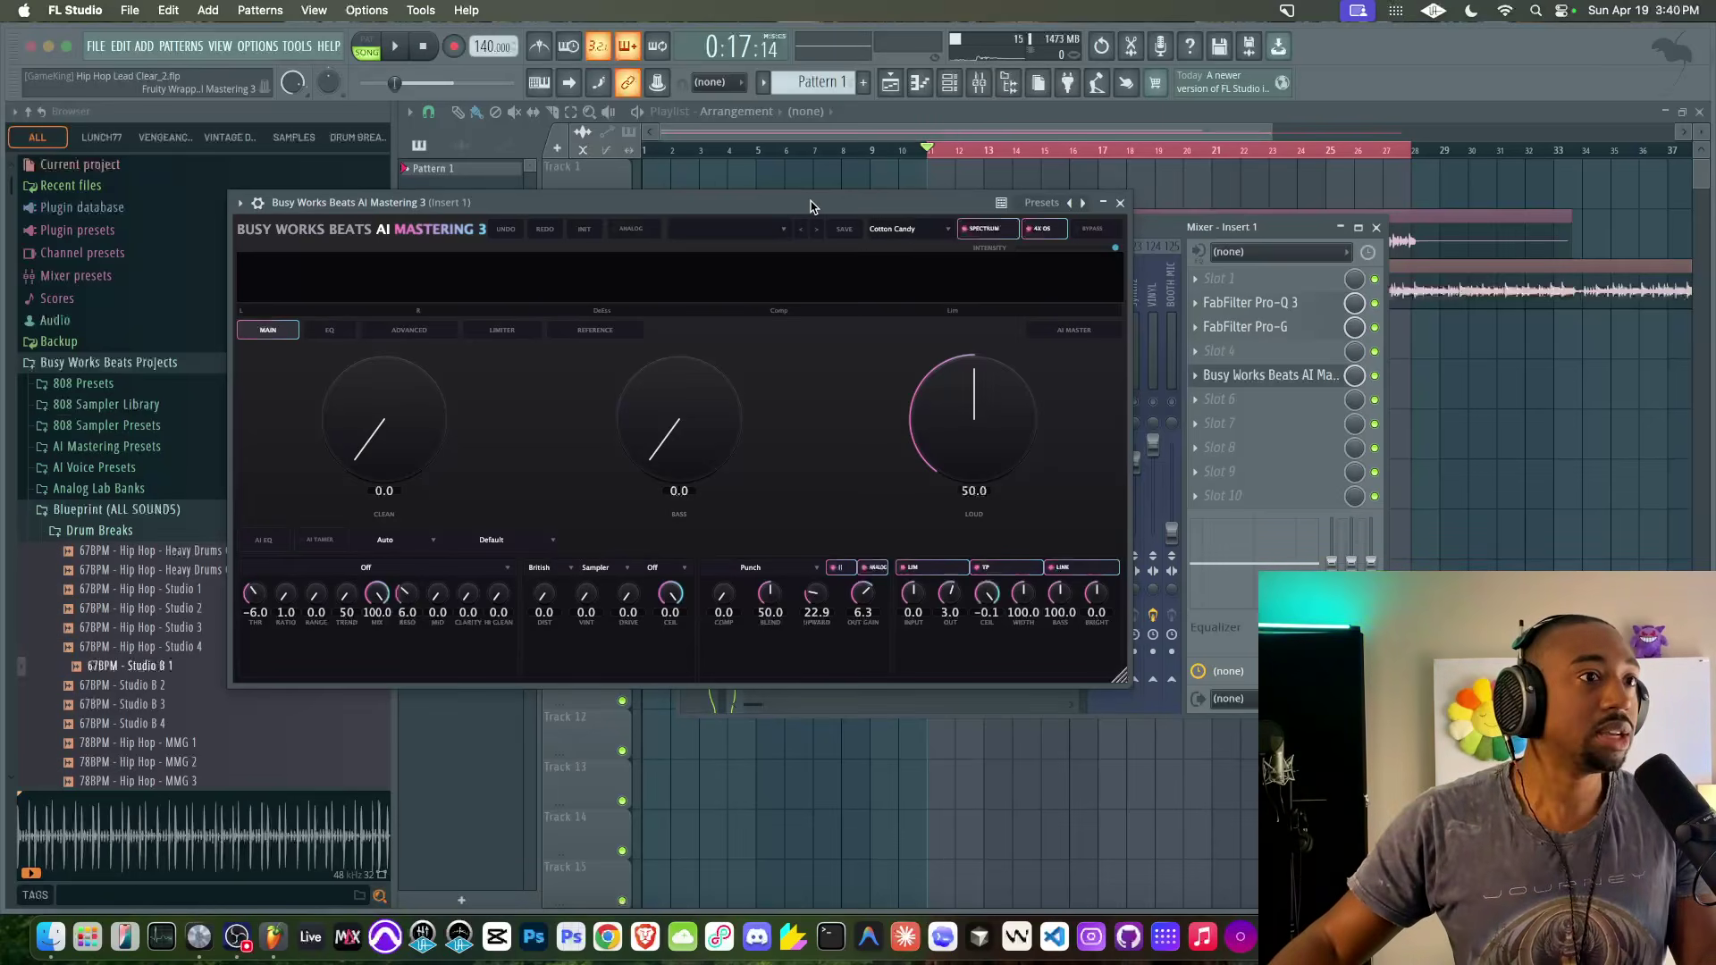
Play the looped section with the MIC mixer track muted to audition the current mastering settings on Insert 1.
drag(811, 206, 832, 211)
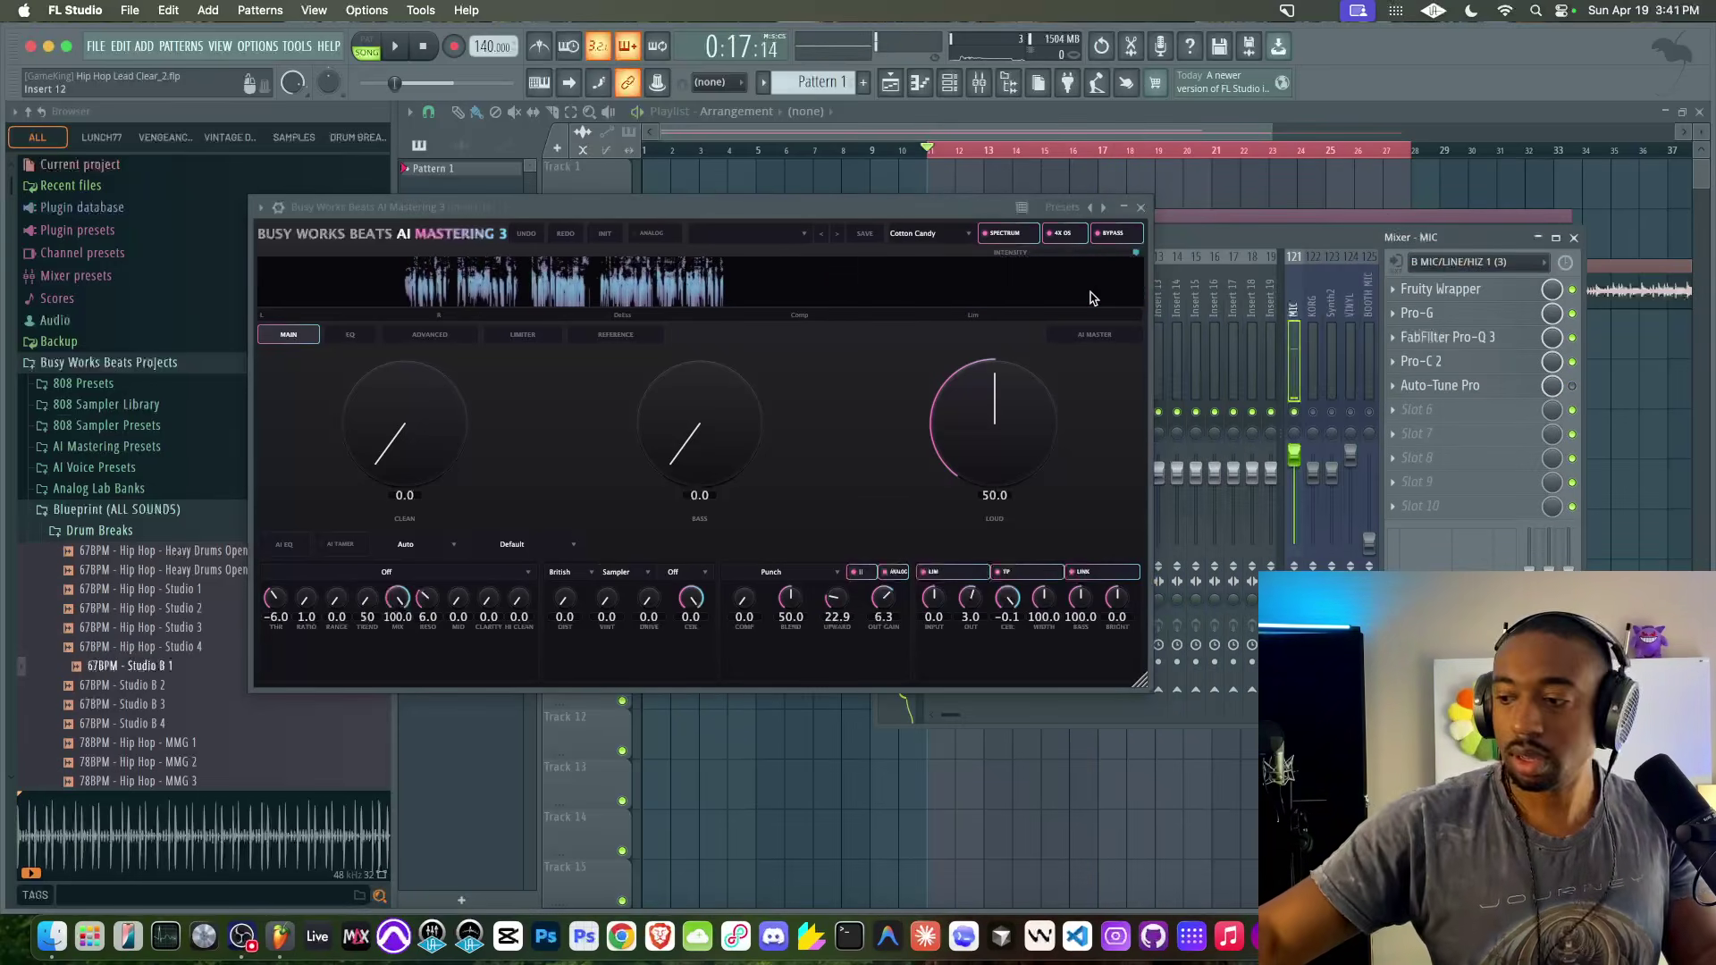
click(1090, 298)
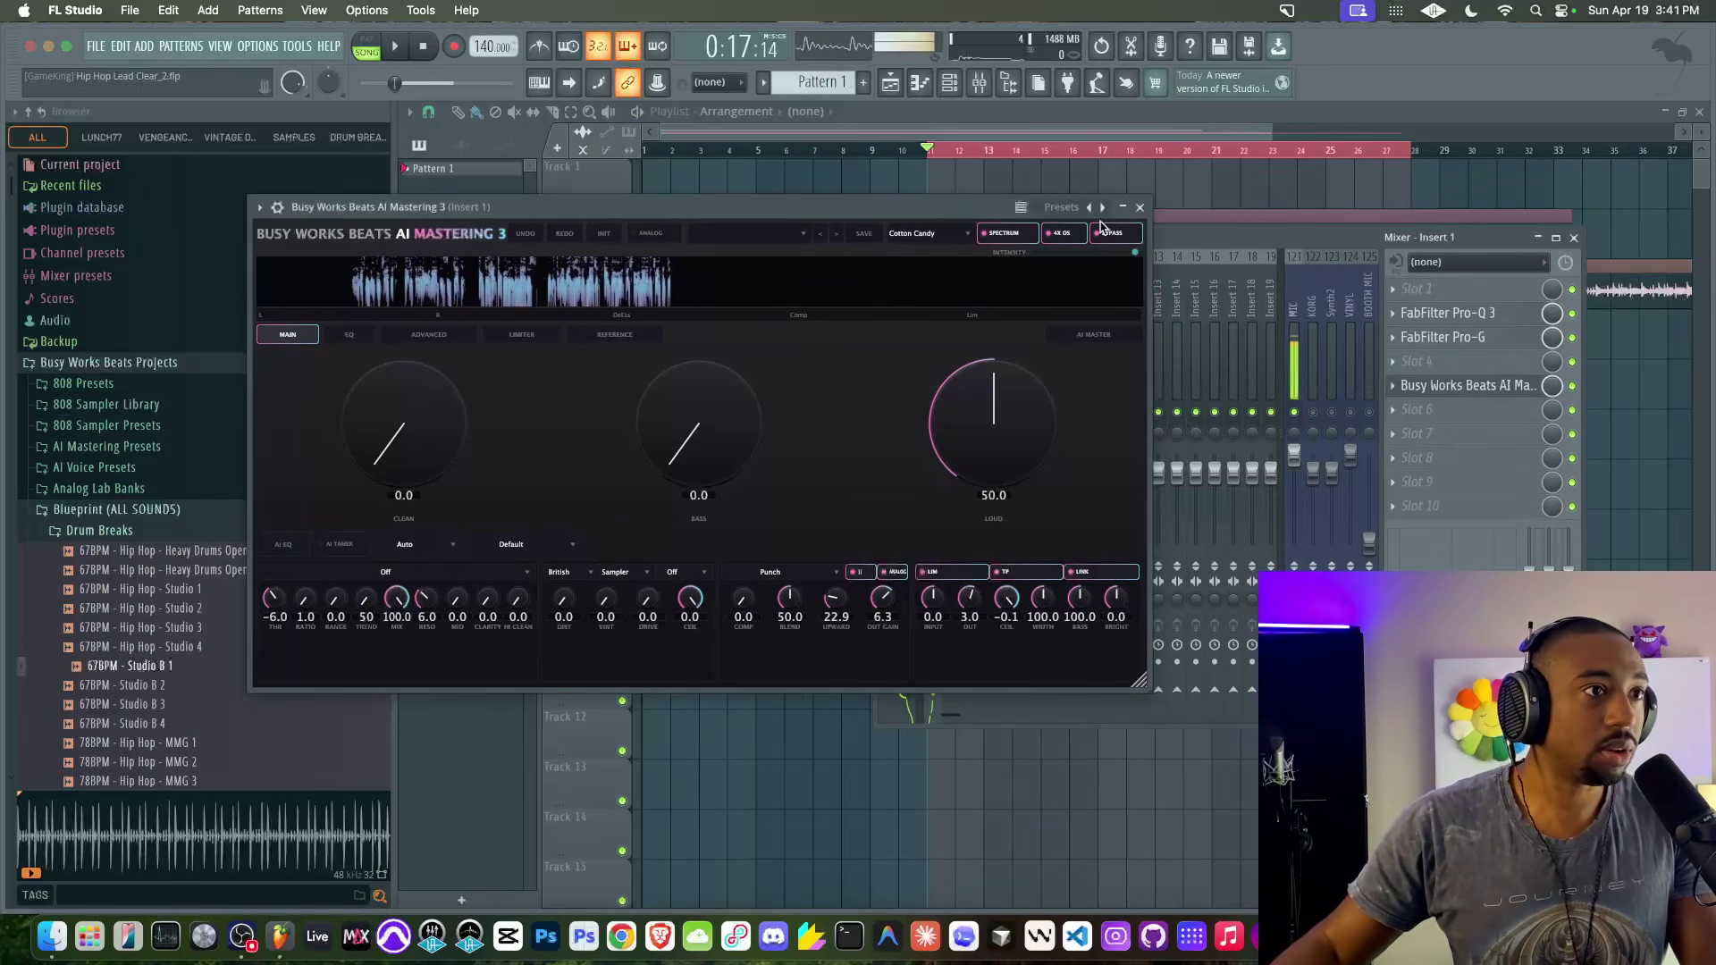
key(space)
click(1294, 412)
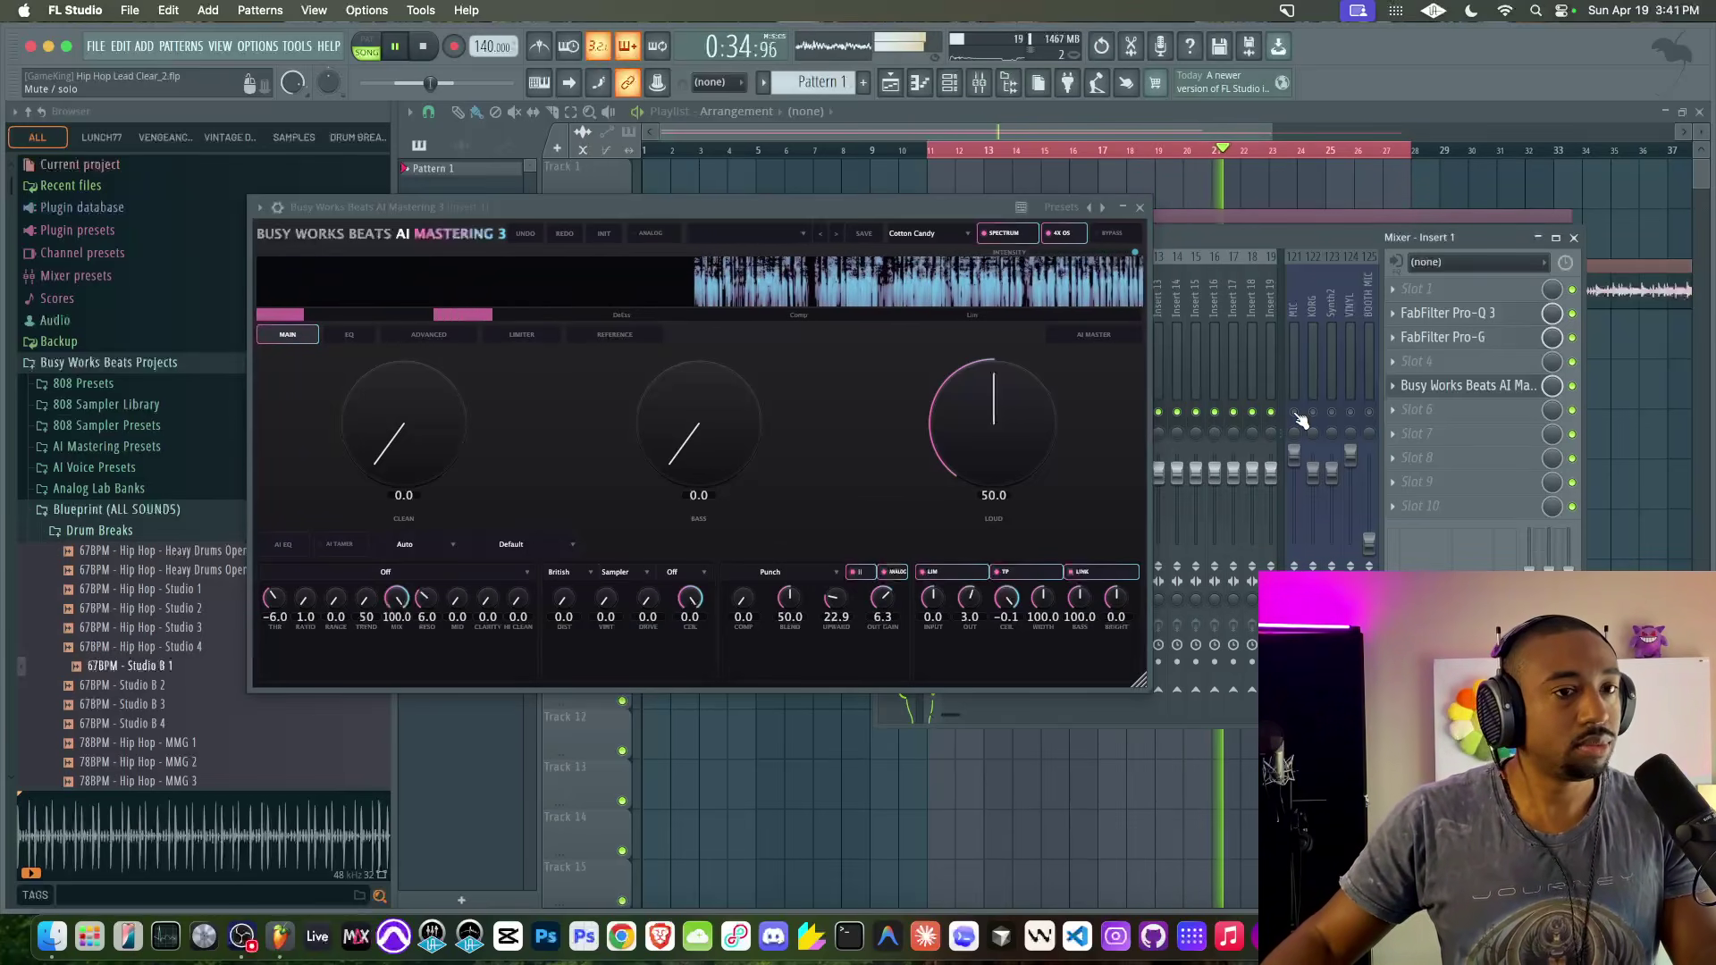
key(space)
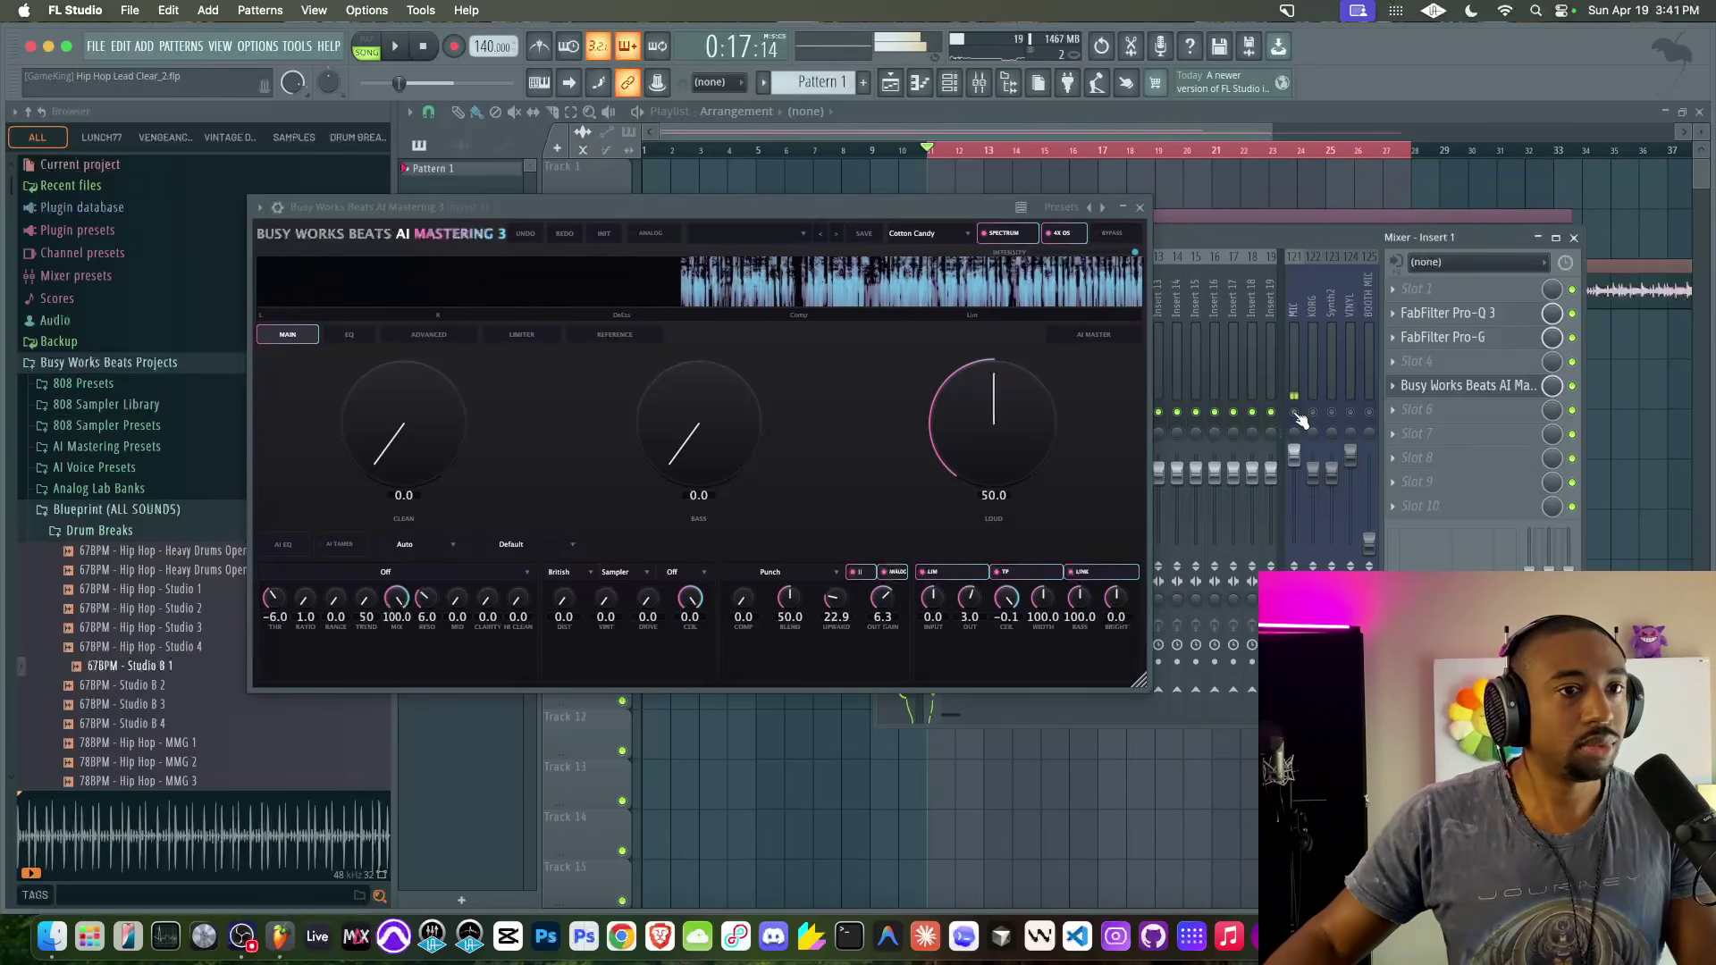
Reset the mastering plugin to its Default settings, move its window below the playlist clips, and raise Loud to 50 during playback.
click(606, 234)
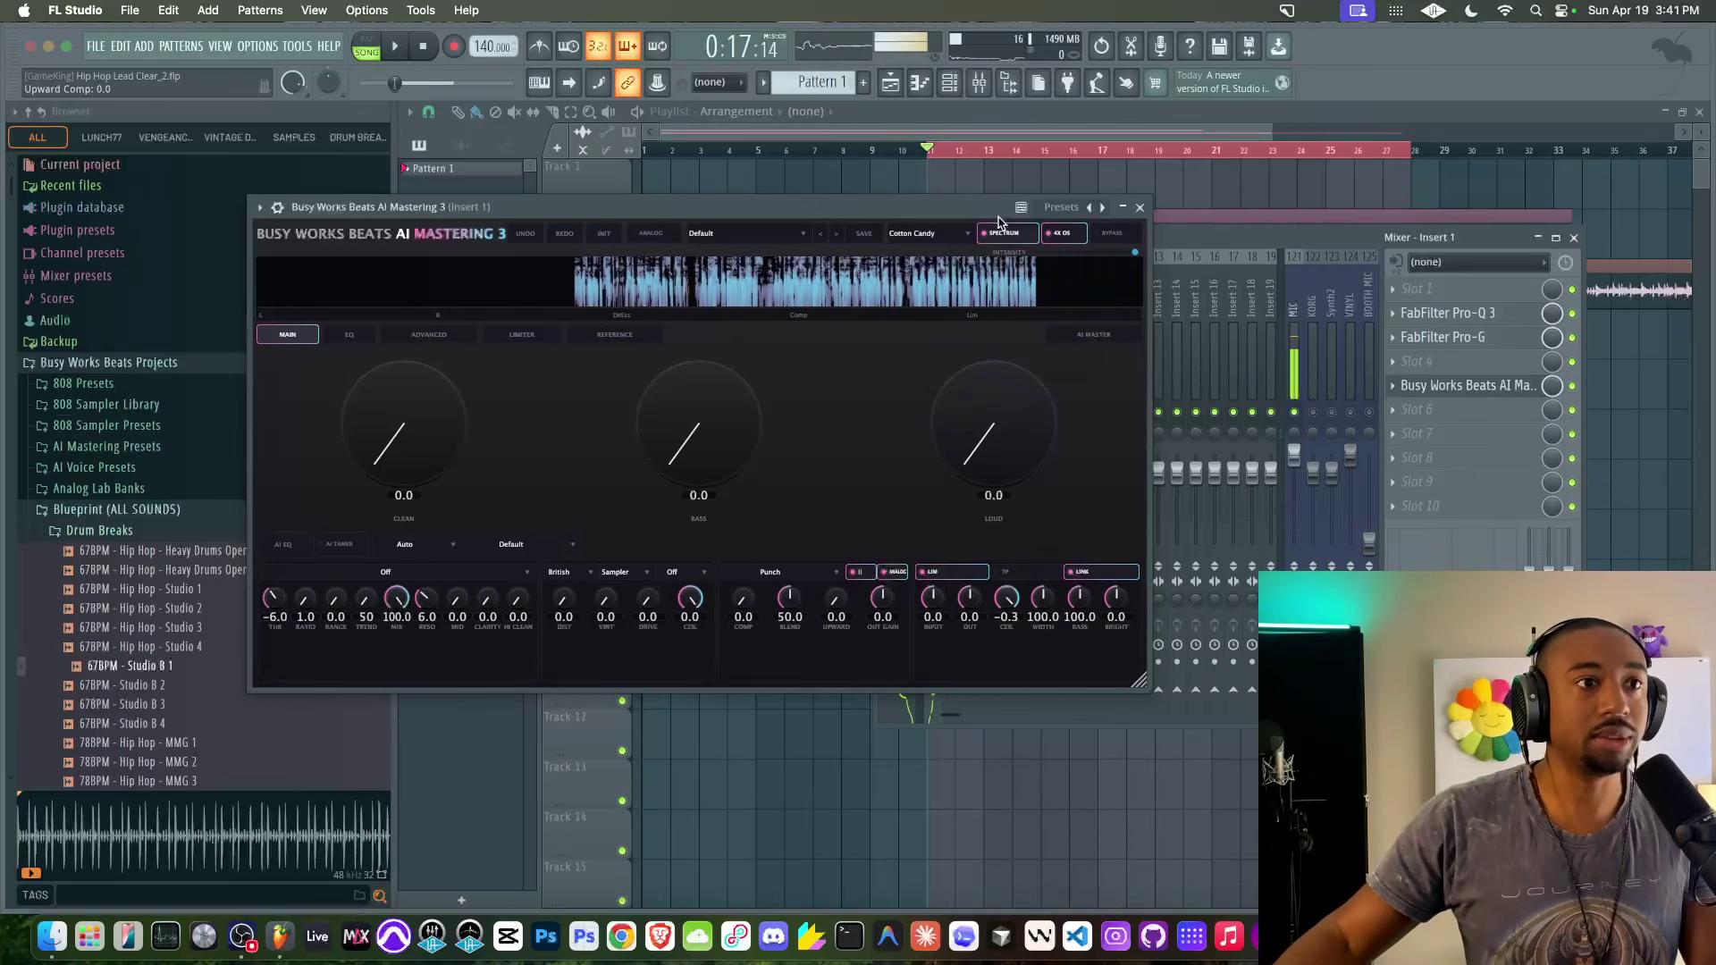
drag(1003, 209, 984, 316)
key(space)
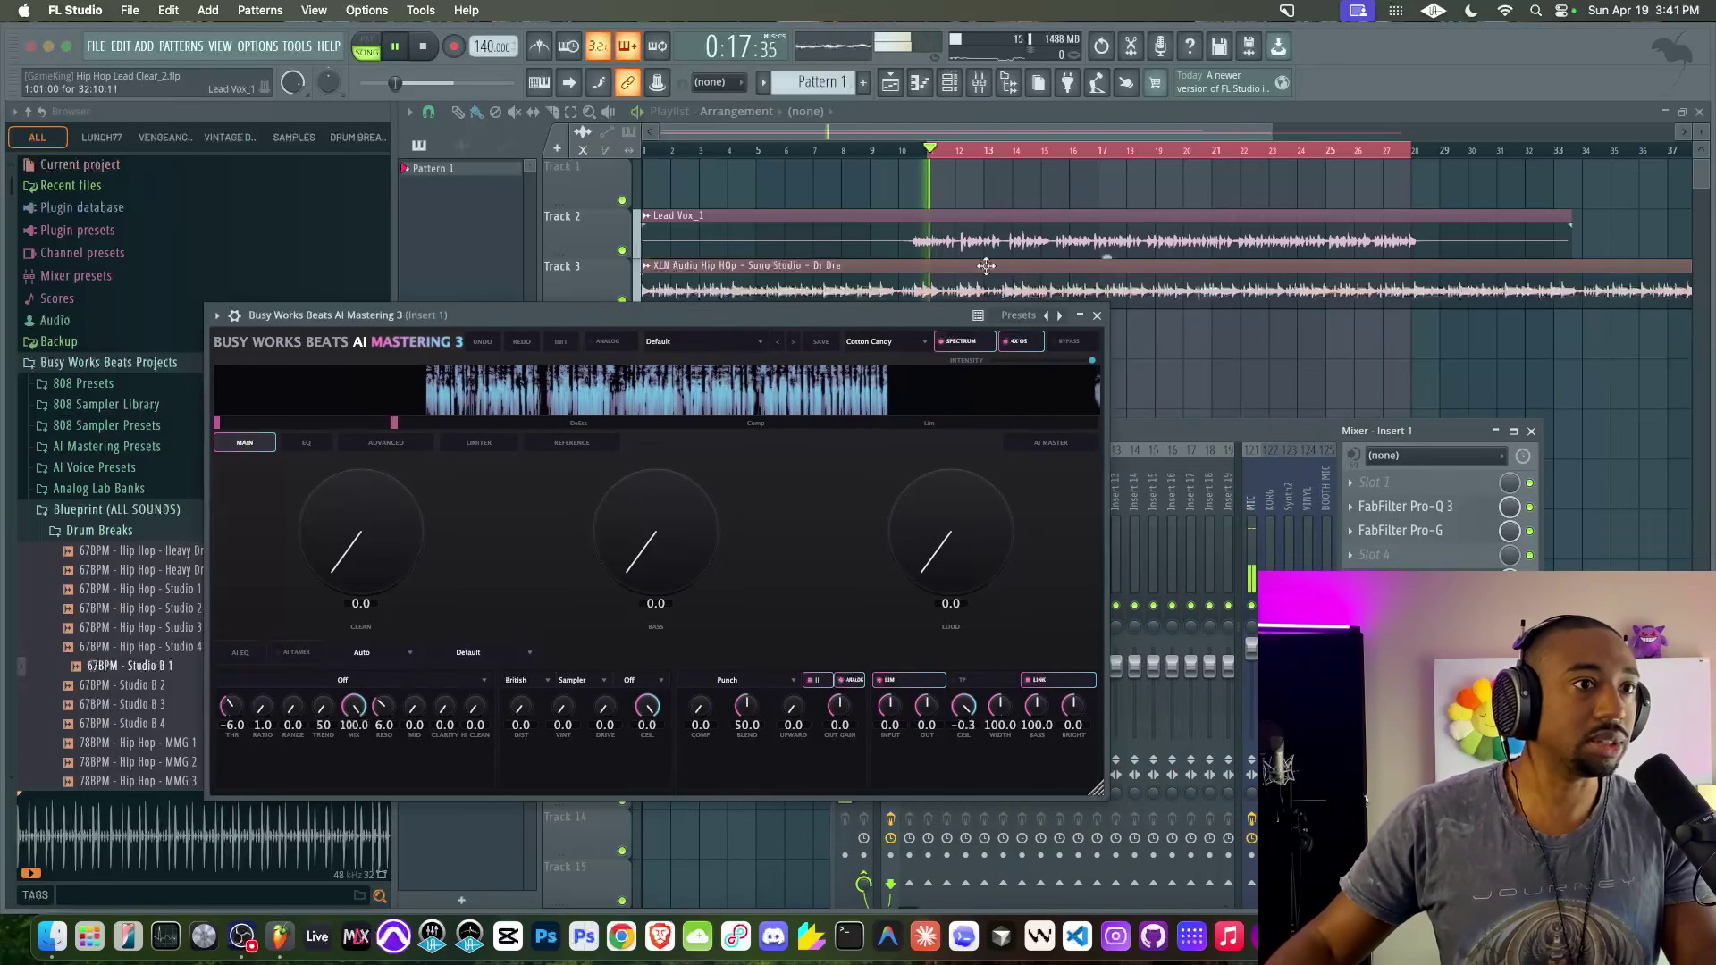
click(1039, 444)
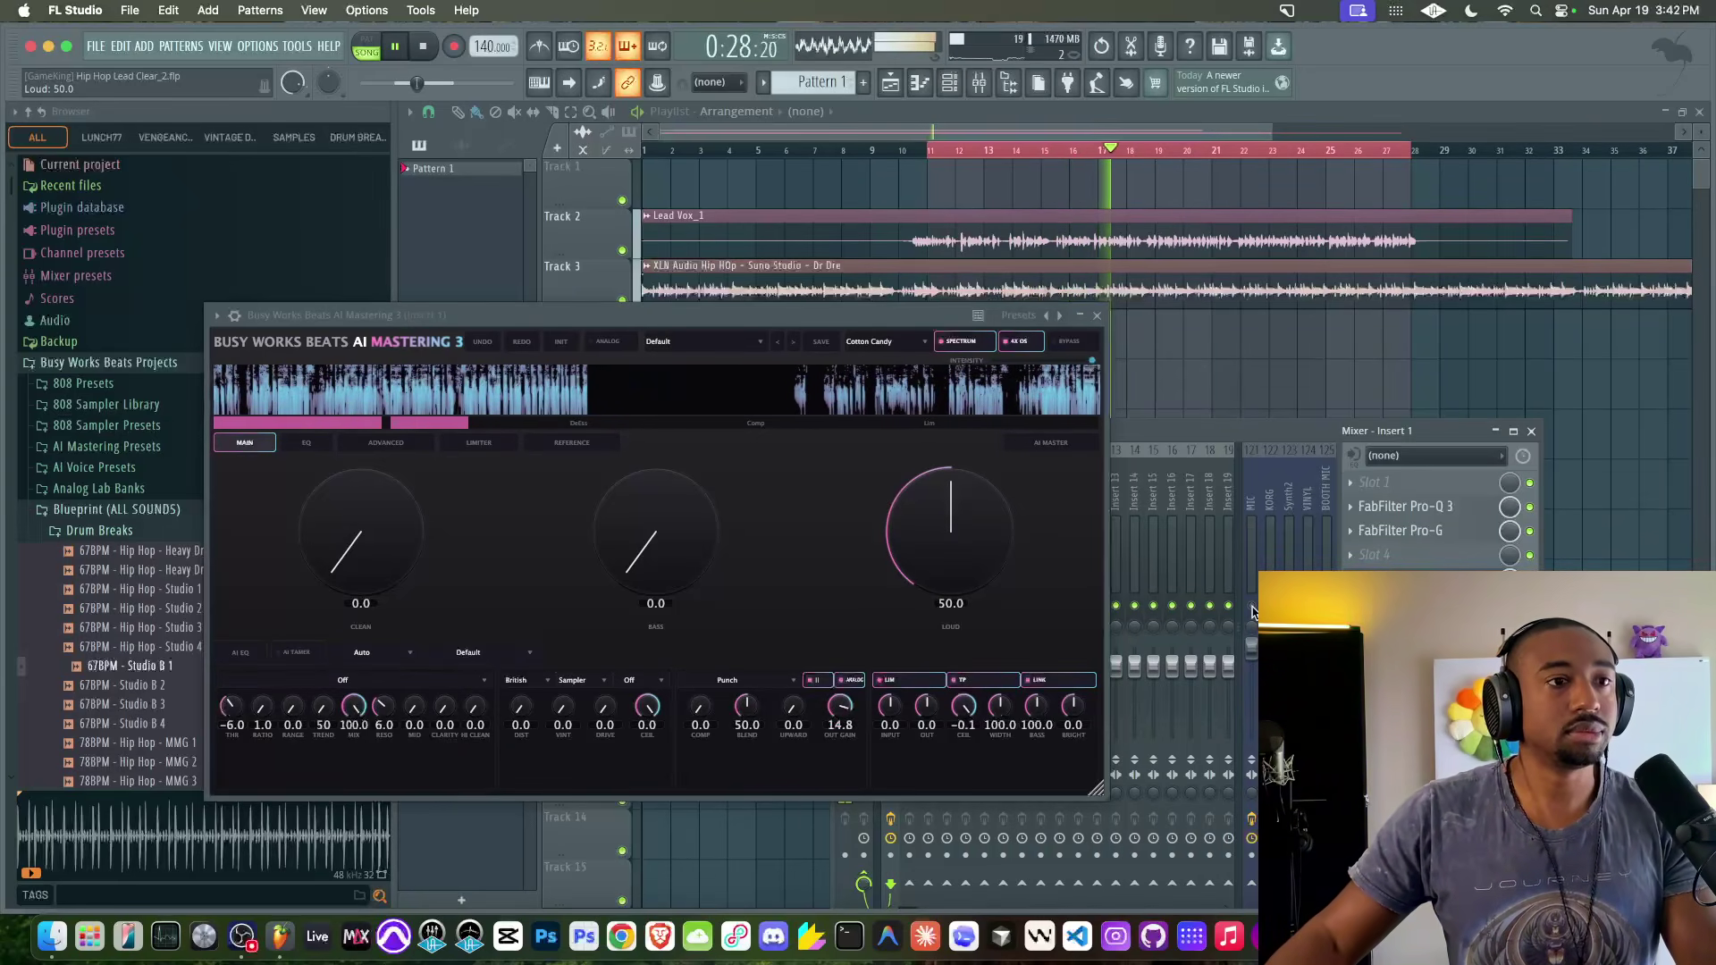
Move the mixer beside the plugin window and select Insert 2 while the loop plays.
key(space)
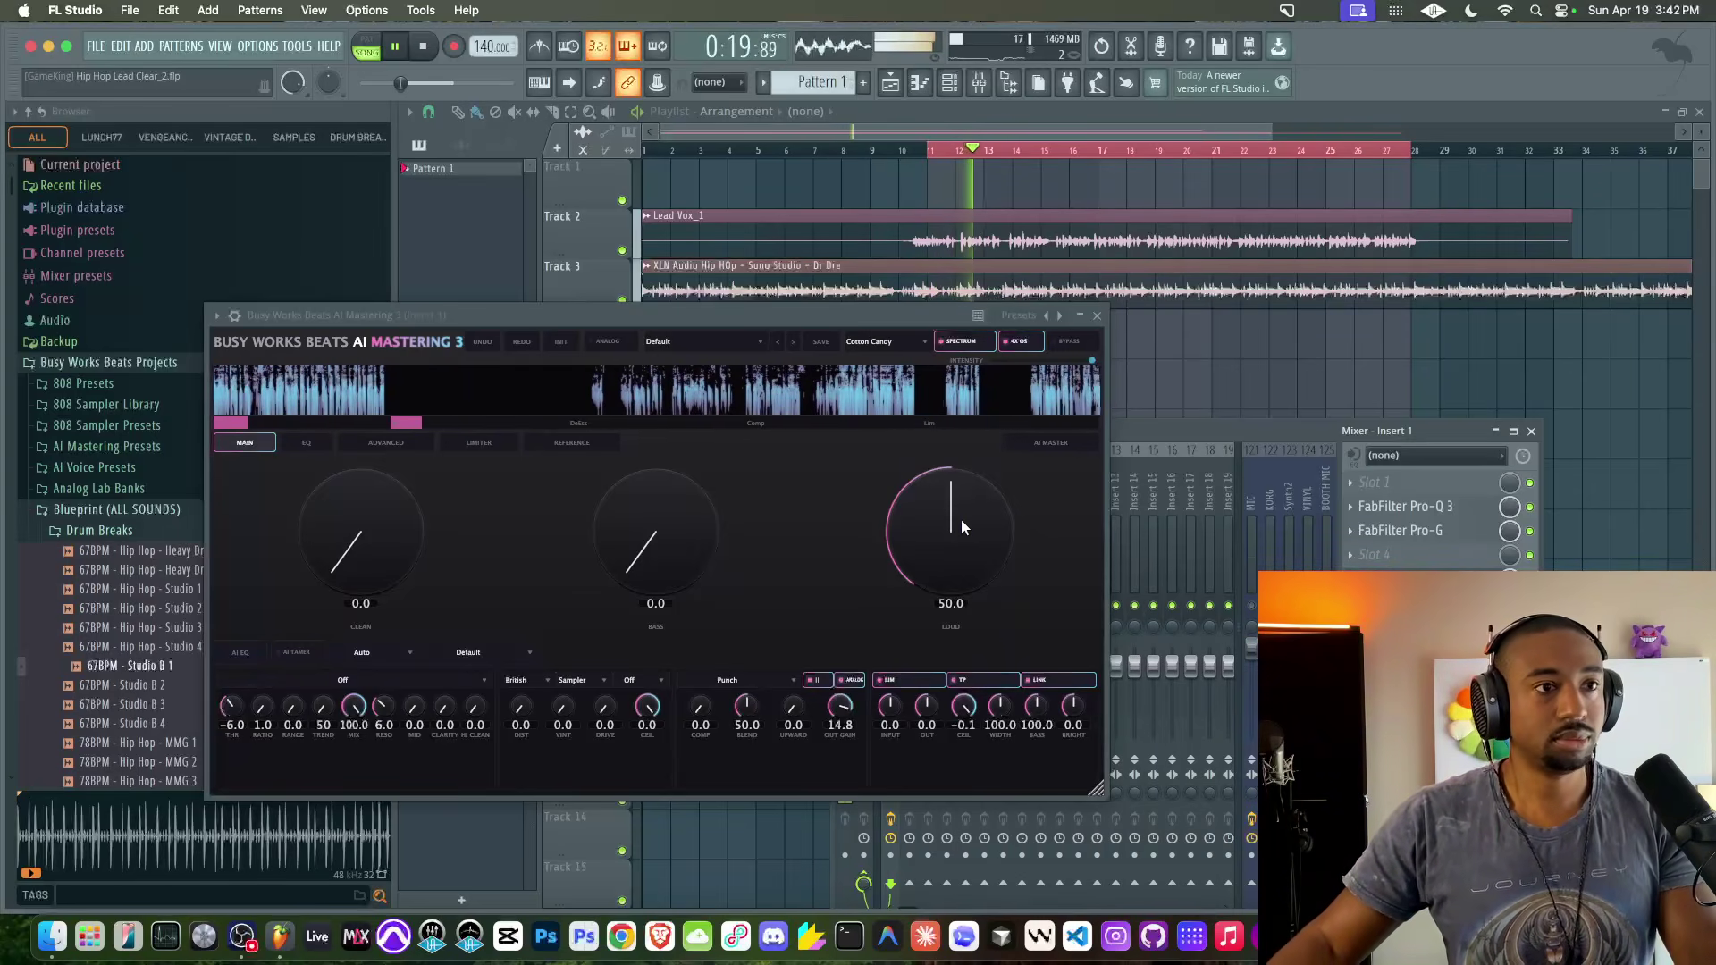
drag(1128, 438, 1372, 319)
click(1162, 561)
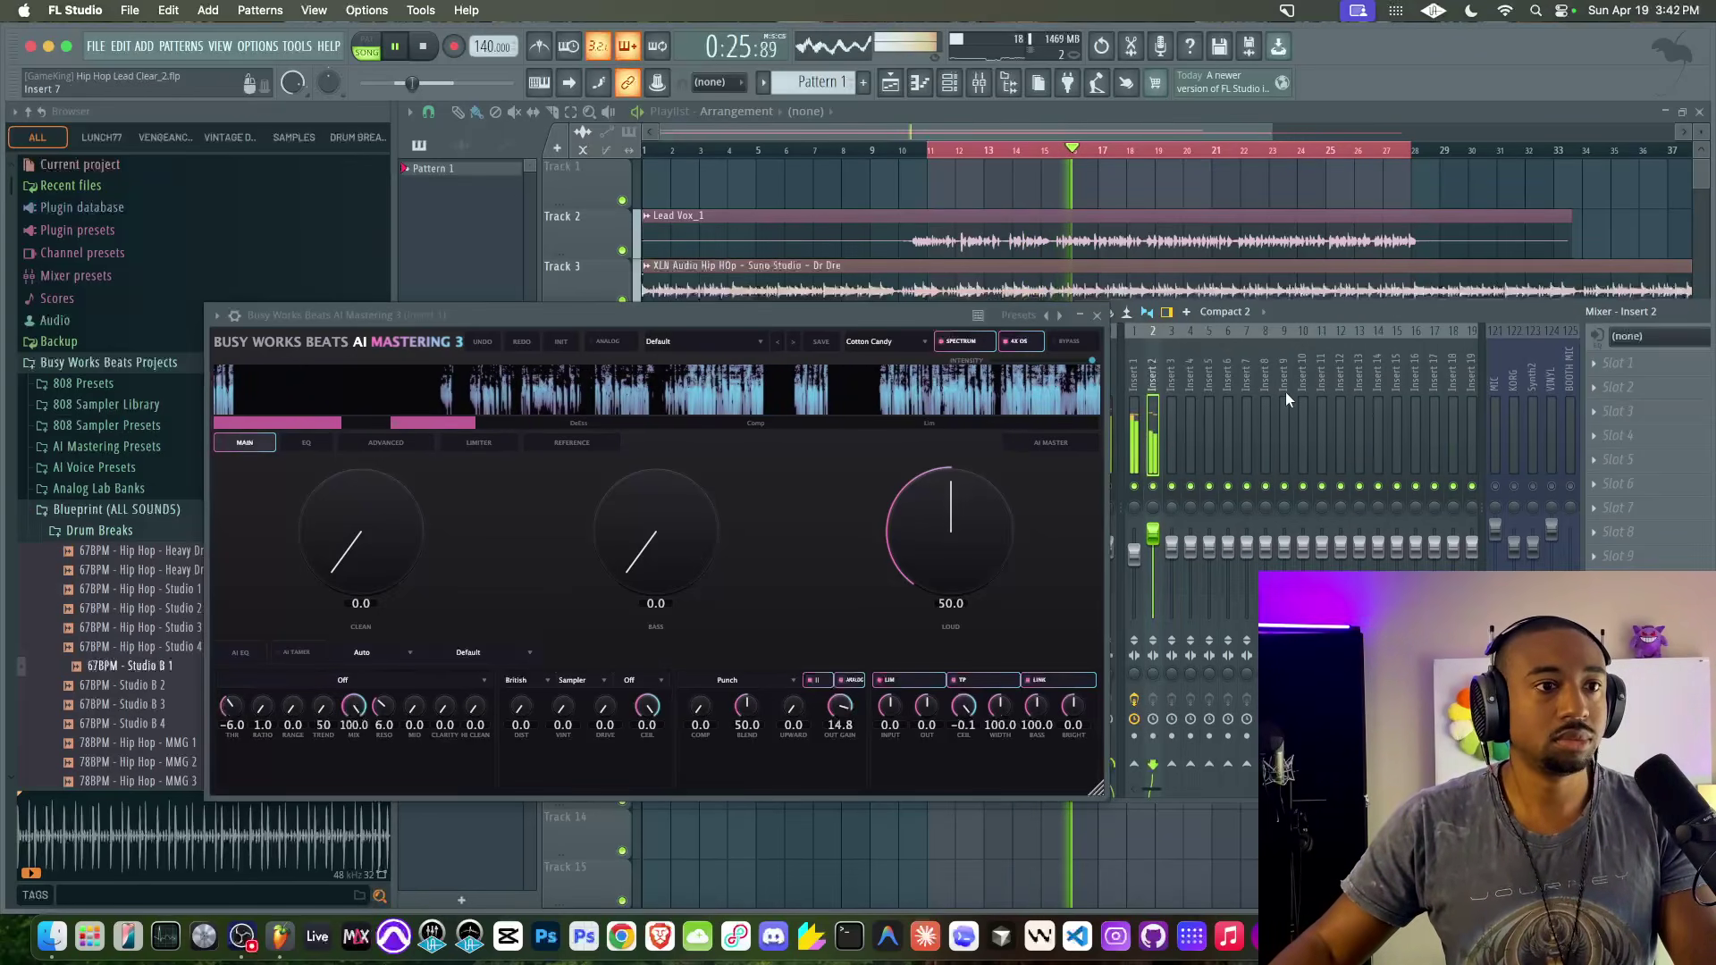
drag(1309, 314, 1349, 308)
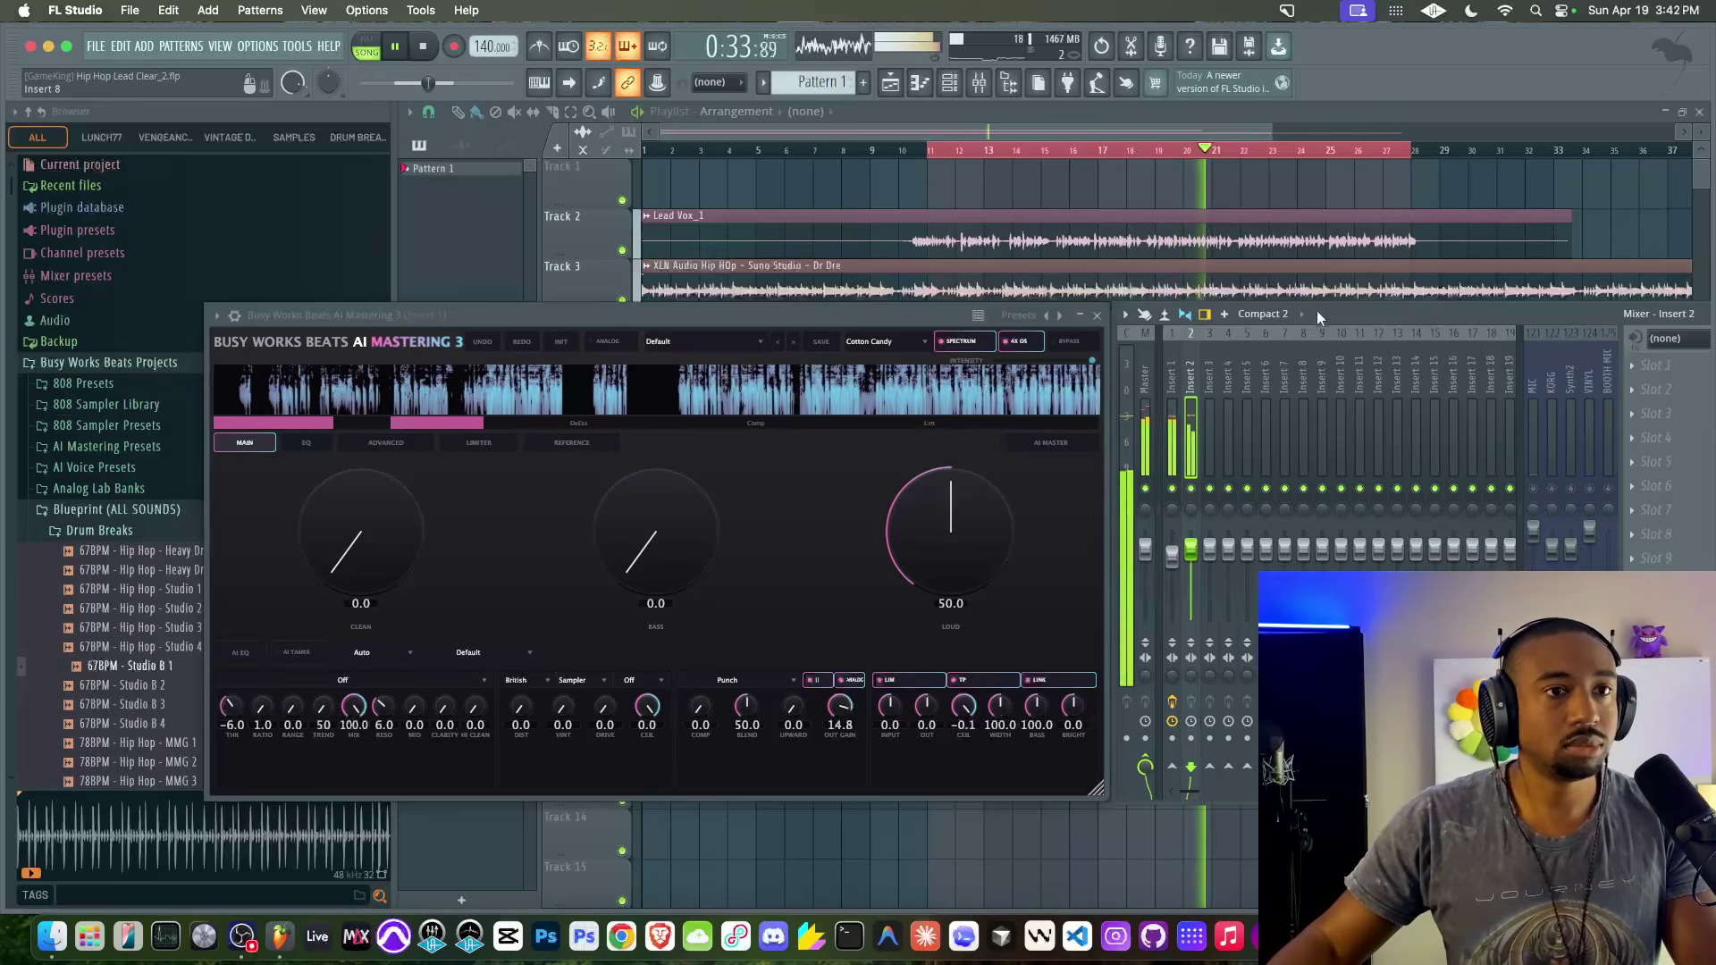
Lower Loud to 31.2 during playback and bring the mixer back beside the plugin window.
key(F9)
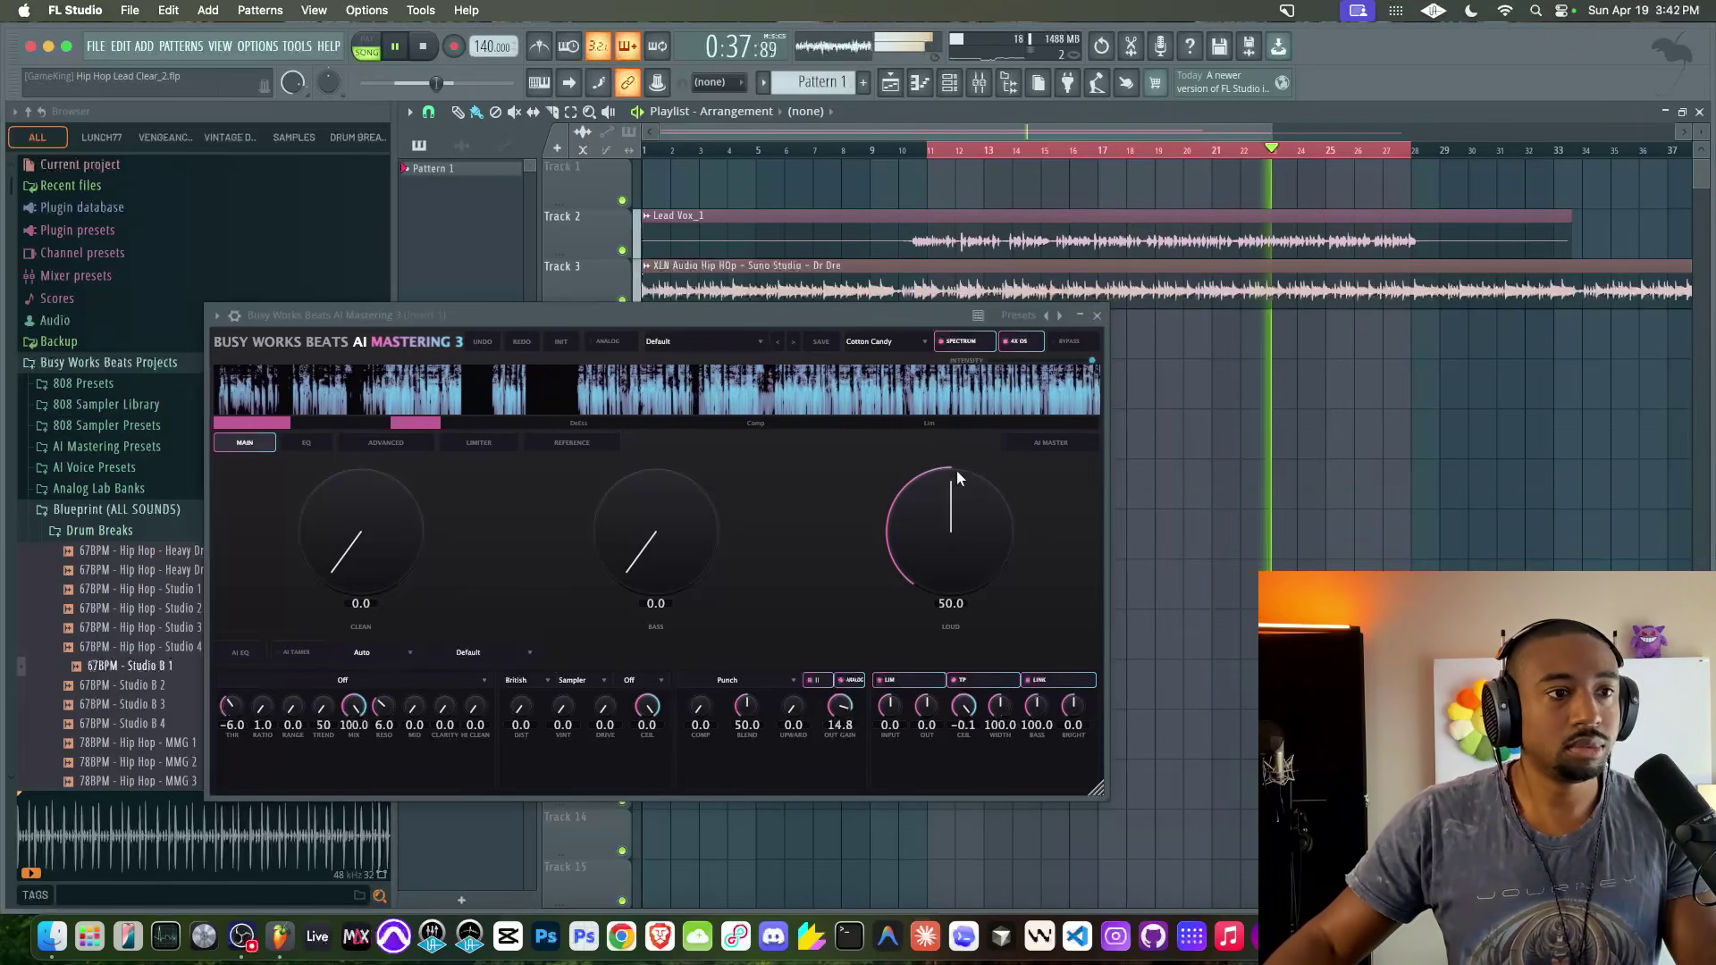
scroll(944, 535, down, 5)
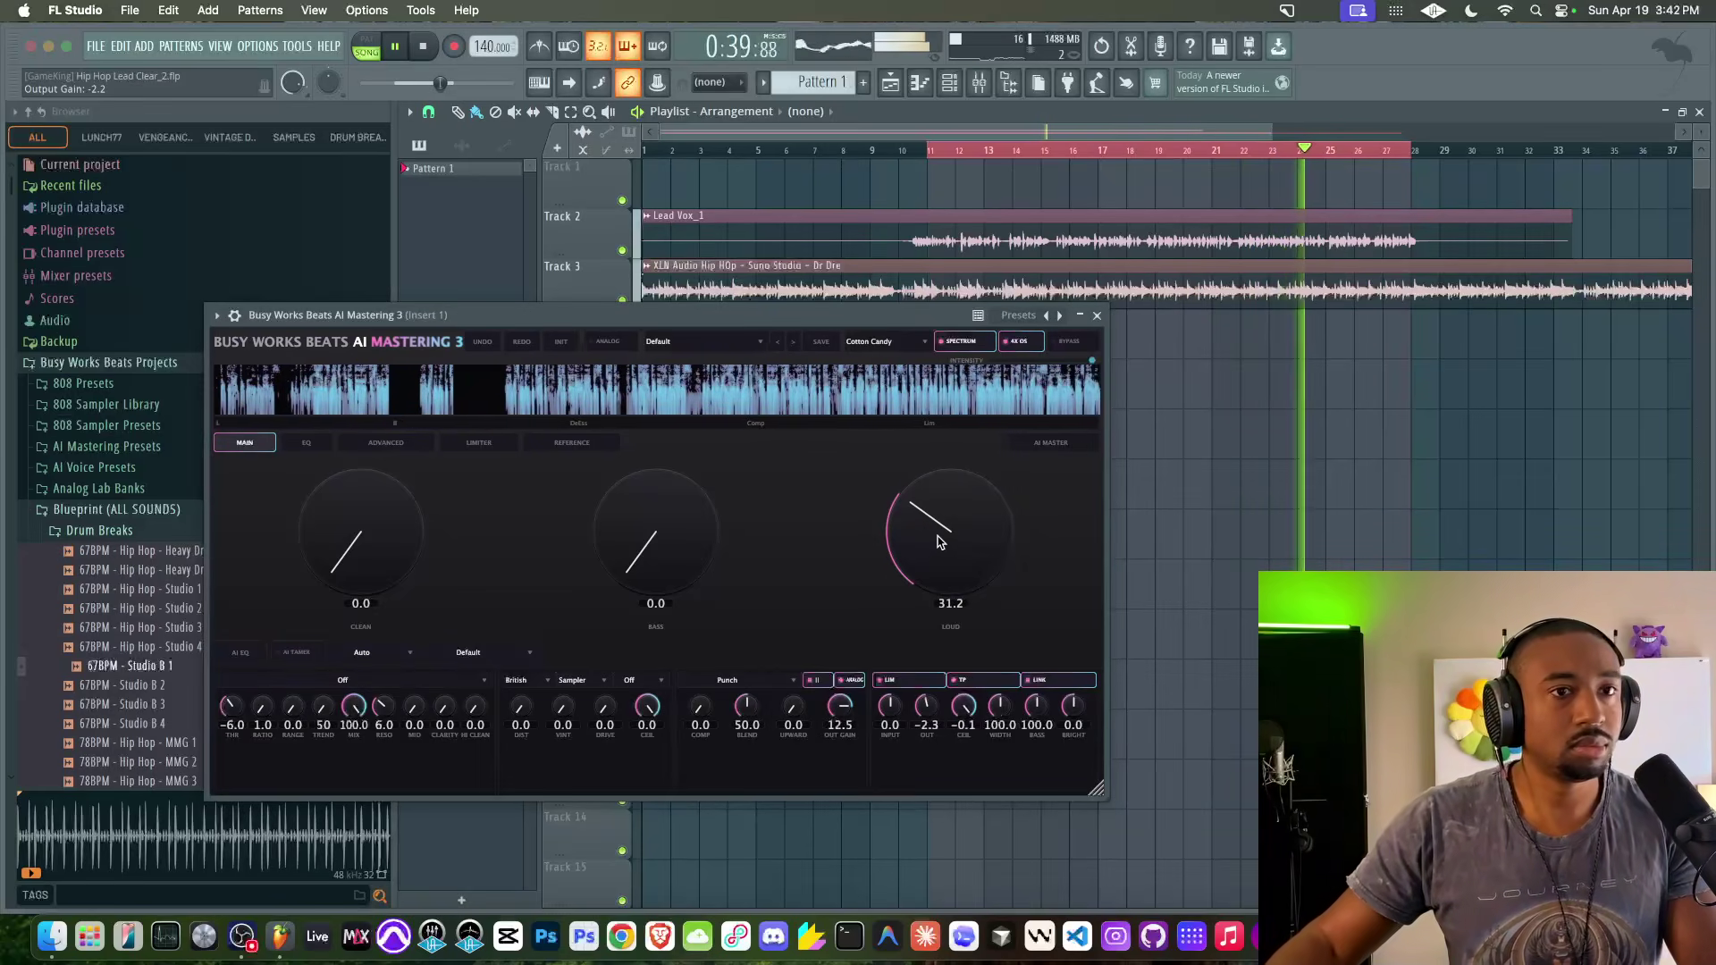
key(F9)
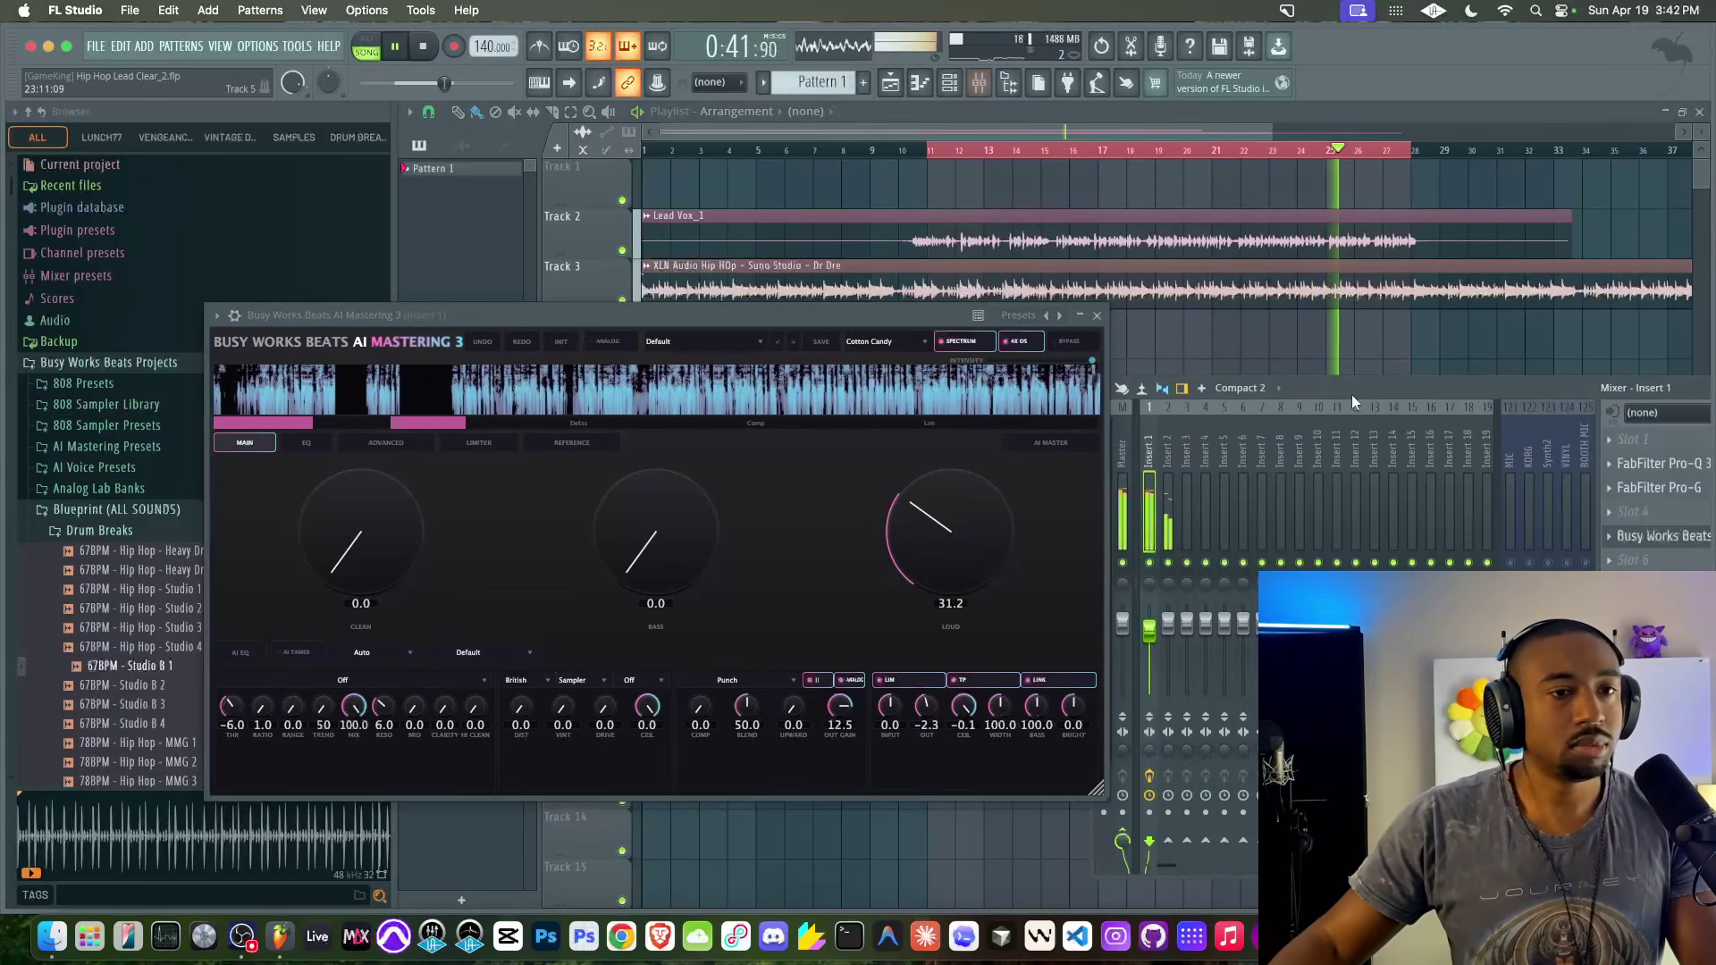
drag(1374, 388, 1337, 387)
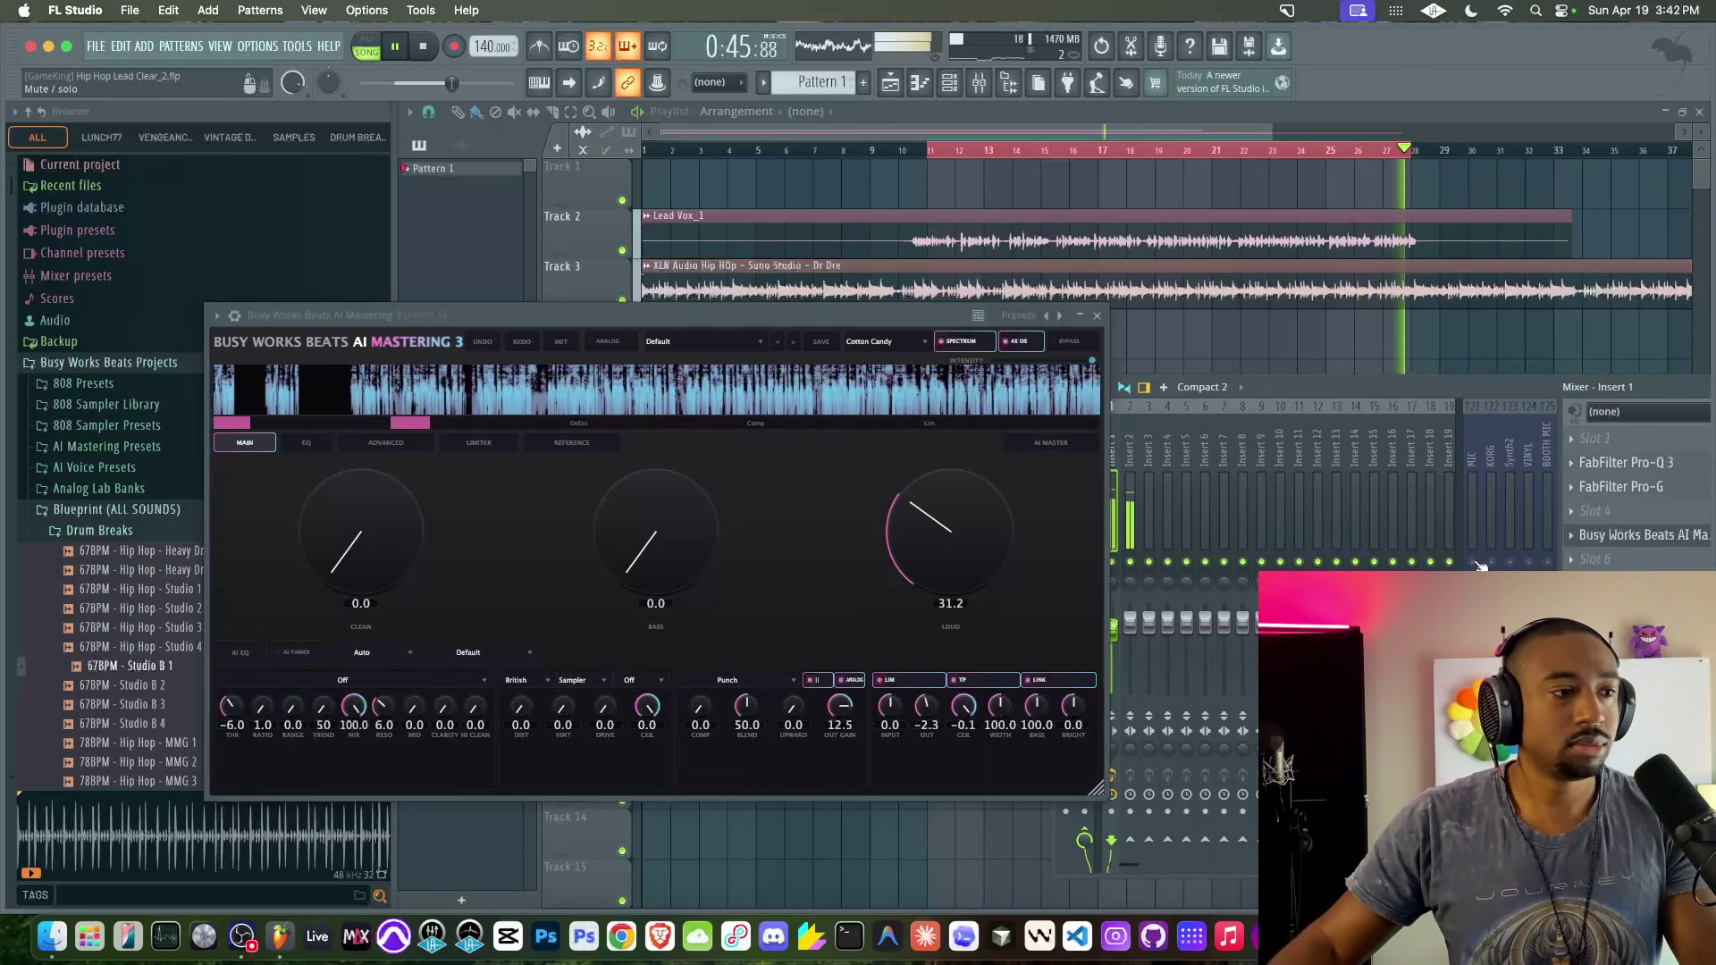
key(space)
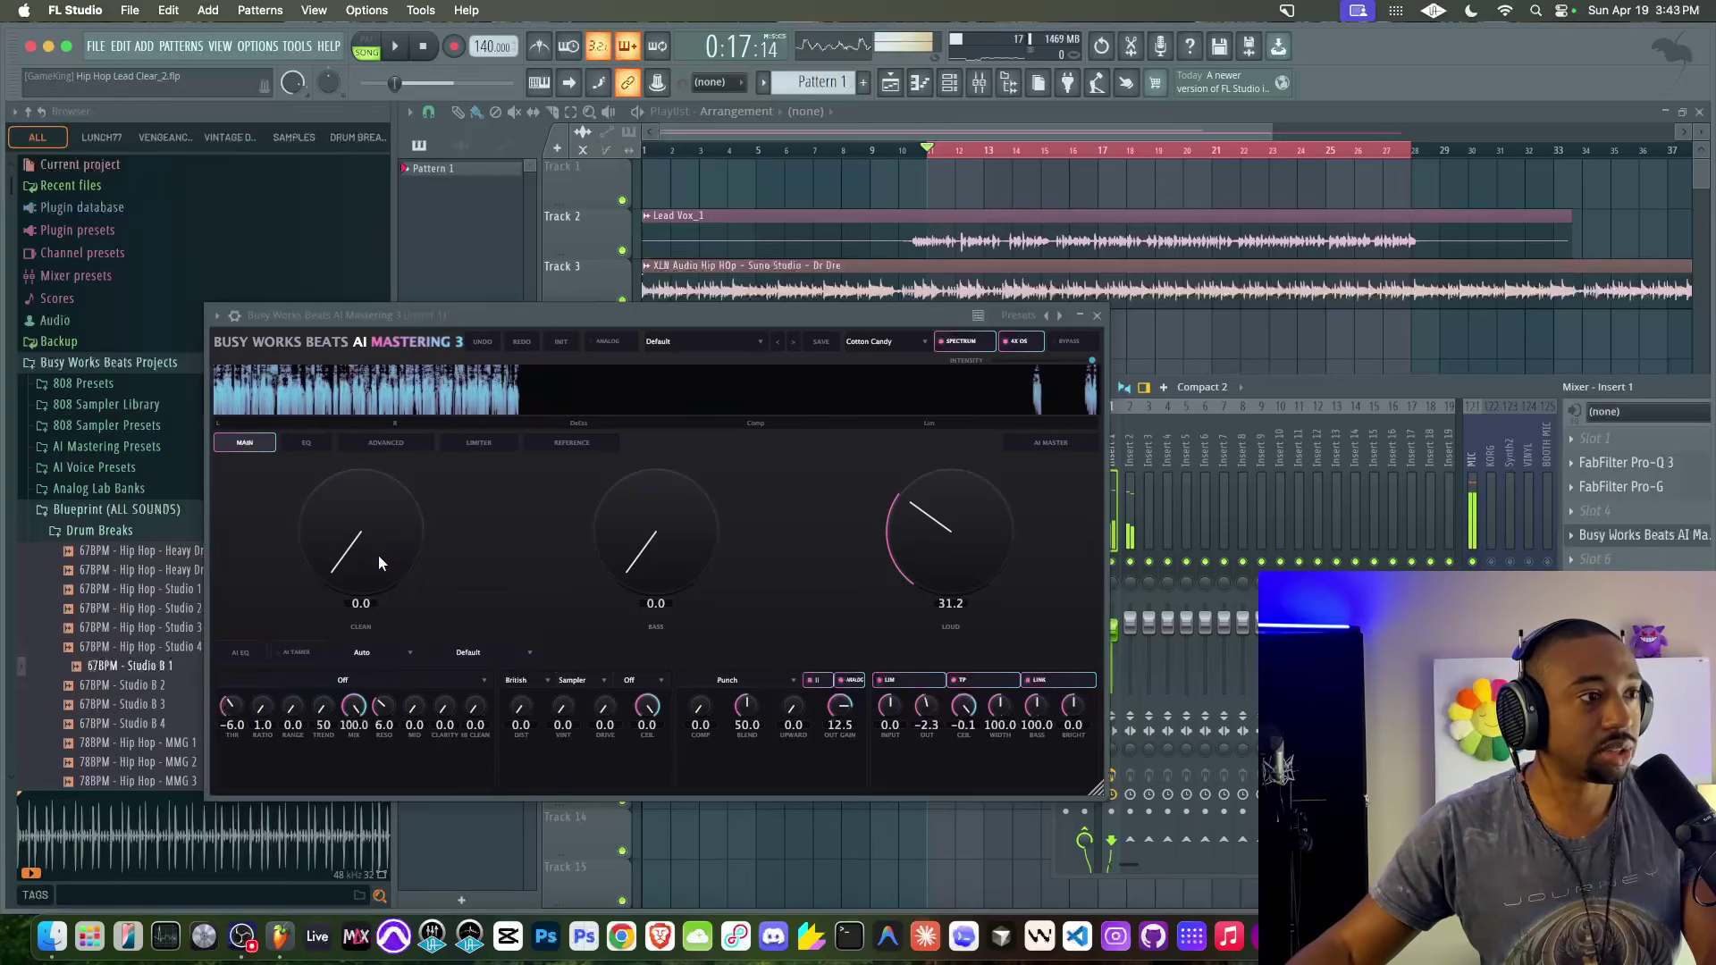
Set Clean to 52.8 and lower Loud to 0 while the loop plays.
key(space)
drag(370, 564, 388, 458)
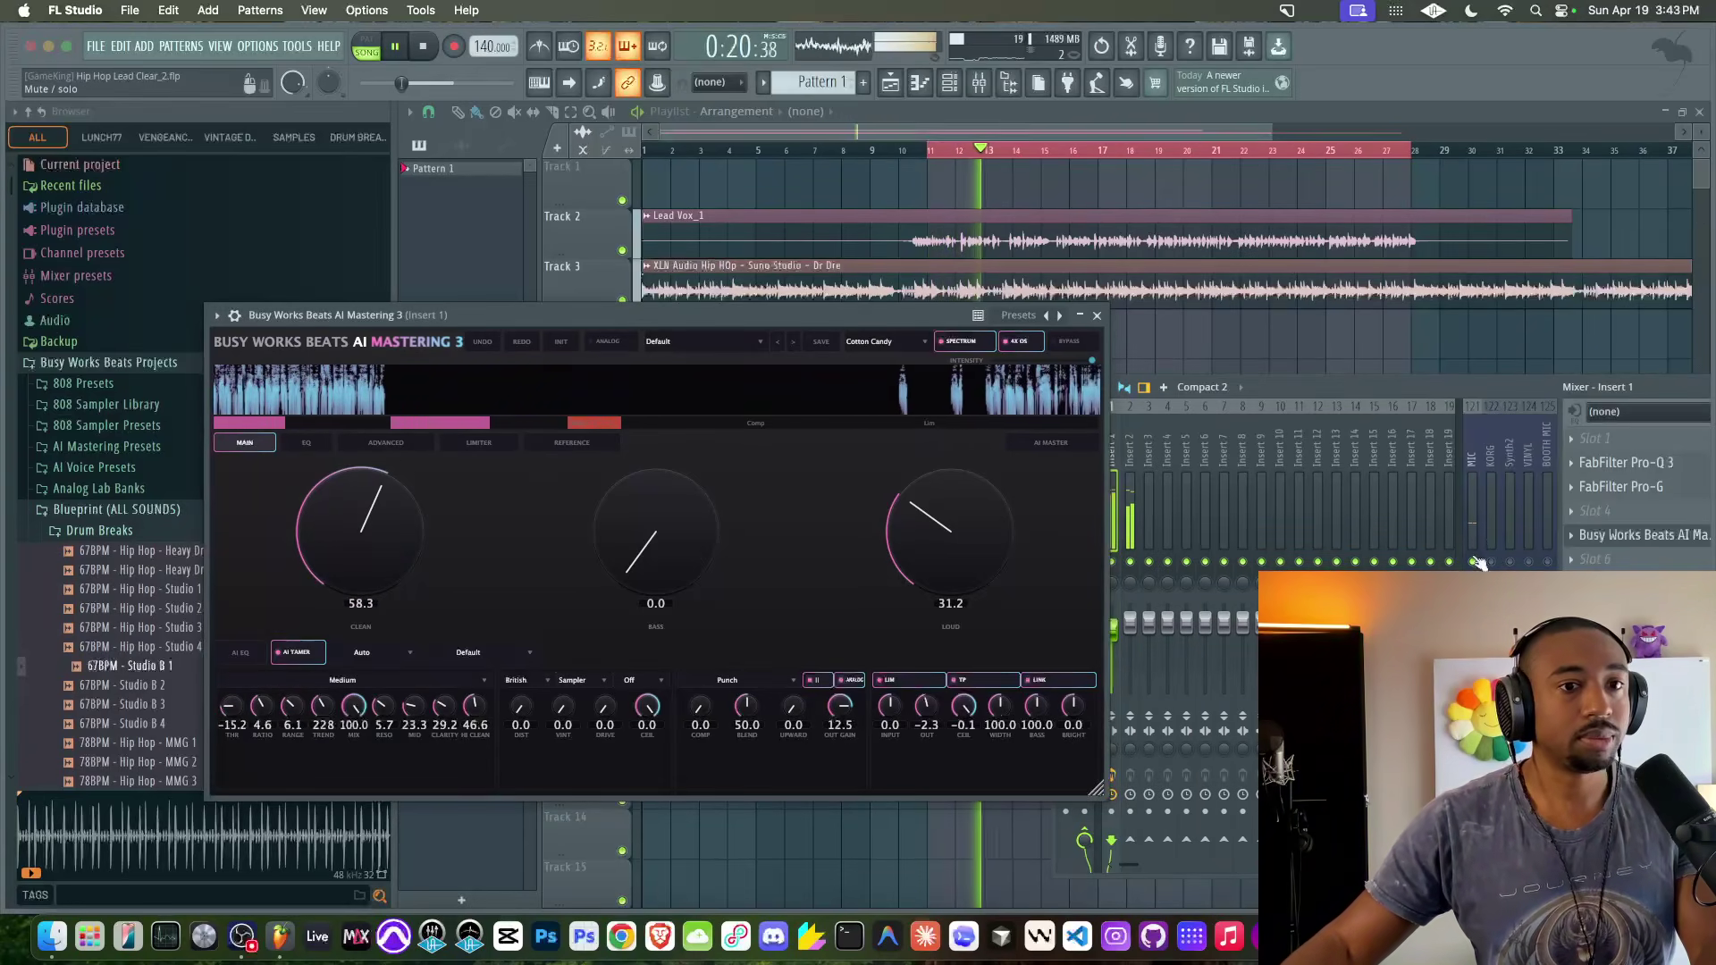
drag(410, 539, 375, 553)
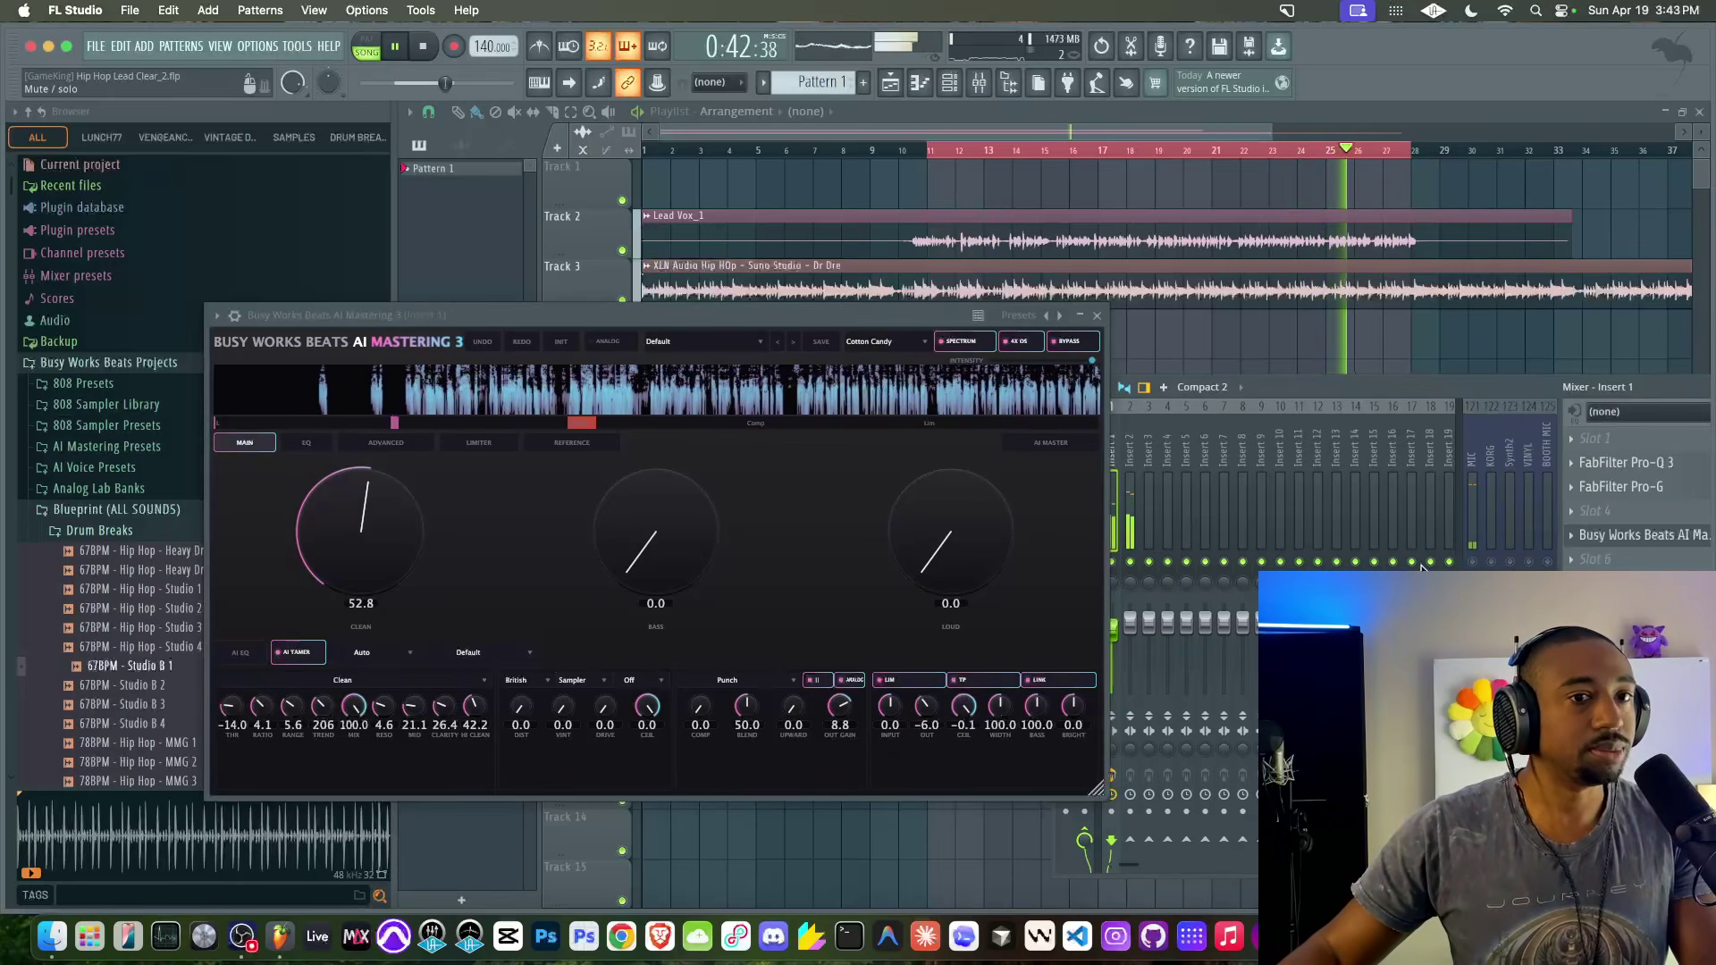
Set the de-esser mode to Aggressive with Clean at 60 and compare the result with the plugin bypassed.
click(350, 685)
click(323, 746)
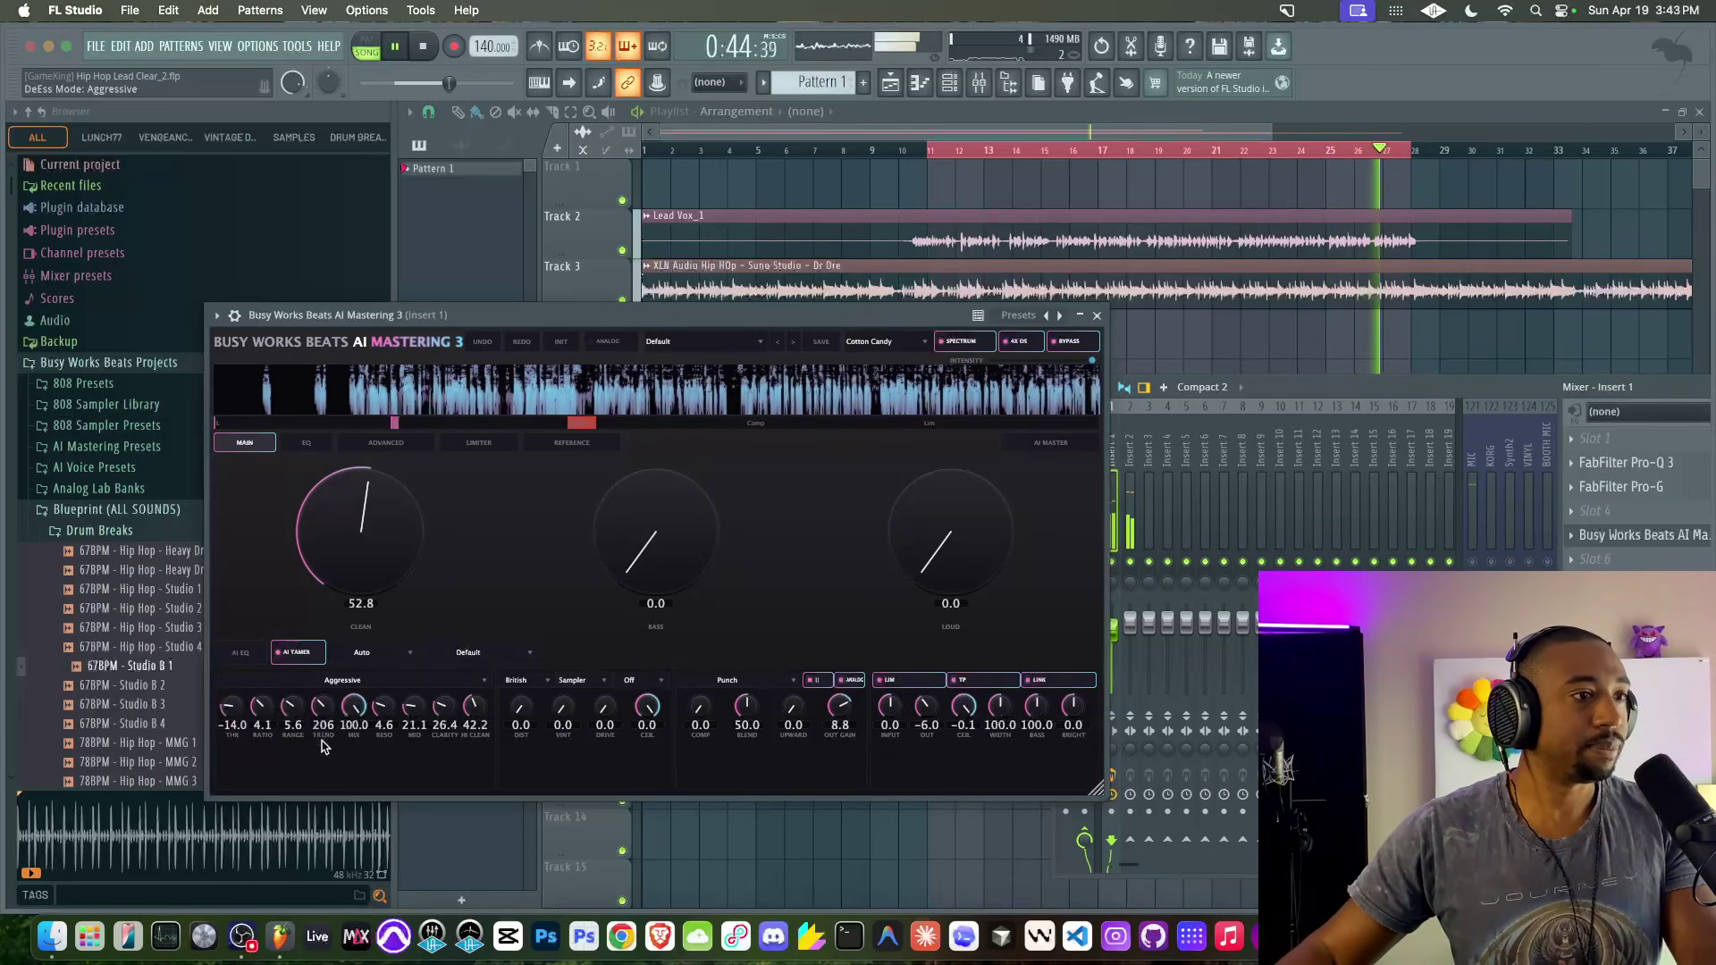
click(1060, 343)
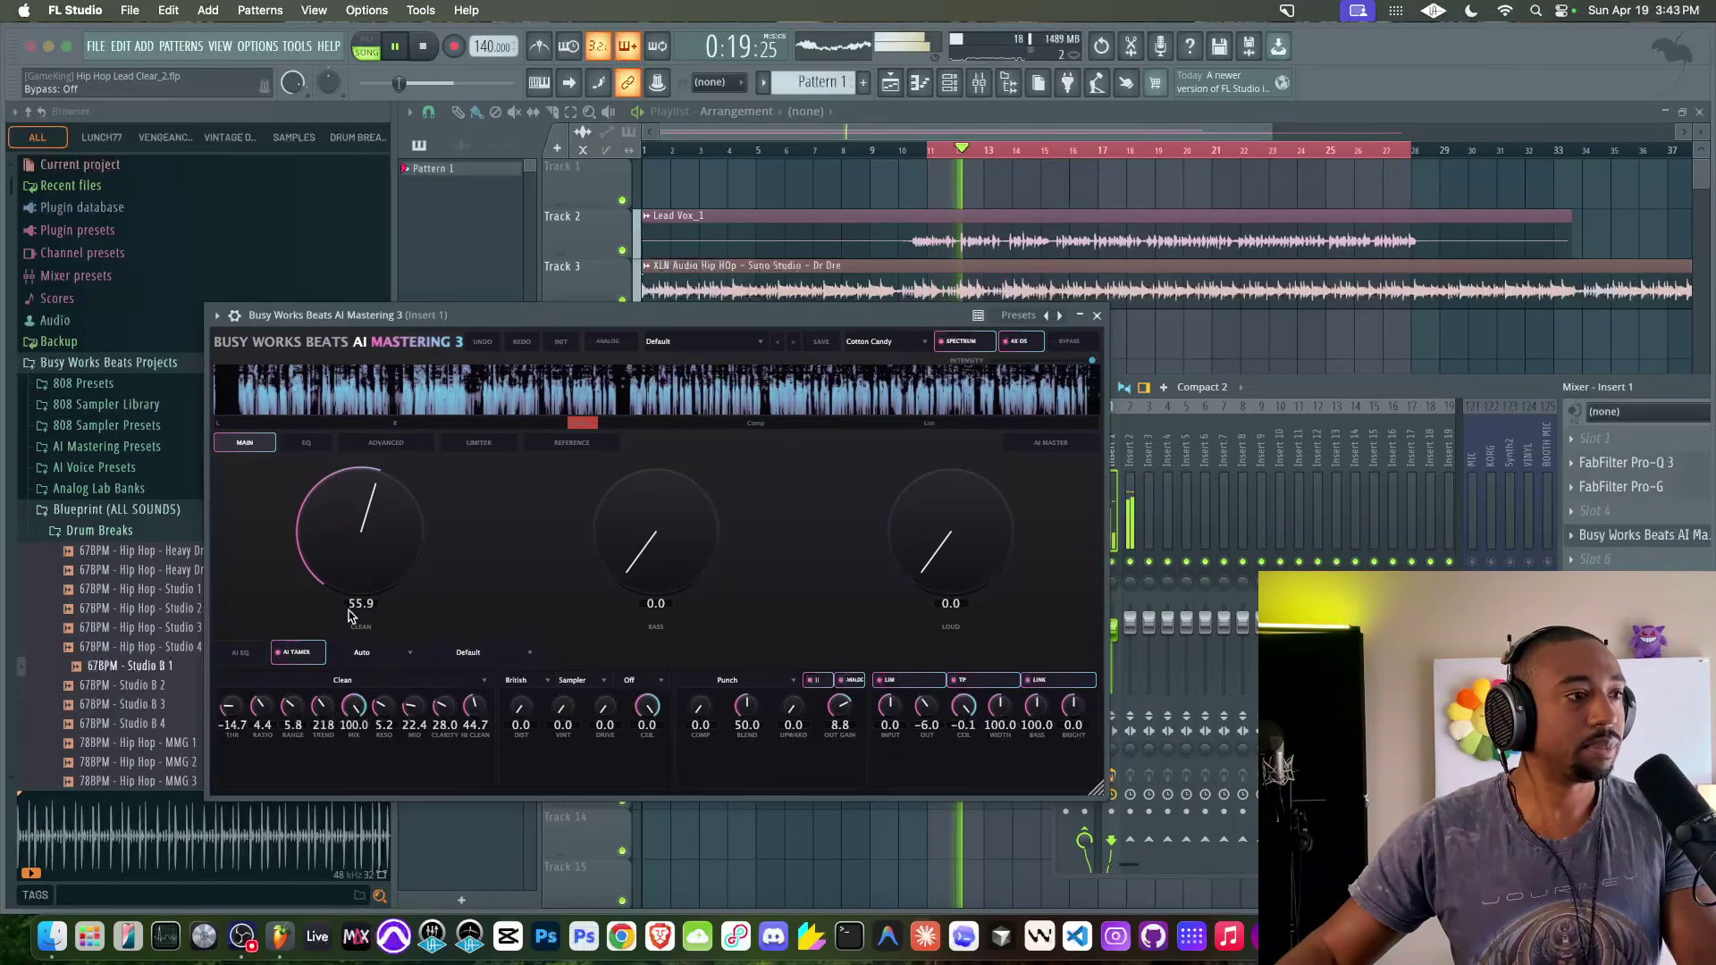
click(348, 681)
click(339, 748)
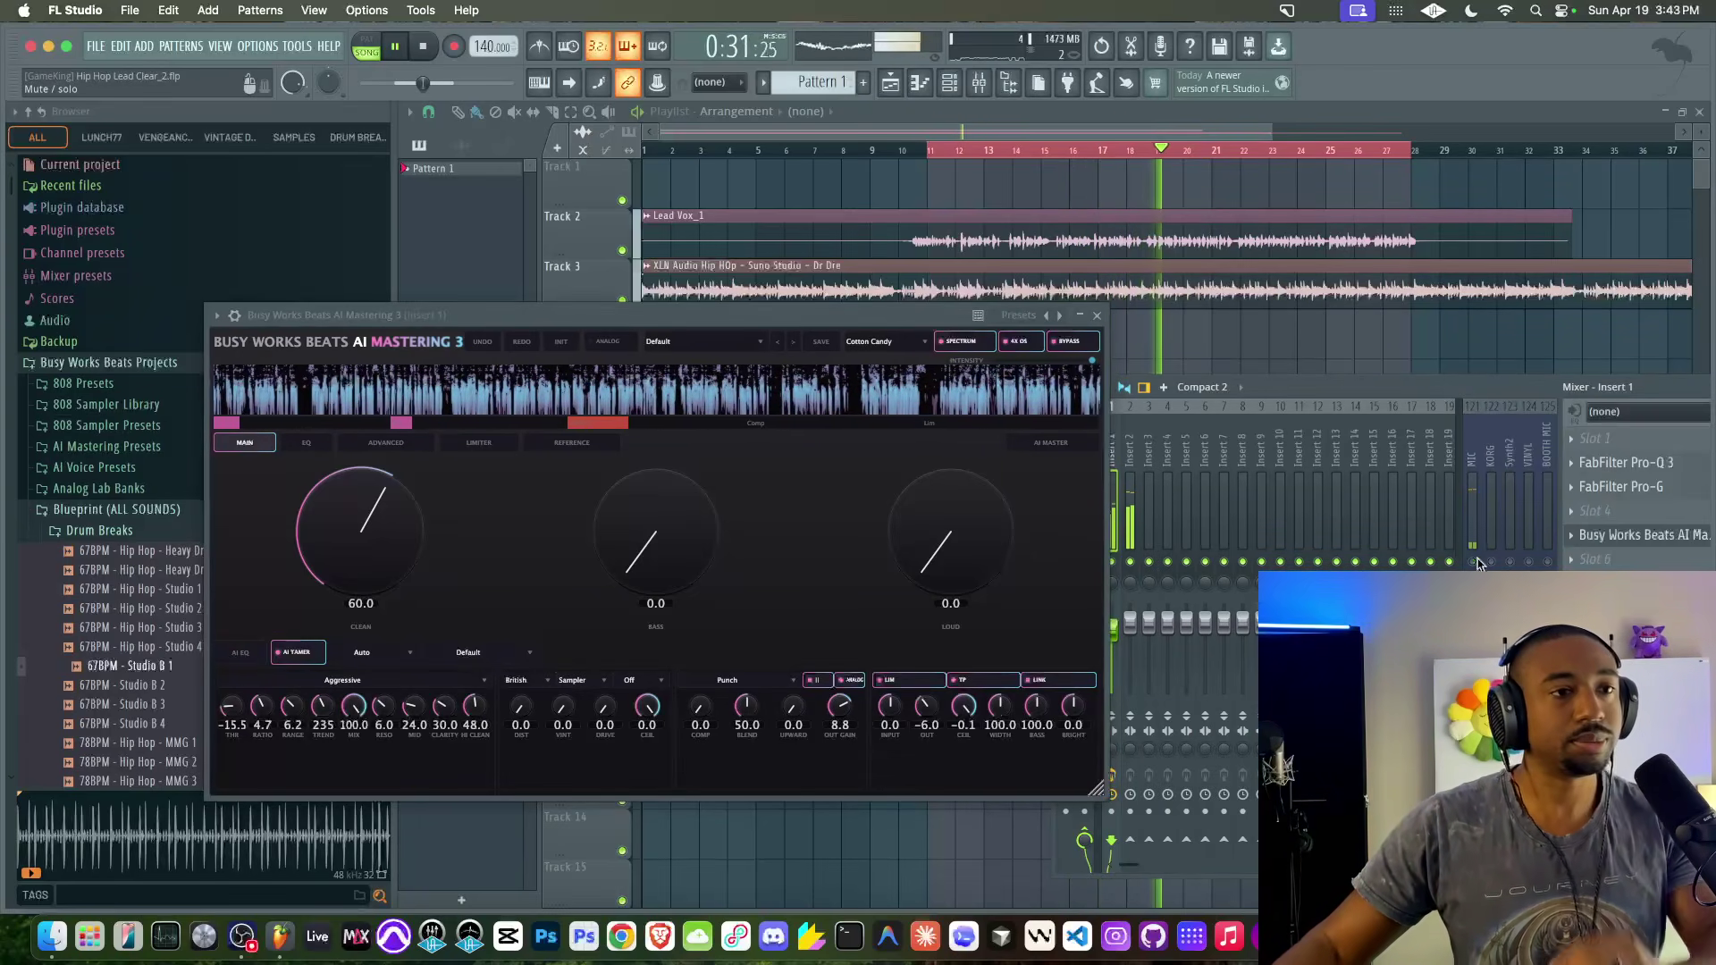
click(1080, 343)
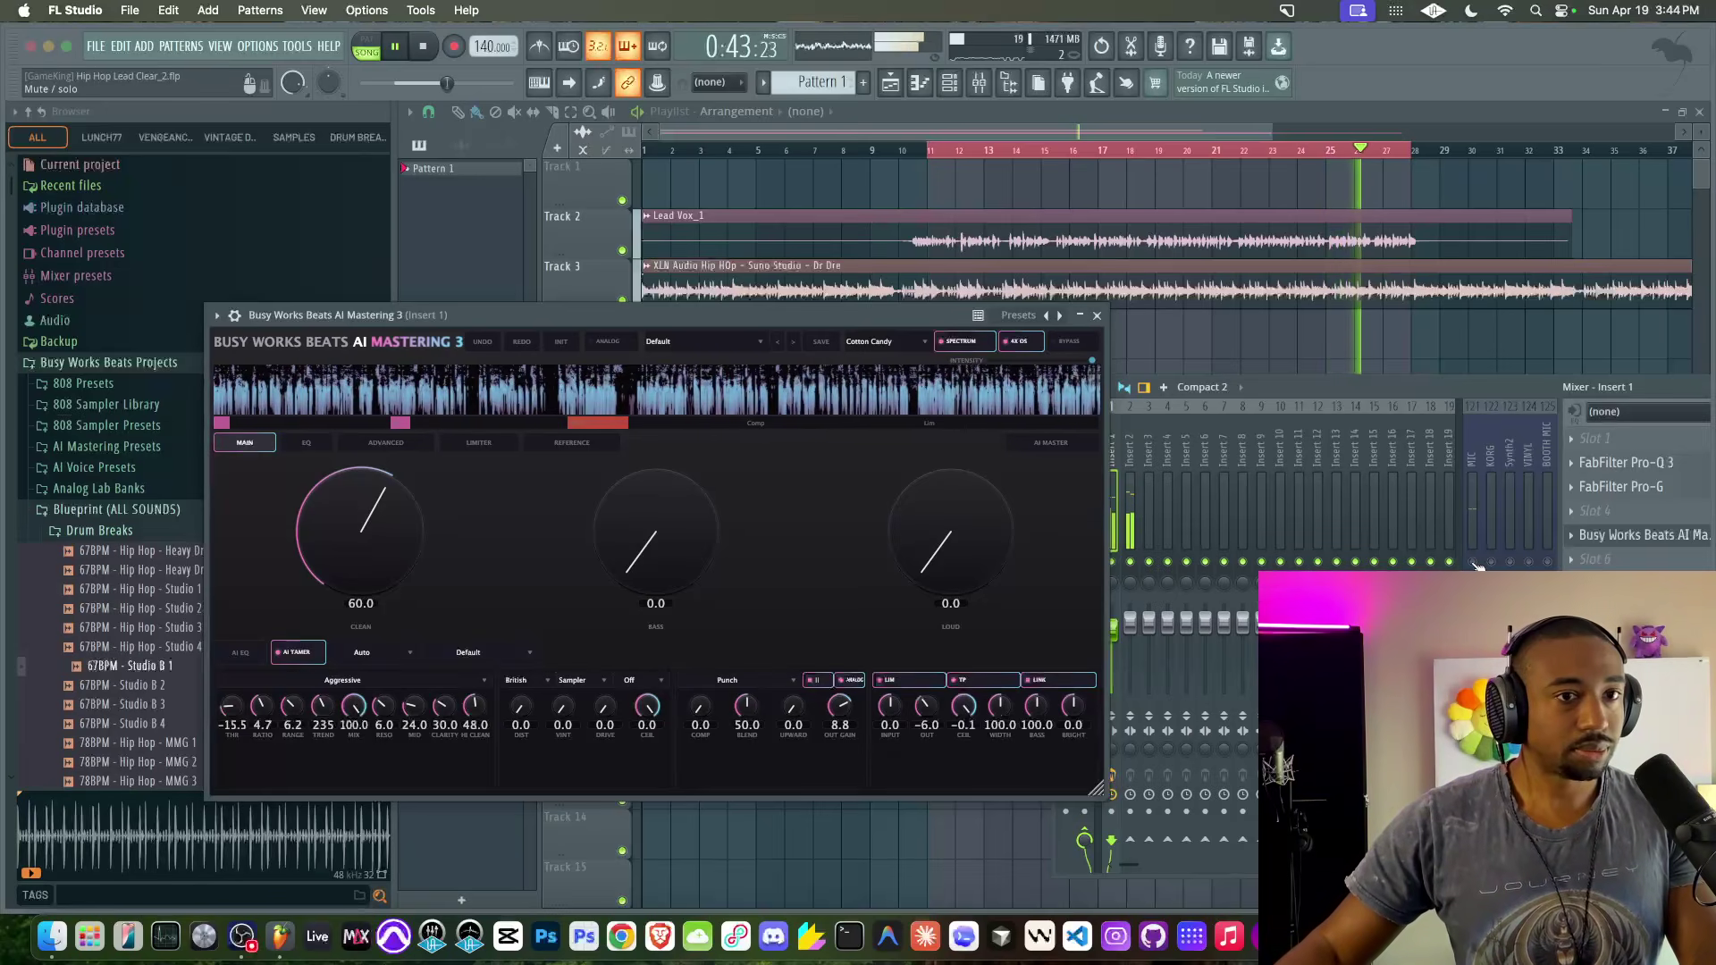
Stop playback and turn off AI Tamer in the mastering plugin.
key(space)
click(303, 652)
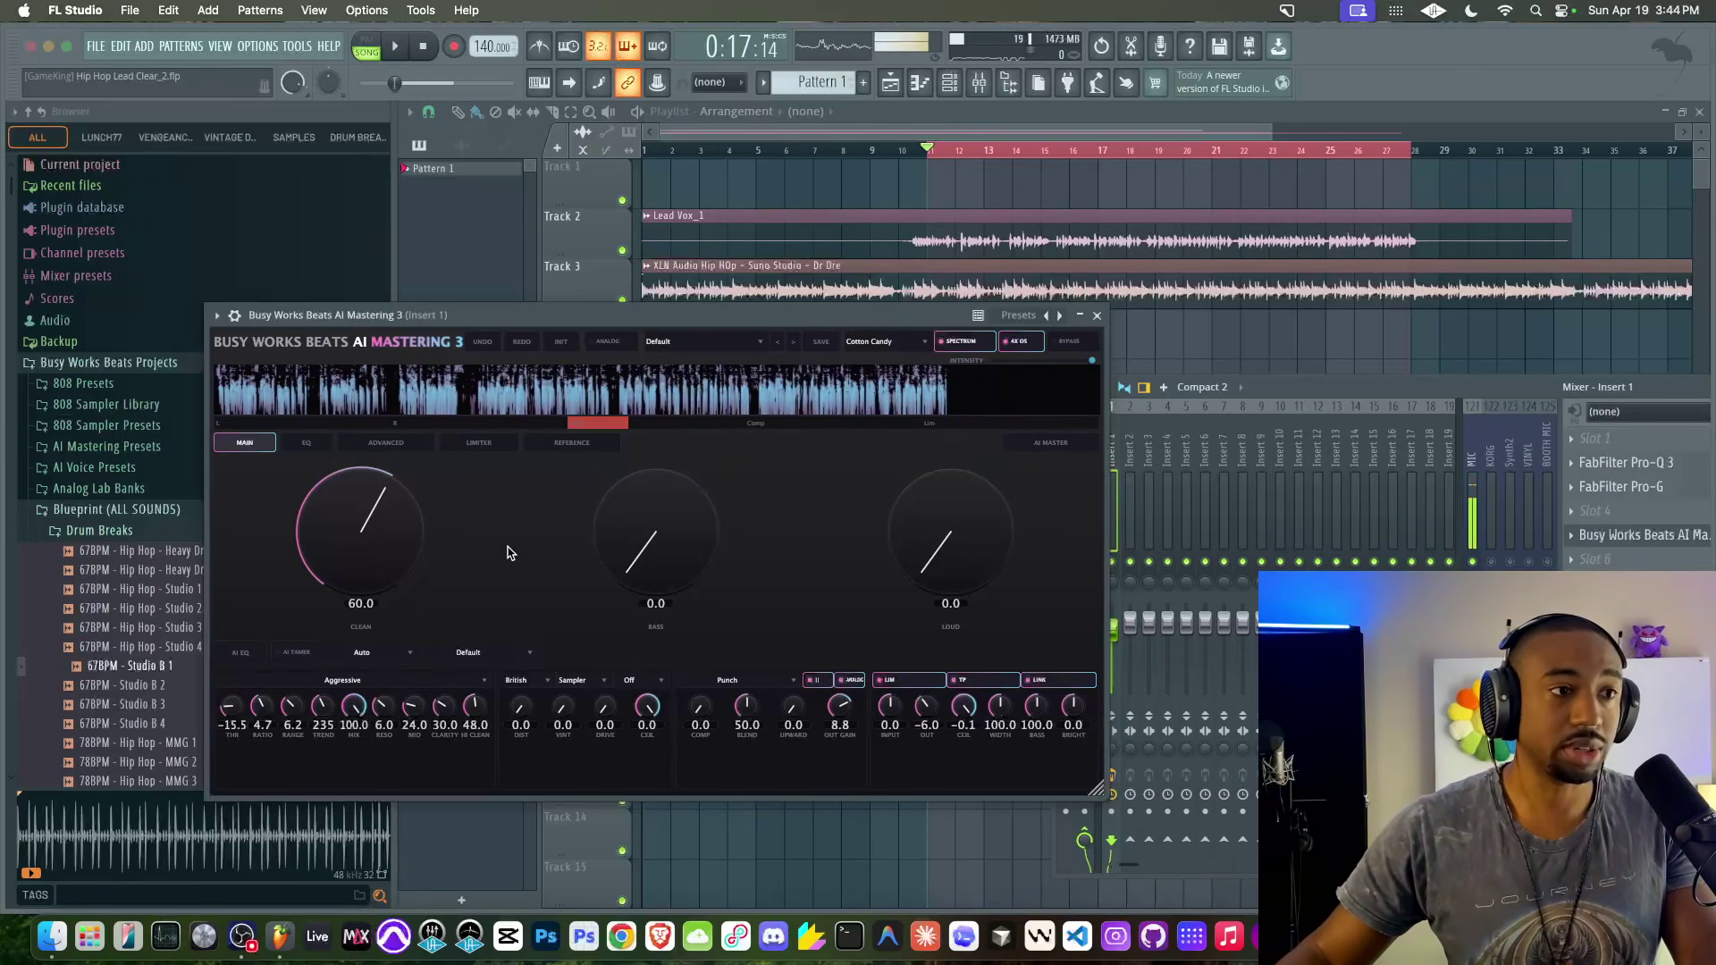
key(space)
key(space)
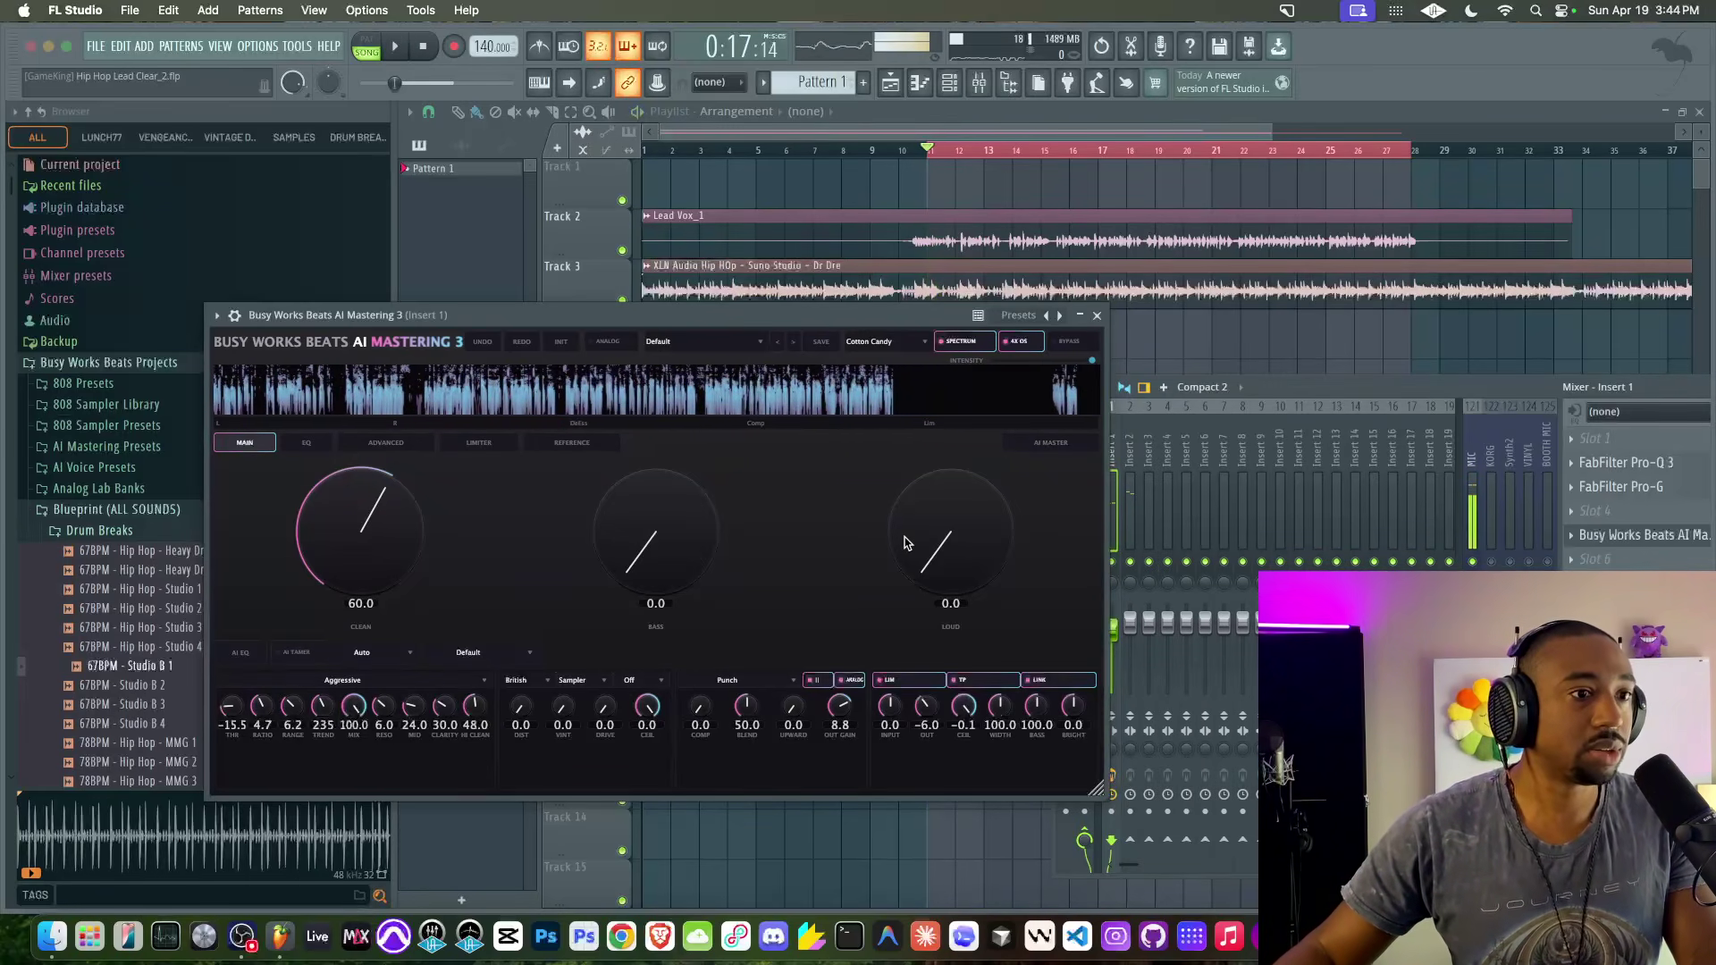
Raise Loud to 38.4 and audition the loop with the MIC track muted.
key(space)
drag(934, 560, 939, 487)
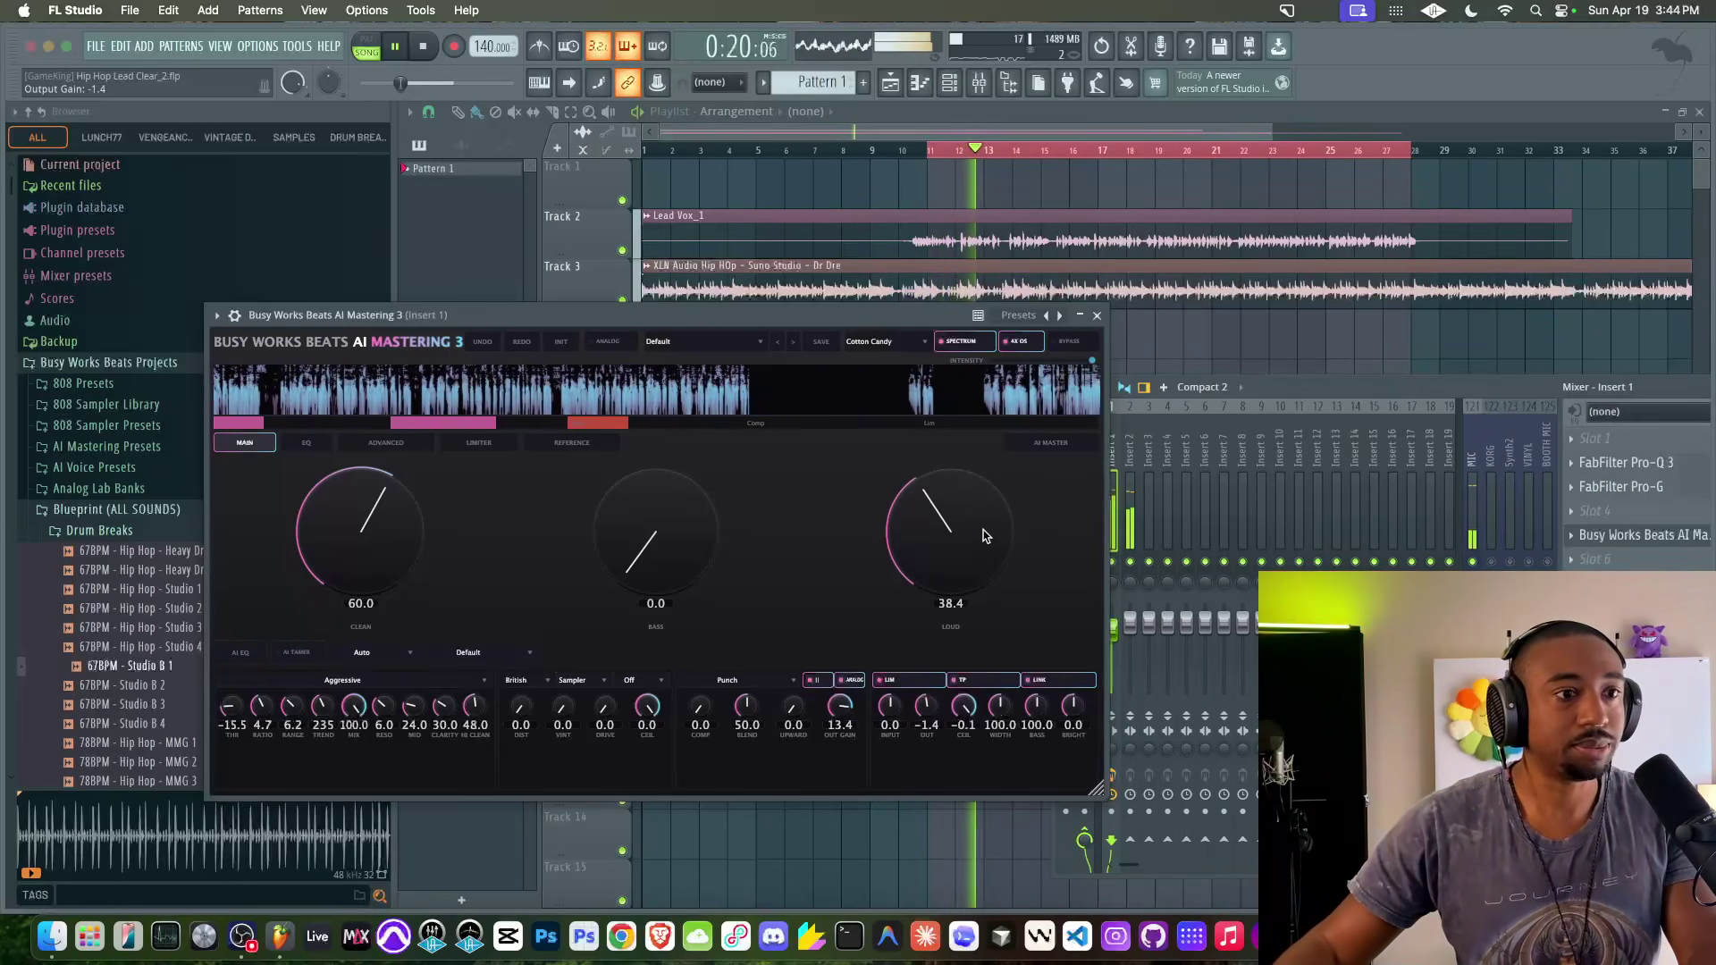
click(1475, 563)
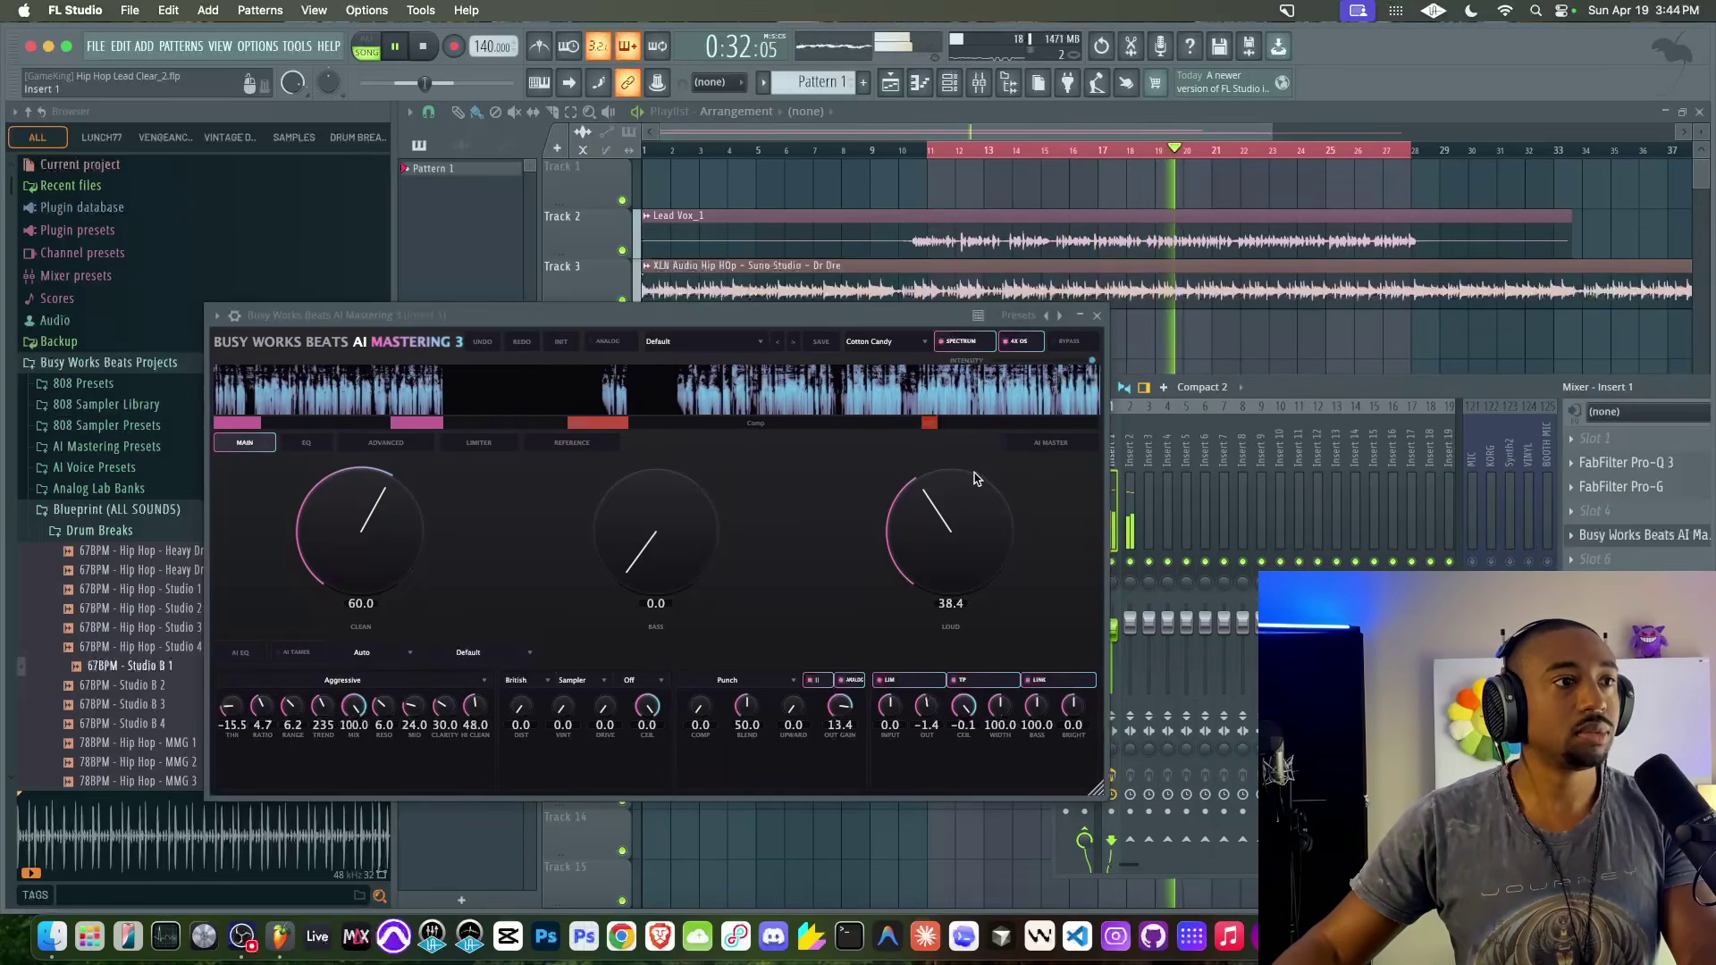
click(1473, 563)
key(space)
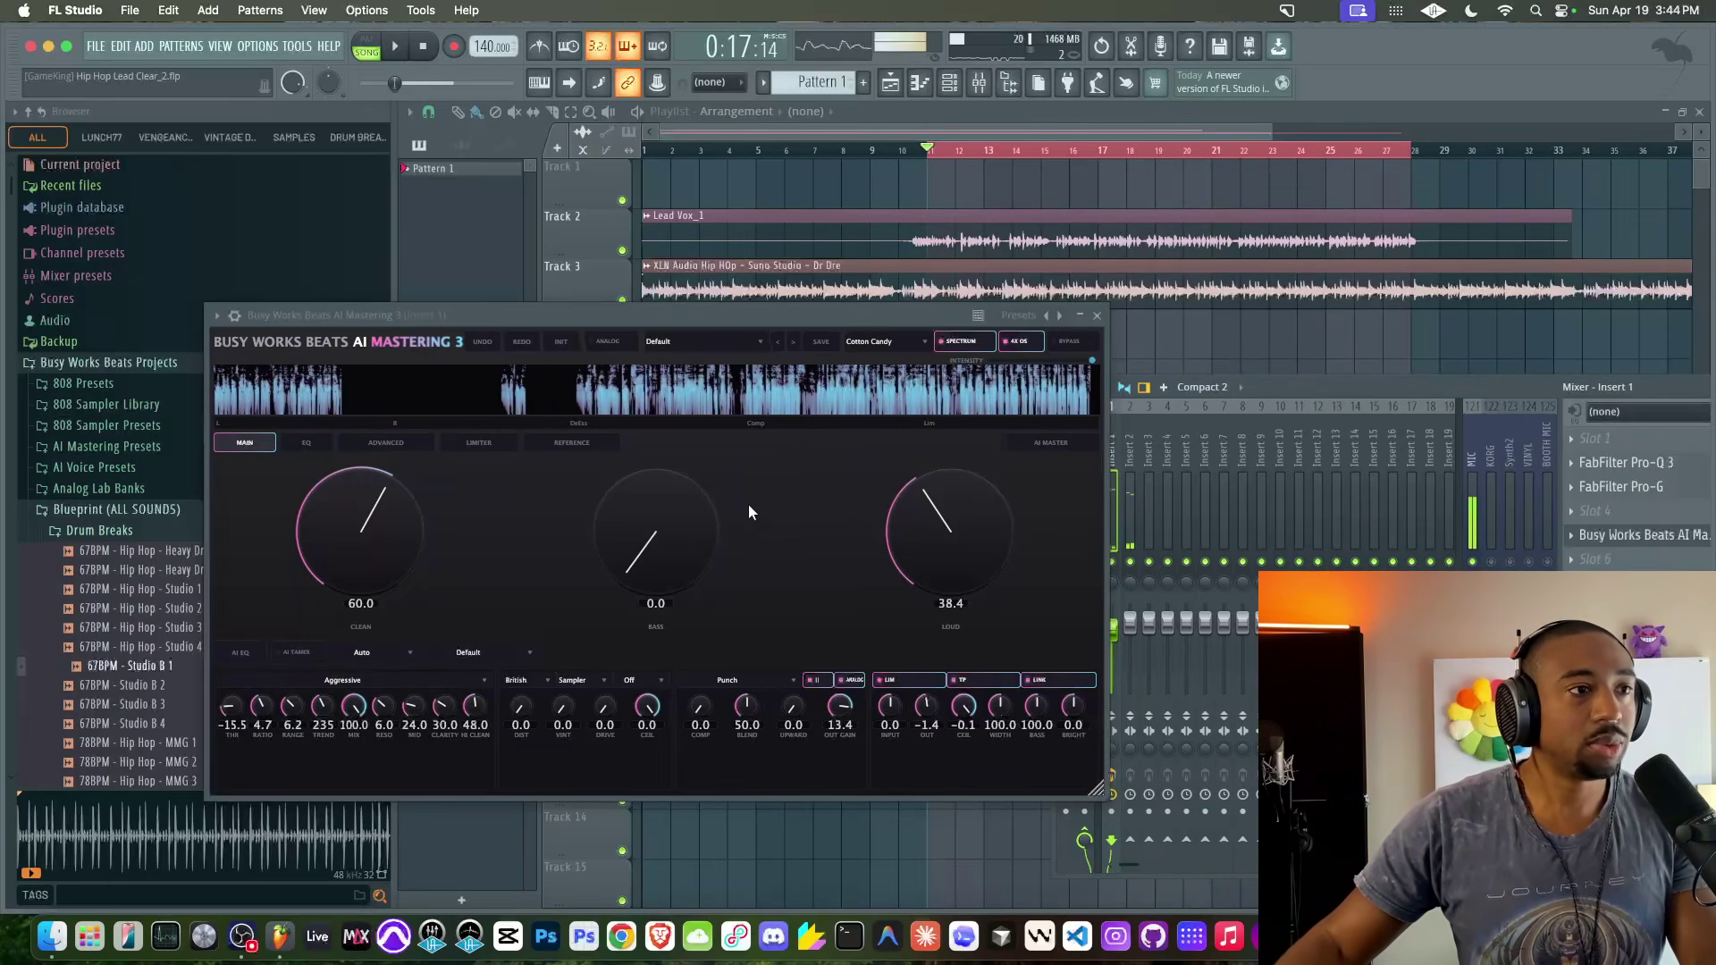
Enable Analog mode and add British distortion at 34.3, auditioning it over the loop.
click(601, 340)
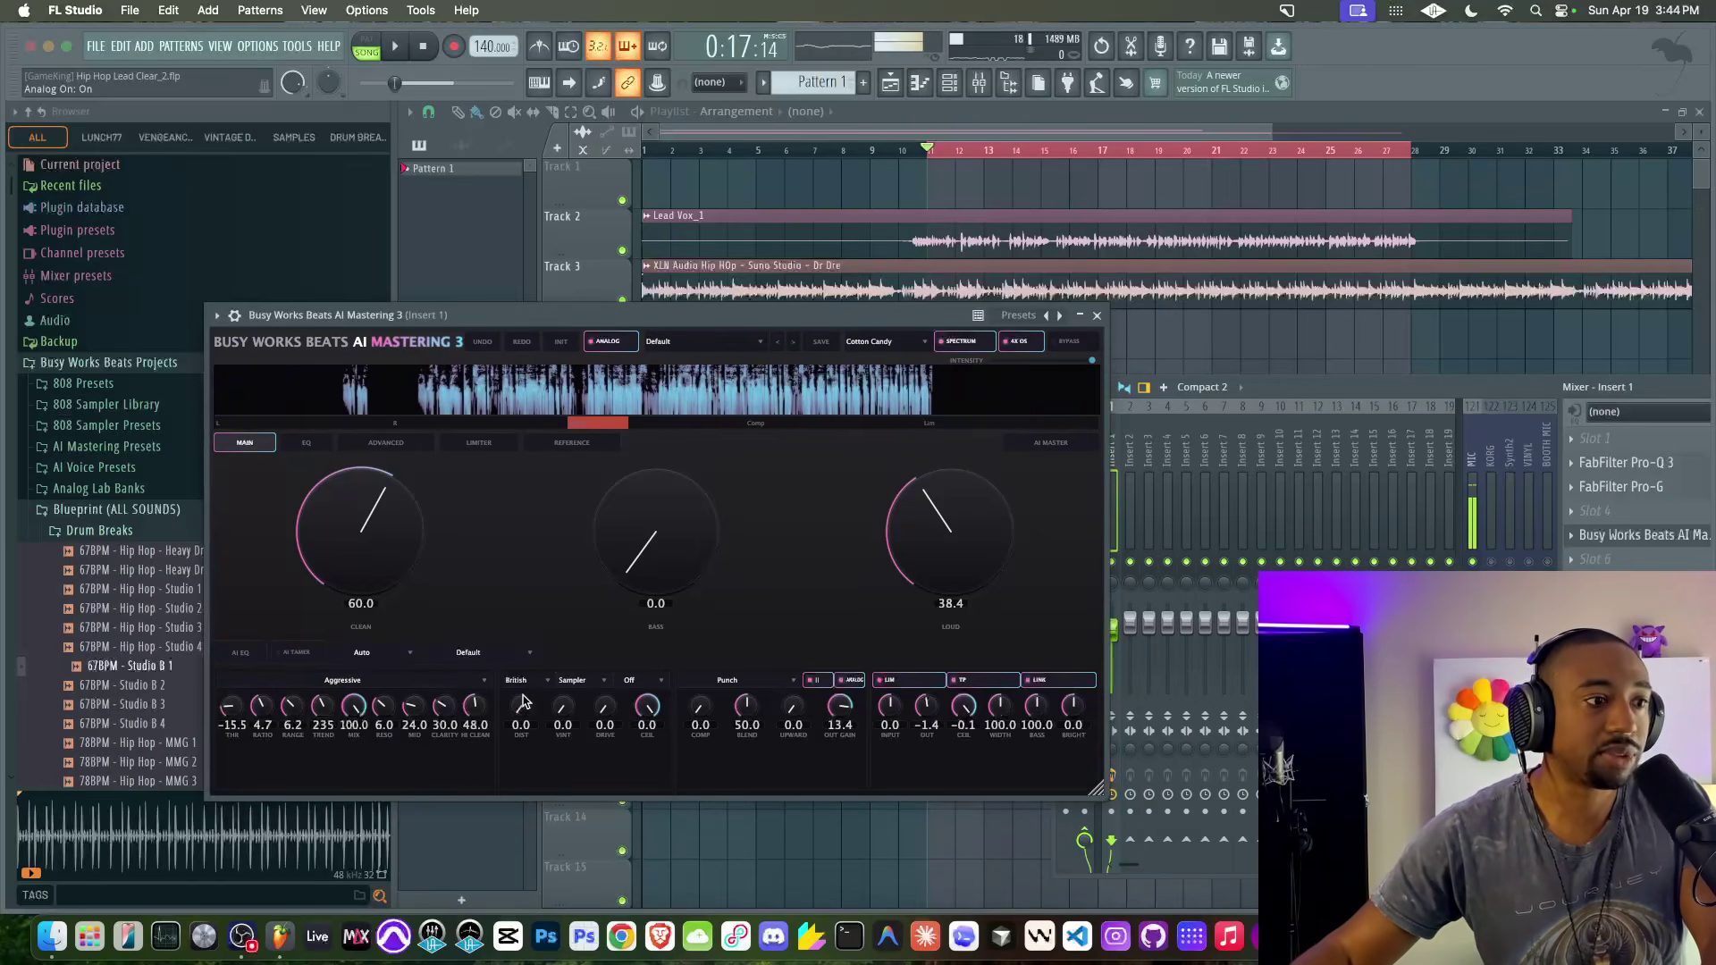
drag(522, 712, 531, 635)
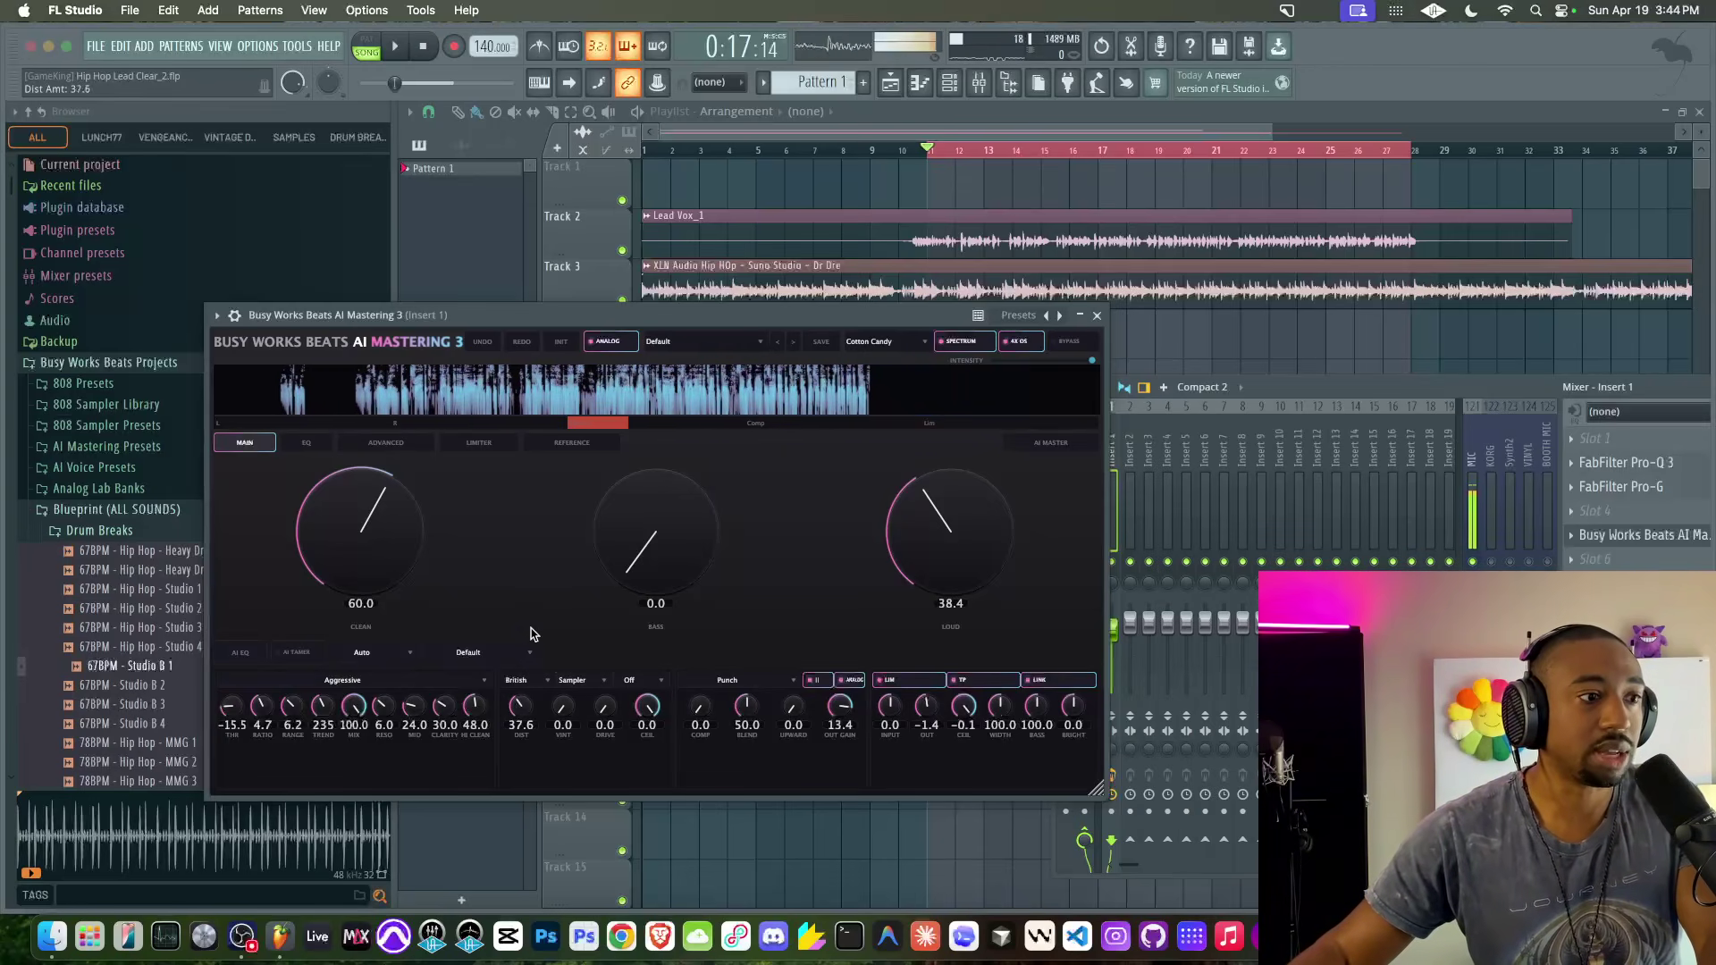
key(space)
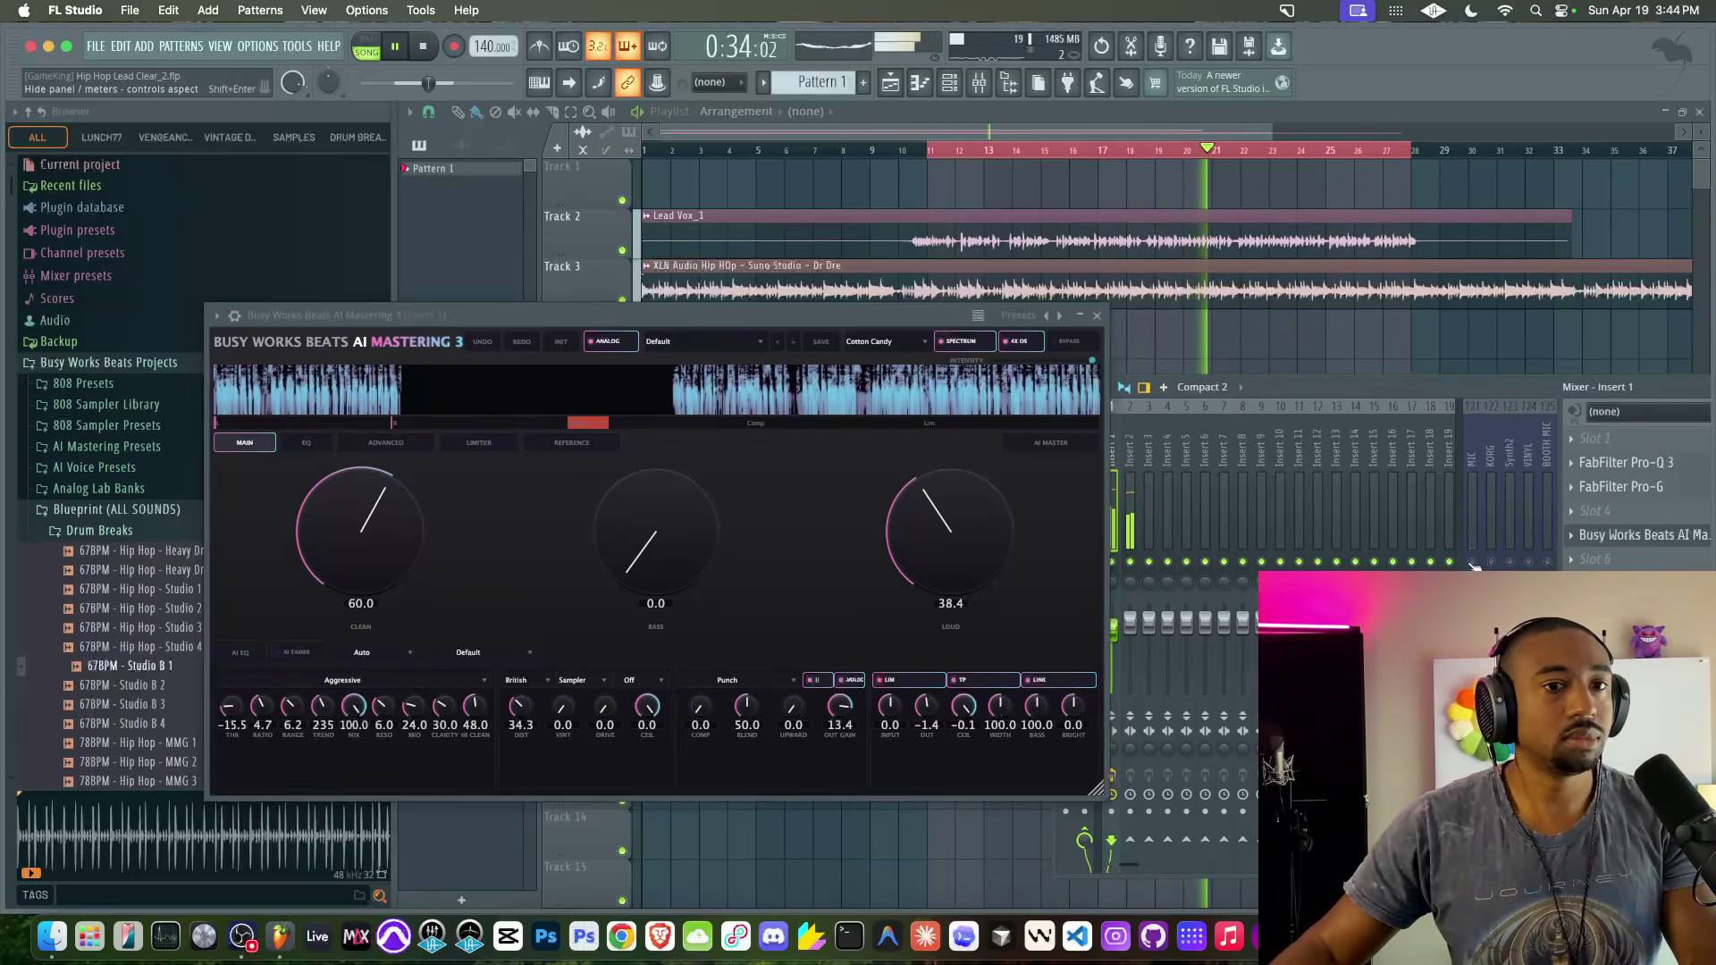
key(space)
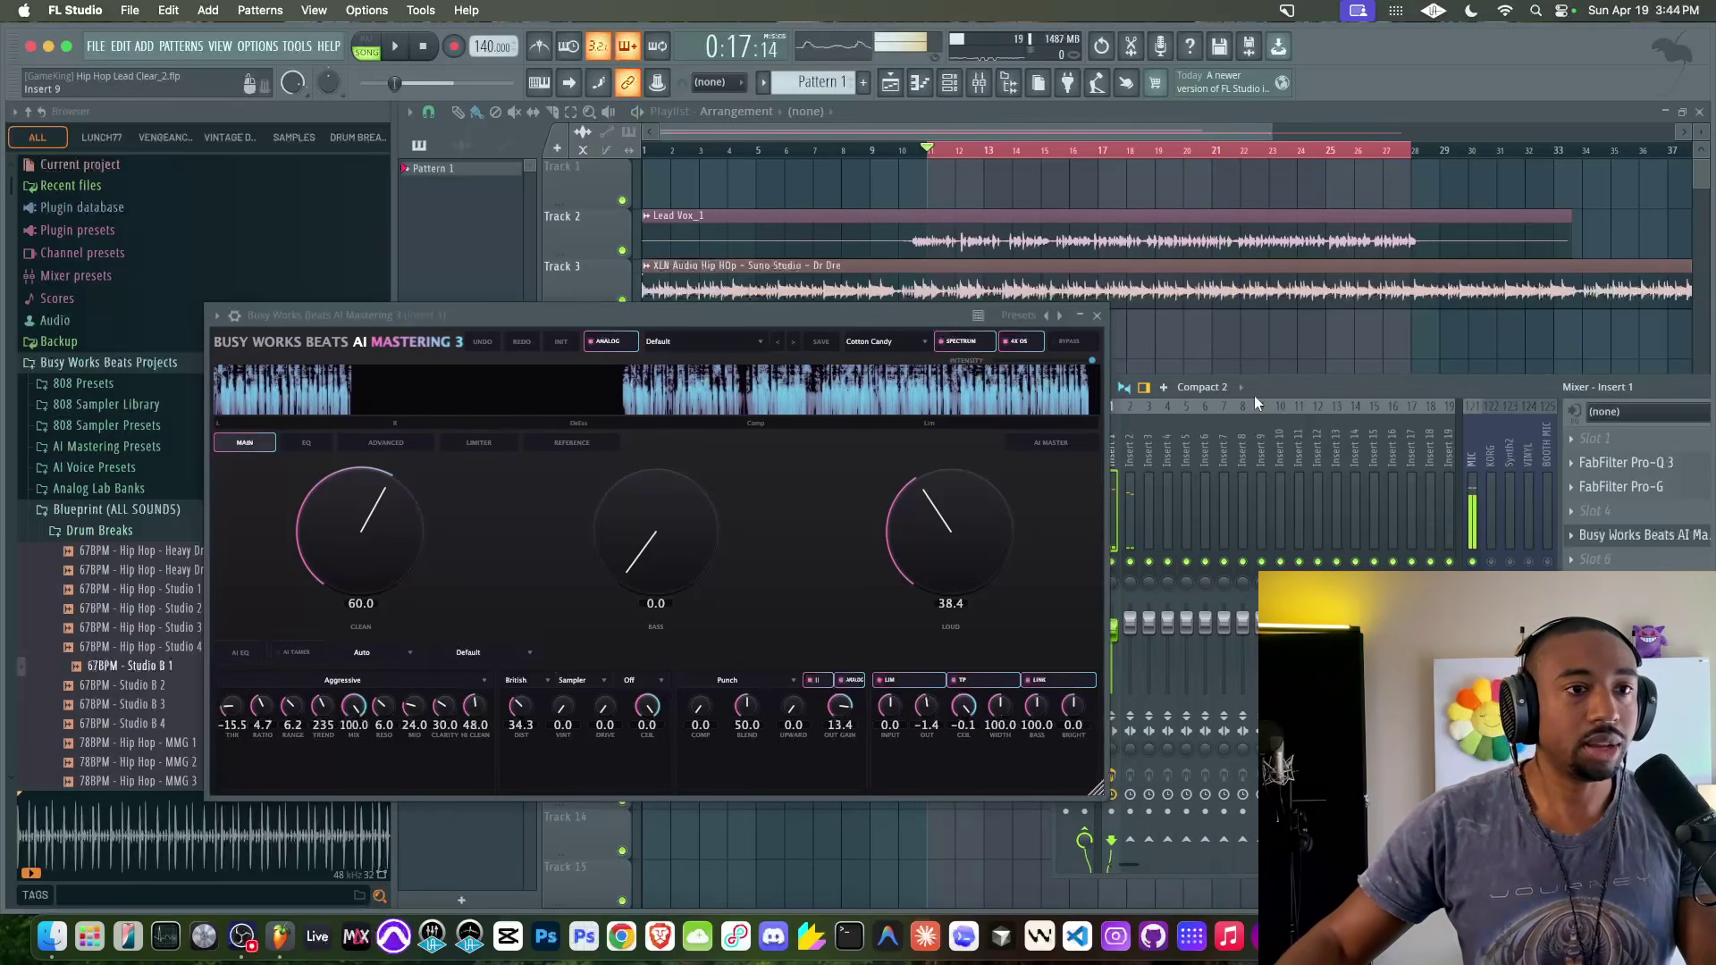
Rearrange the plugin and mixer windows and rename mixer track Insert 3 as AI Mastering.
drag(912, 317, 773, 297)
drag(1295, 414, 1157, 405)
double_click(1010, 466)
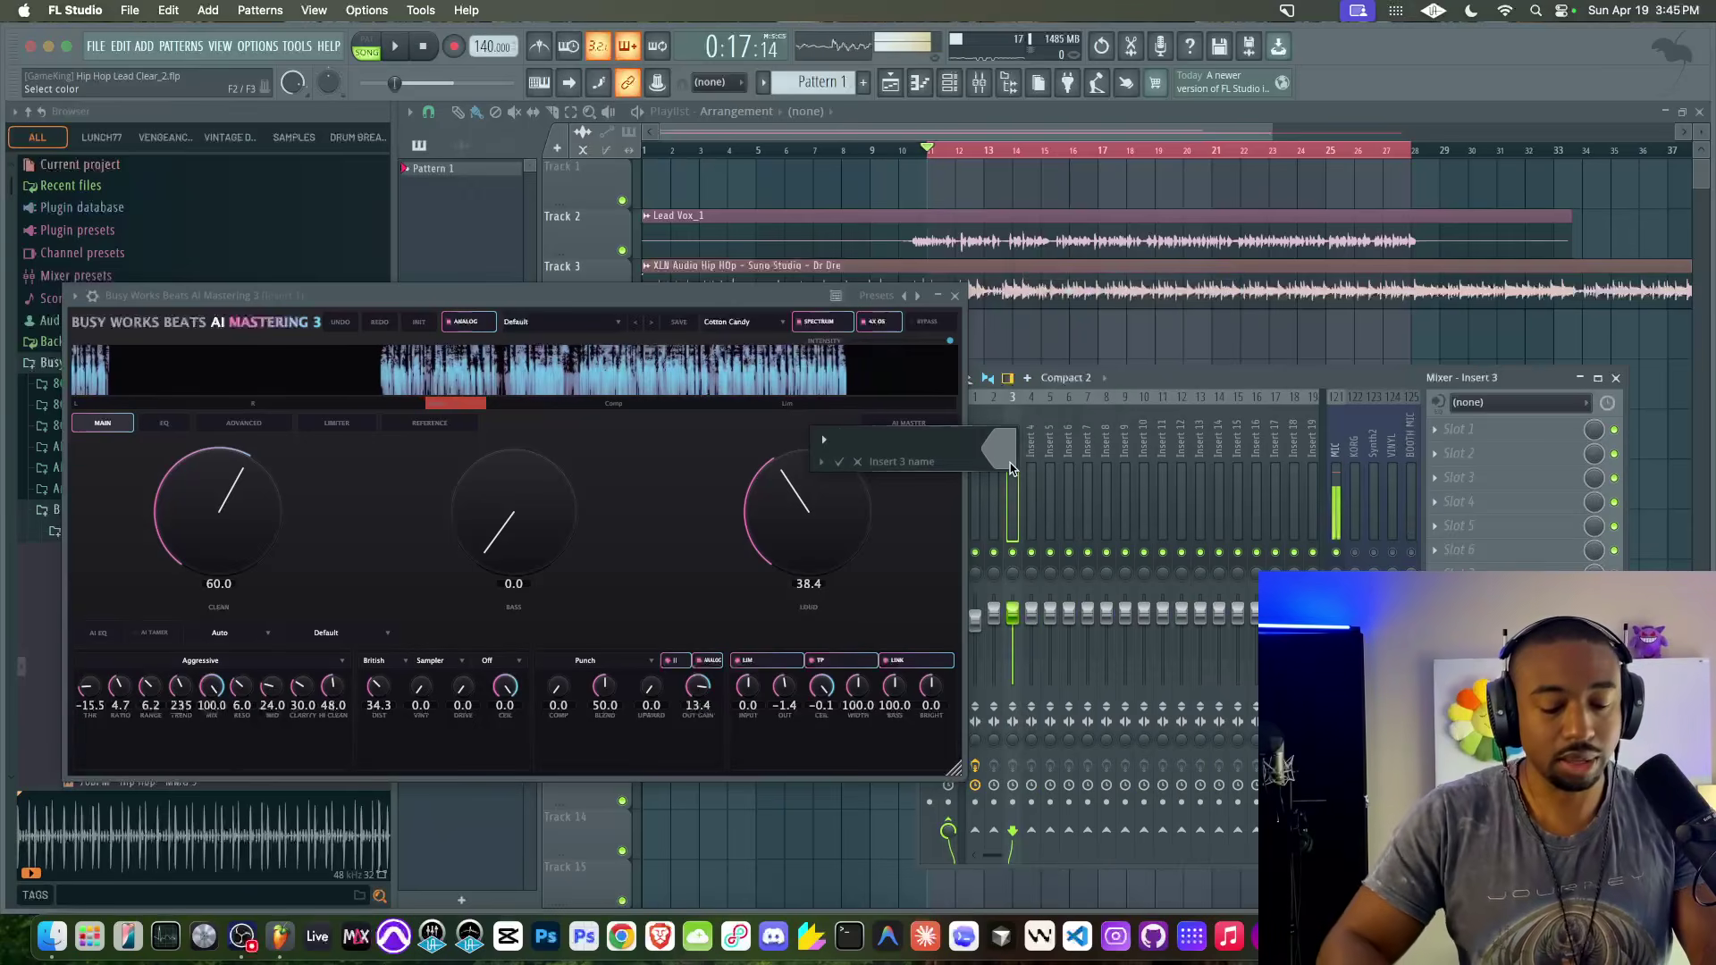
text(AI Mastering)
key(Return)
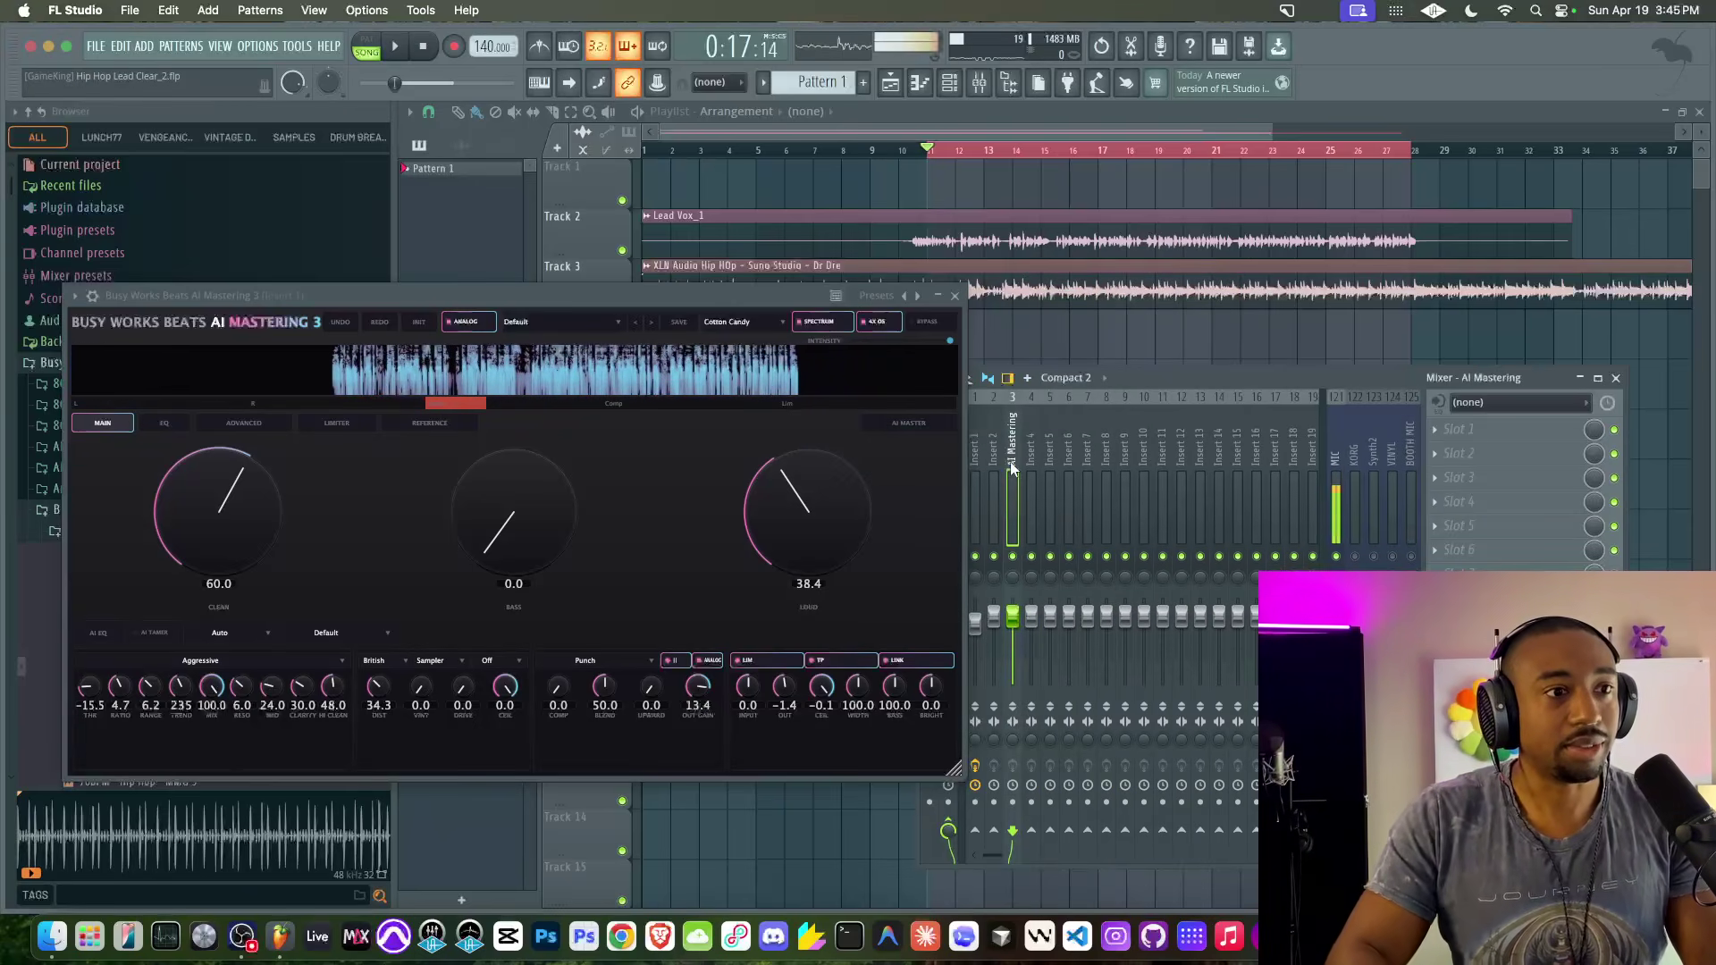
Route Insert 1 to the AI Mastering mixer track.
drag(1124, 383, 1150, 386)
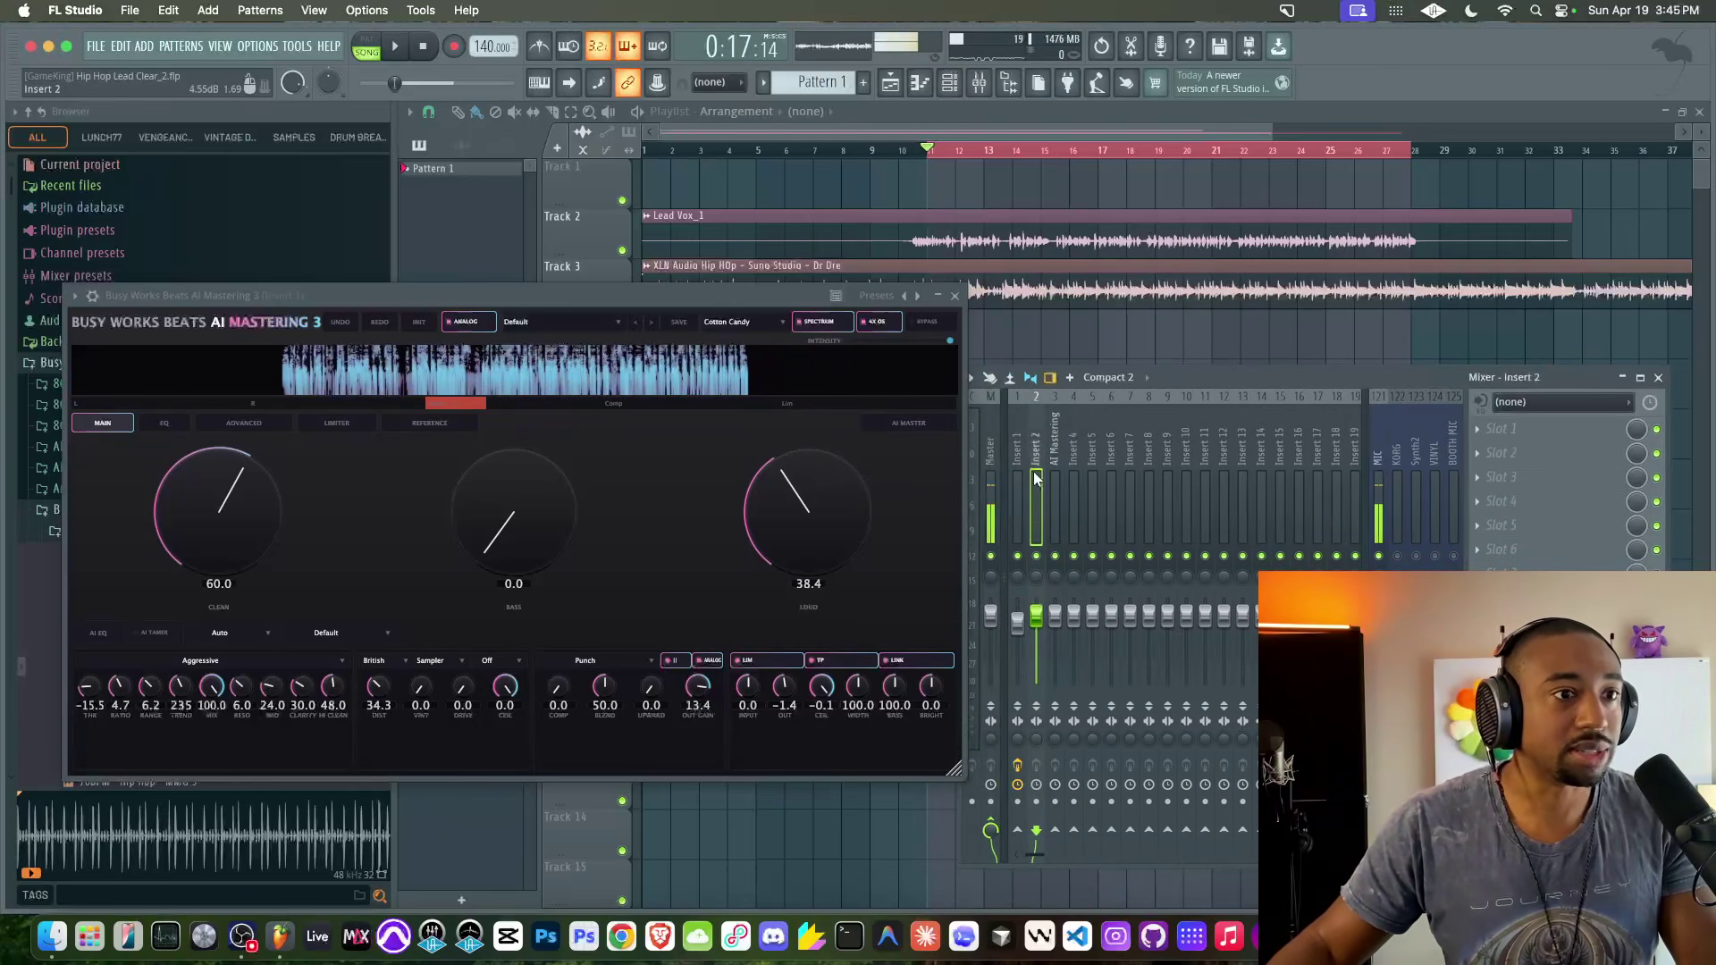
right_click(1055, 832)
click(1100, 838)
Load Busy Works Beats AI Mastering 3 in the first slot of the AI Mastering track and close Insert 1's plugin window.
click(1016, 516)
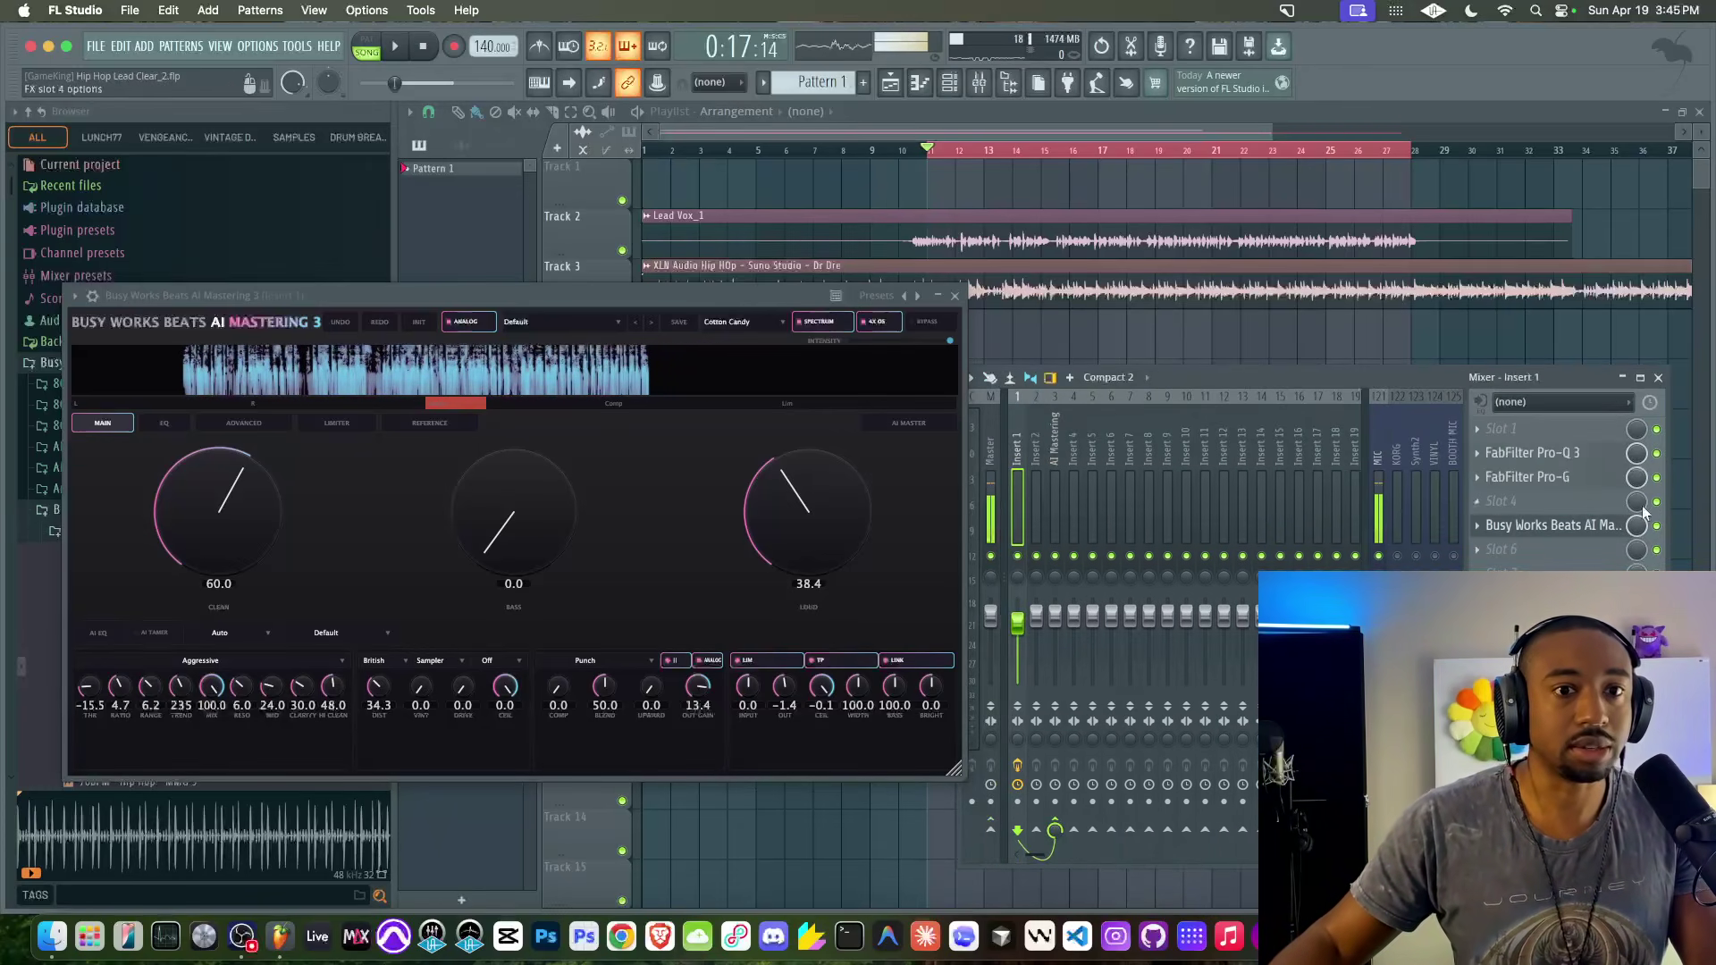
click(1491, 431)
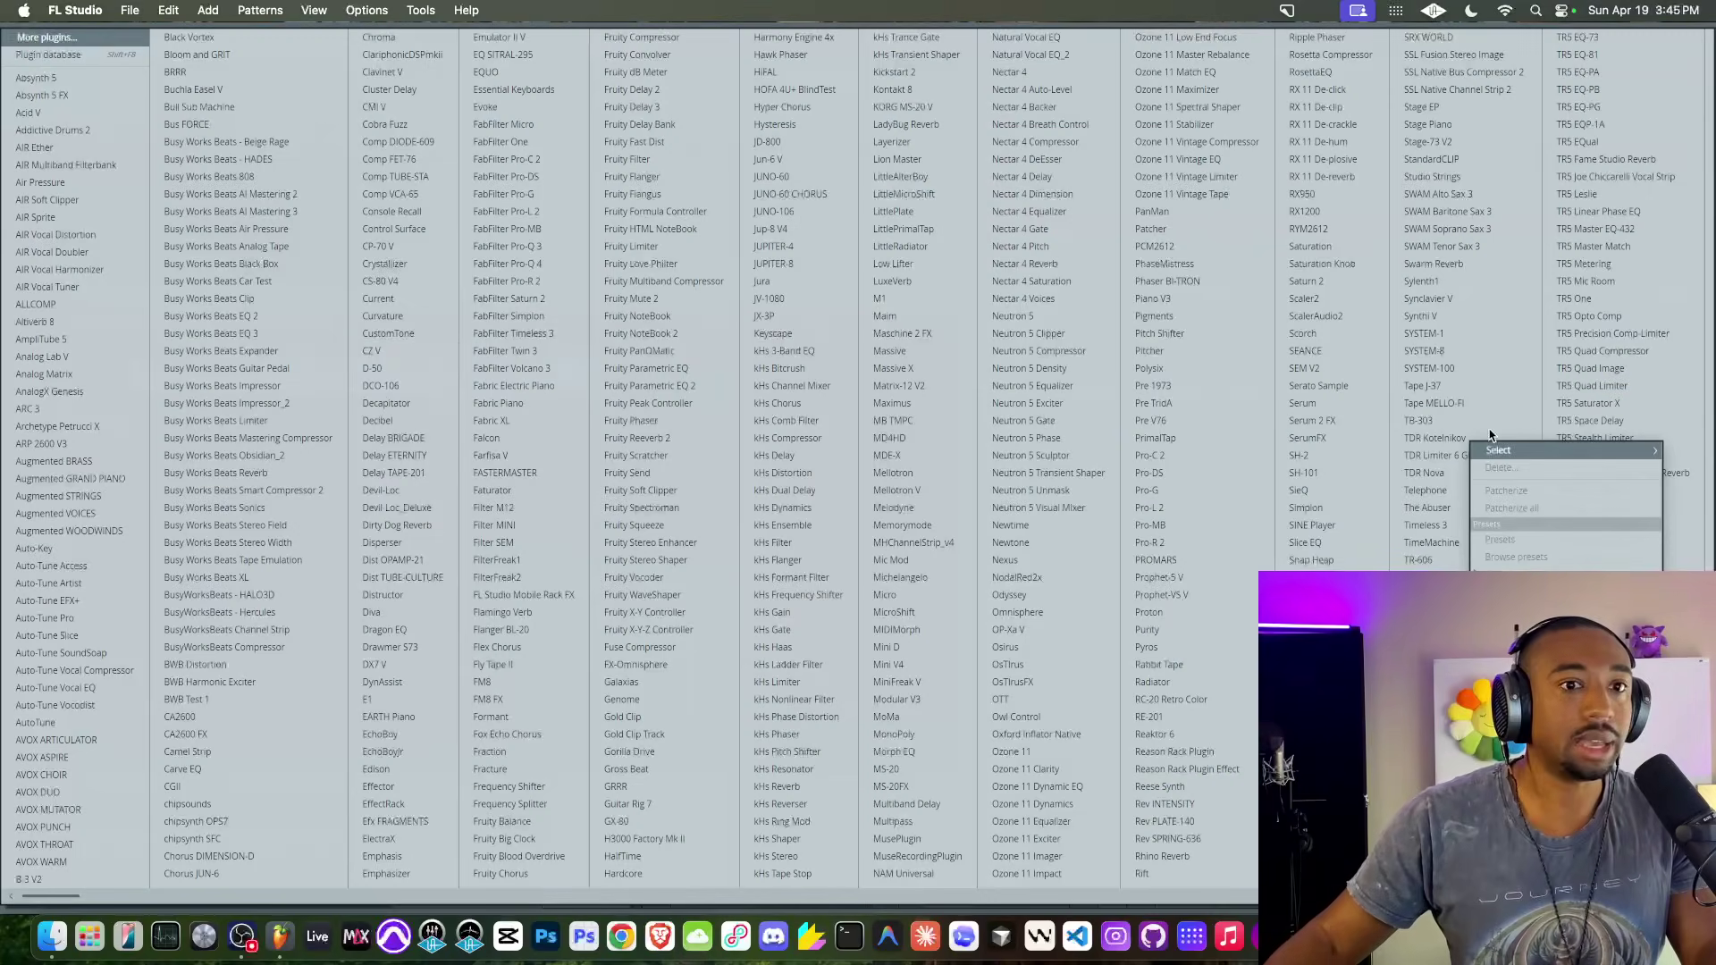
click(307, 215)
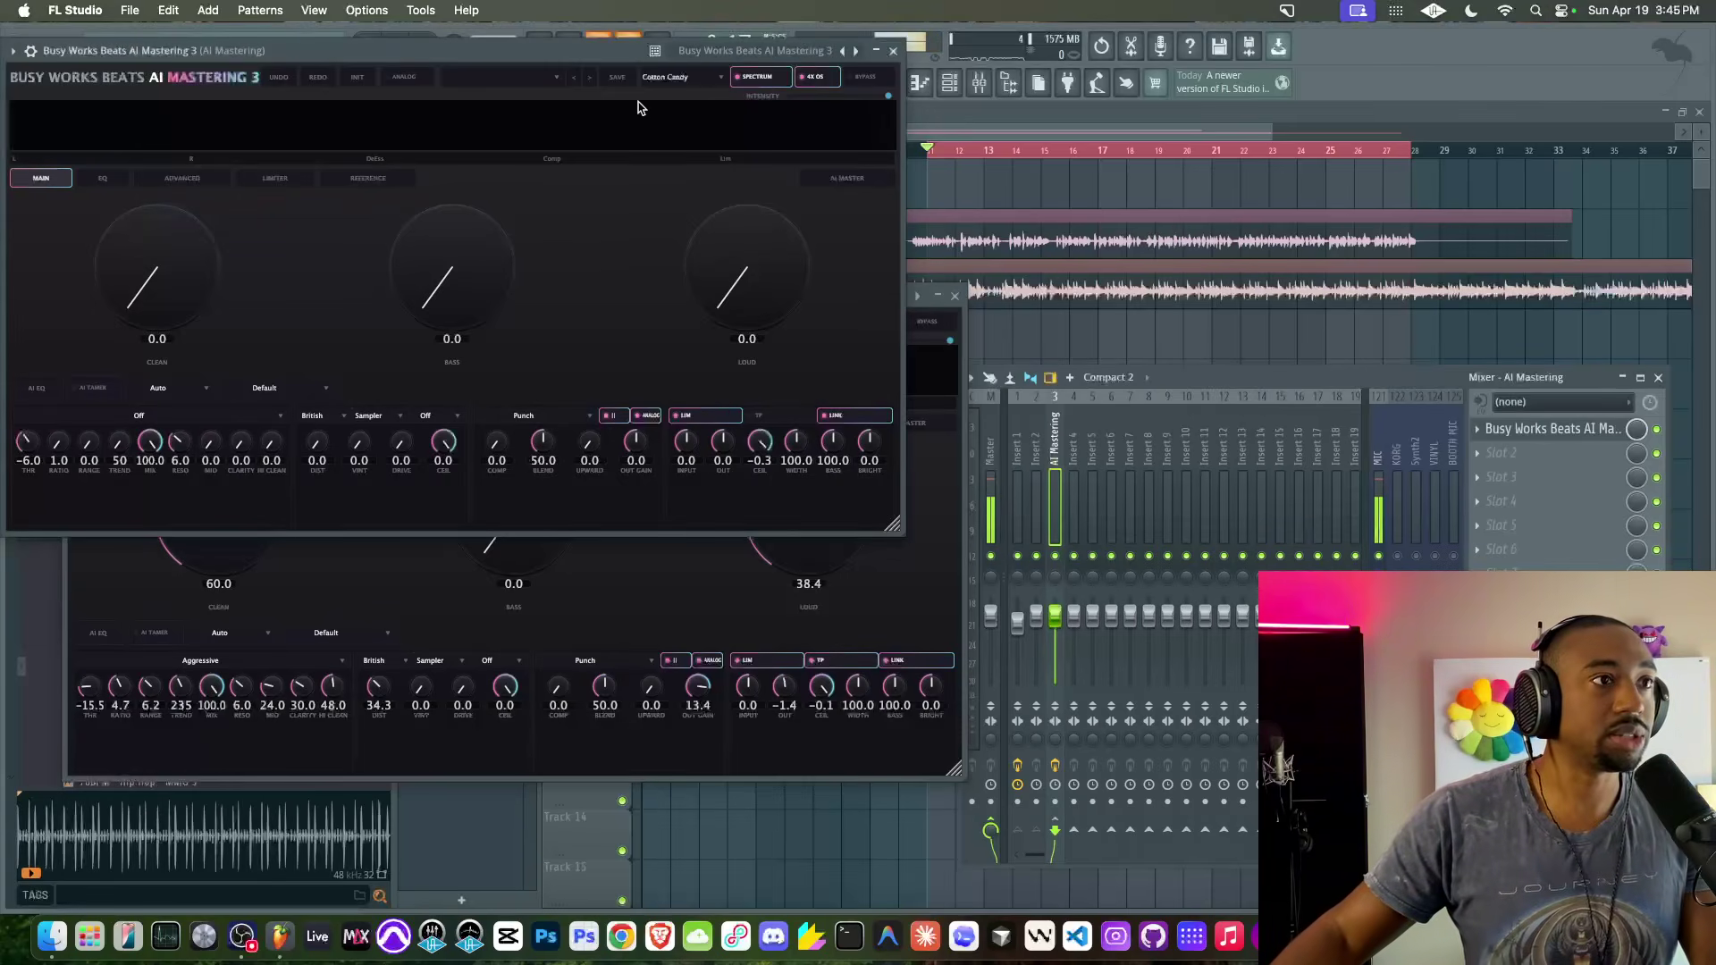
click(956, 298)
drag(629, 61, 1002, 229)
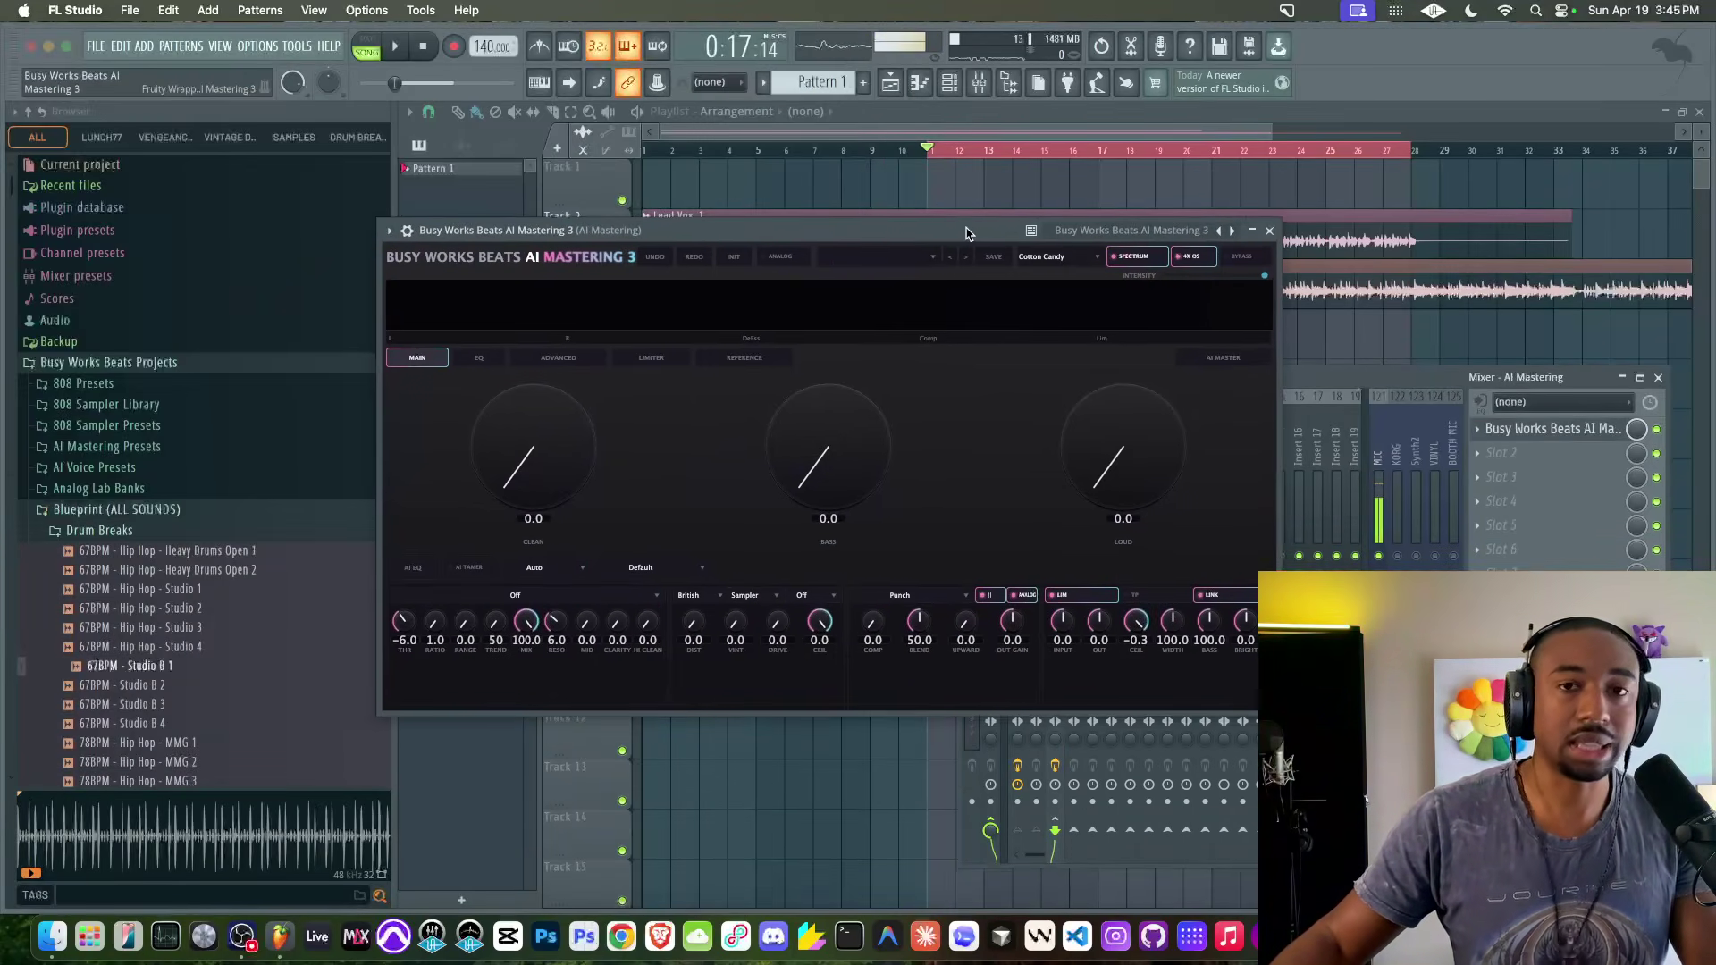
drag(878, 240, 851, 221)
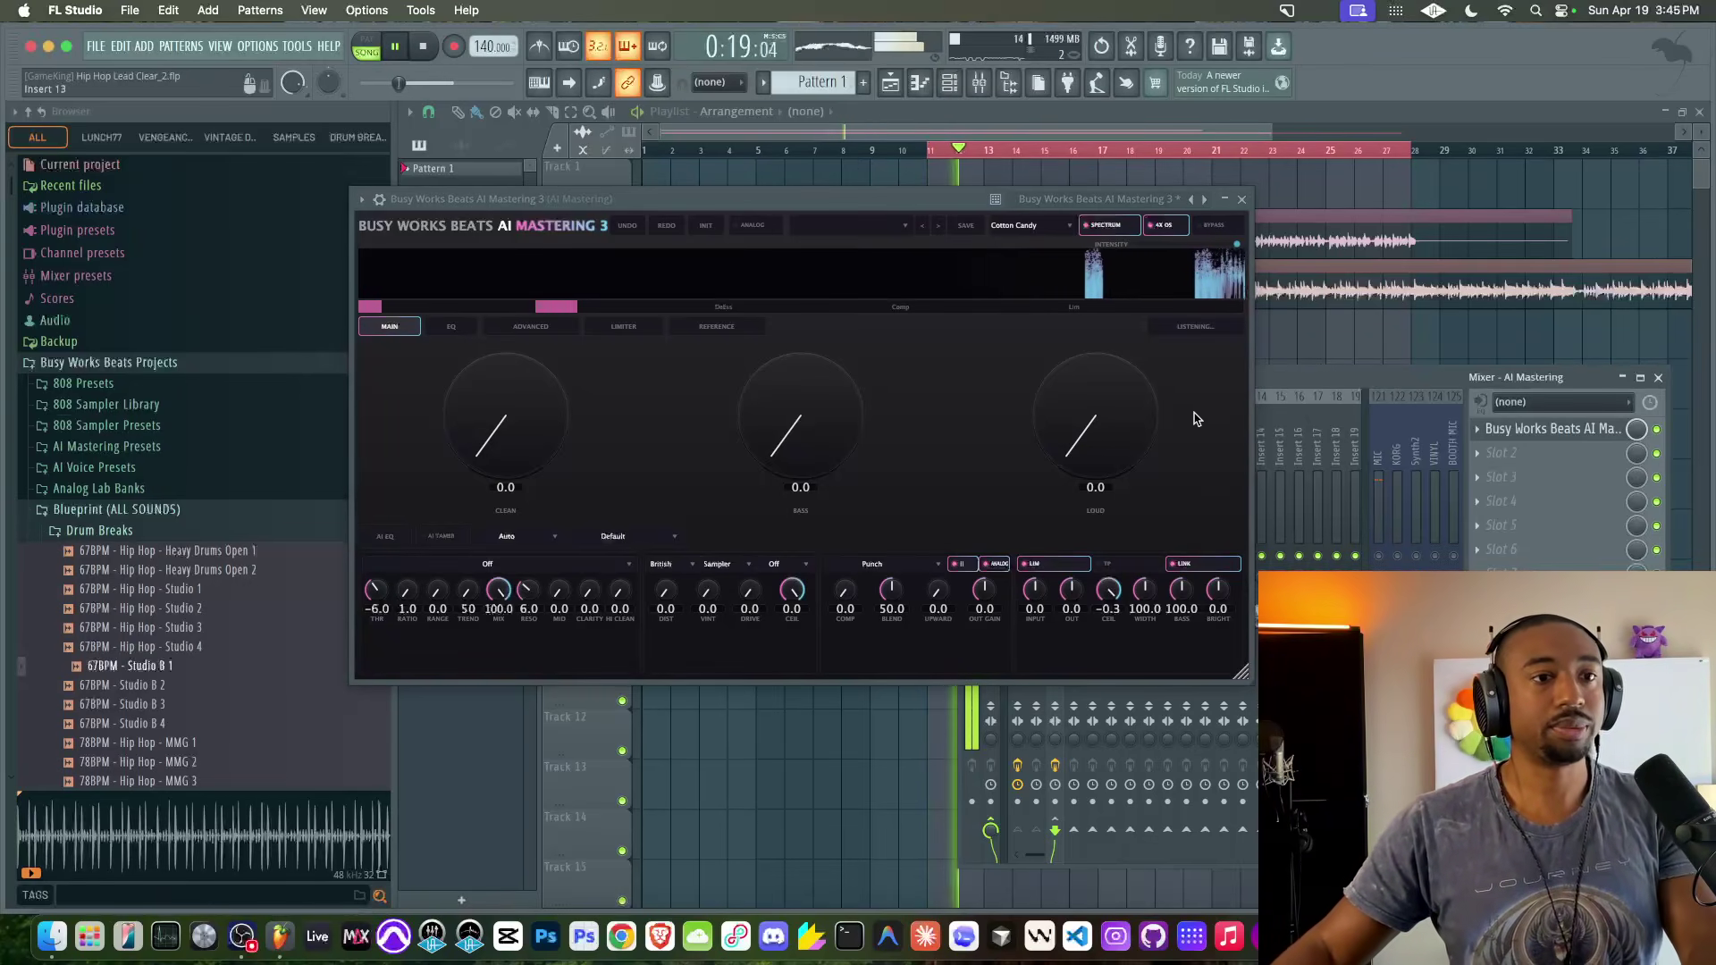
Stop playback, loop bars 15 to 18 of the playlist, and show the mixer above the lowered plugin window.
key(space)
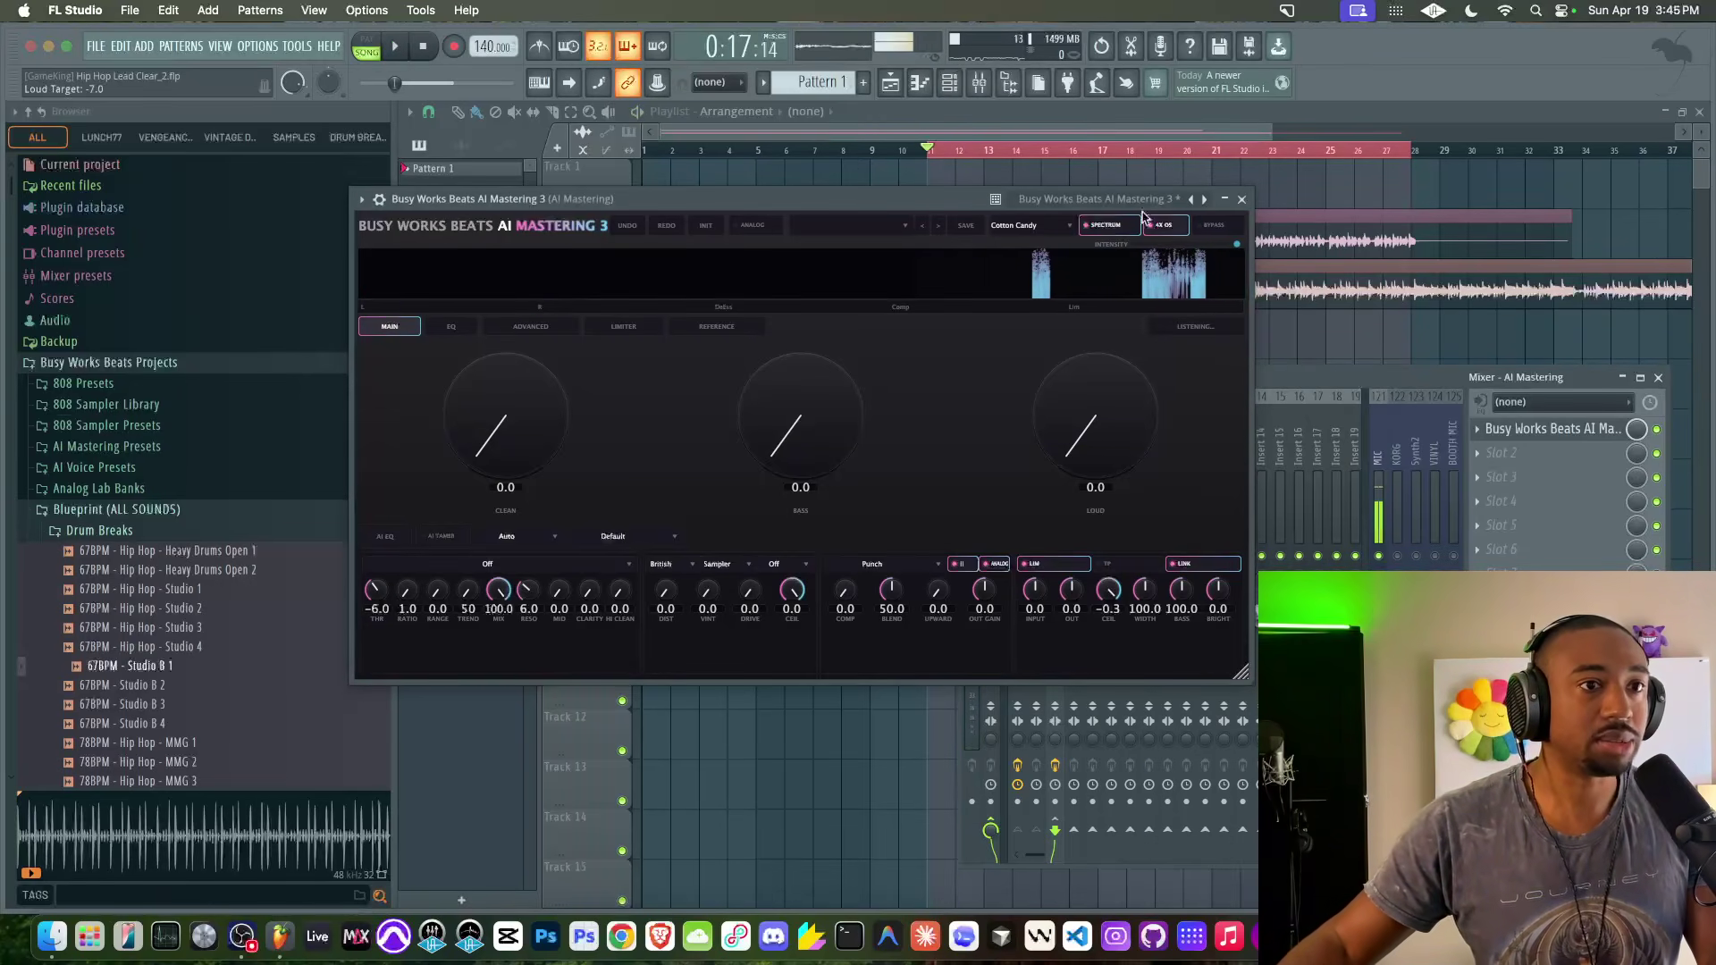
drag(961, 190, 972, 506)
drag(1046, 152, 1150, 153)
click(980, 84)
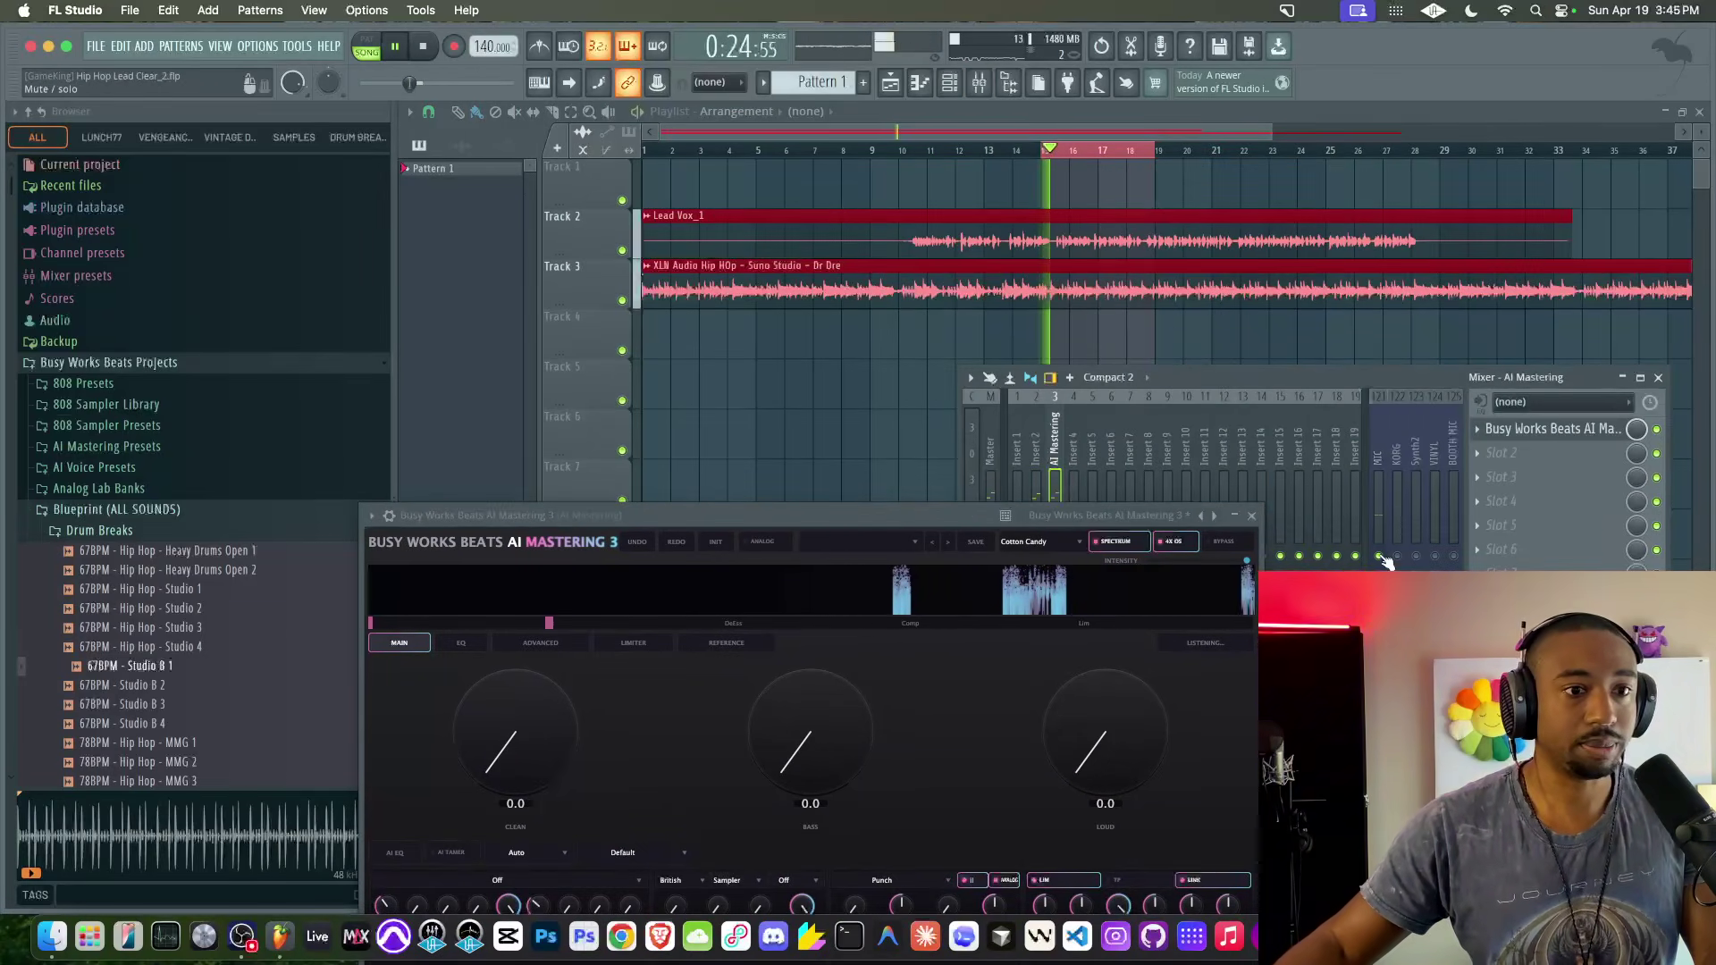
Reset the AI Mastering 3 plugin to its defaults and run AI Master on the looped section.
drag(861, 525, 859, 503)
key(space)
click(720, 524)
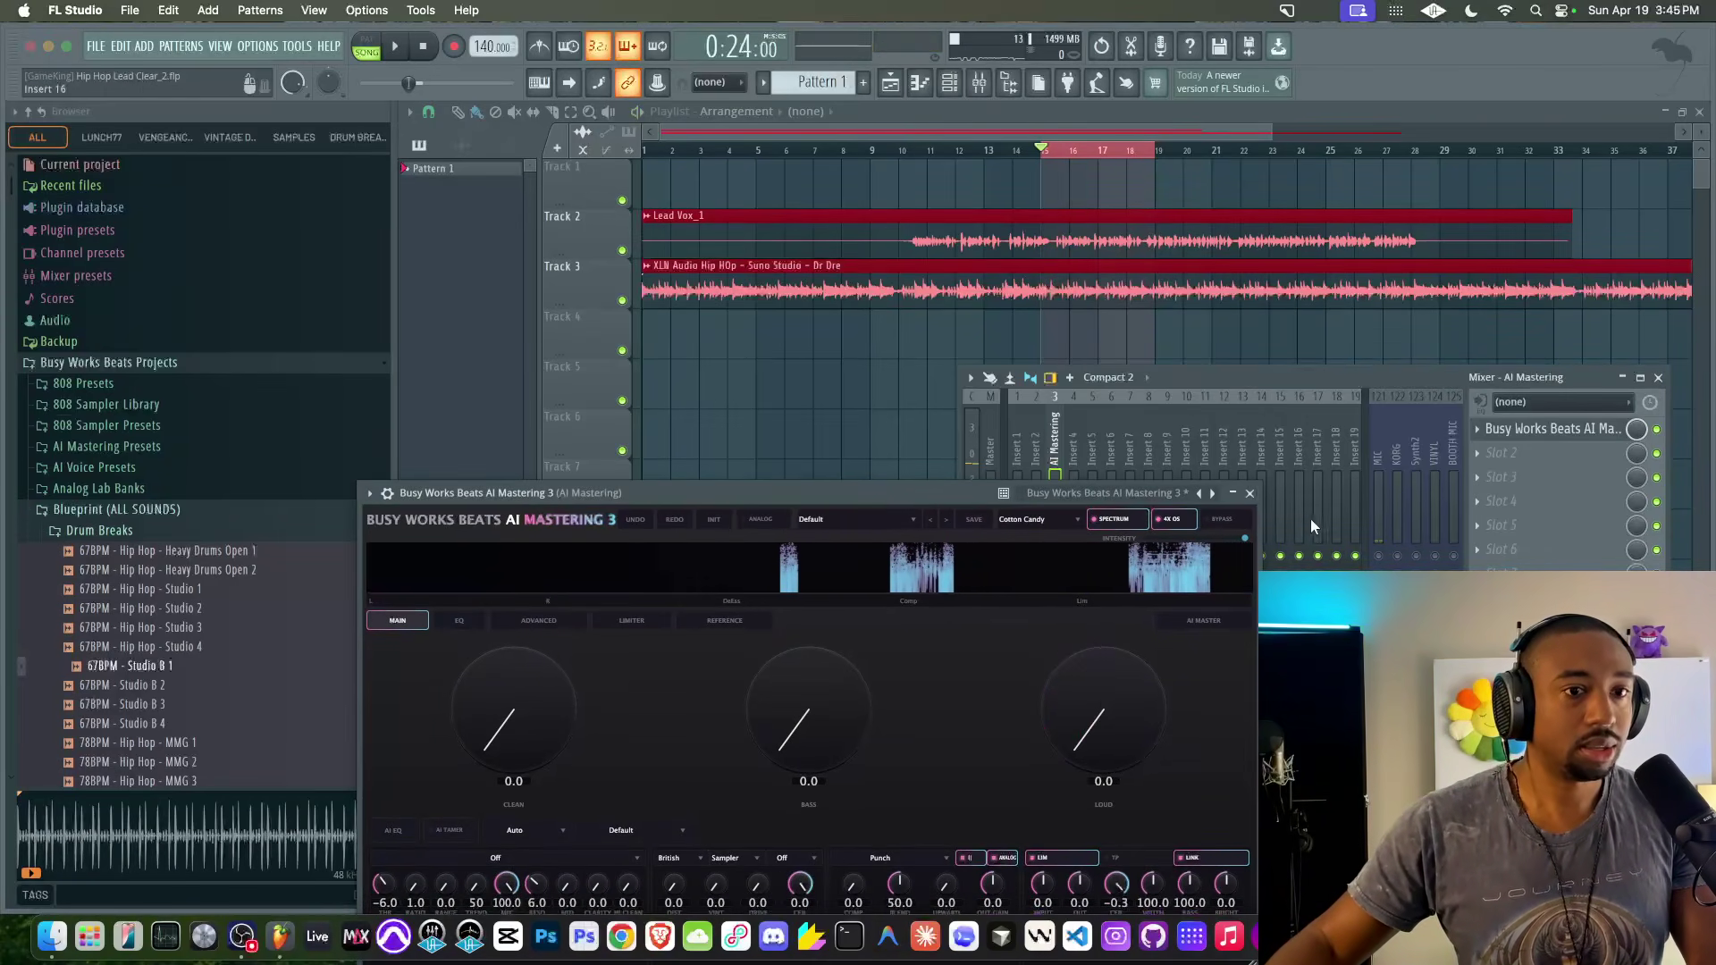
key(space)
click(1200, 620)
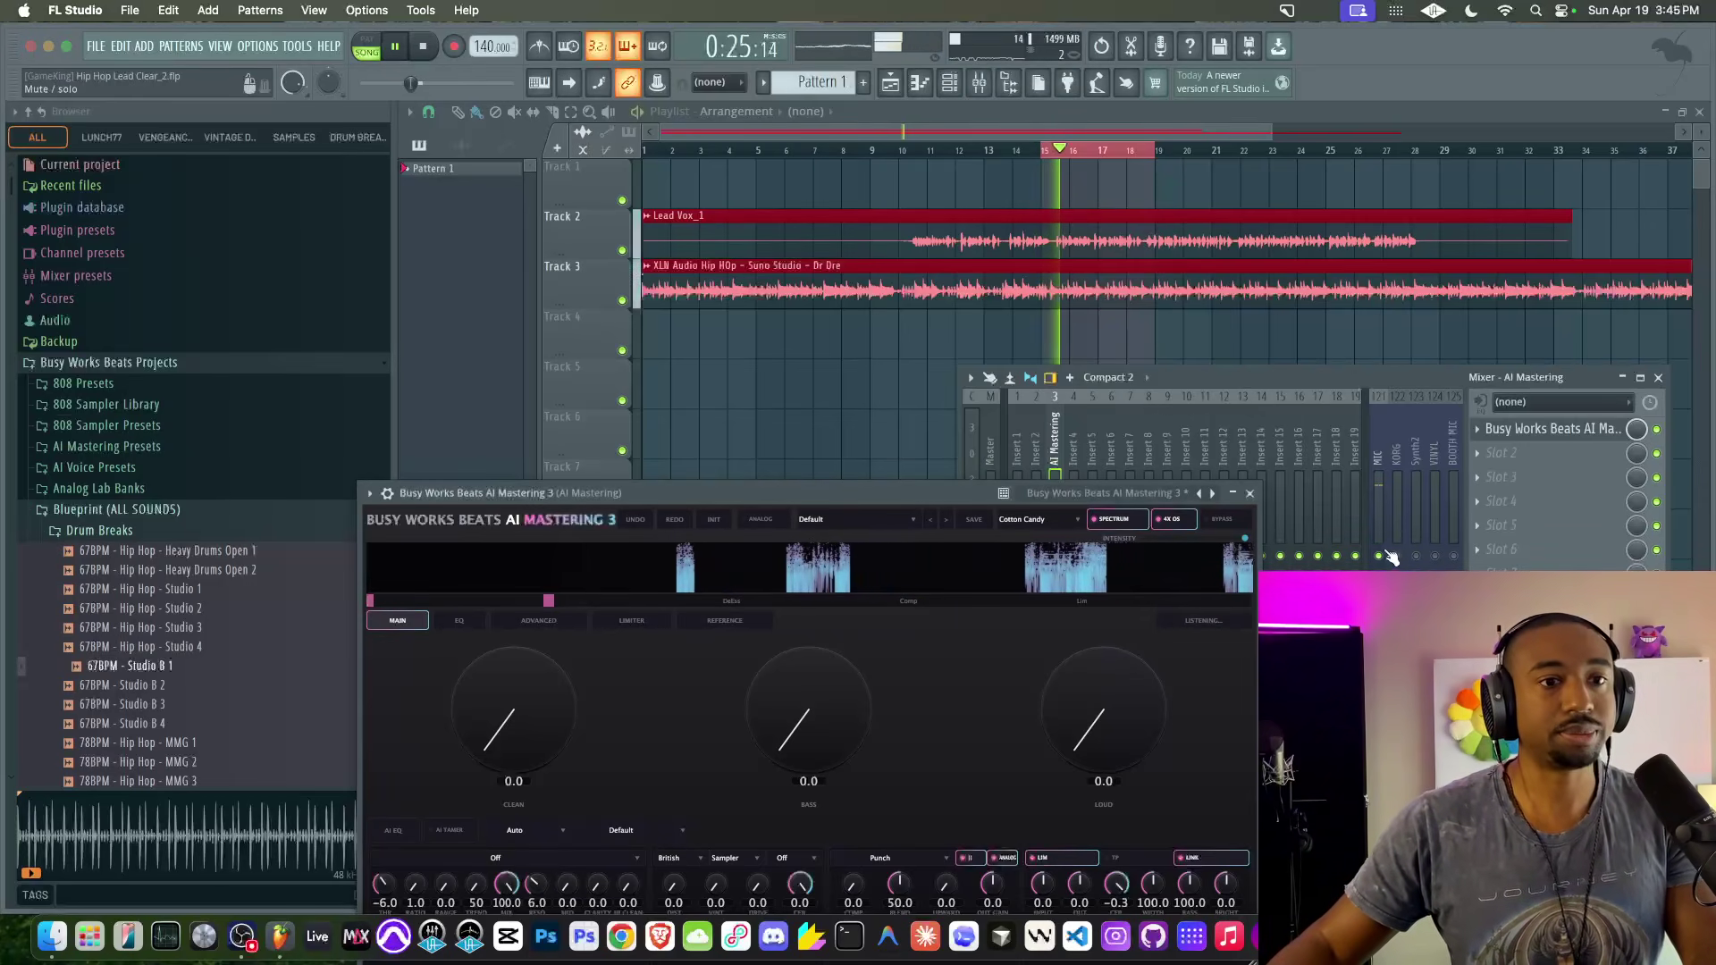
Hide the browser and arrange the plugin and mixer windows side by side over the playlist.
drag(961, 500, 854, 197)
key(alt+F8)
drag(1164, 382, 1450, 342)
click(1271, 420)
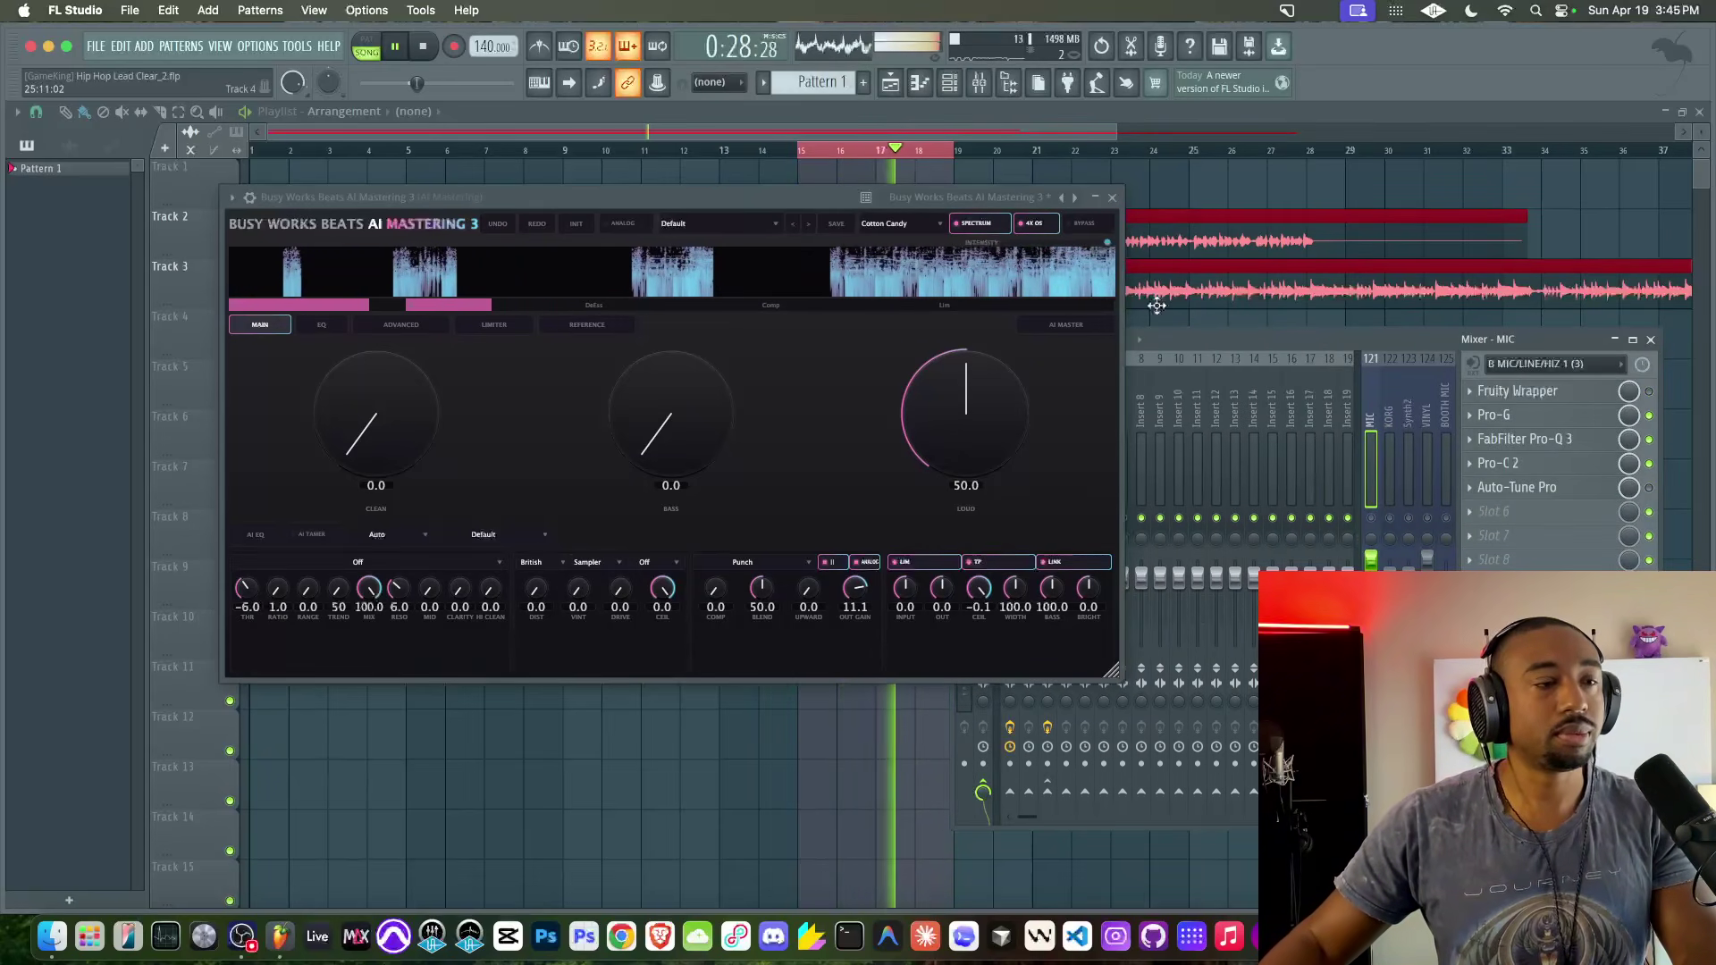
click(1552, 339)
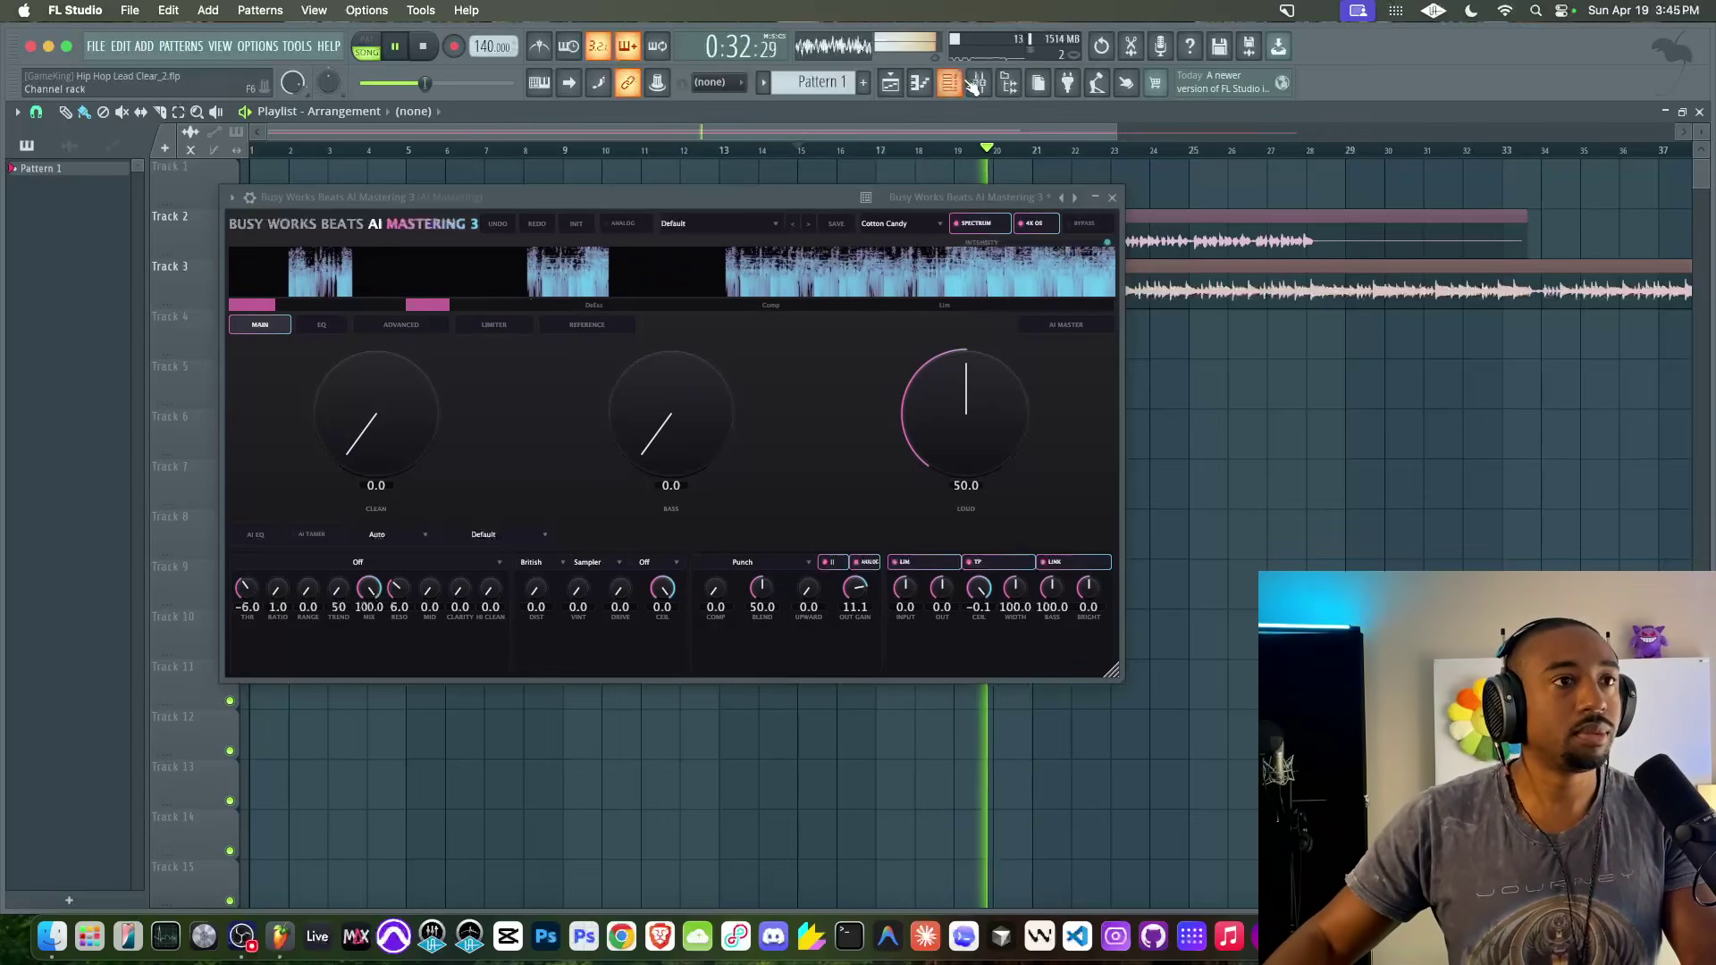
key(F9)
drag(1318, 340, 1396, 296)
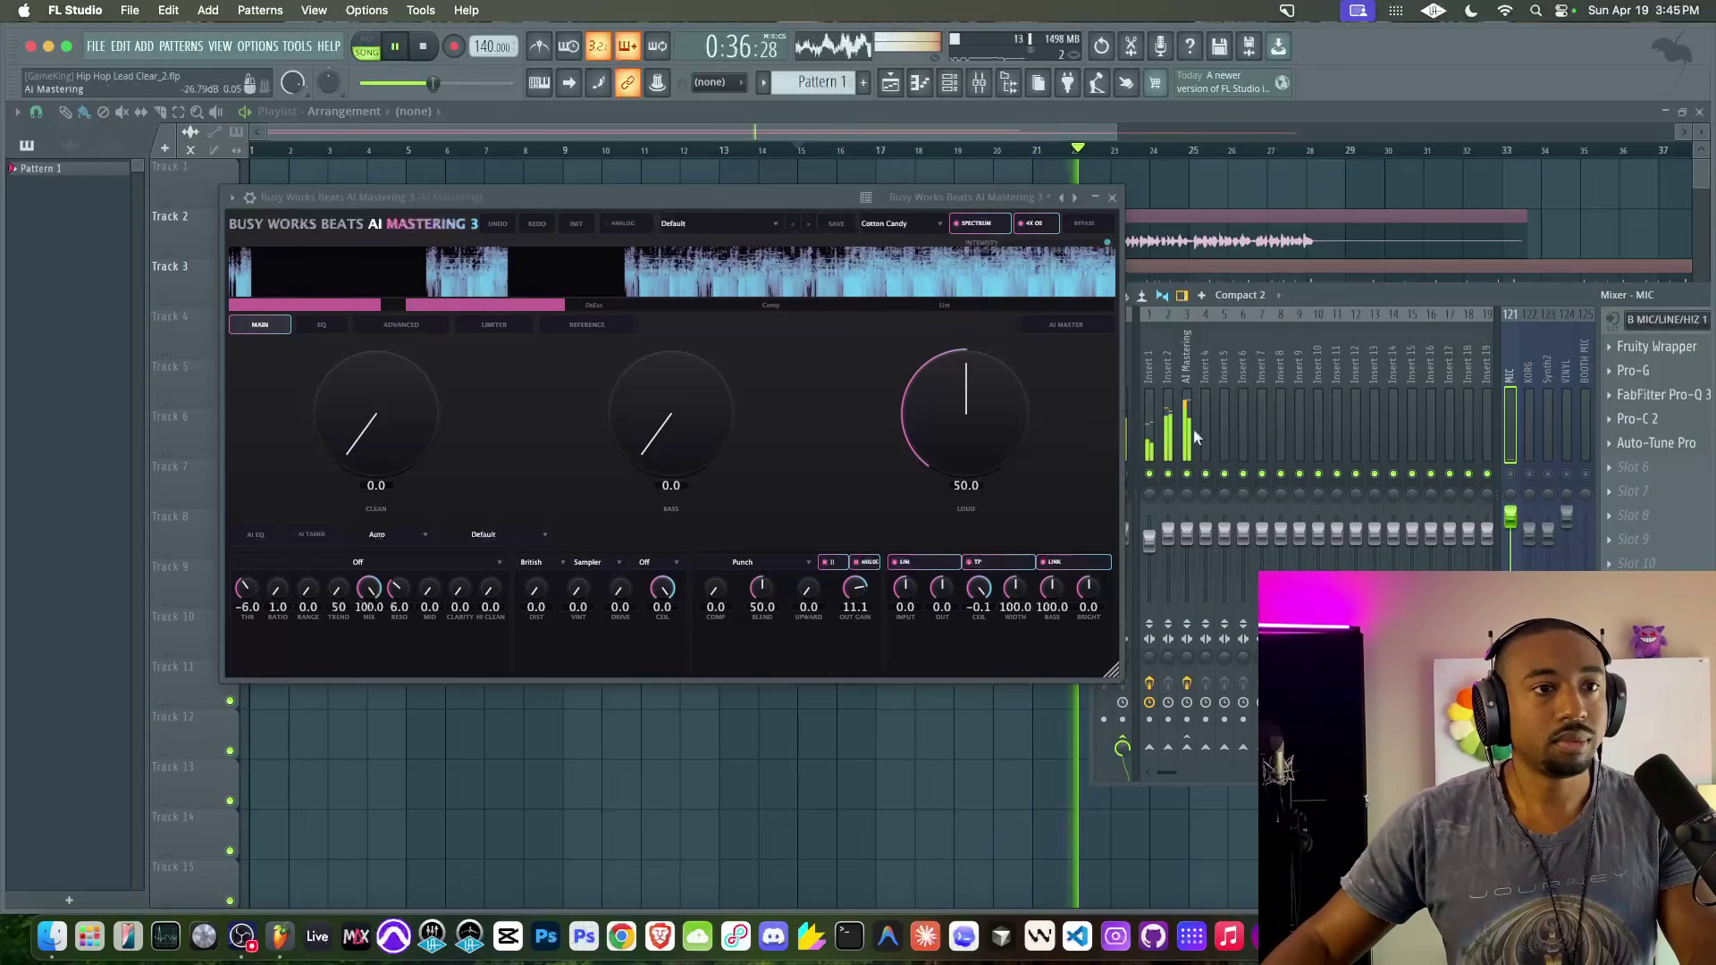
Lower the beat clip's gain on Track 3 to about -8.1 dB and bring the mixer back.
drag(912, 196, 867, 386)
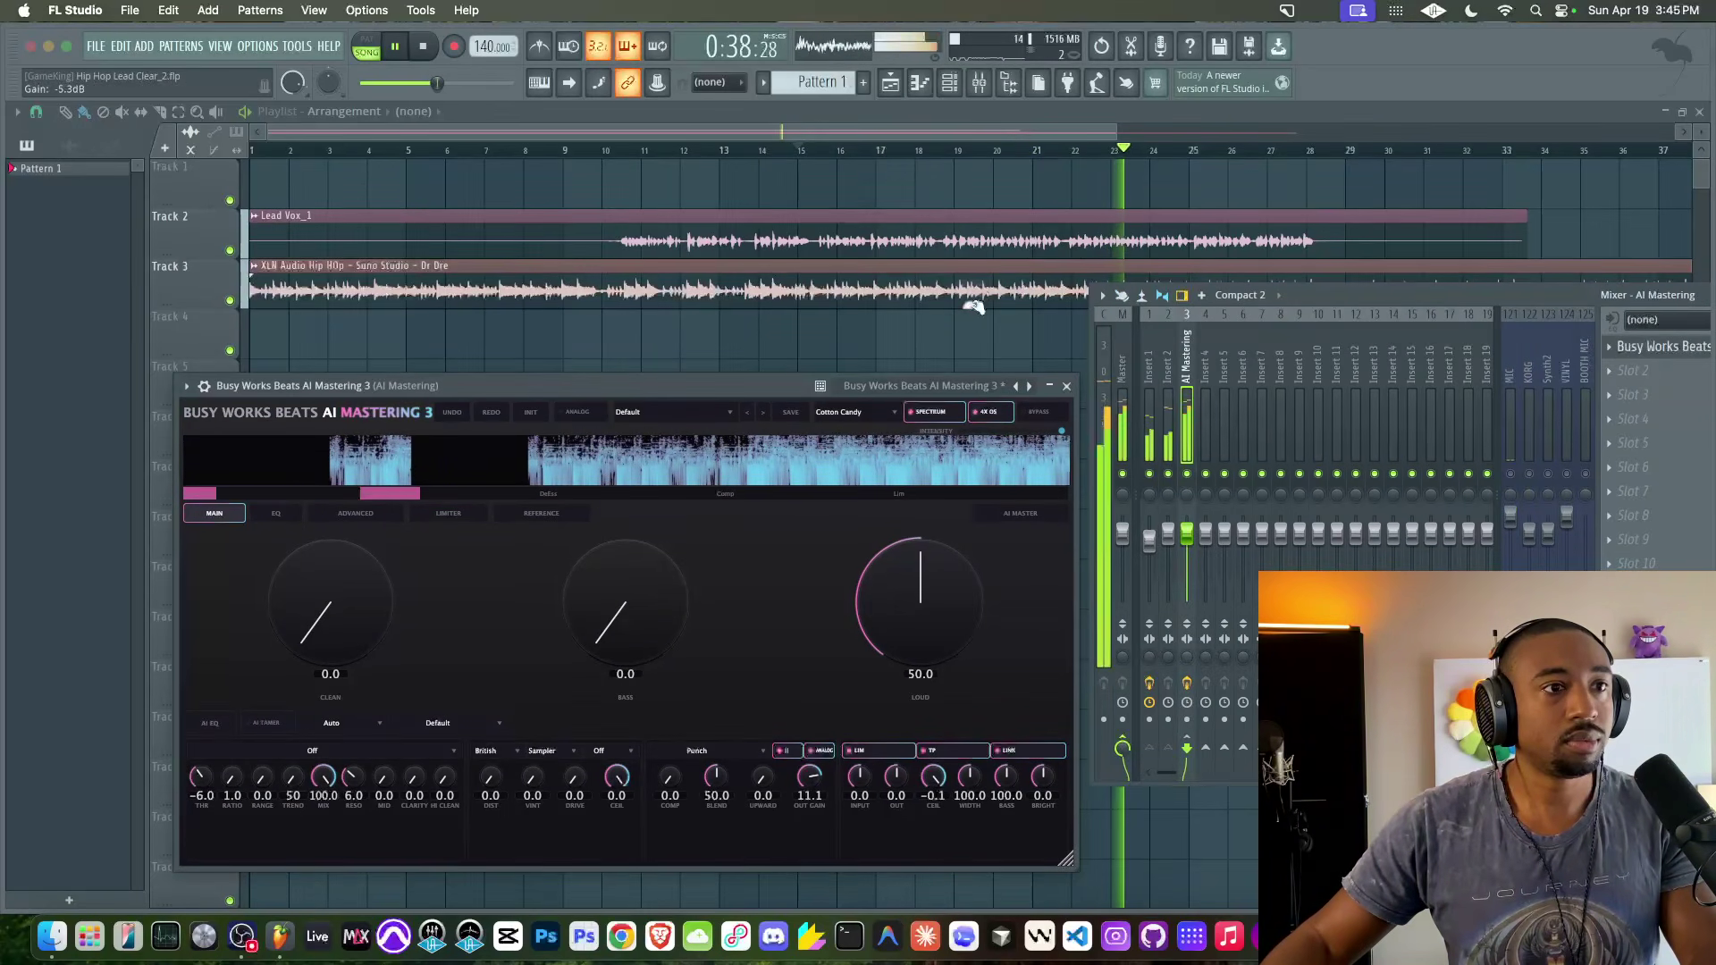
click(969, 299)
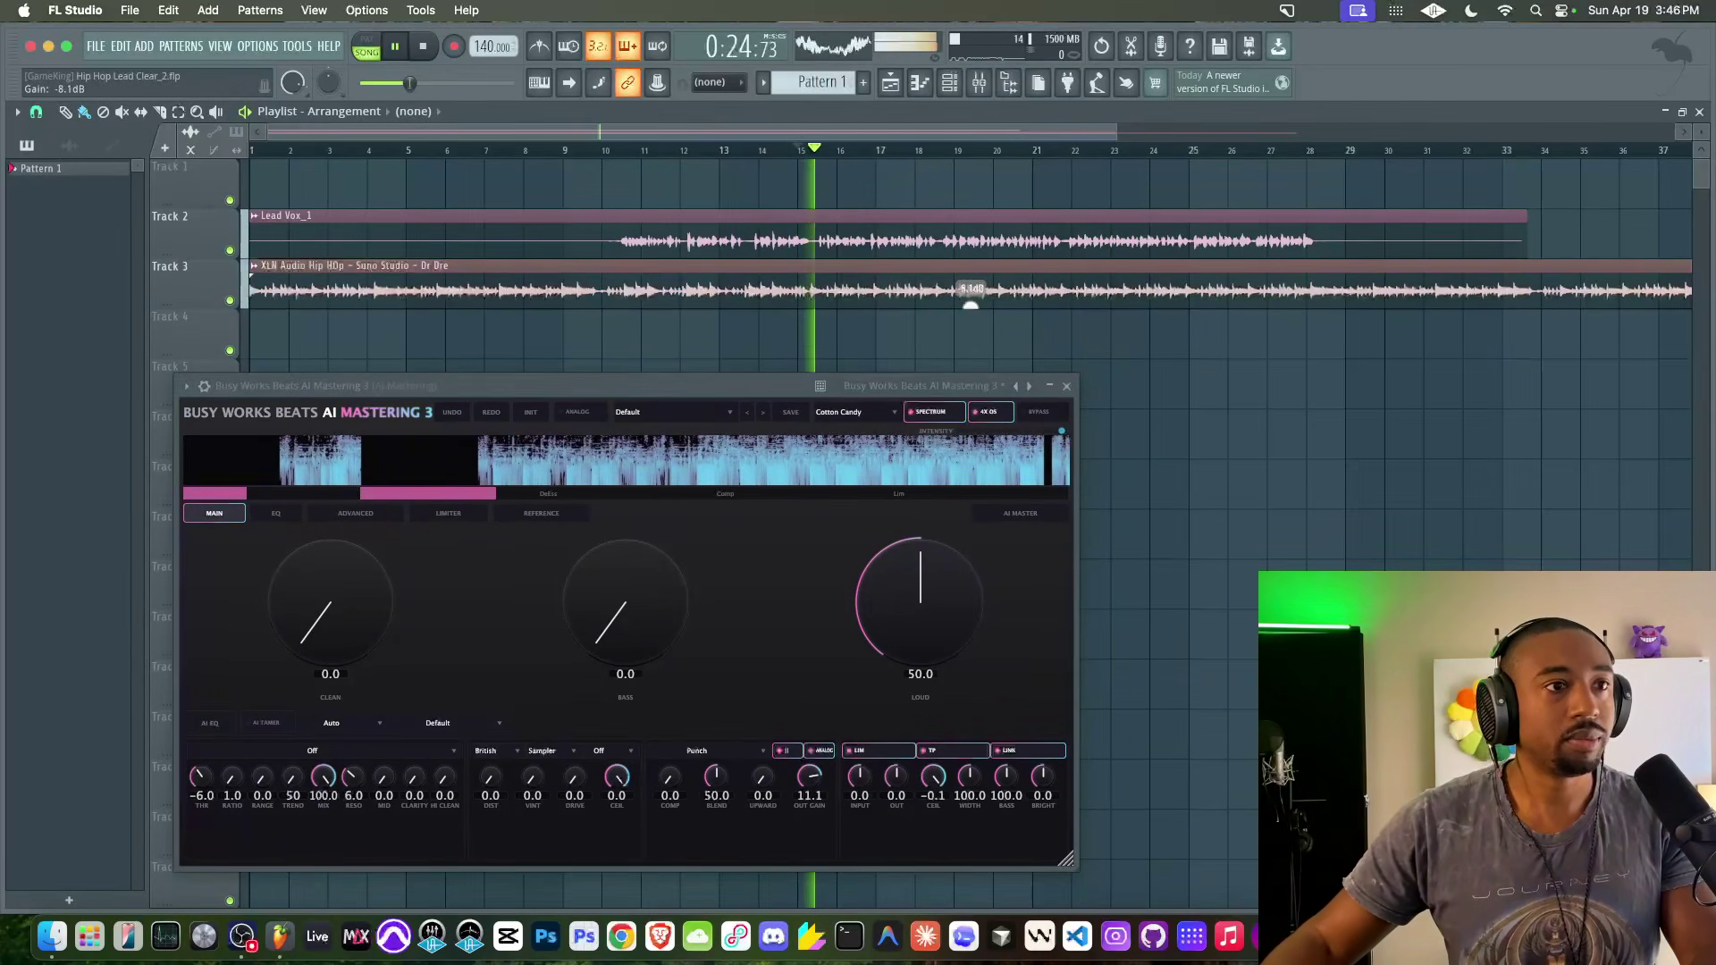
drag(790, 390, 776, 300)
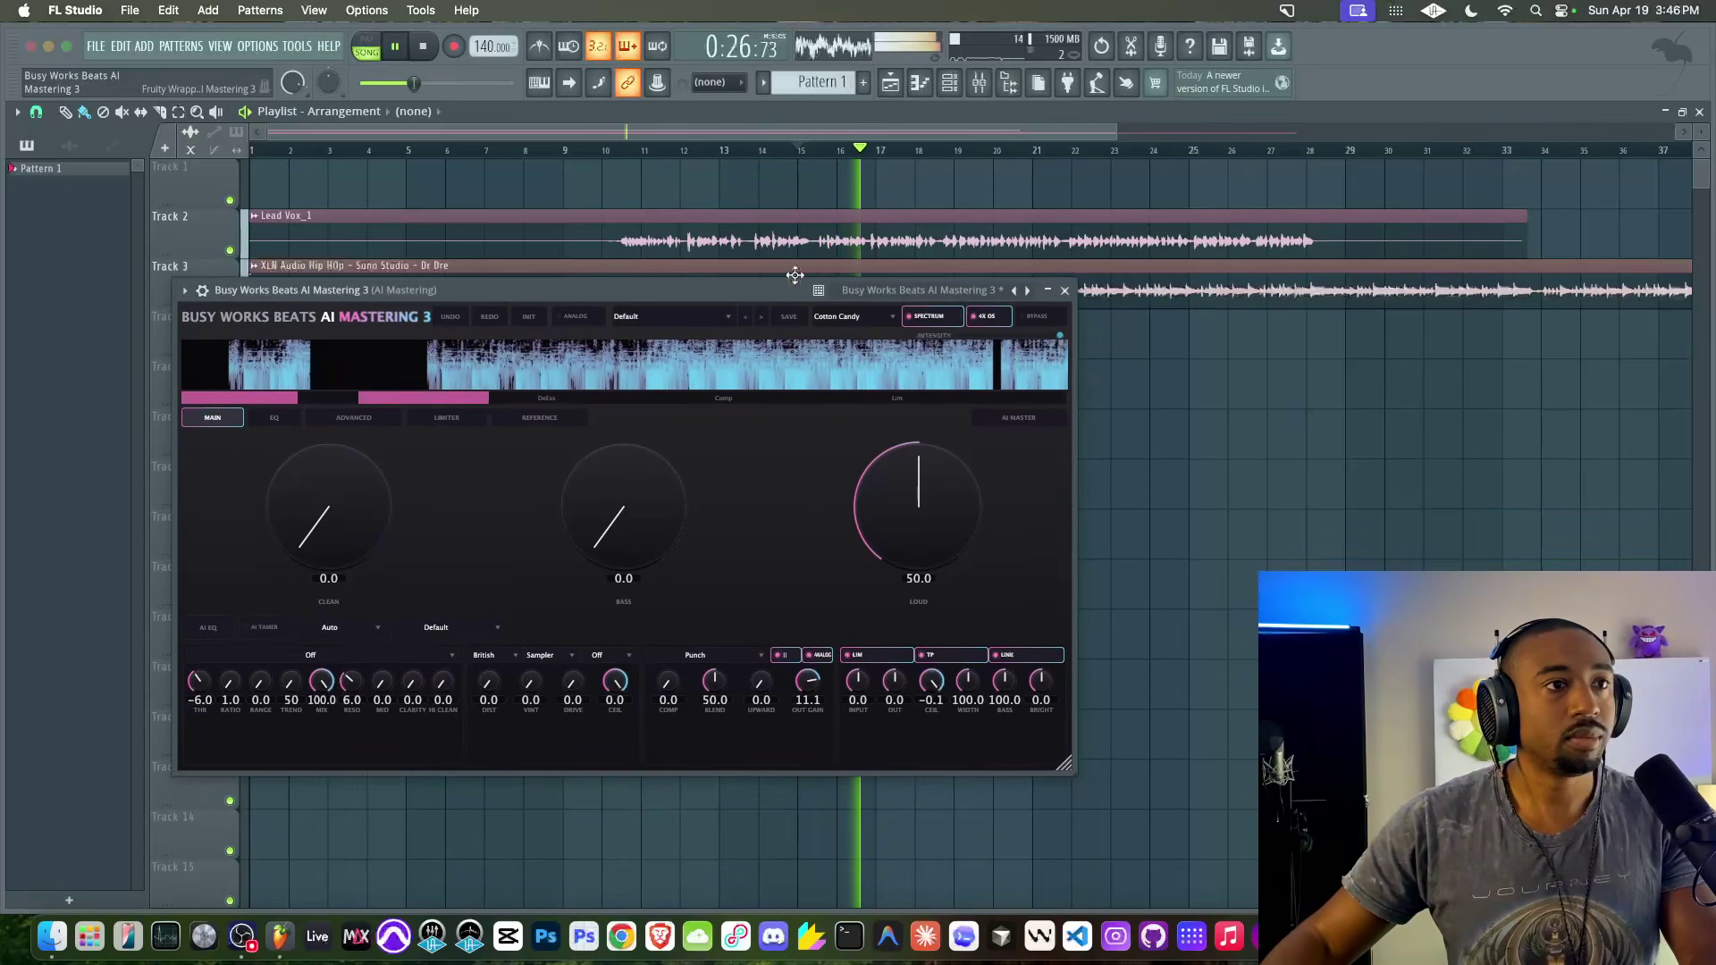
key(F9)
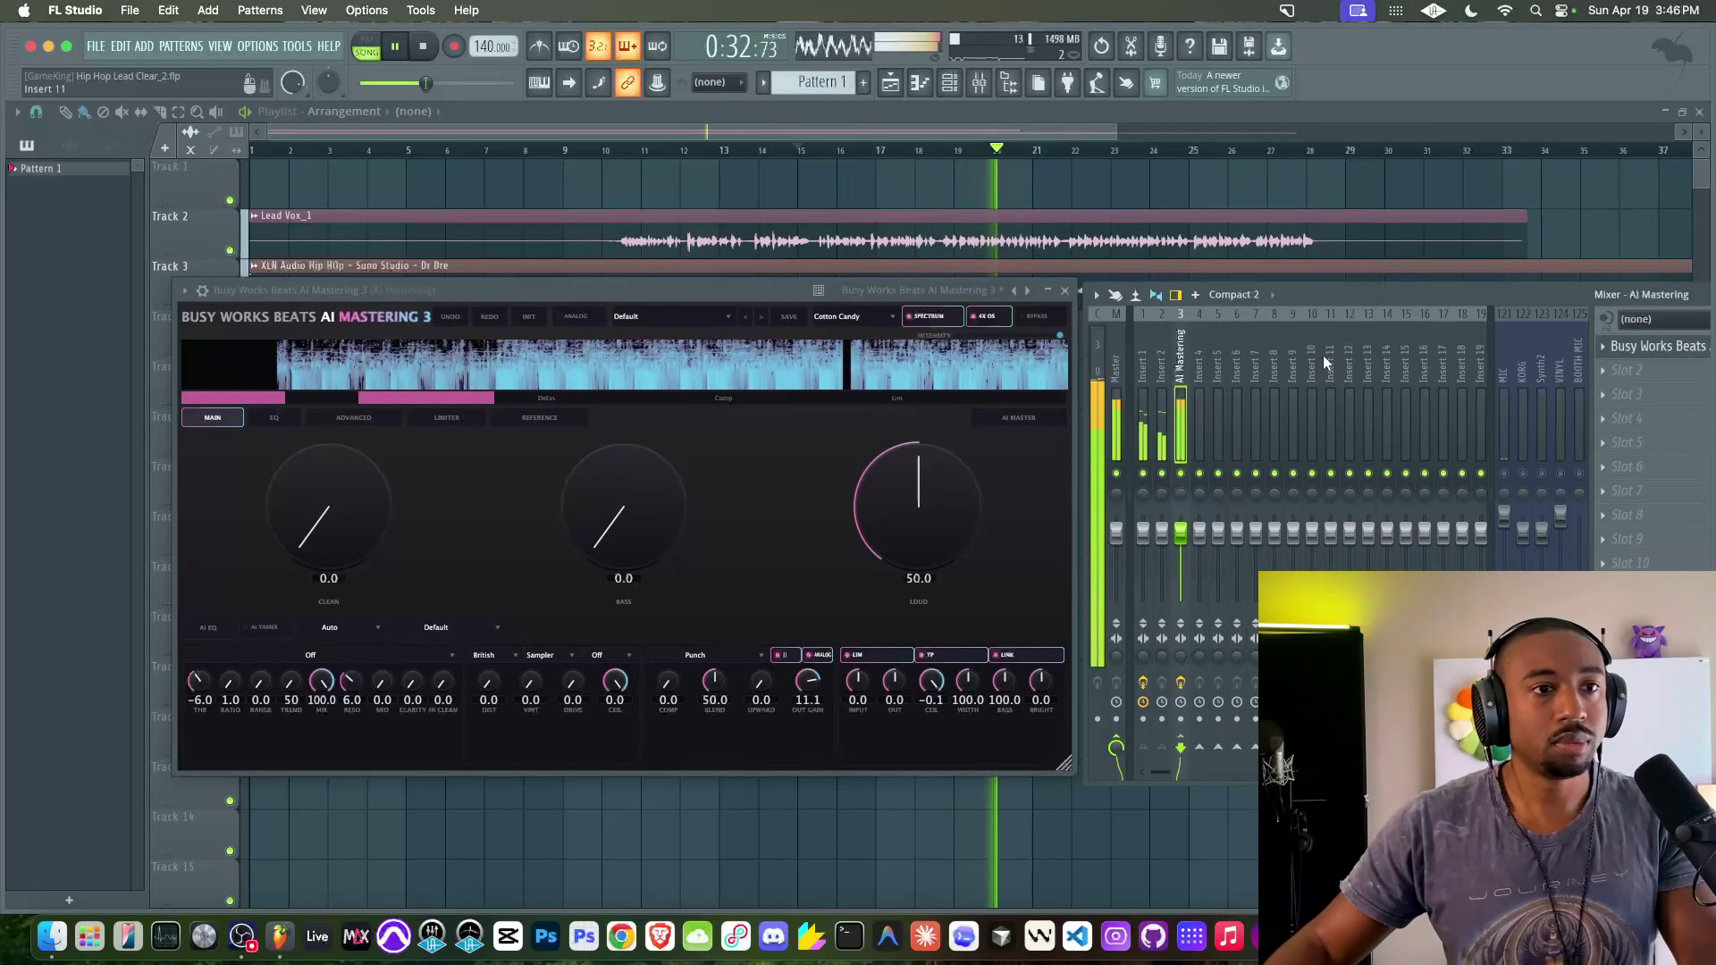
Reposition the plugin and mixer windows, stop playback, and unmute the MIC track.
drag(840, 291, 792, 220)
drag(1307, 295, 1243, 282)
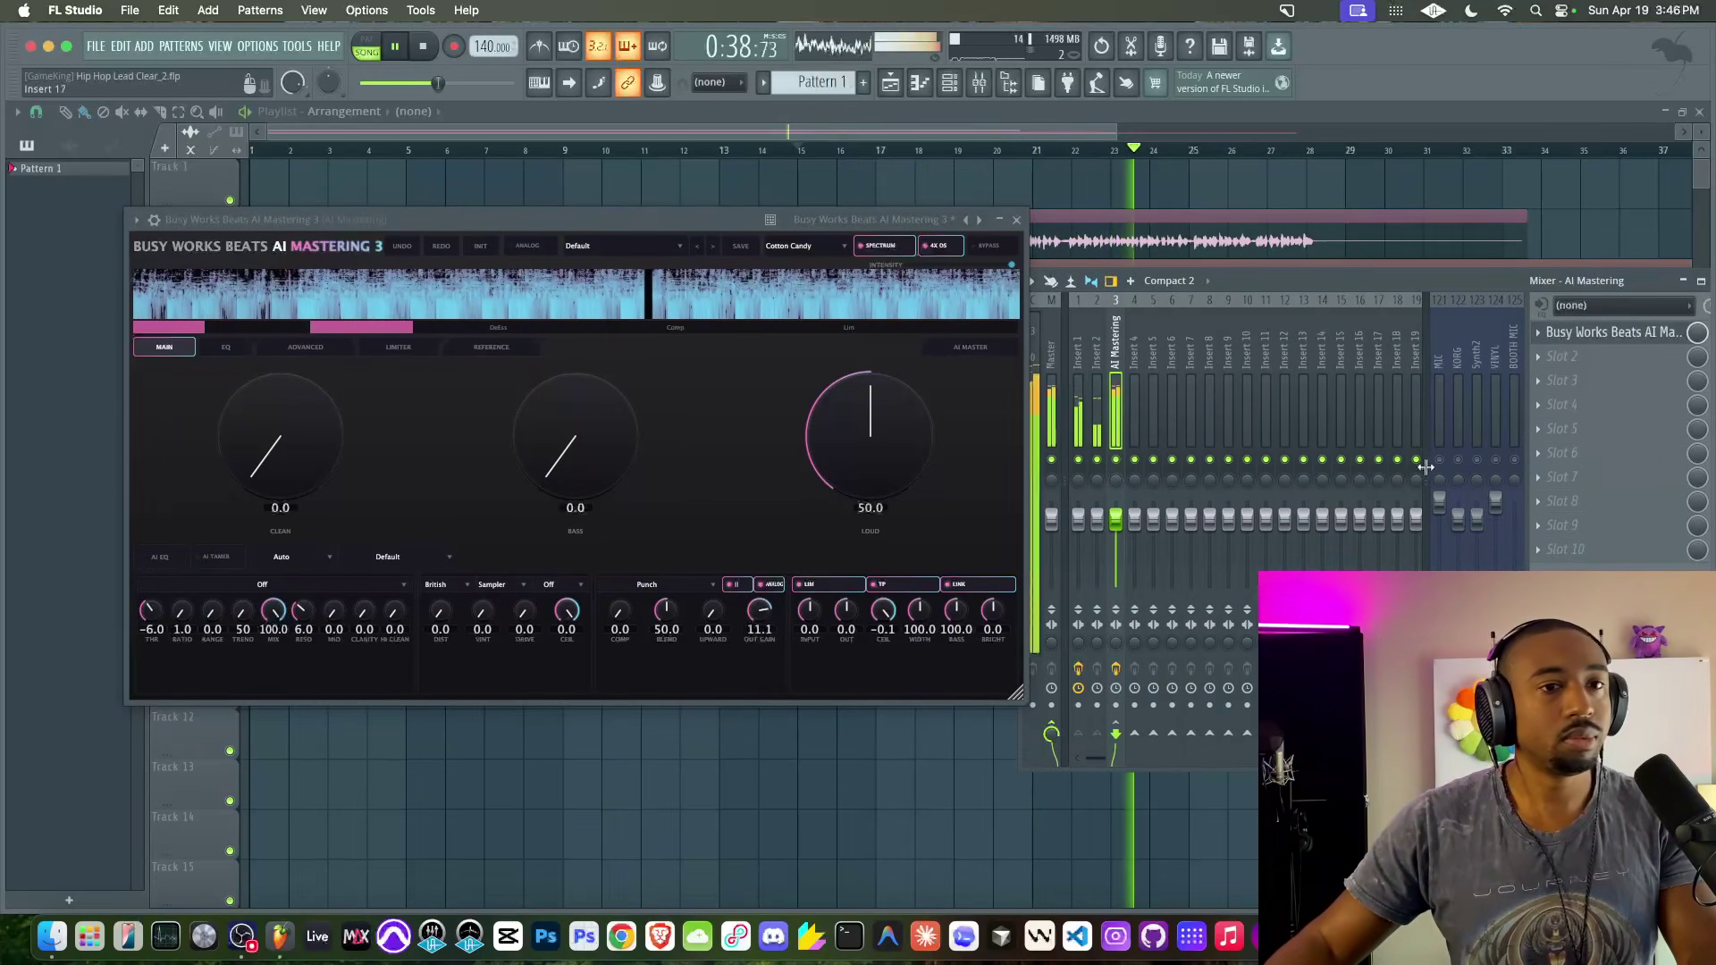
click(1440, 460)
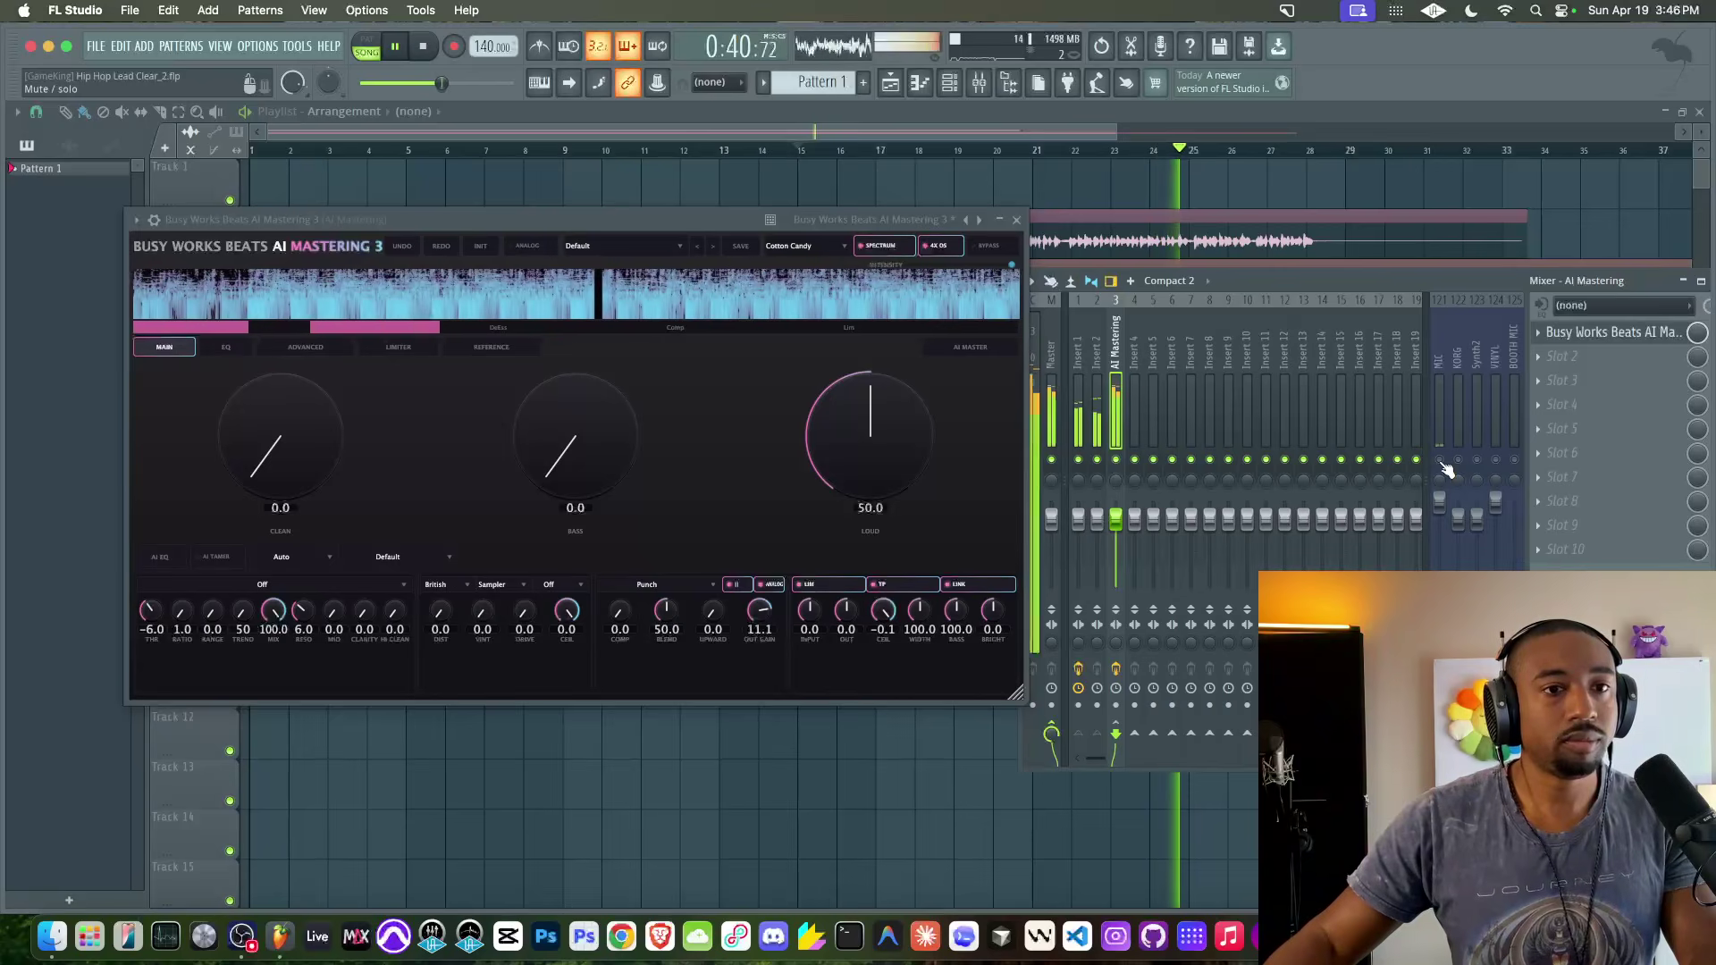
key(space)
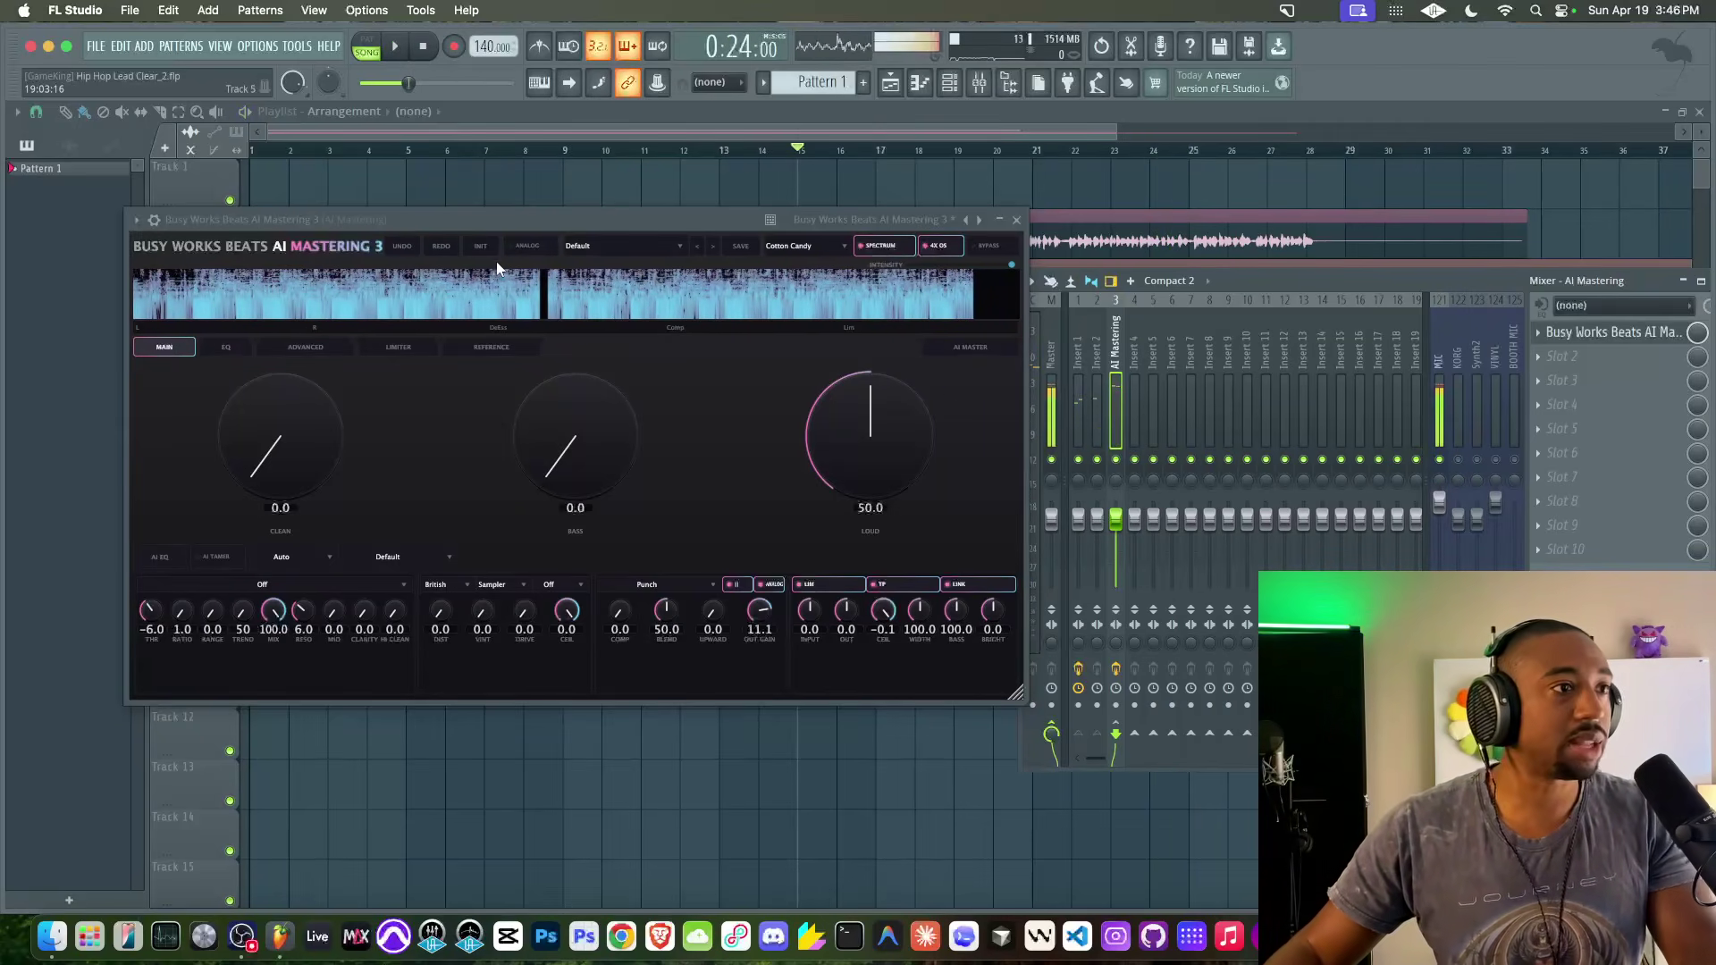
Enable Analog mode, add British distortion at 26.0, and set Loud to 38.3 on the AI Mastering track during playback.
click(526, 245)
key(space)
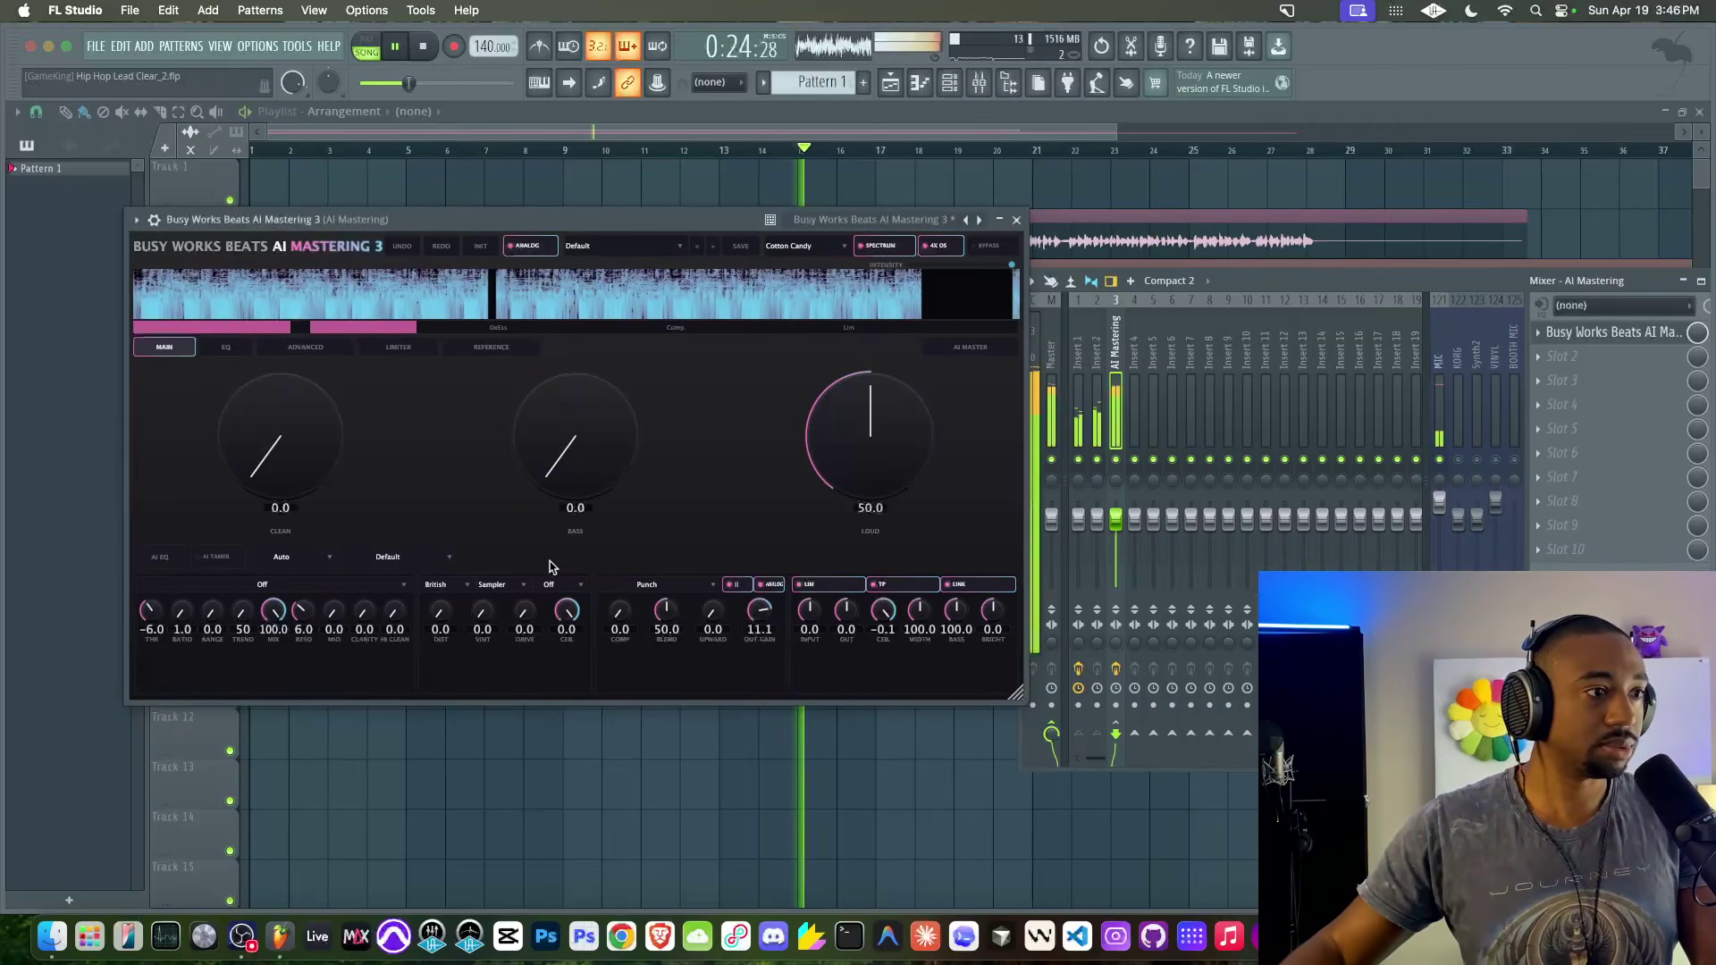
drag(456, 626, 429, 582)
key(space)
key(space)
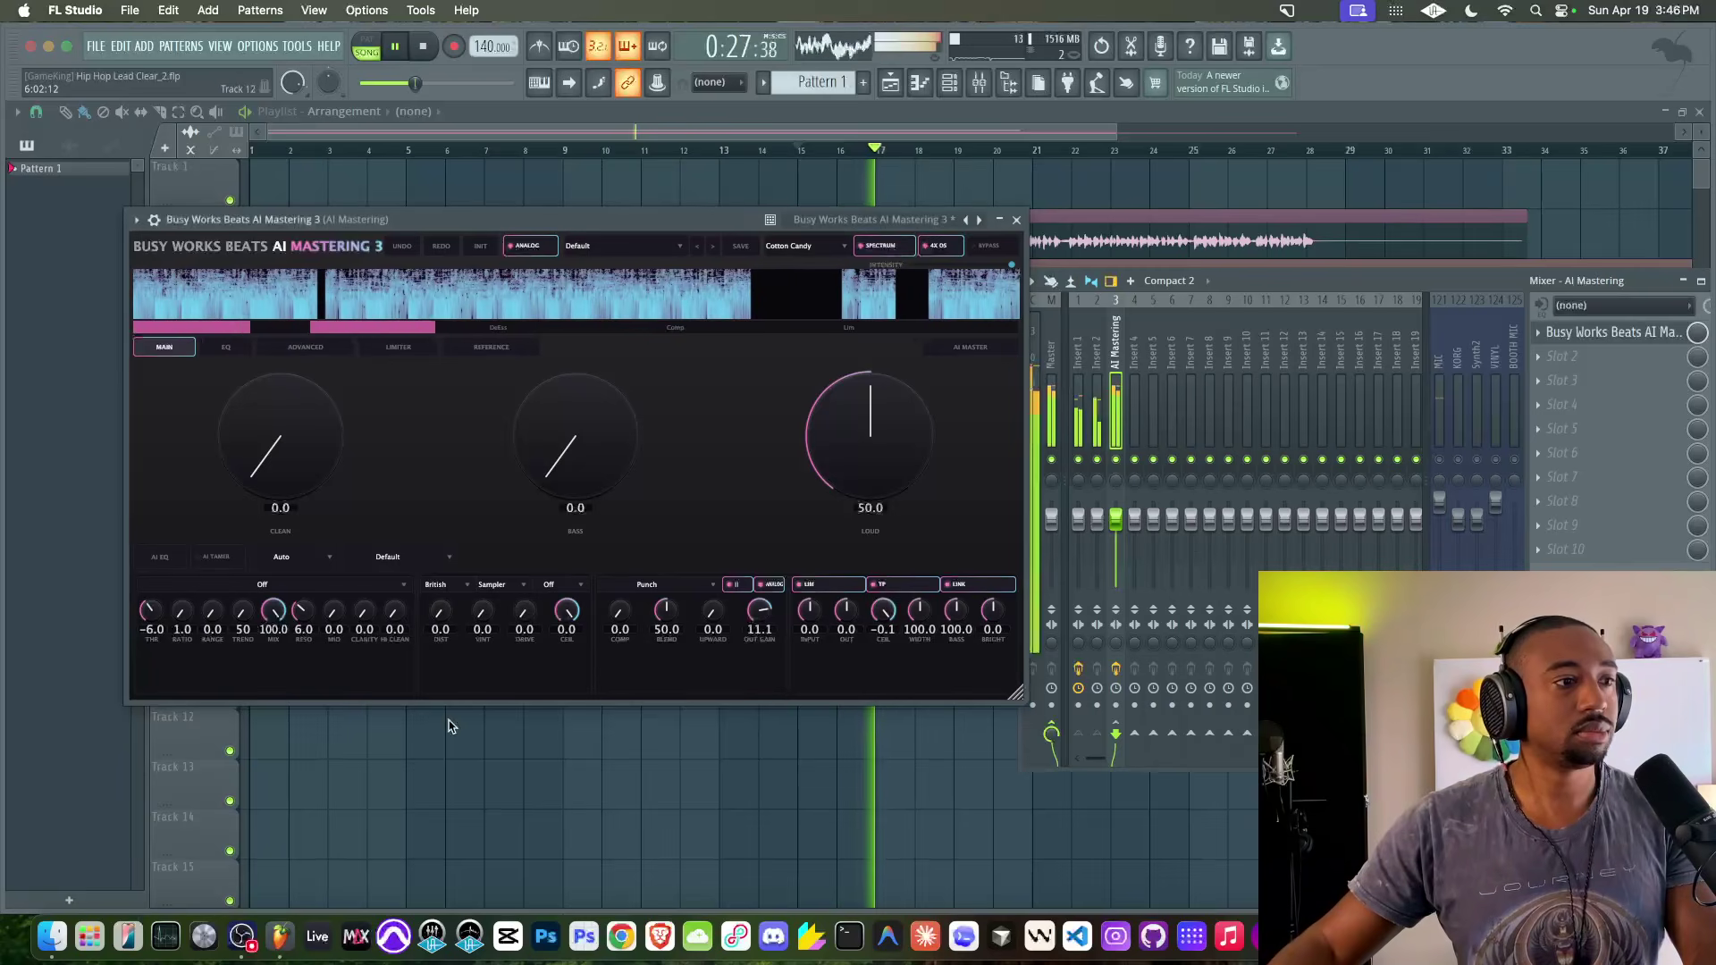
click(527, 245)
drag(440, 610, 439, 540)
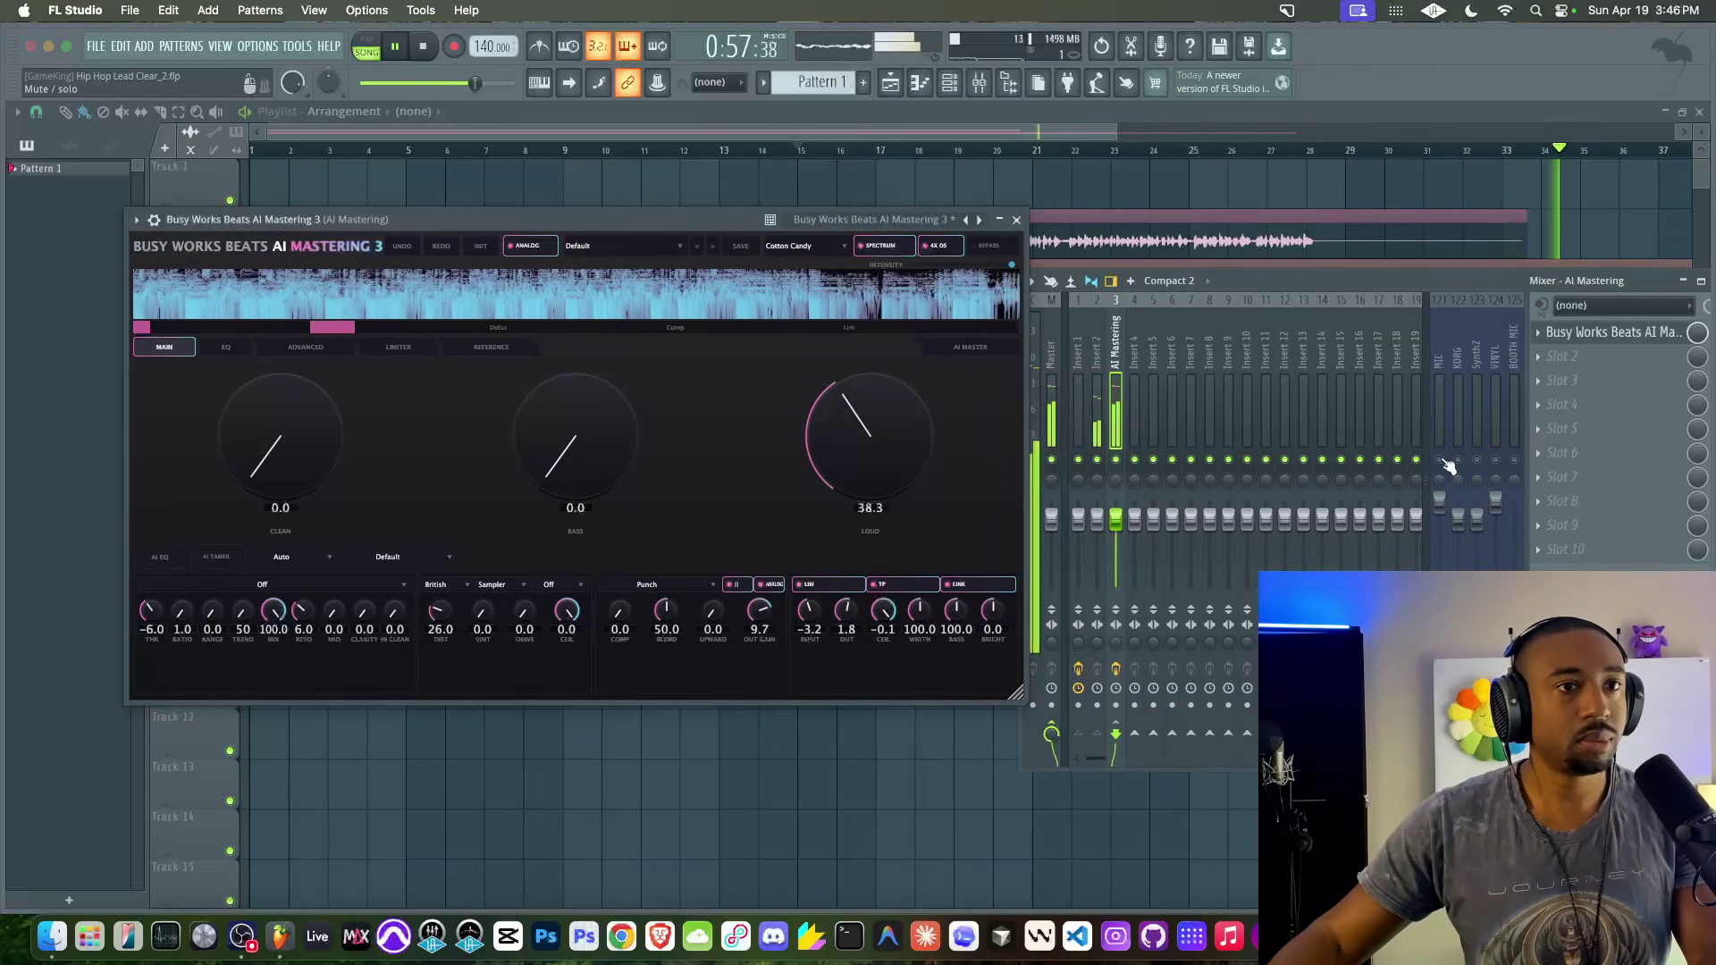
Jump playback to about bar 14, then stop it and unmute the MIC track in the reopened mixer.
click(768, 152)
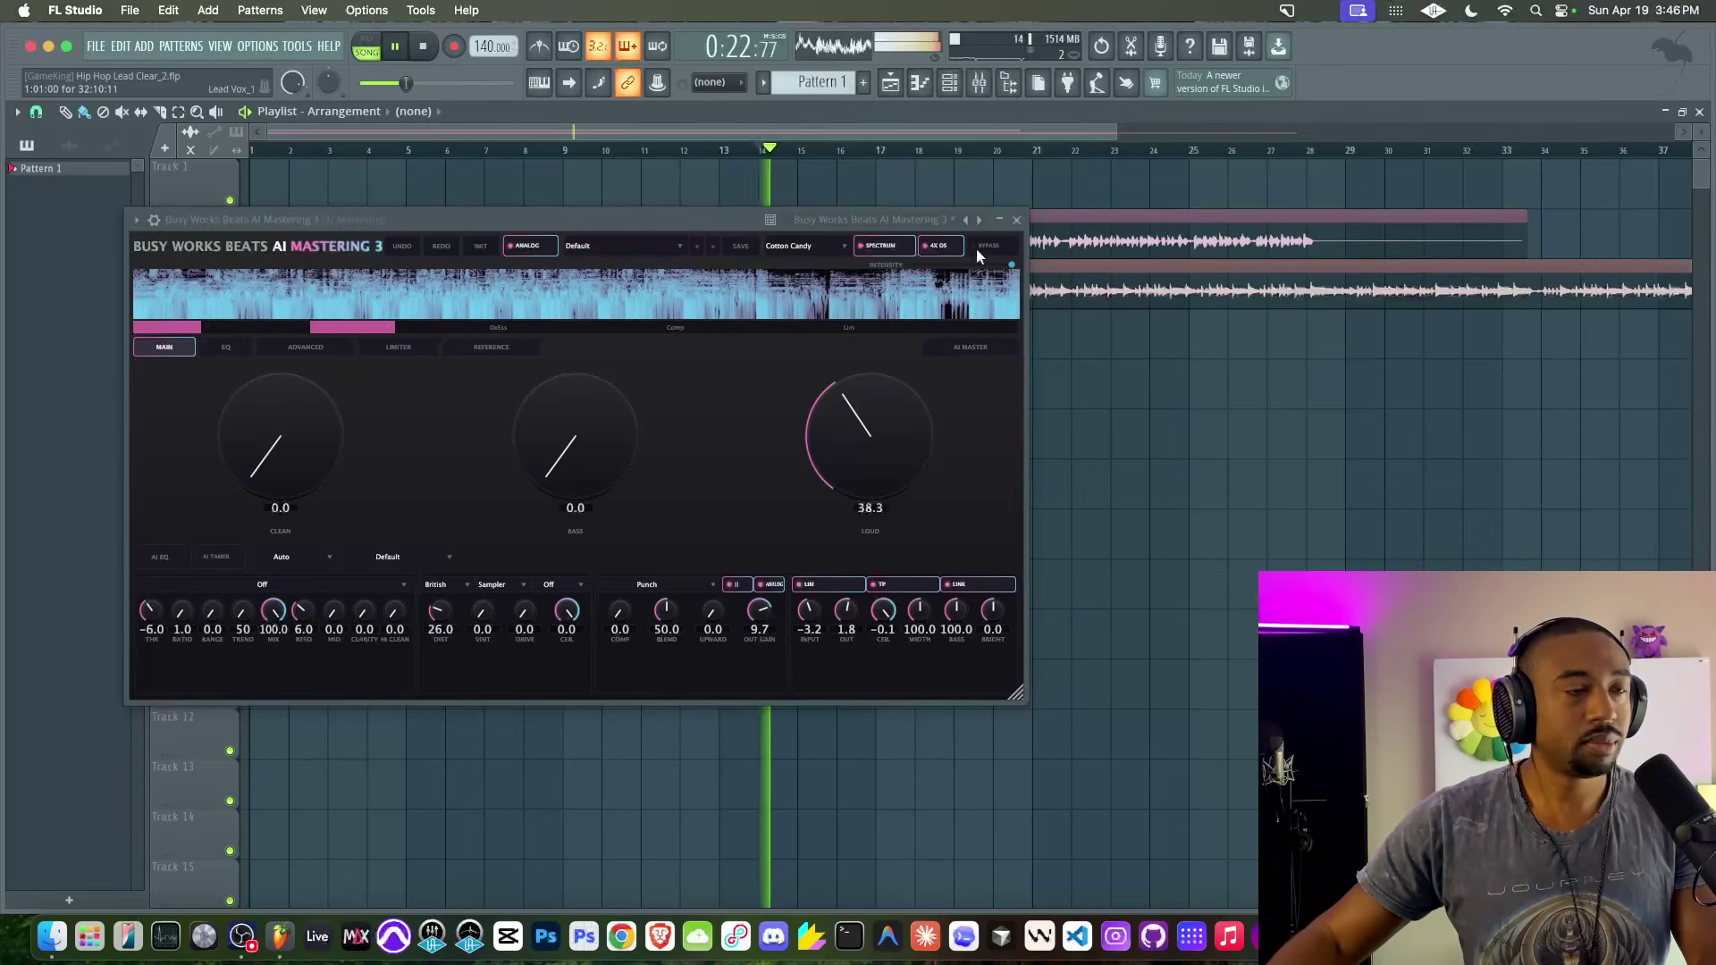
click(975, 83)
key(space)
click(1441, 460)
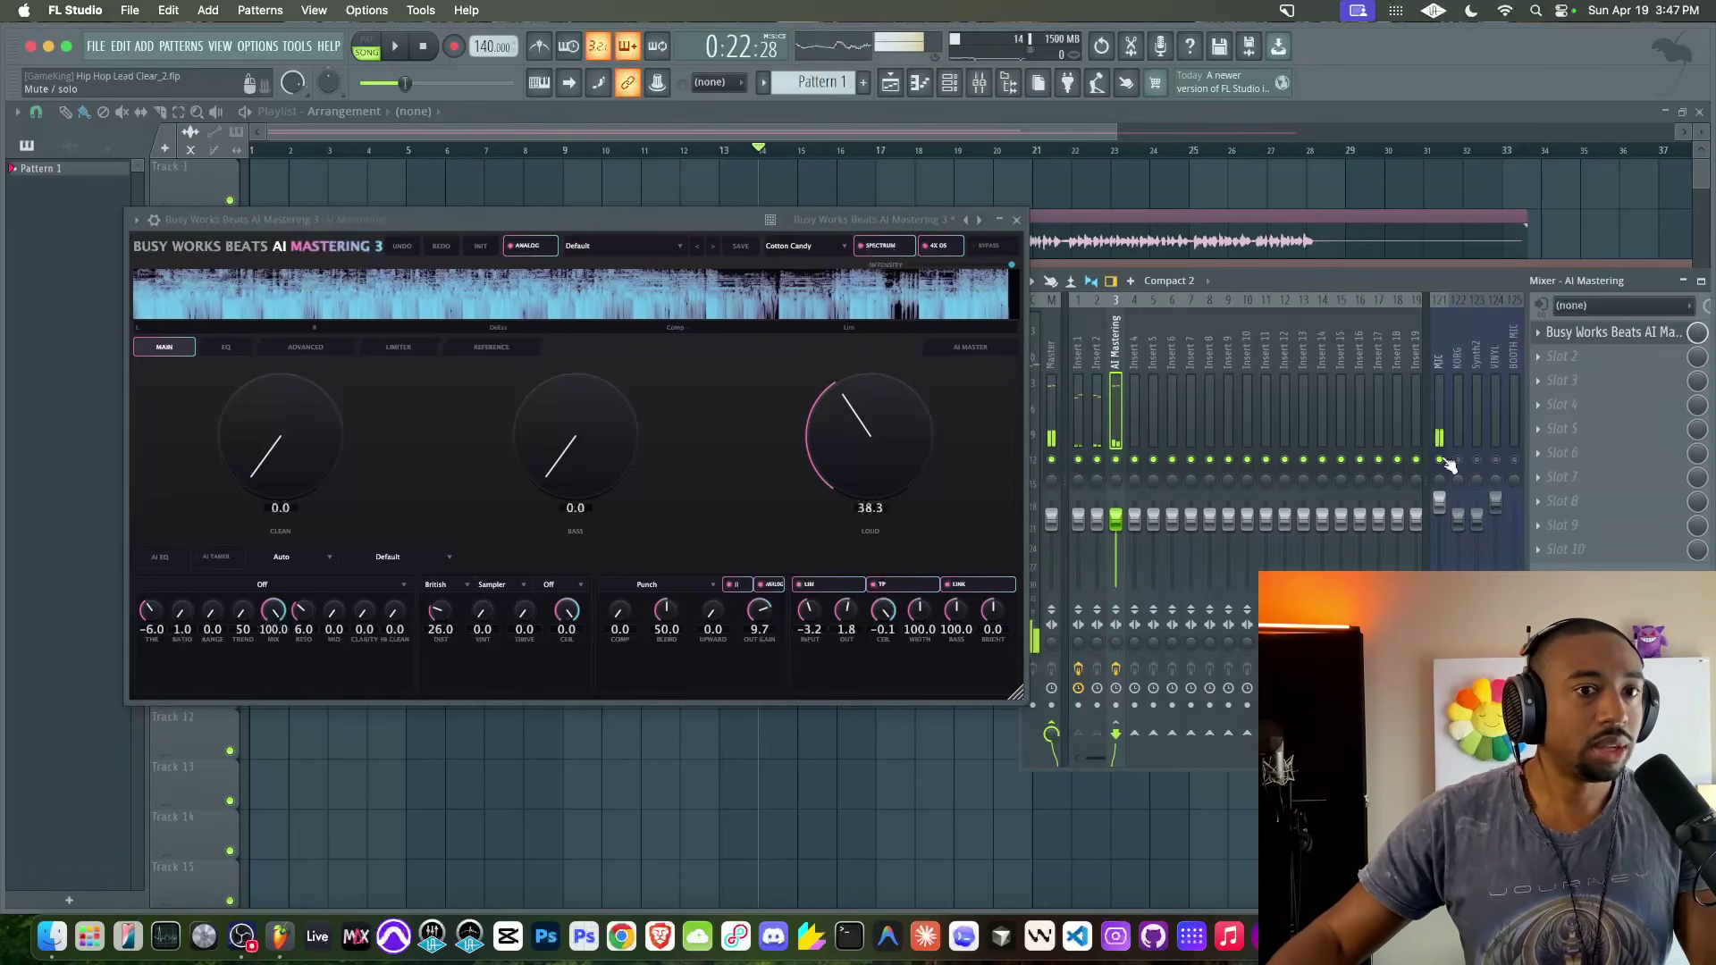
Review the plugin slots of Insert 1 and the AI Mastering track, and reset the latter's AI Mastering 3 to defaults.
click(1078, 381)
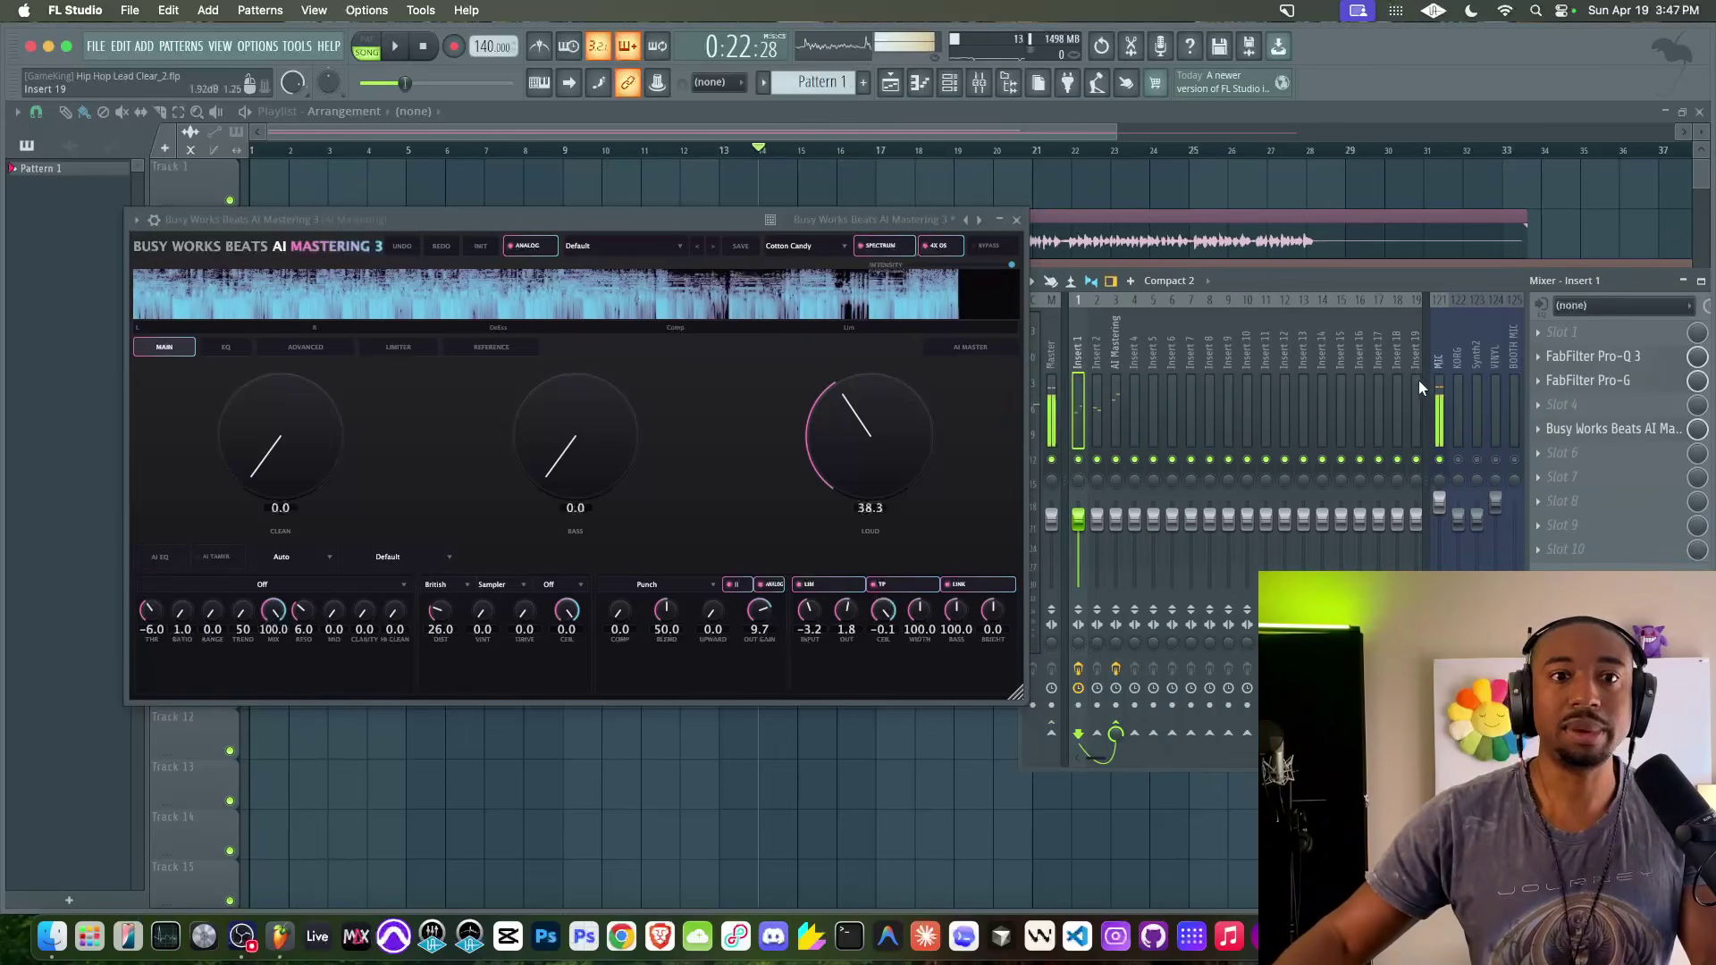
mouse_move(1399, 286)
mouse_down()
mouse_move(1295, 286)
mouse_move(1416, 284)
mouse_up()
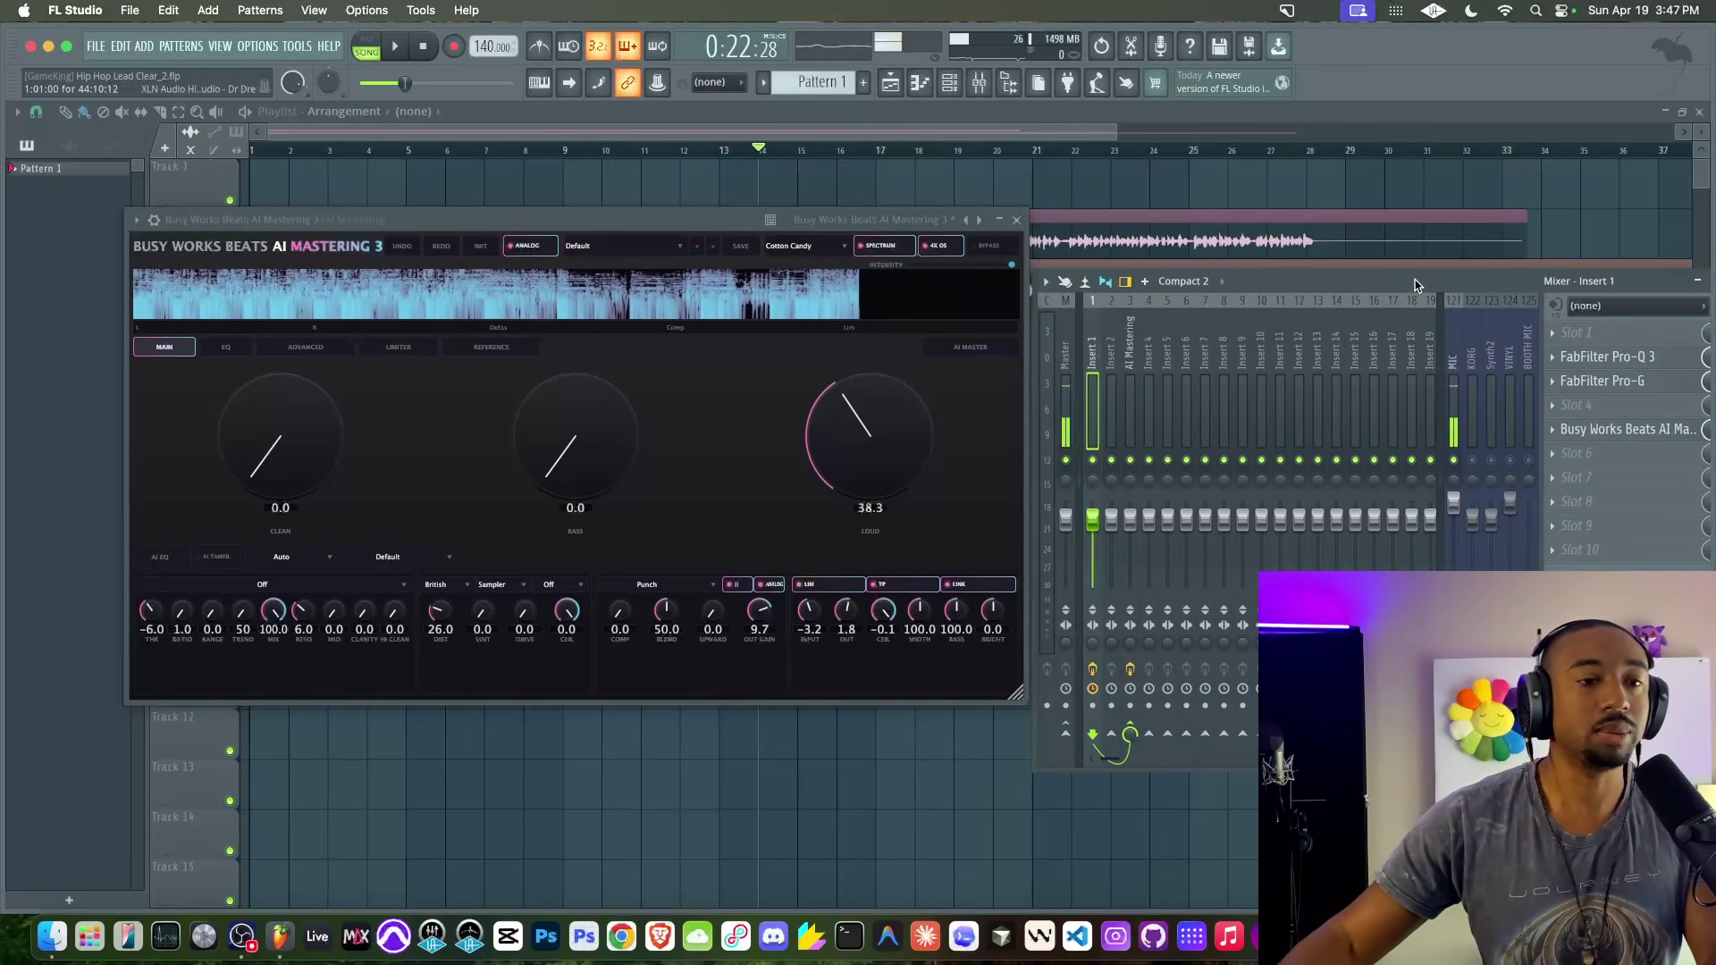
click(1144, 379)
click(1131, 393)
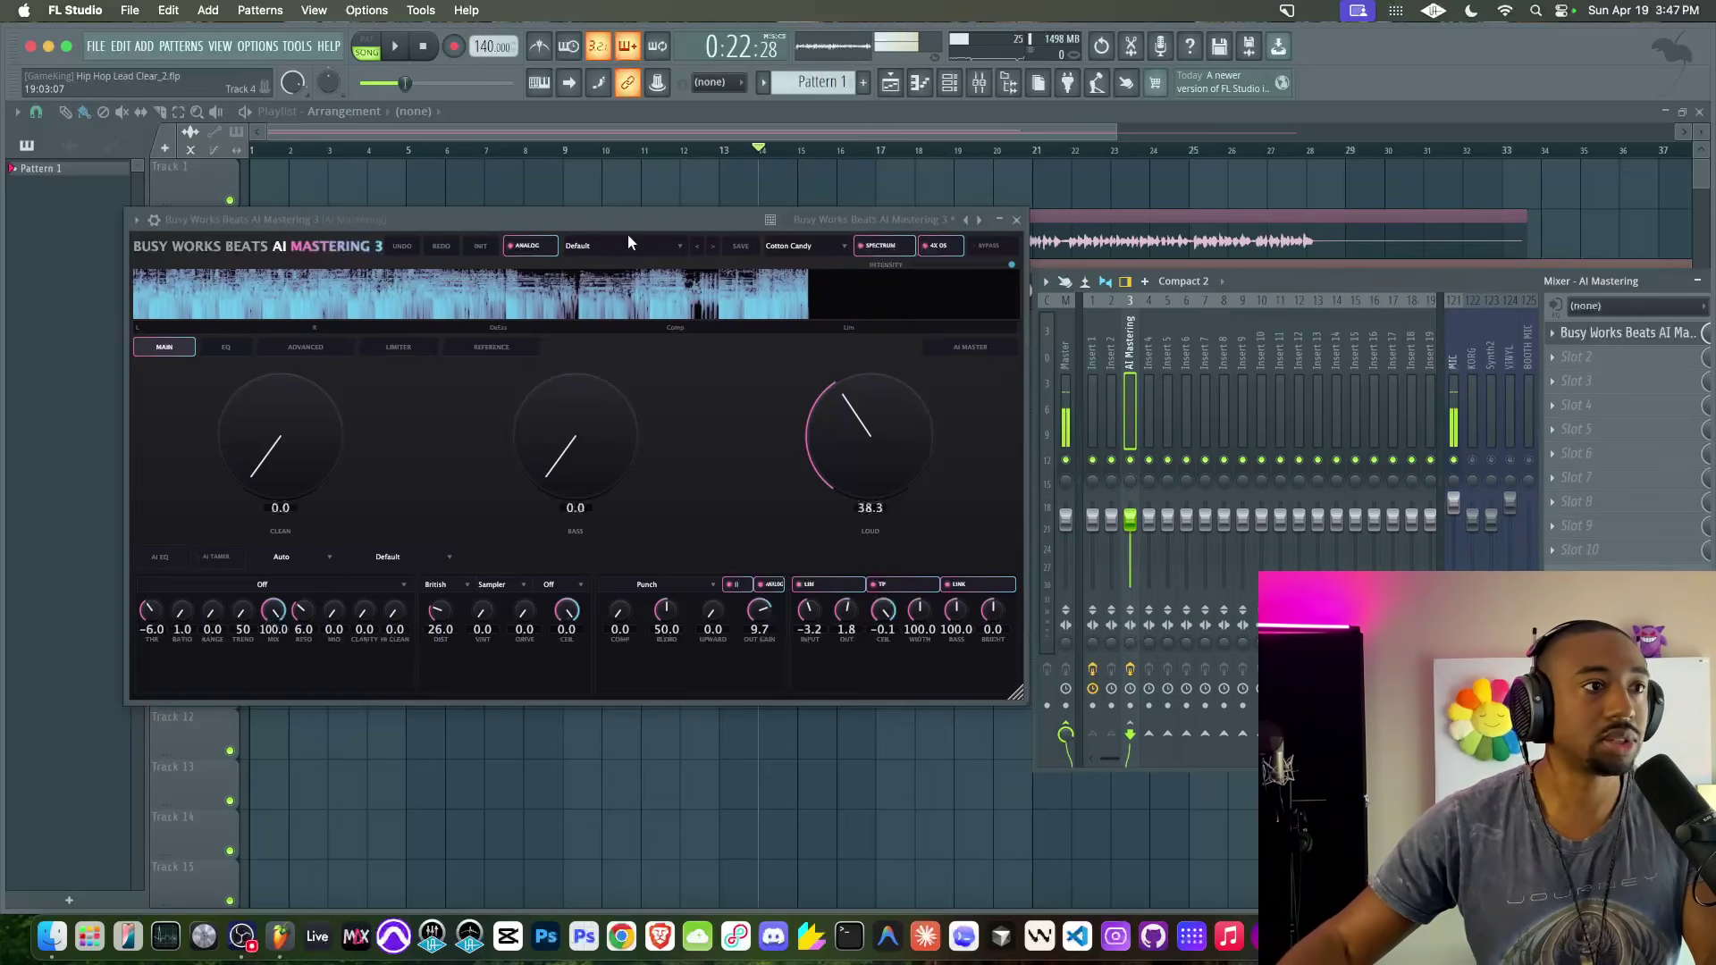
click(1093, 355)
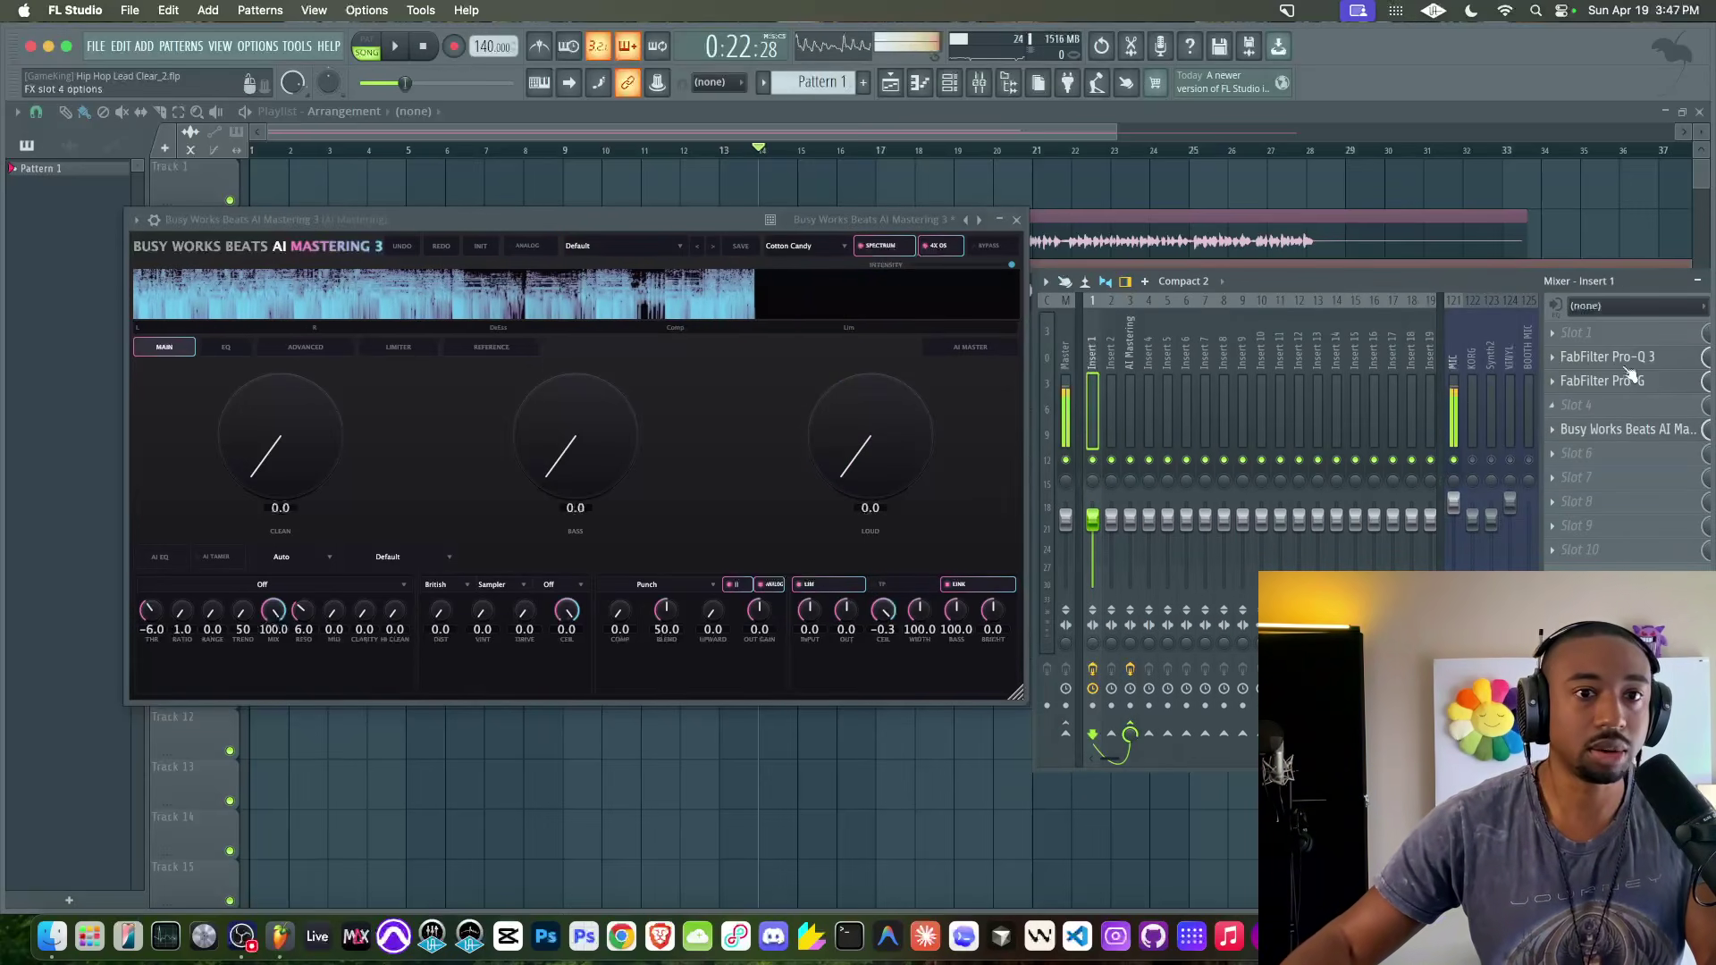
Play the song and slightly lower Insert 1's volume fader.
key(space)
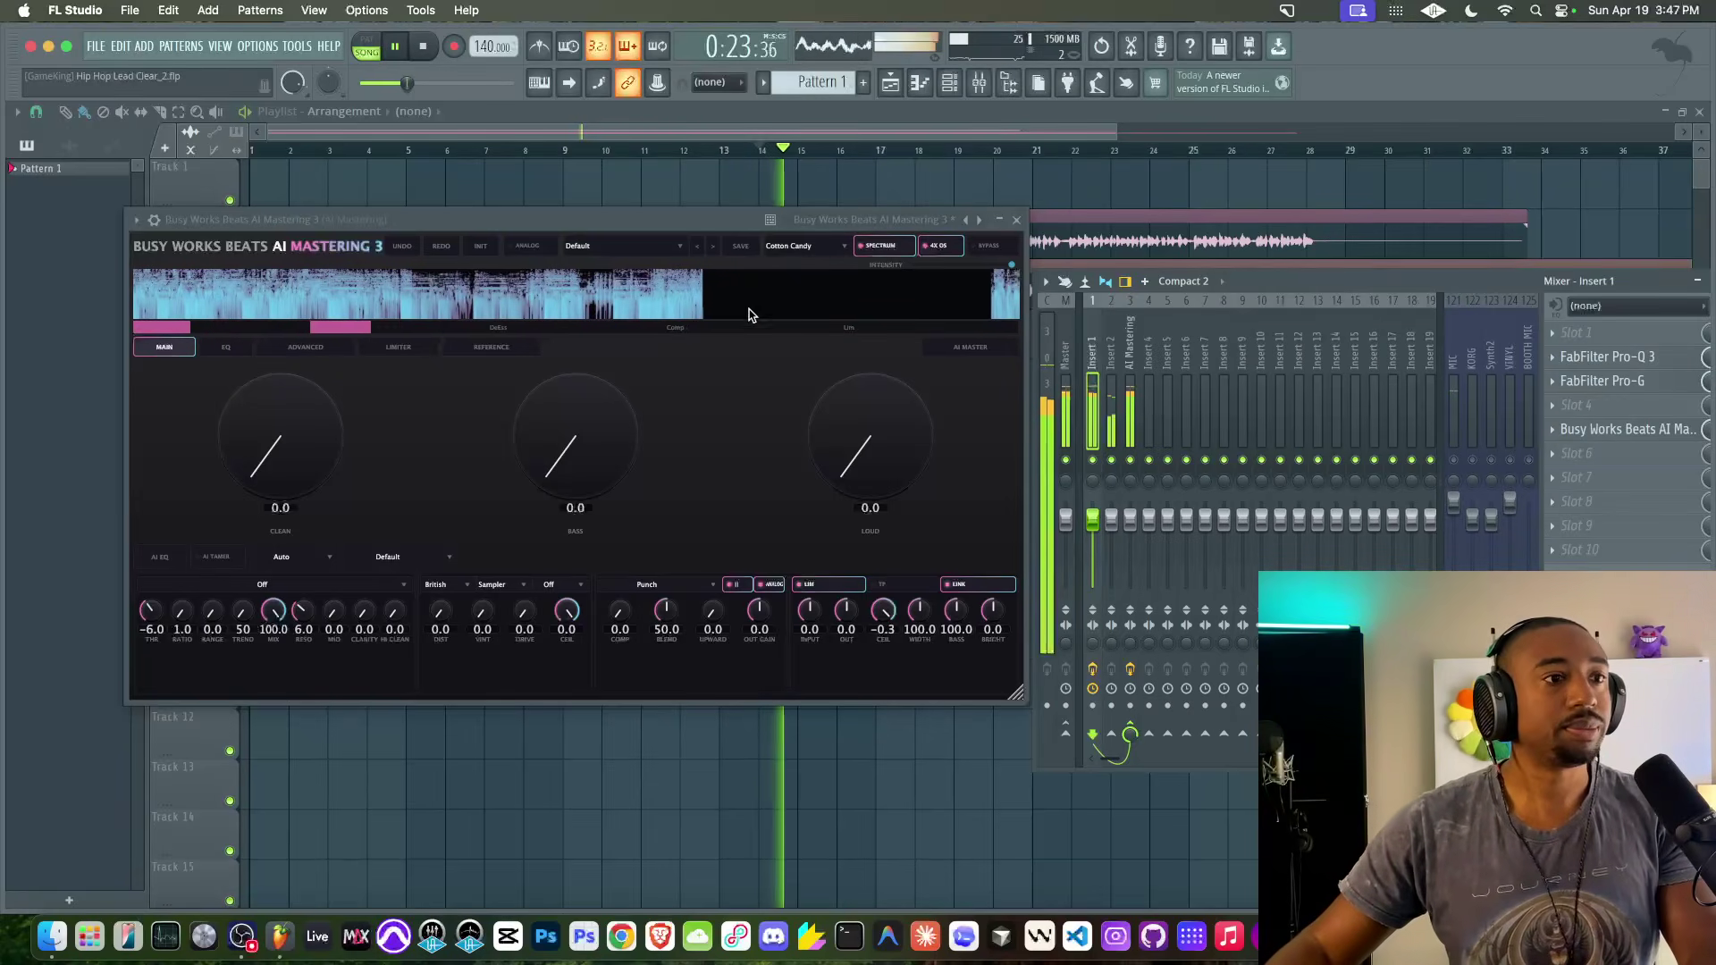
click(1130, 357)
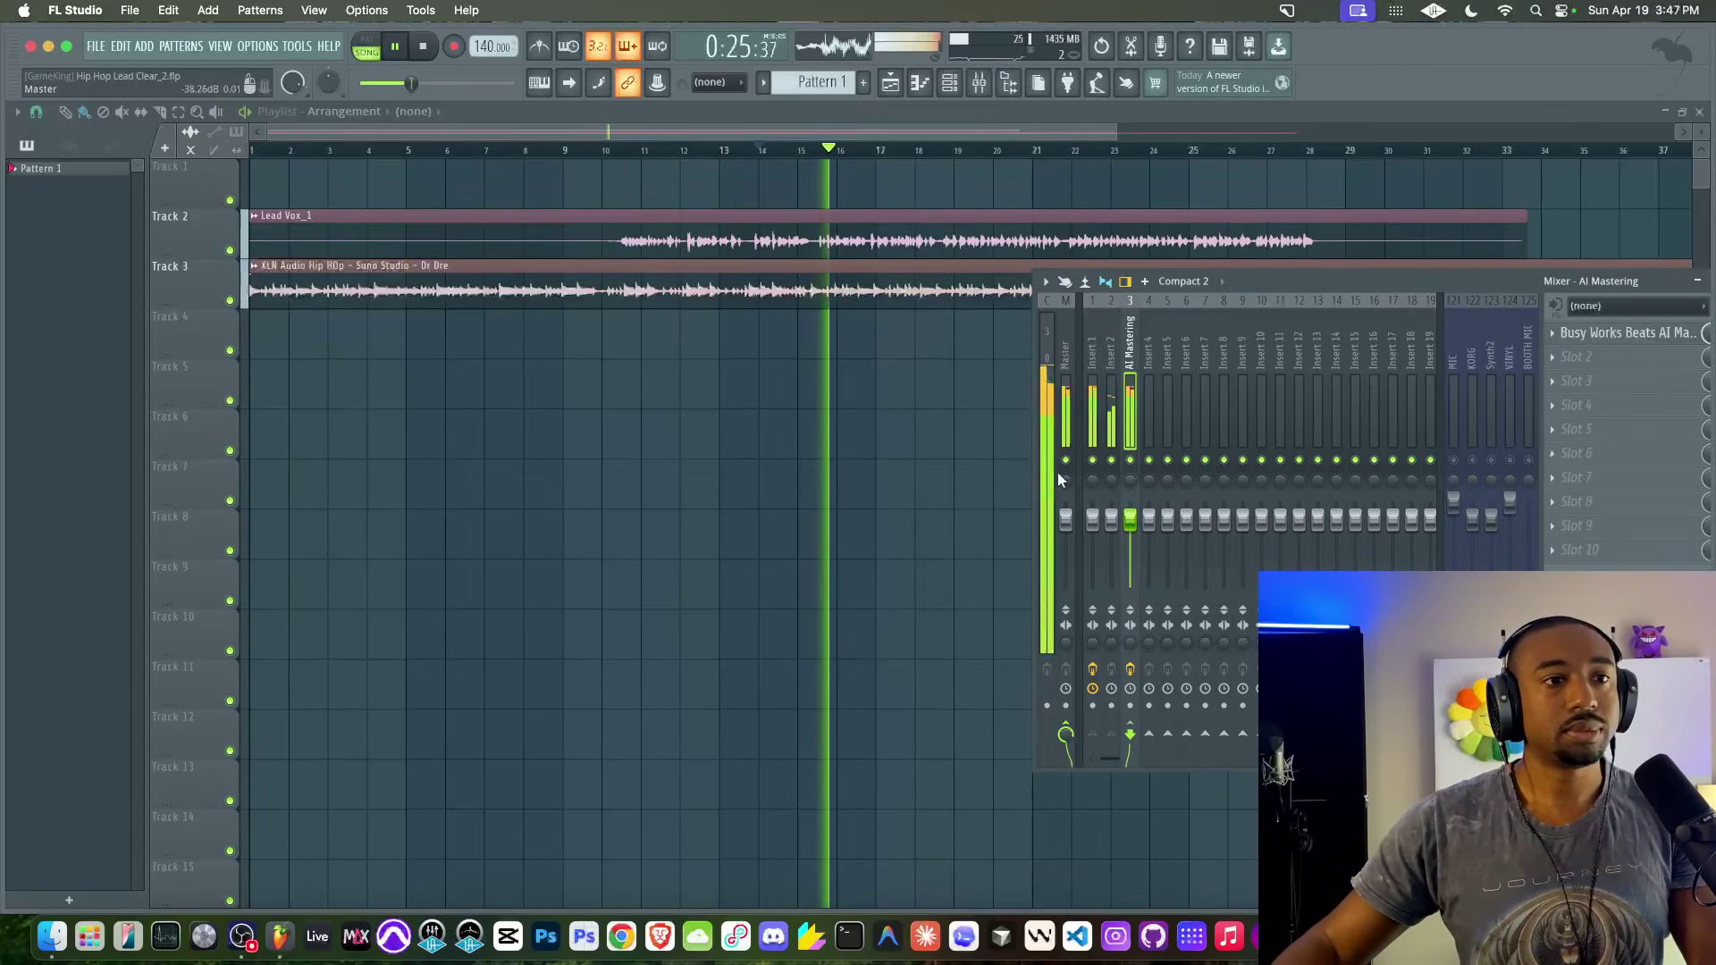
drag(1094, 526, 1094, 541)
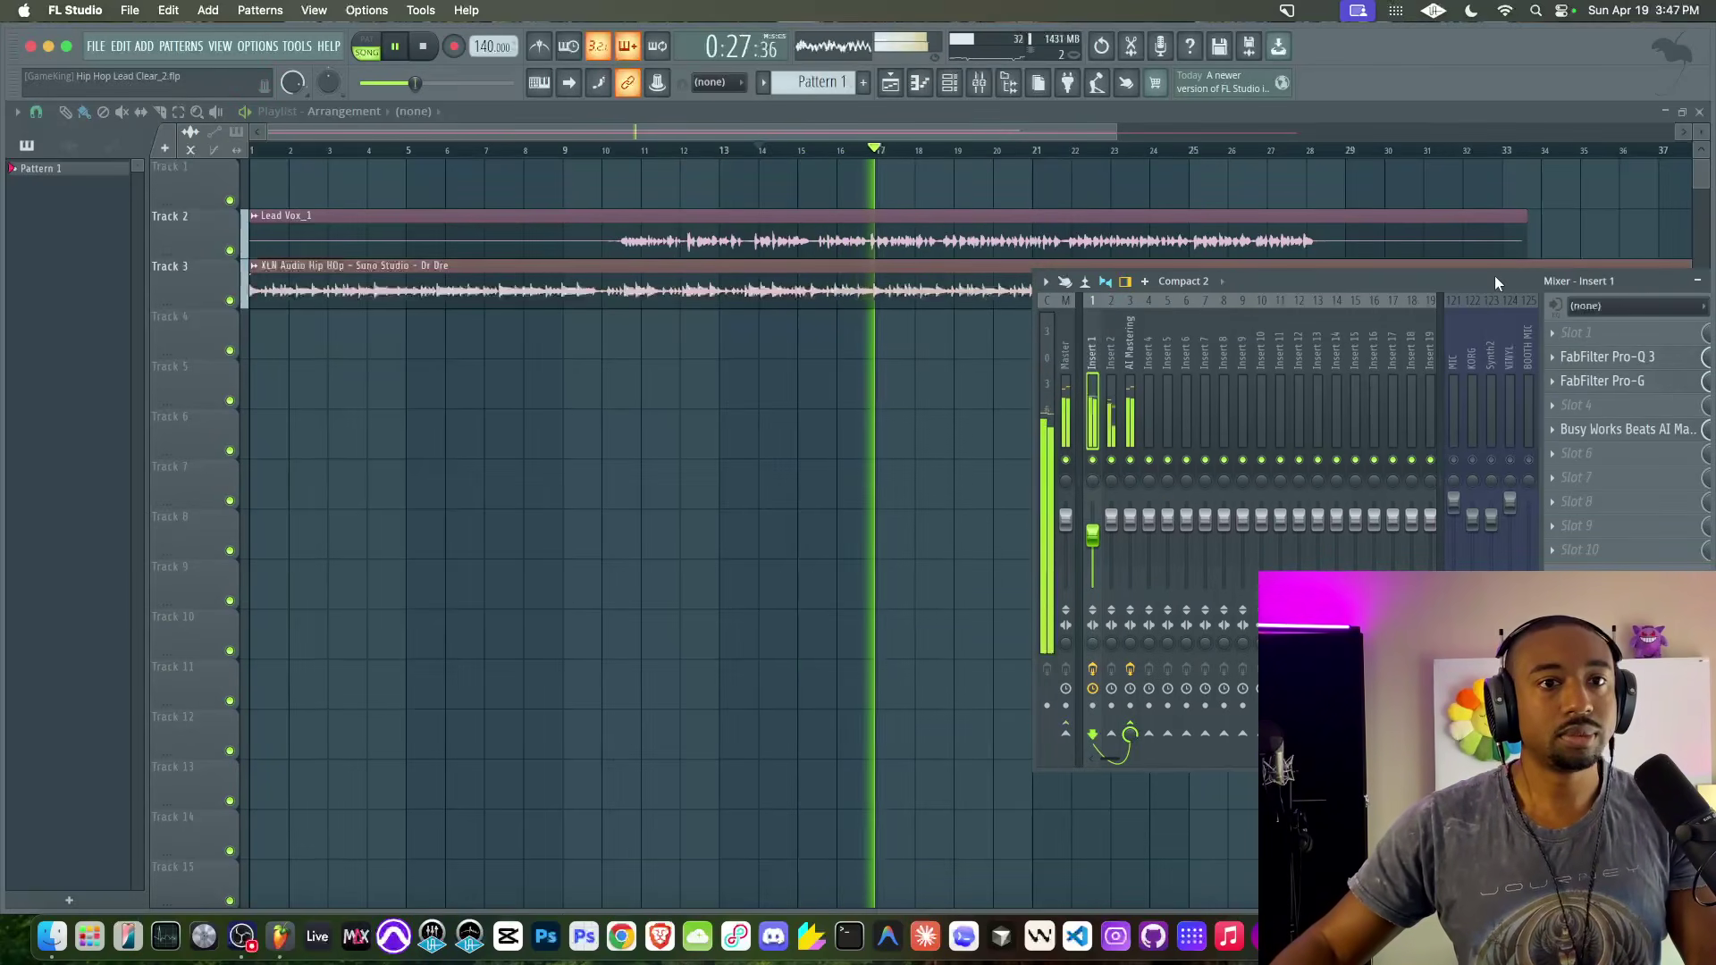
Bring the mixer's effect slots fully into view and check the AI Mastering 3 settings on Insert 1.
drag(1495, 279, 1212, 279)
click(1341, 431)
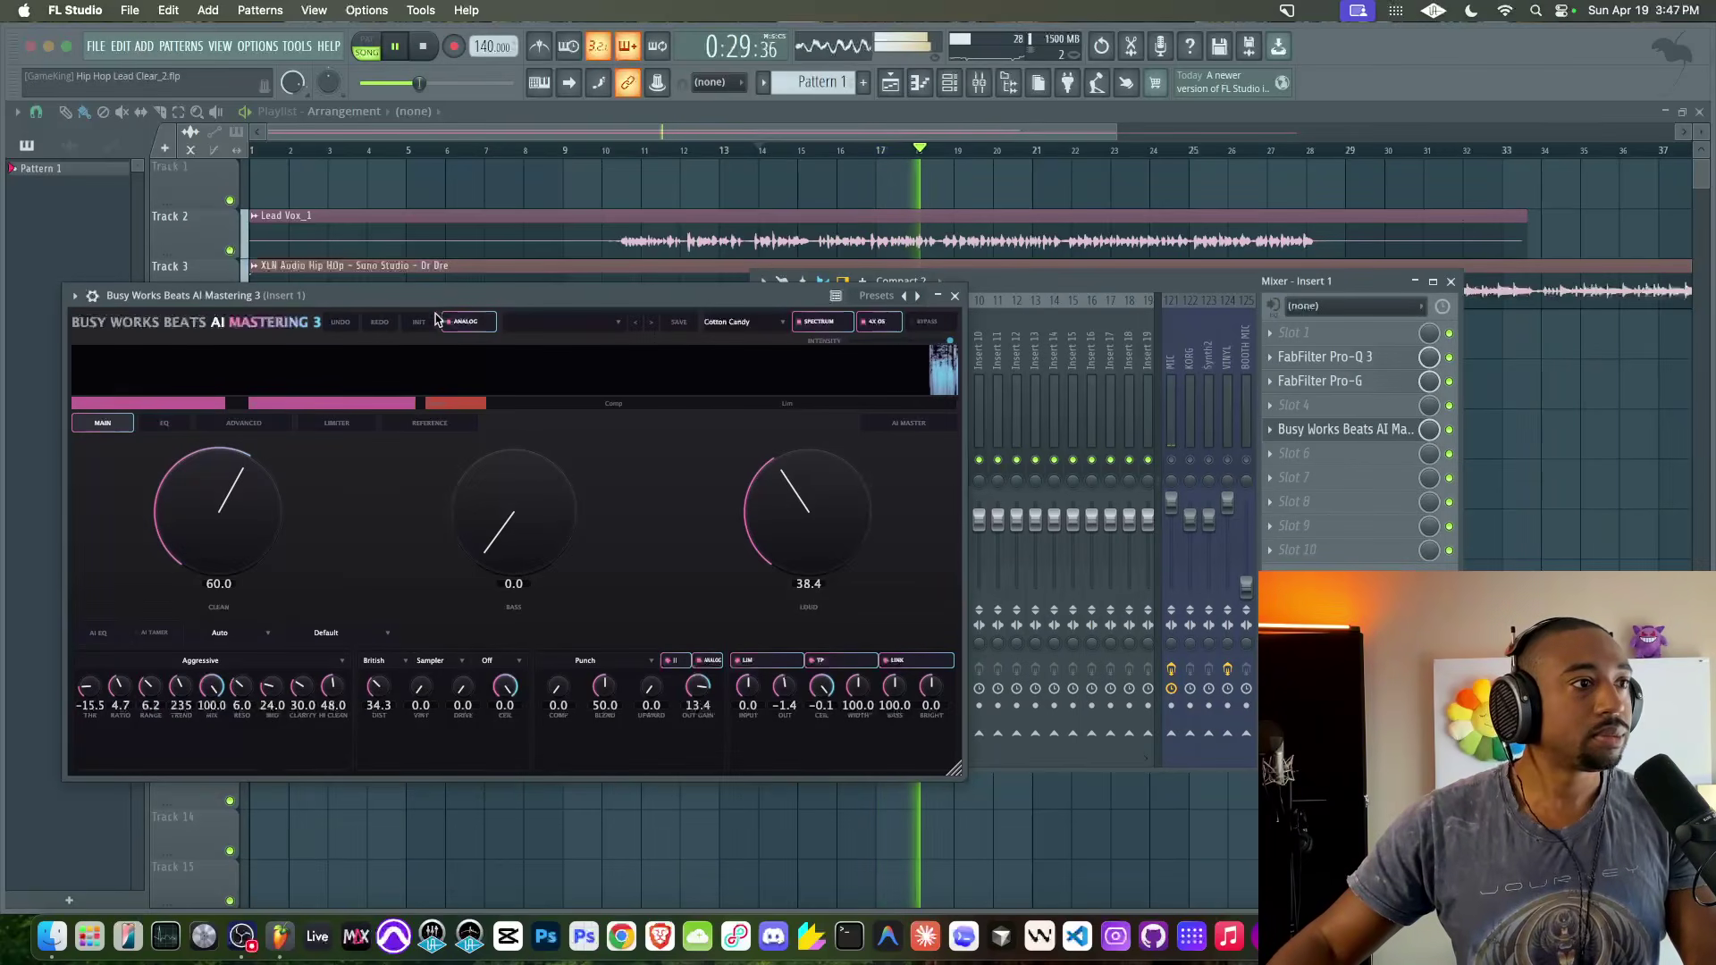
click(954, 297)
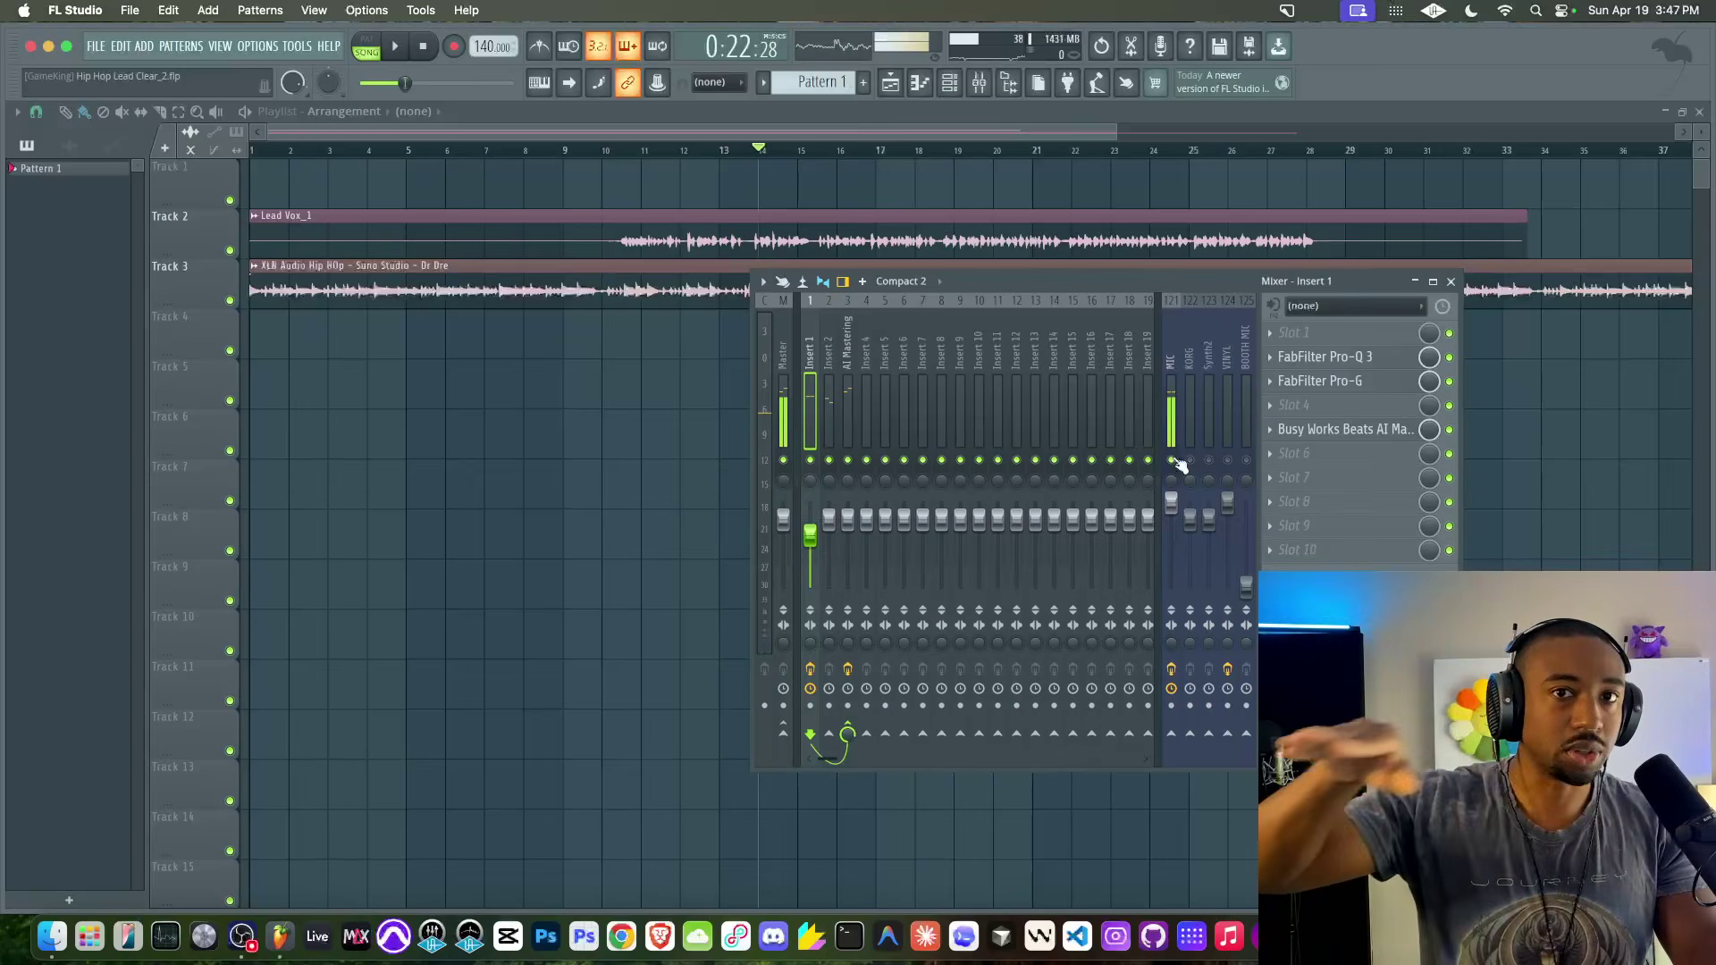
Stop playback and open the AI Mastering 3 plugin on the AI Mastering track.
key(space)
click(849, 399)
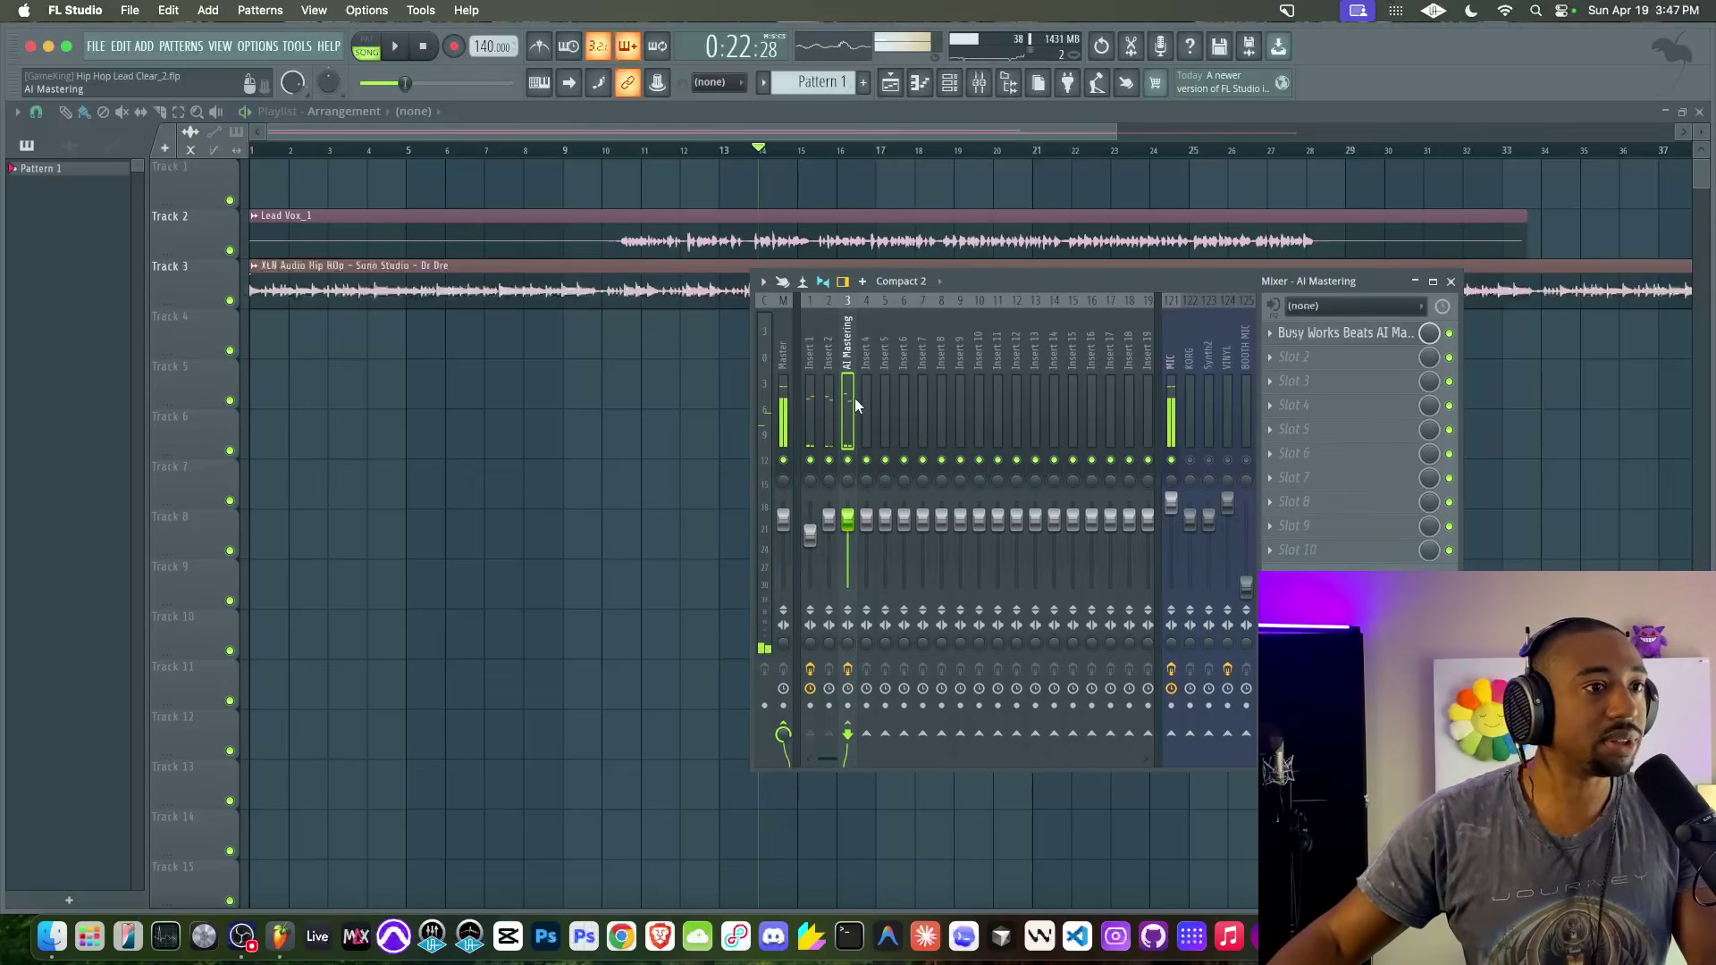
click(1396, 335)
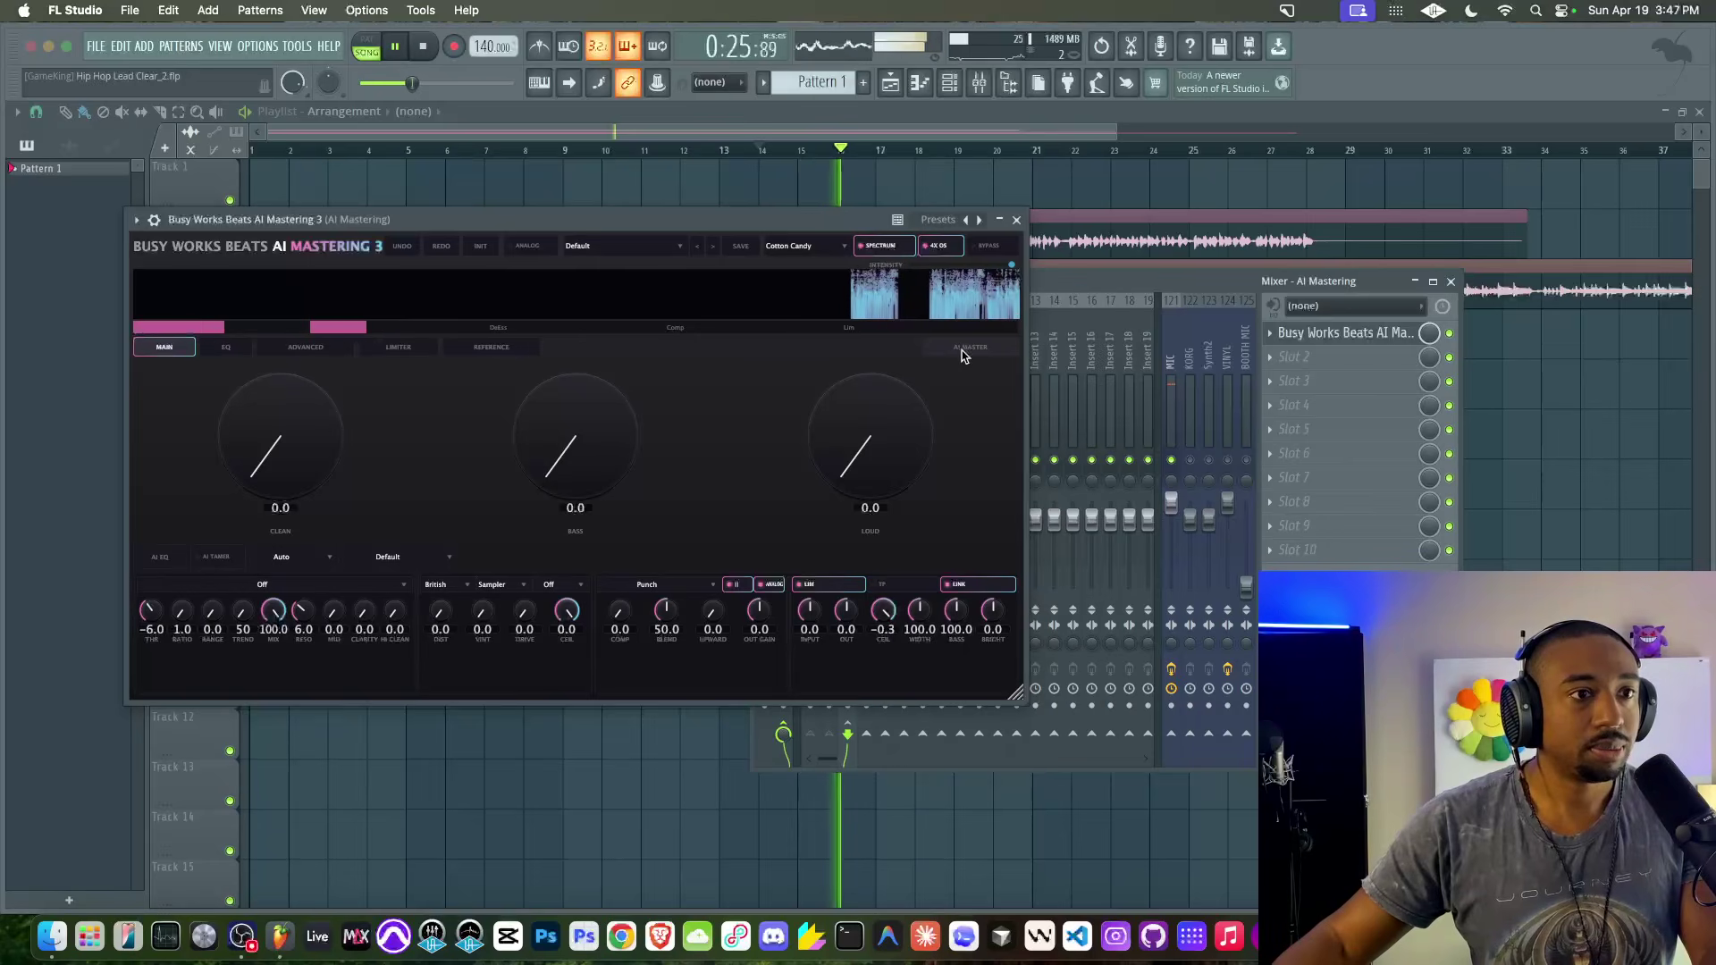
Close the plugin, move the mixer below the playlist clips, and adjust the Track 3 beat clip's gain to about -5.1 dB during playback.
key(space)
click(1016, 220)
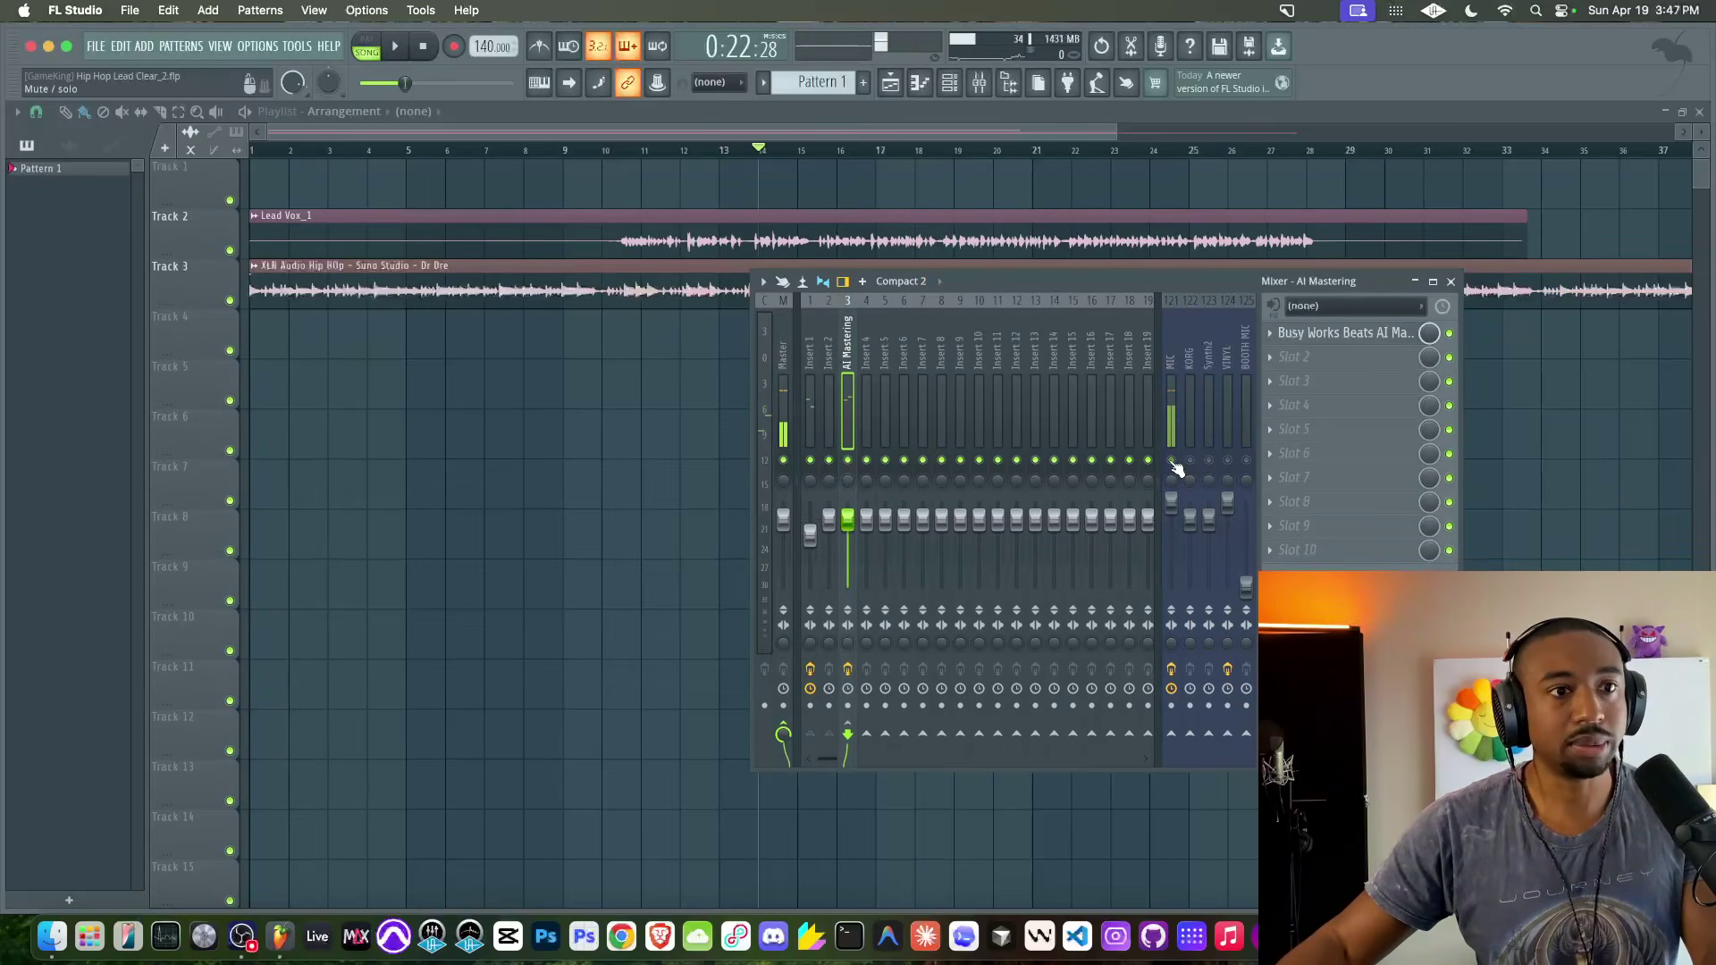
drag(895, 292, 864, 368)
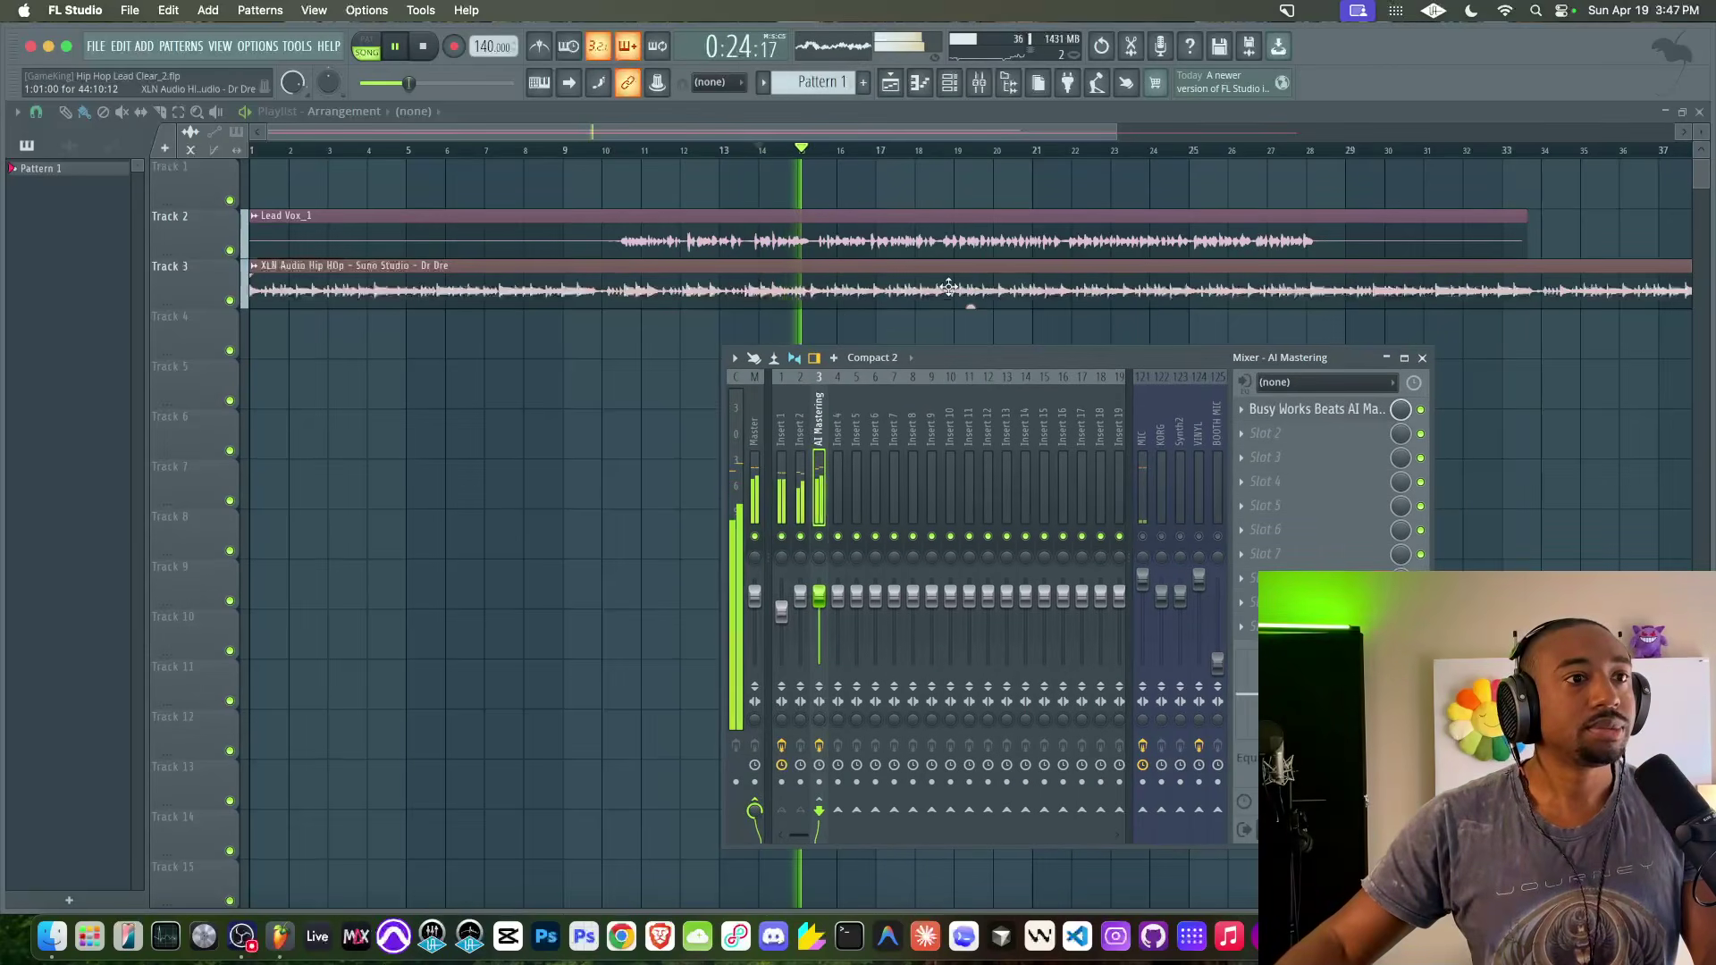
key(F9)
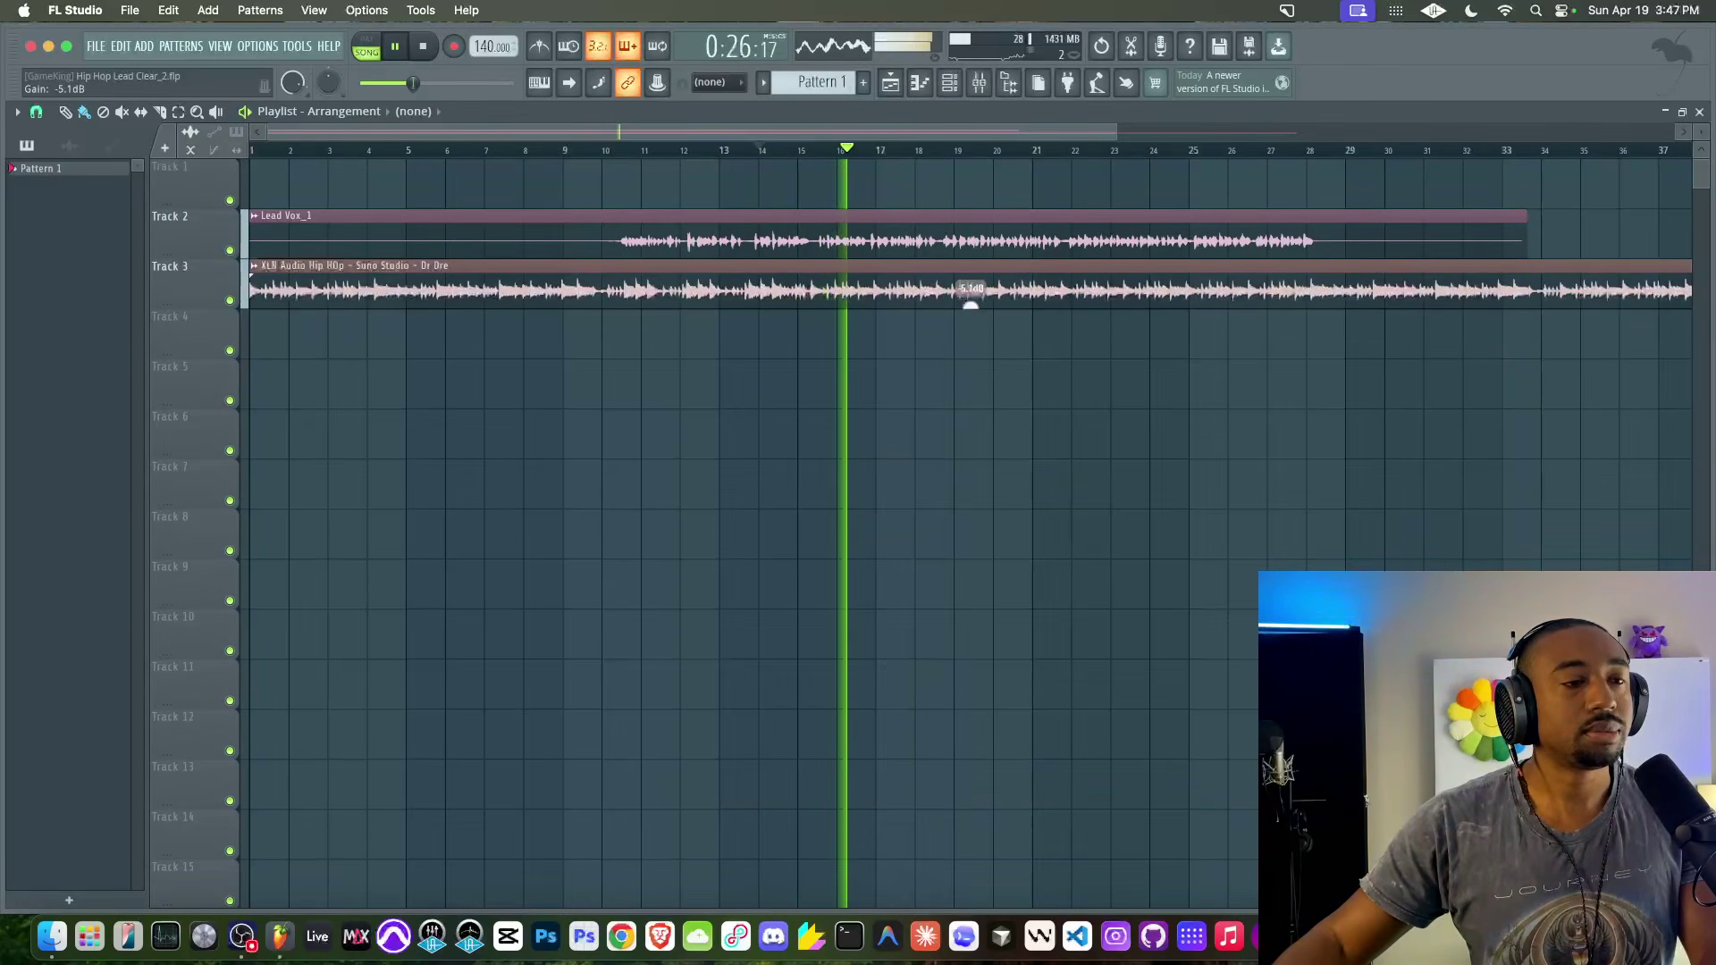
click(982, 84)
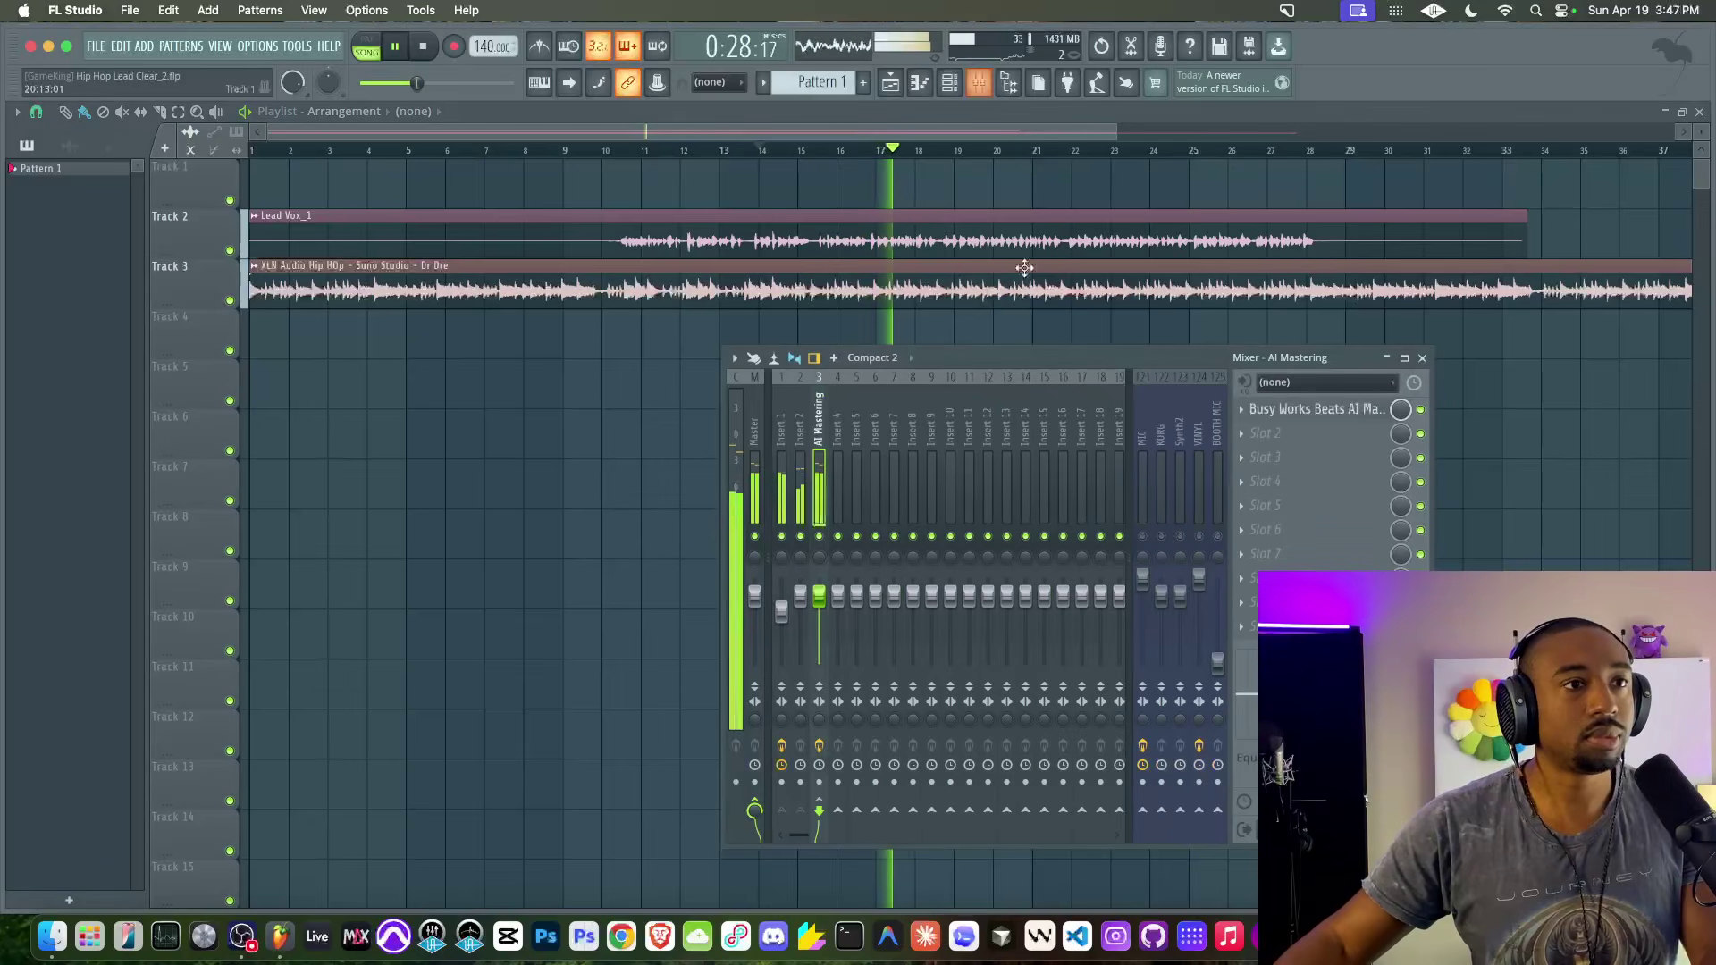
key(space)
Open AI Mastering 3 on the AI Mastering track and set its input gain to -7.8 and output gain to 7.8.
click(1322, 411)
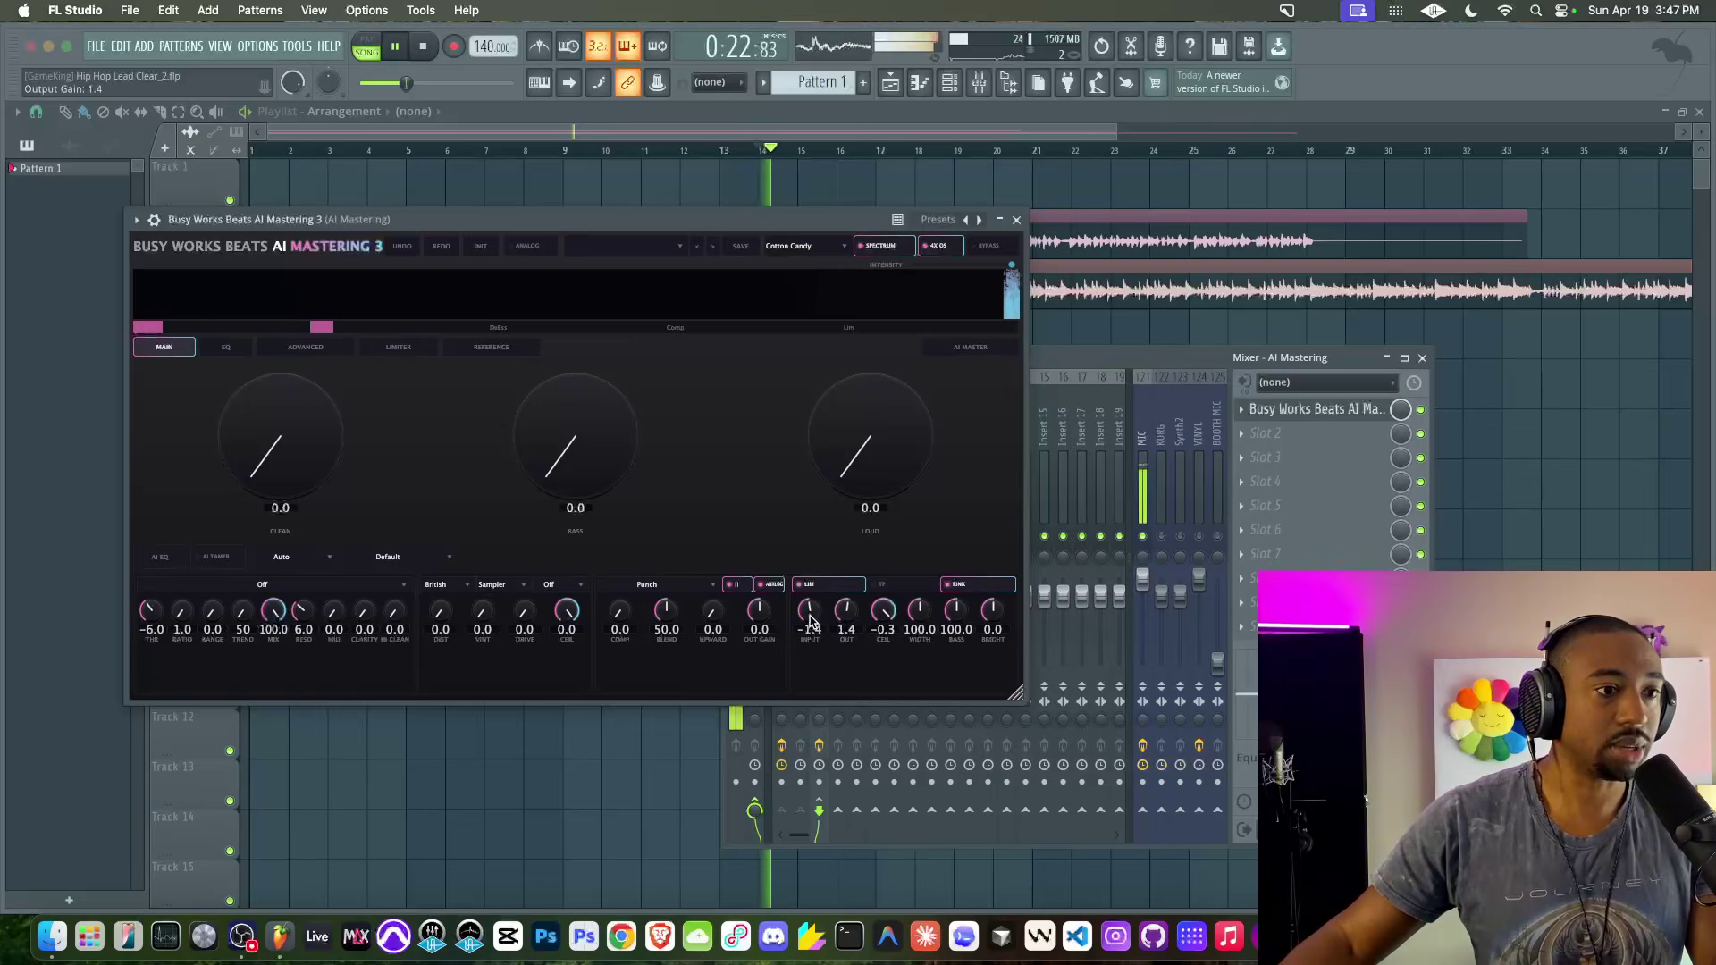
click(972, 347)
key(space)
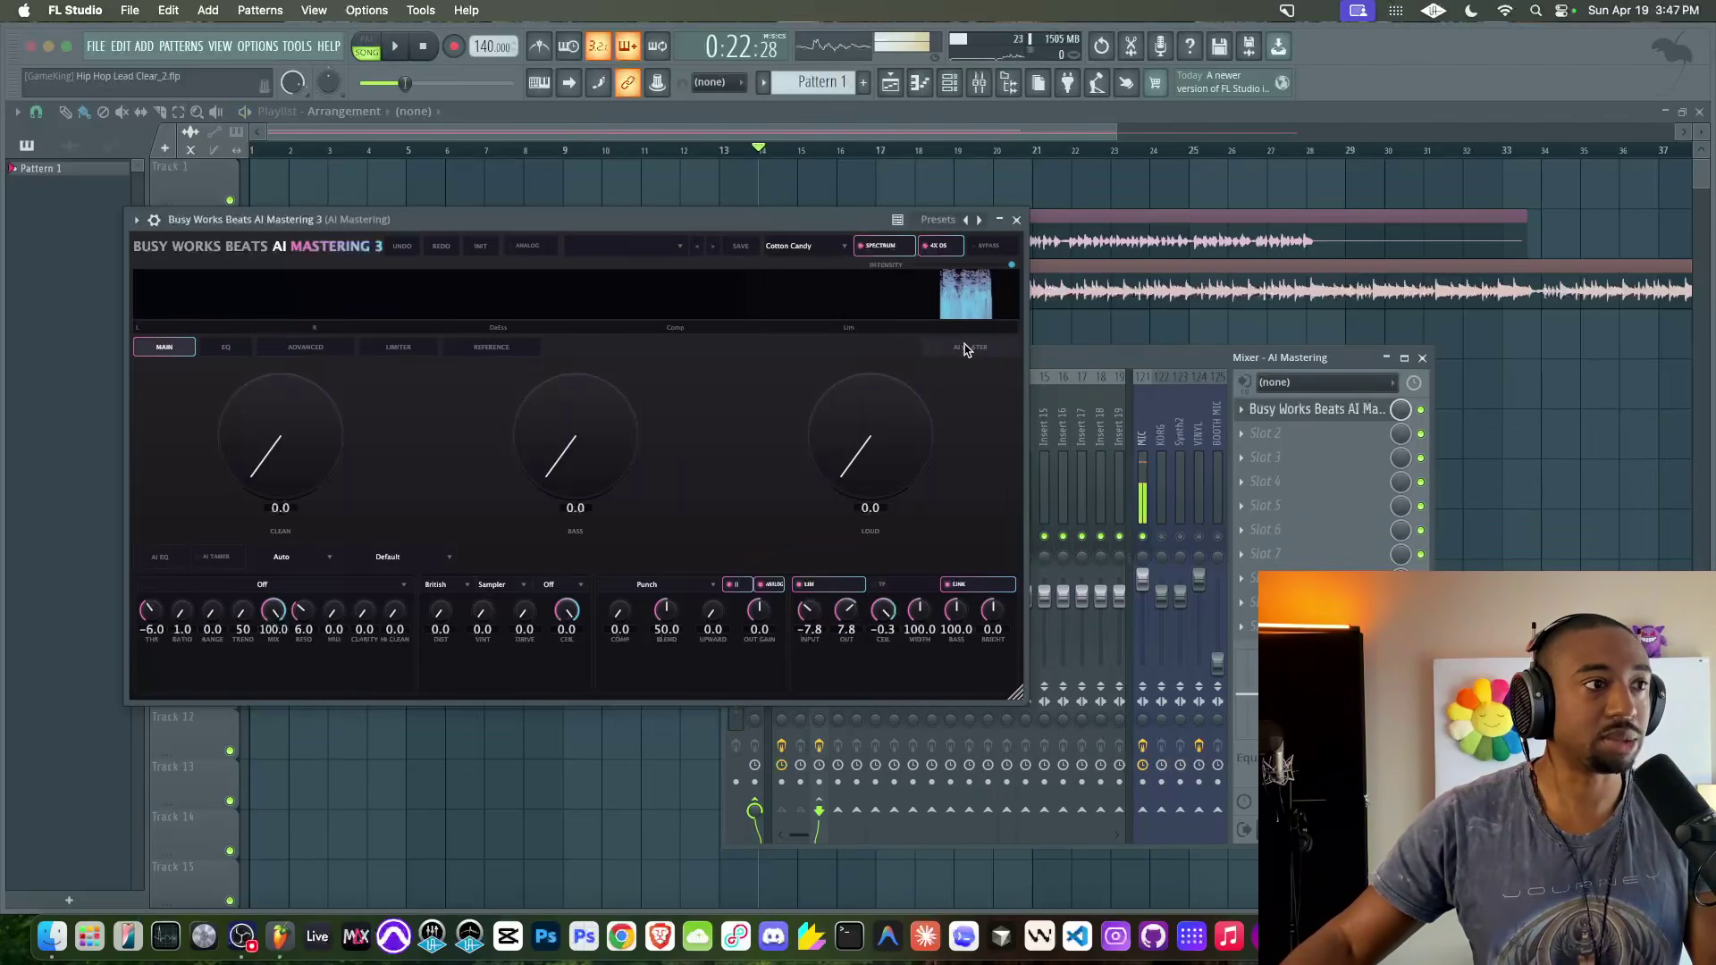
Run AI Master on the AI Mastering track while the song plays, and stop playback once the analysis finishes.
key(space)
click(963, 349)
click(1144, 537)
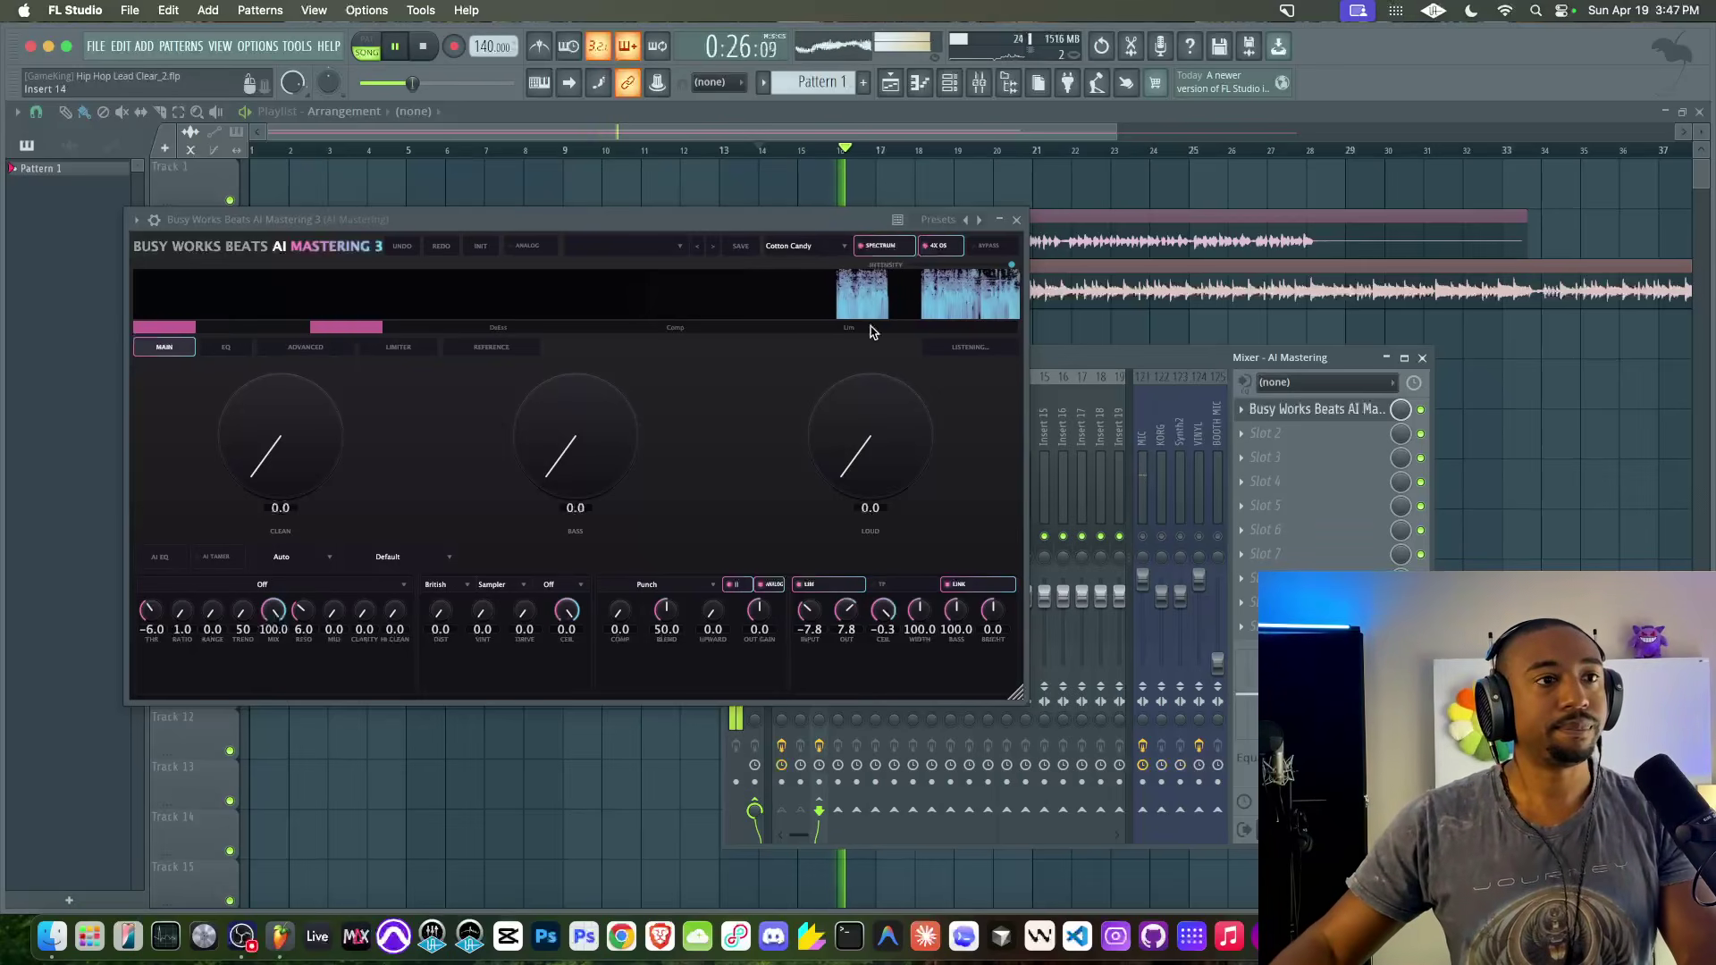
drag(793, 222, 718, 179)
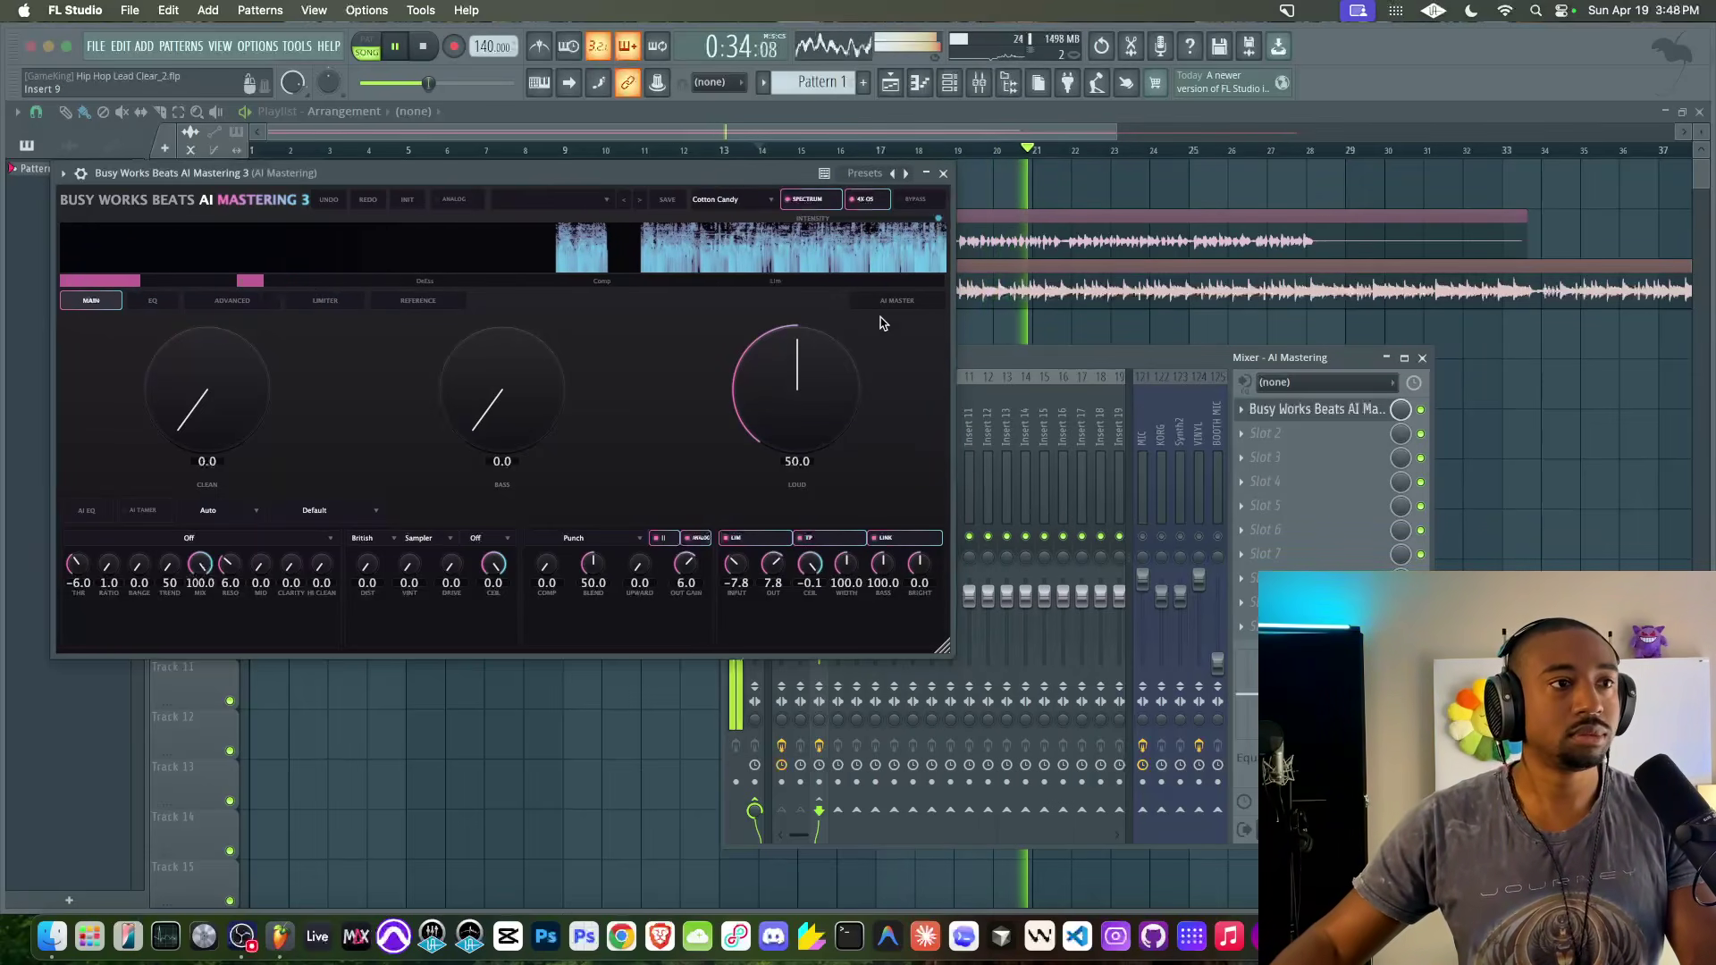
key(space)
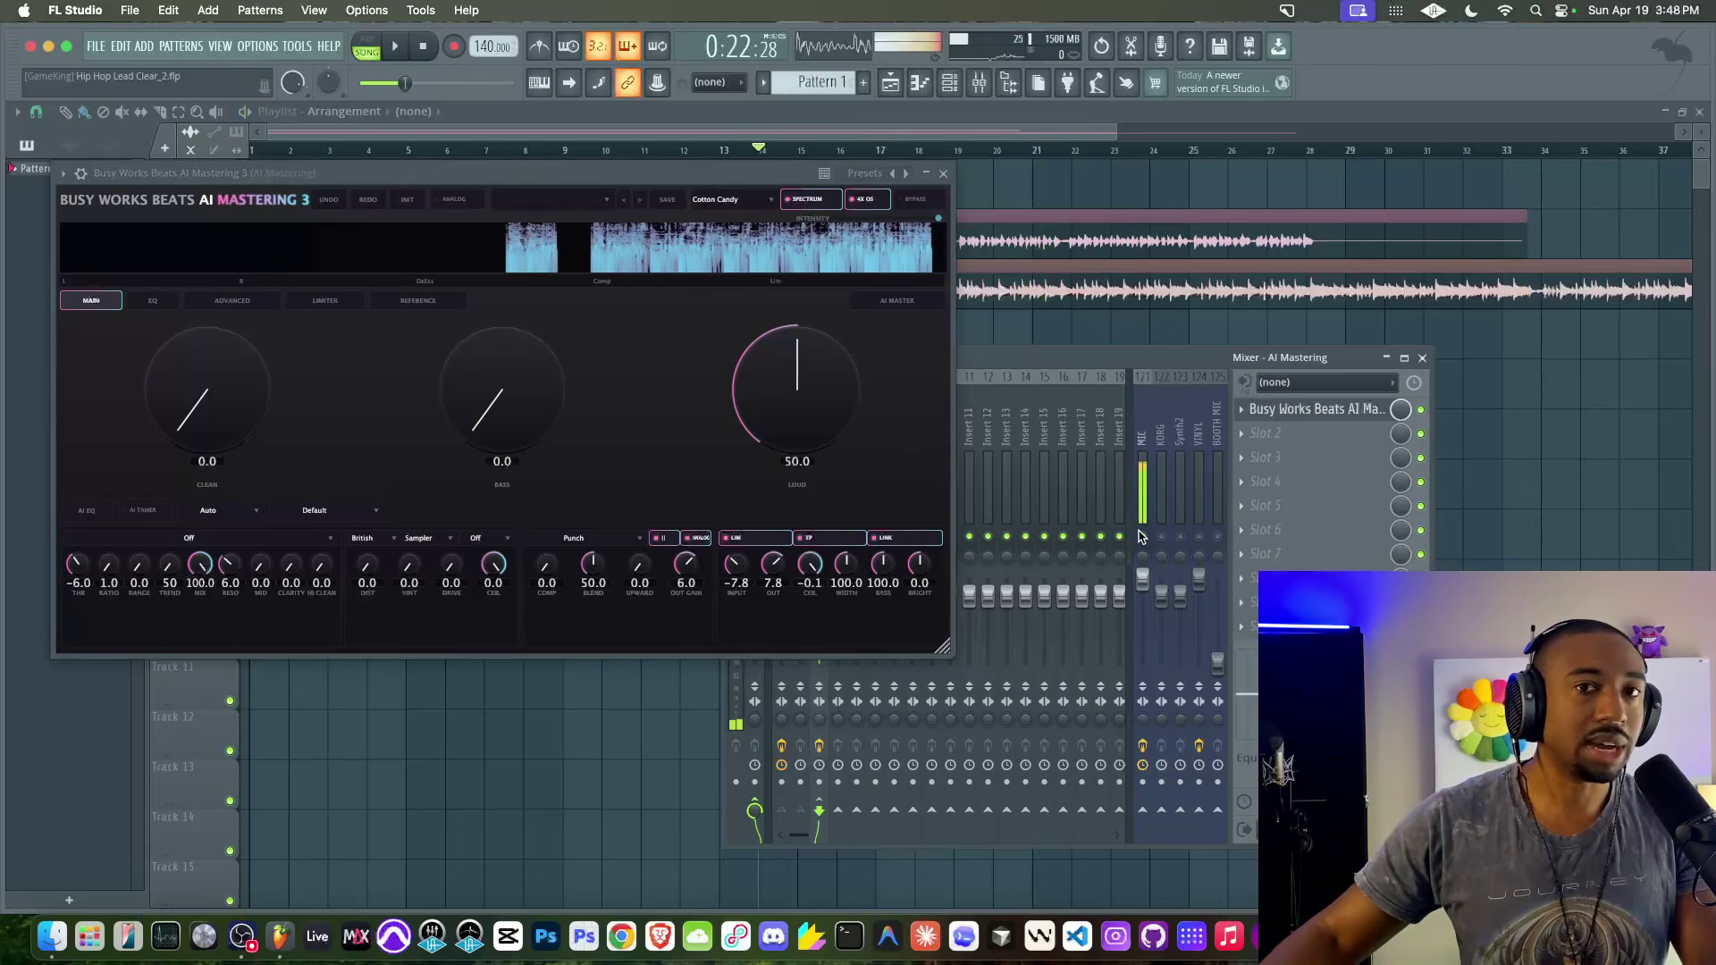
mouse_move(784, 178)
mouse_down()
mouse_move(680, 164)
mouse_move(770, 191)
mouse_up()
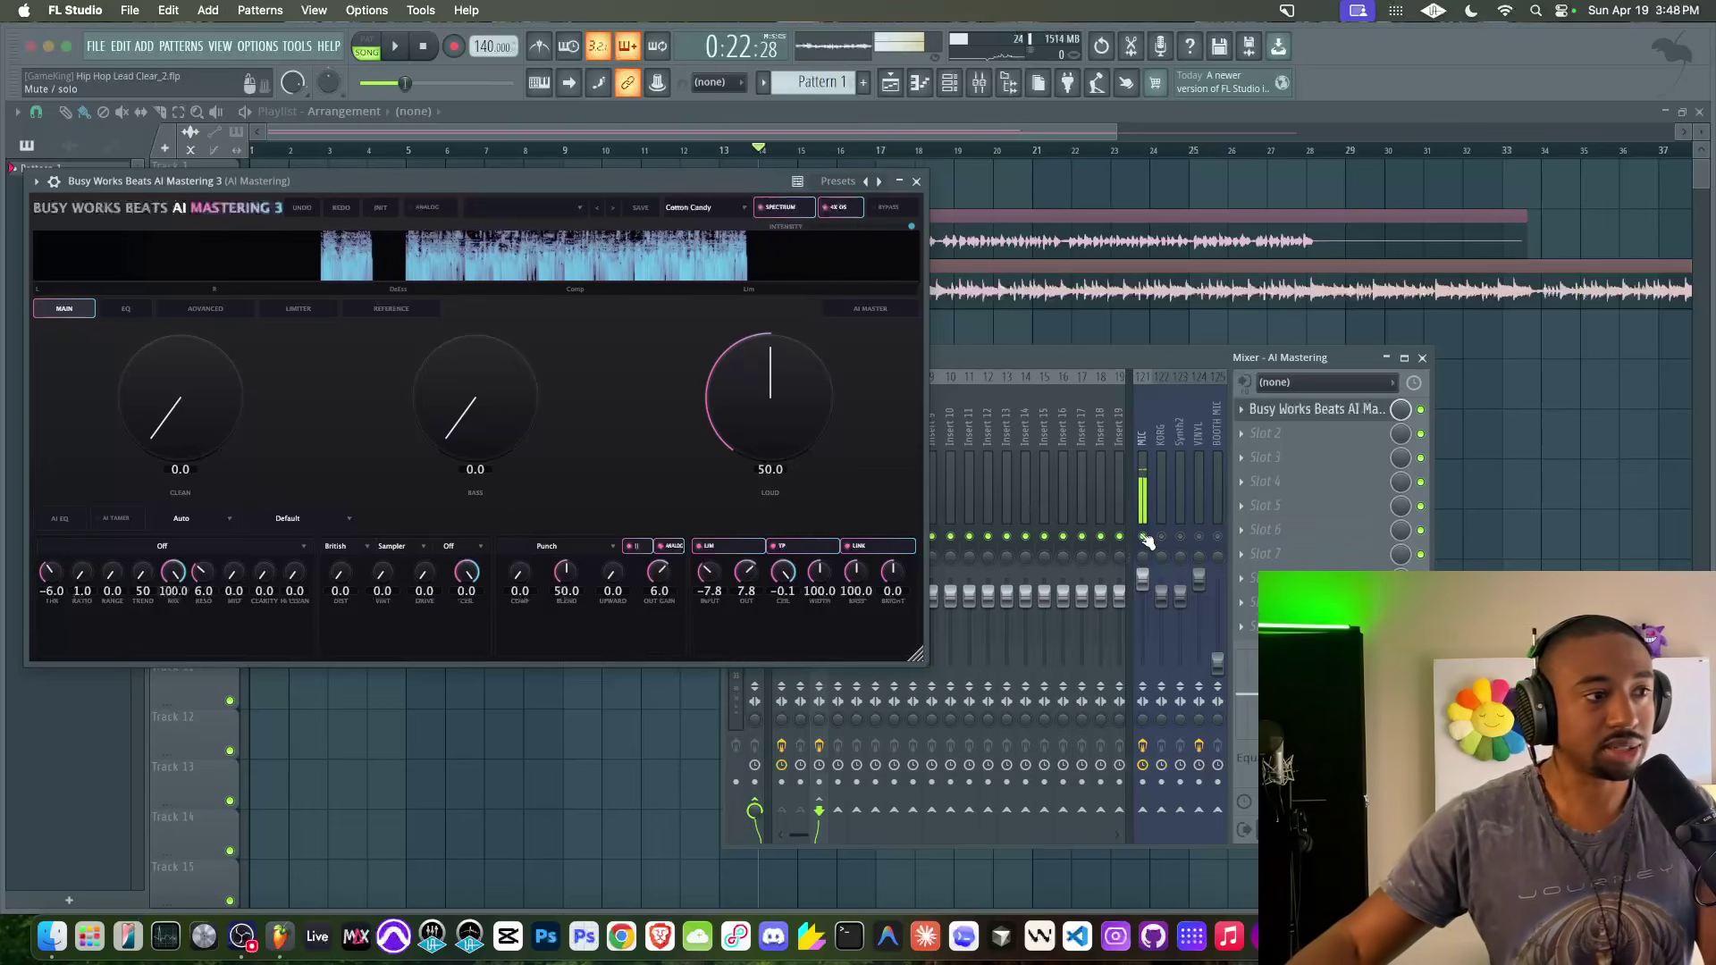
Play the song and lower the Loud amount of Insert 1's AI Mastering 3 to 26.7.
key(space)
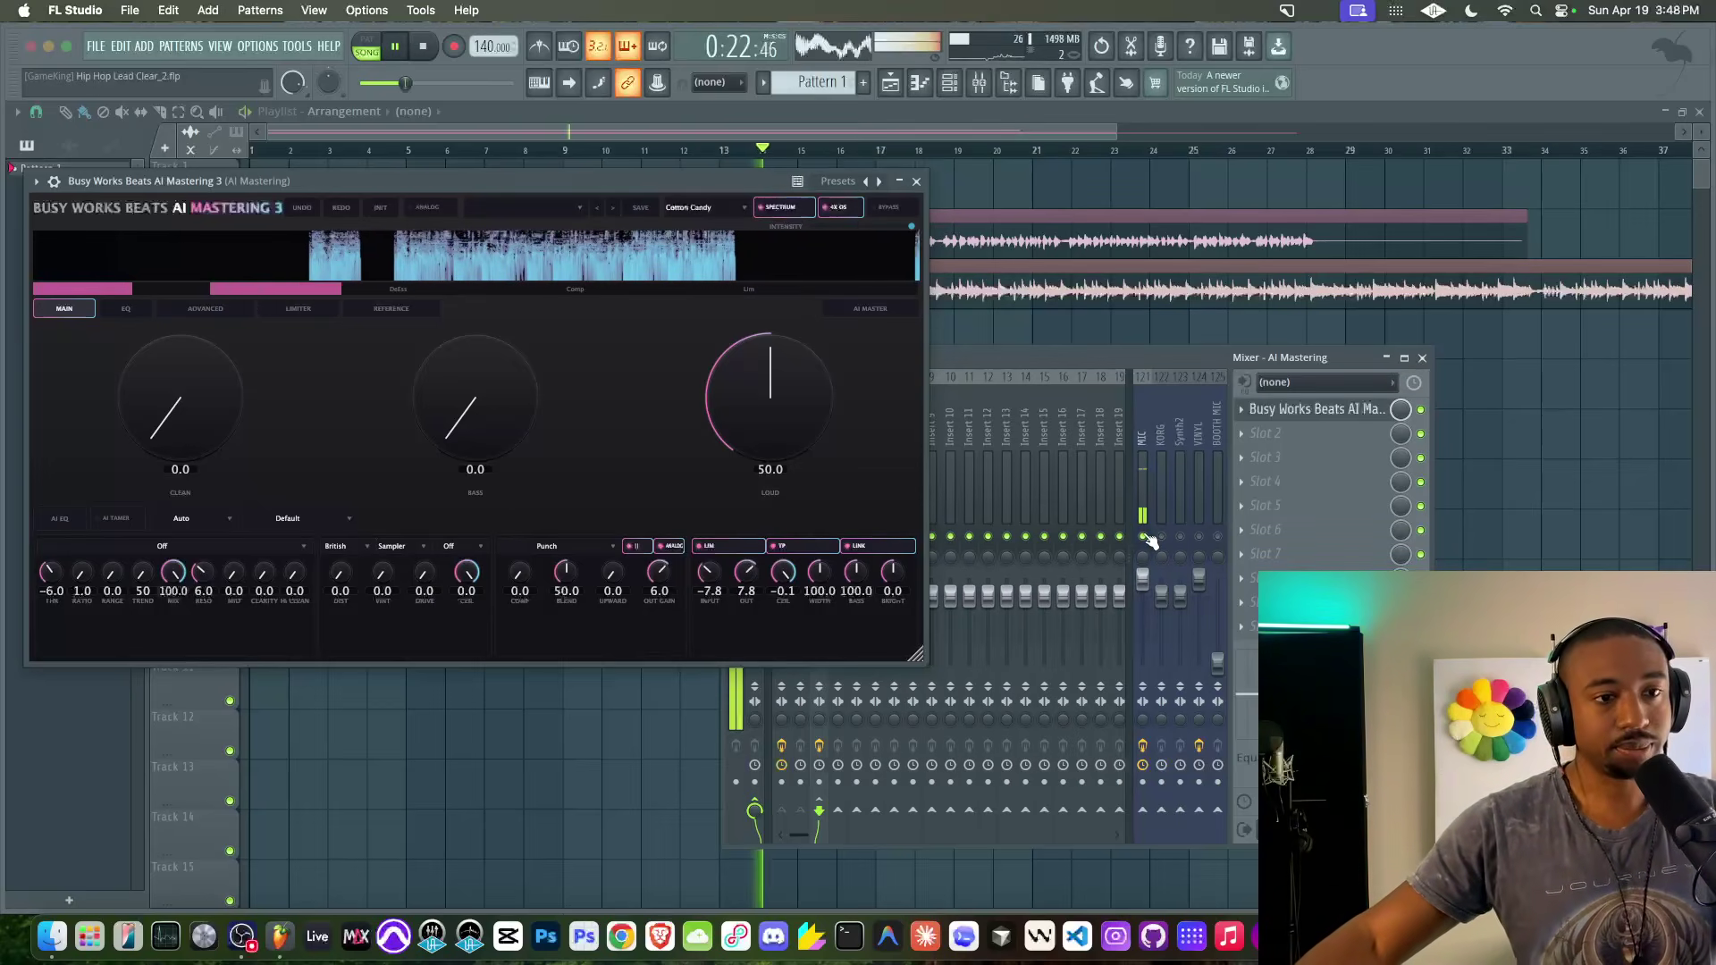
click(916, 183)
click(782, 482)
click(1314, 505)
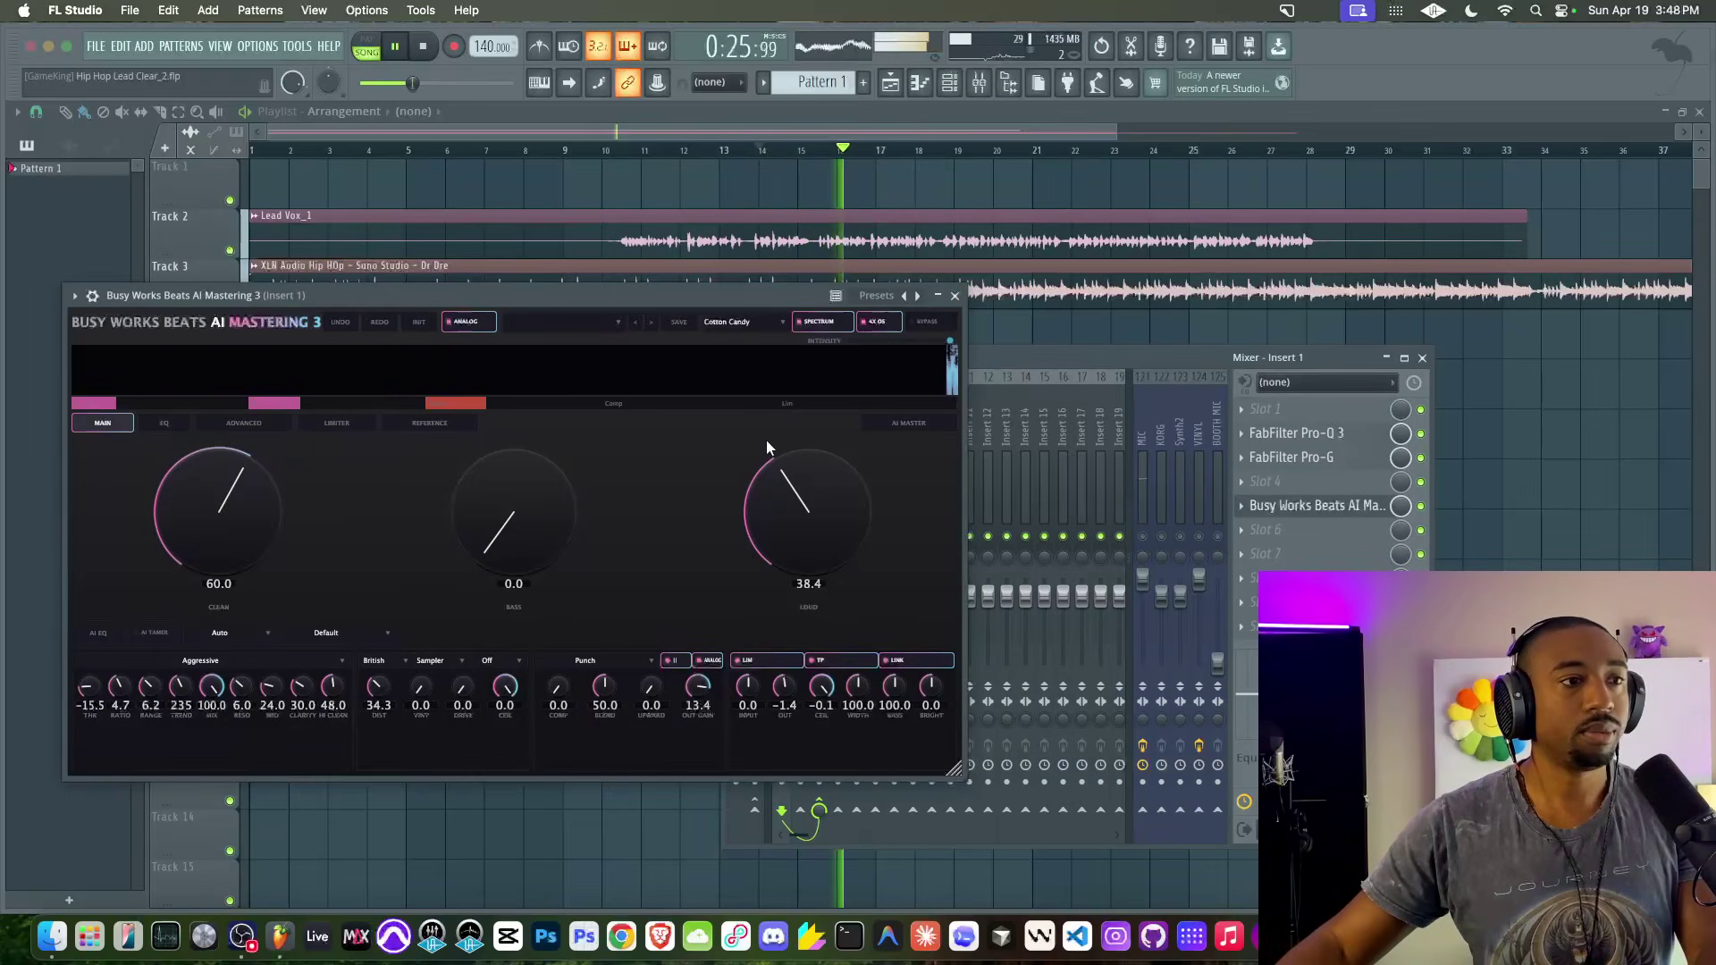
drag(802, 485, 796, 510)
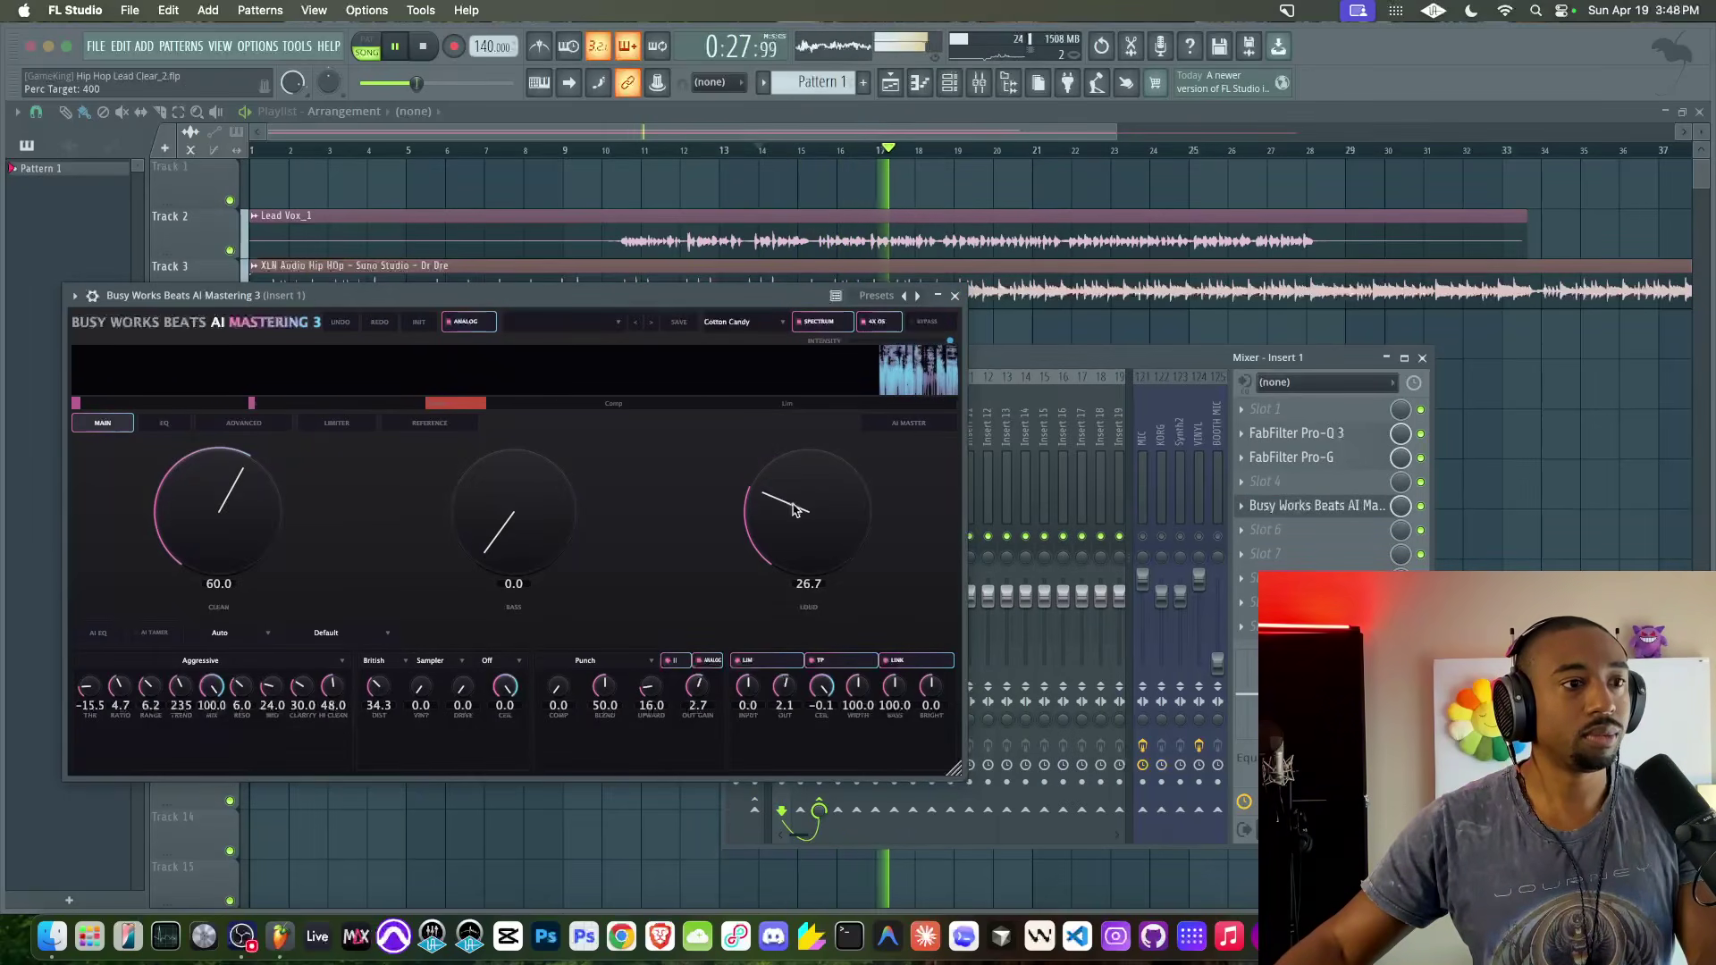
key(Escape)
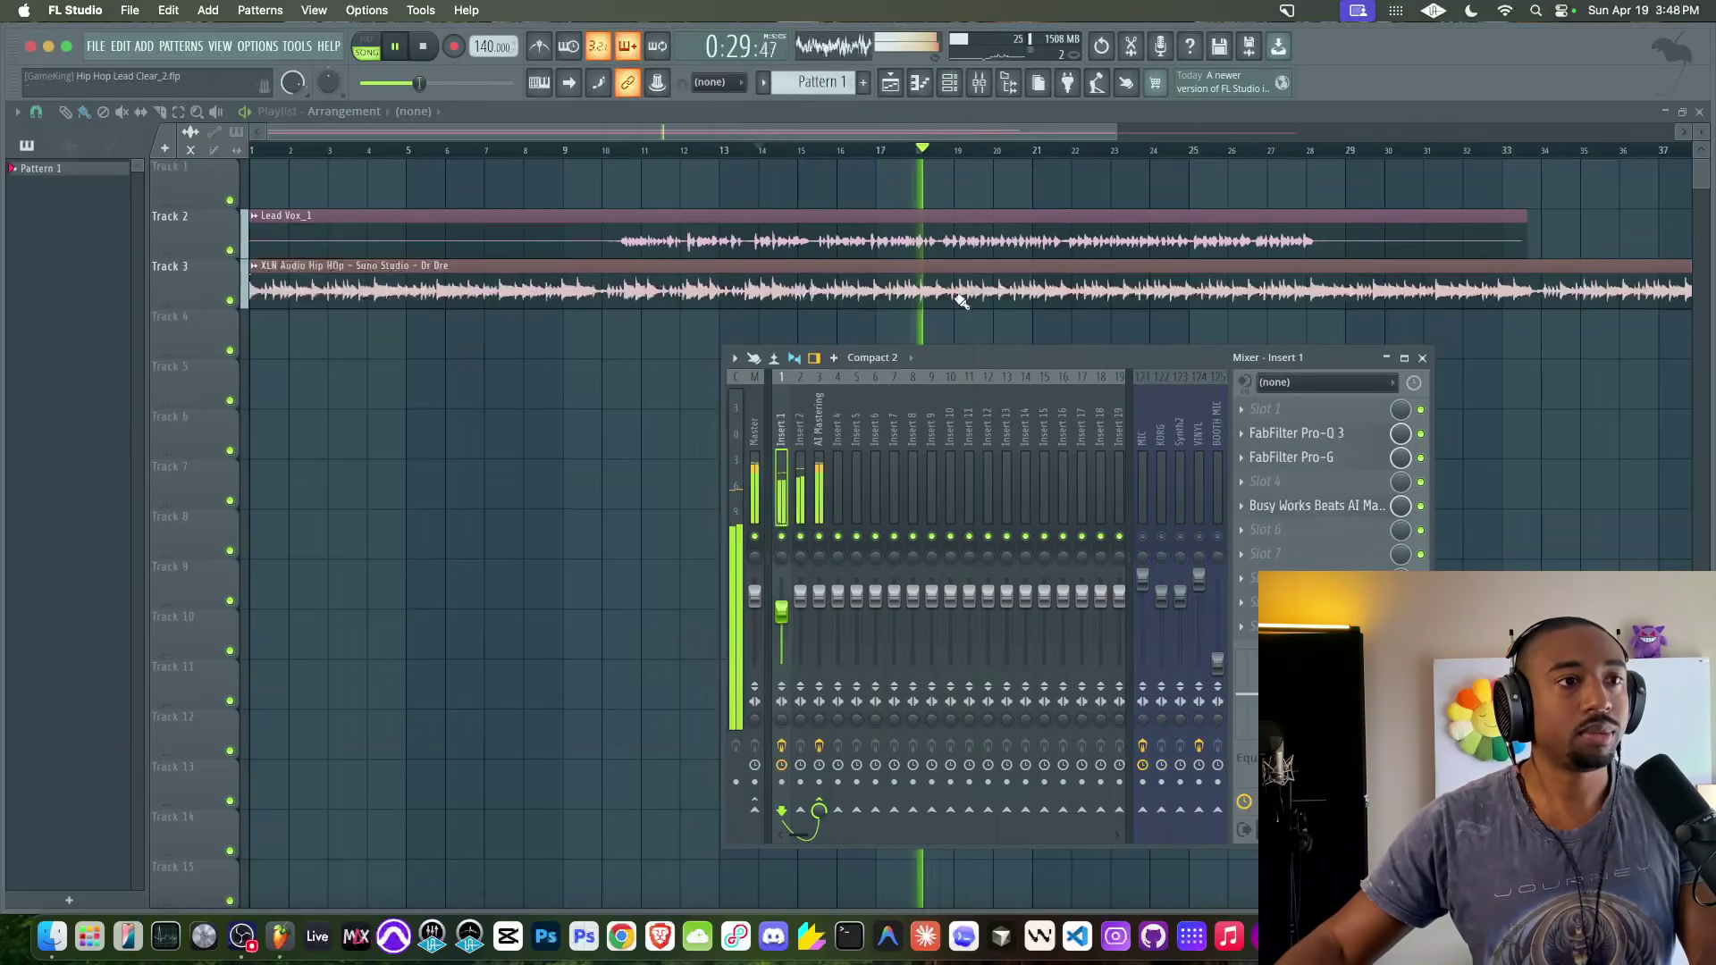
Open AI Mastering 3 on the AI Mastering track and try out its Analog mode during playback.
click(818, 490)
click(1315, 409)
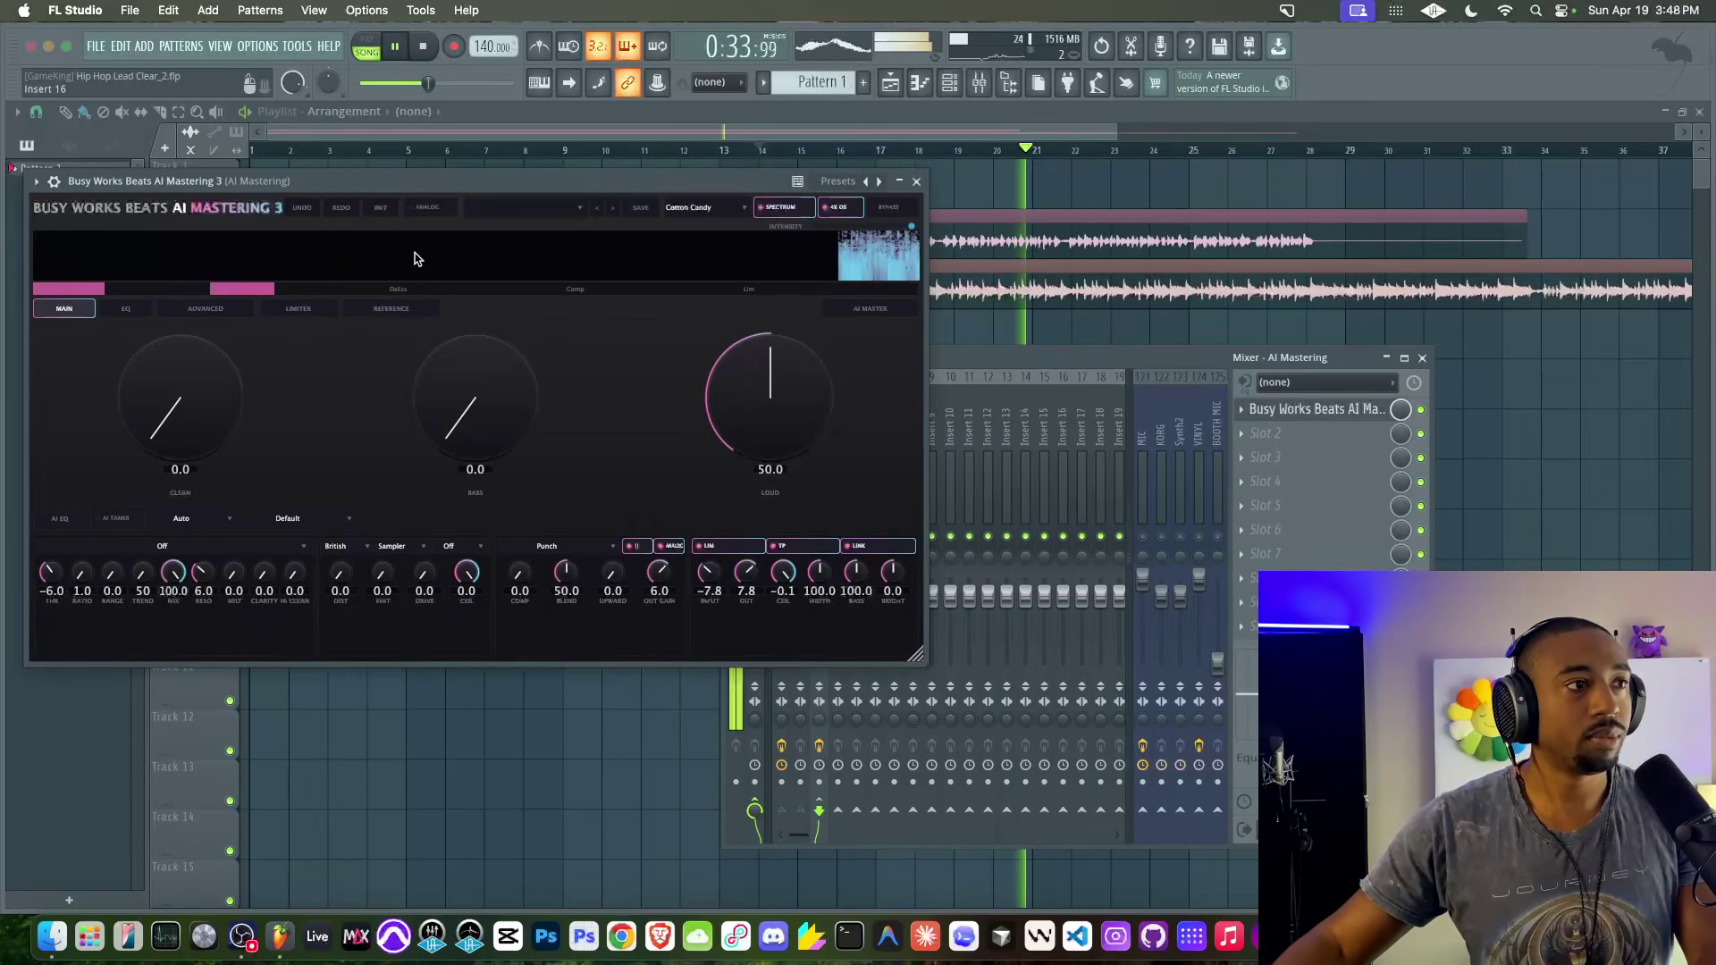
click(425, 208)
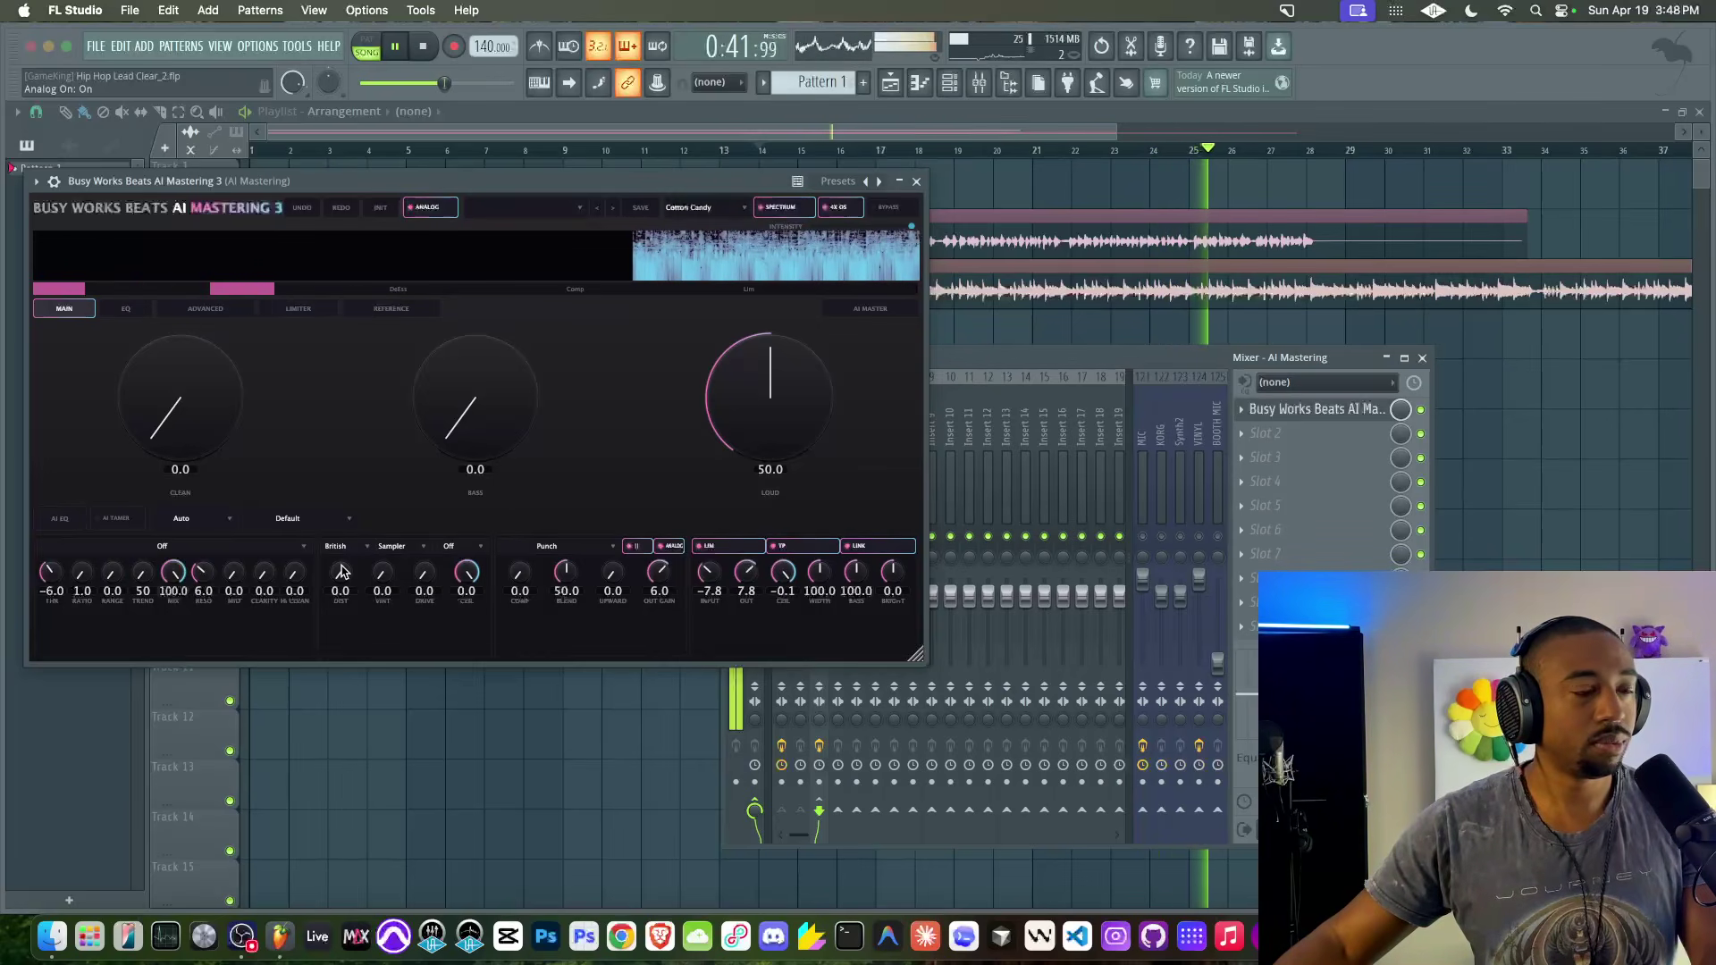
key(space)
click(1148, 537)
click(430, 207)
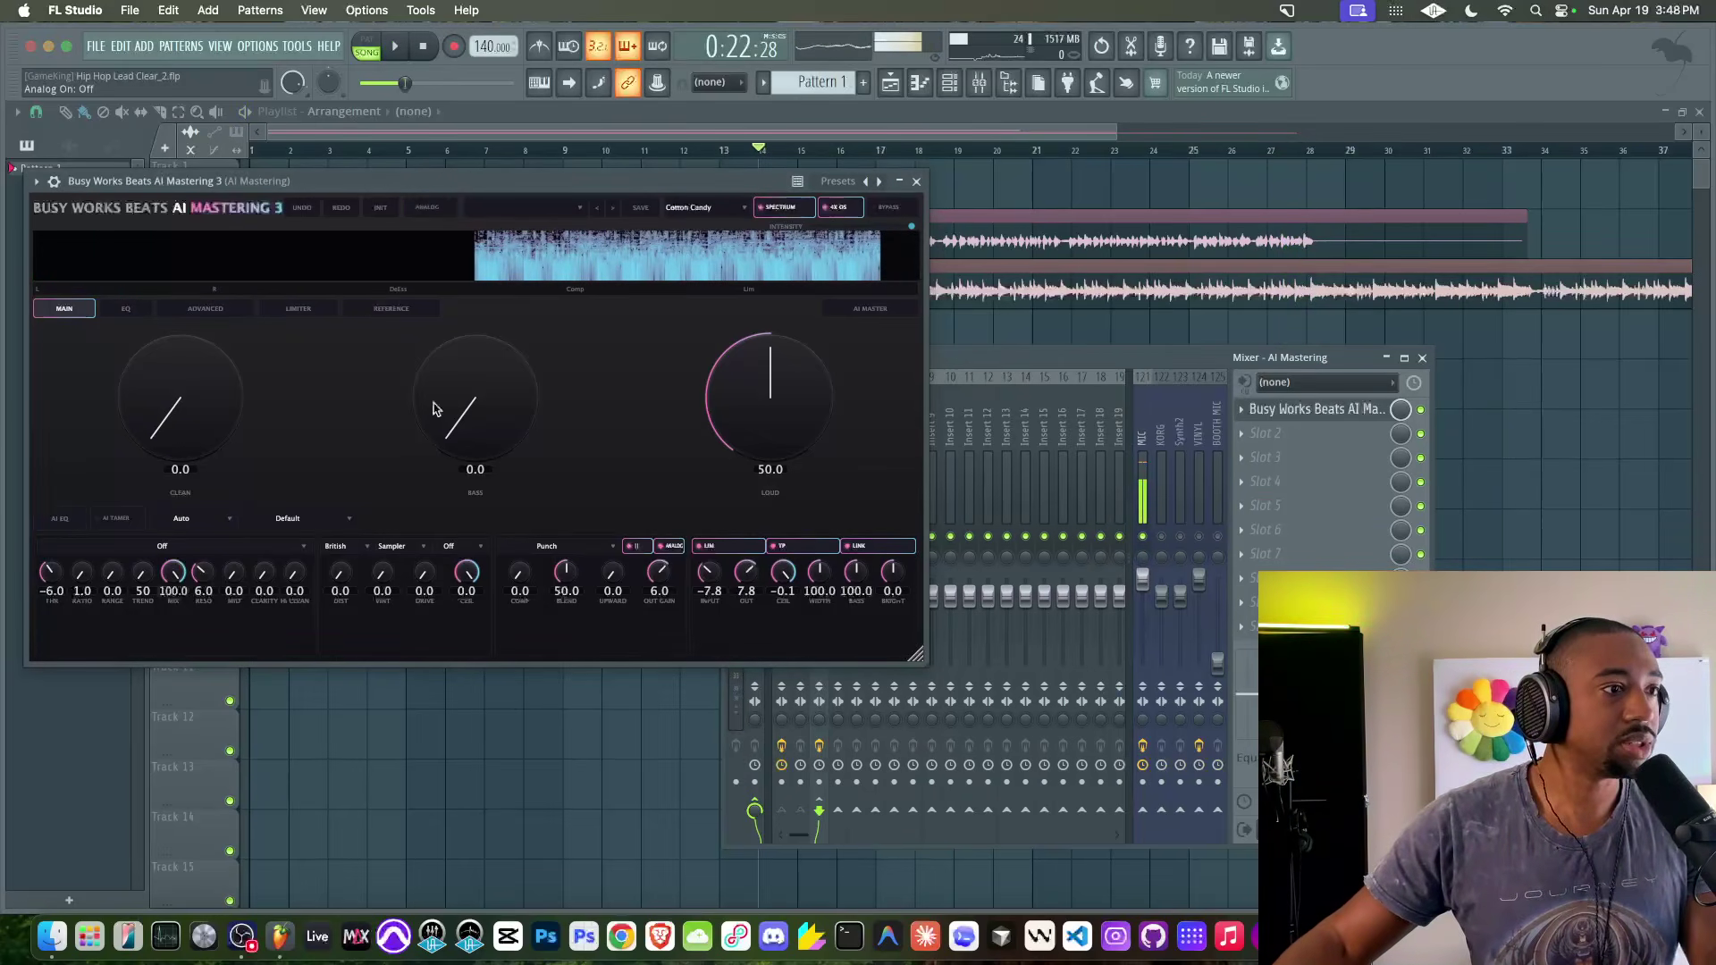
Keep the Sampler vintage type and raise its amount to 73.9 on the AI Mastering track's plugin.
click(398, 547)
click(403, 607)
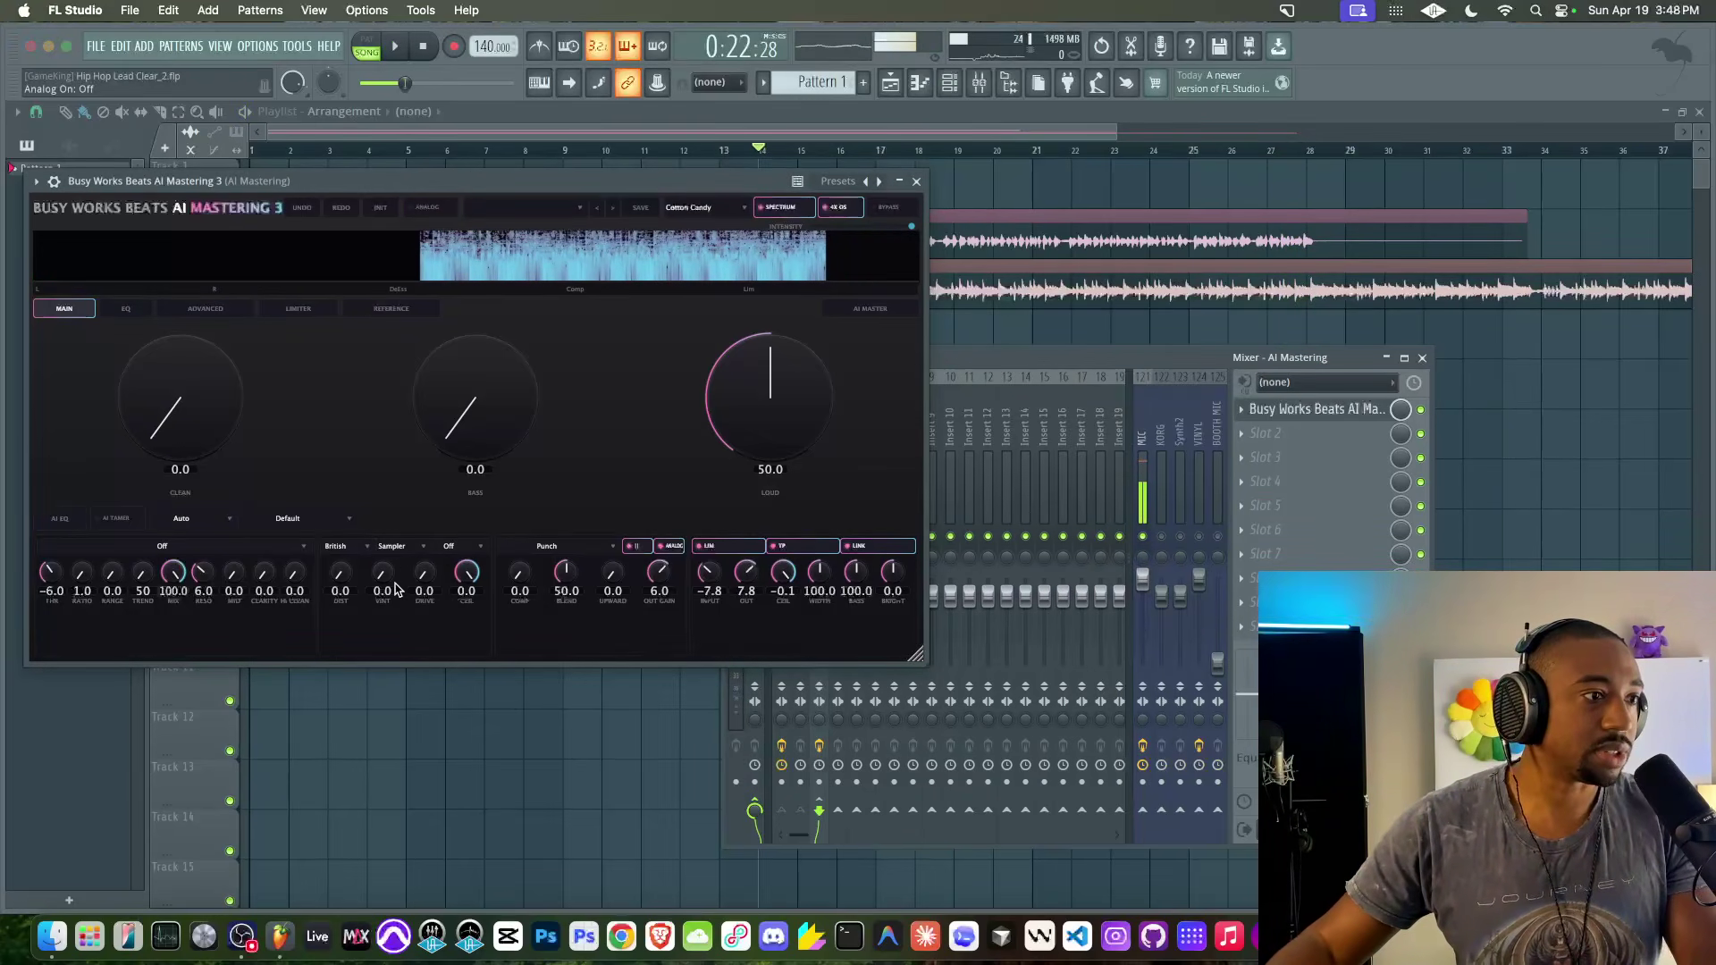
drag(383, 579, 396, 506)
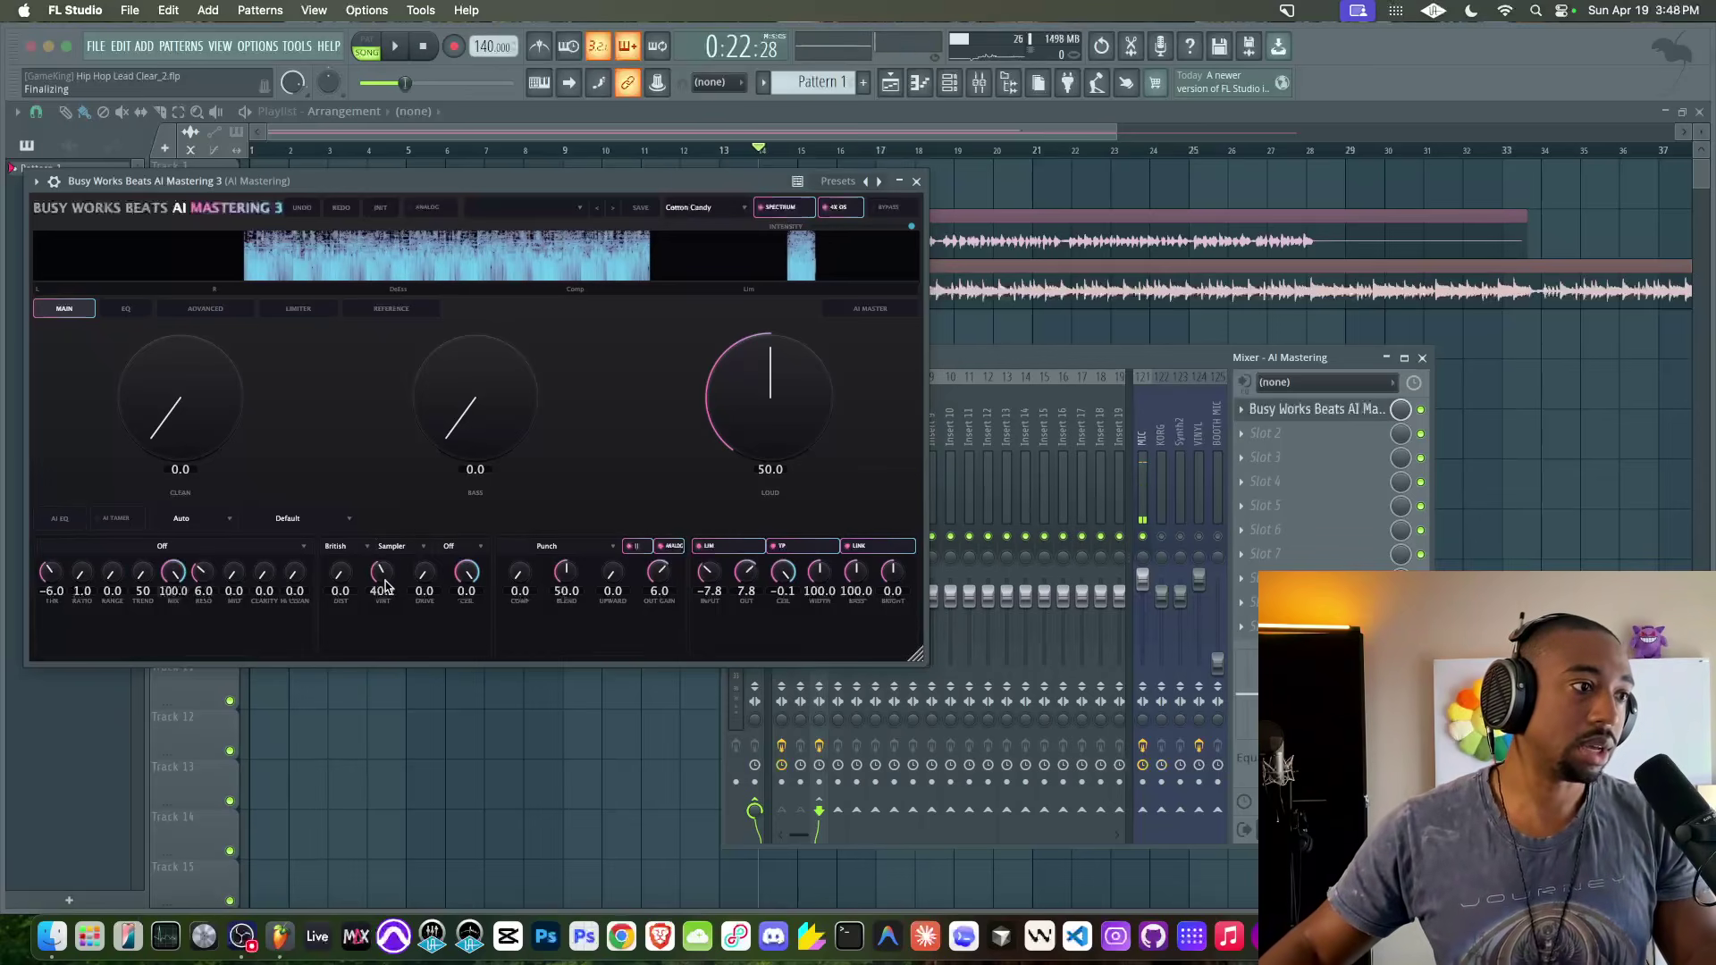
drag(393, 508, 672, 432)
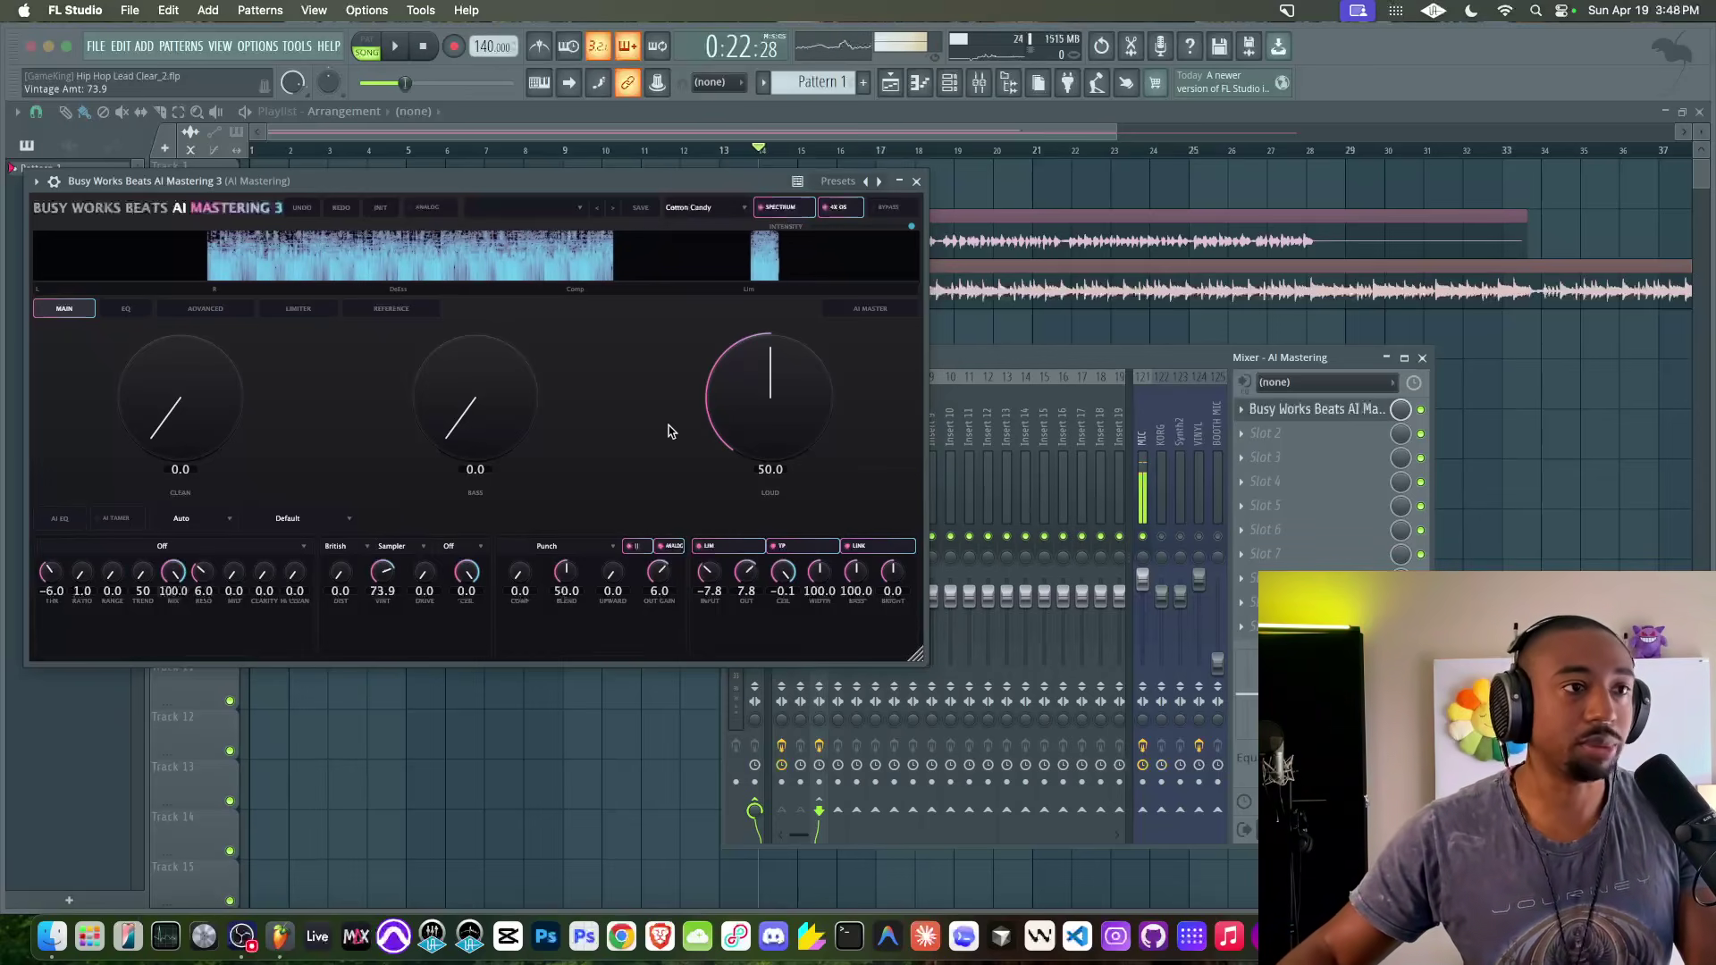
Load Busy Works Beats AI Mastering 3 into the first effect slot of Insert 2 and close its window.
click(916, 180)
click(802, 456)
click(1270, 416)
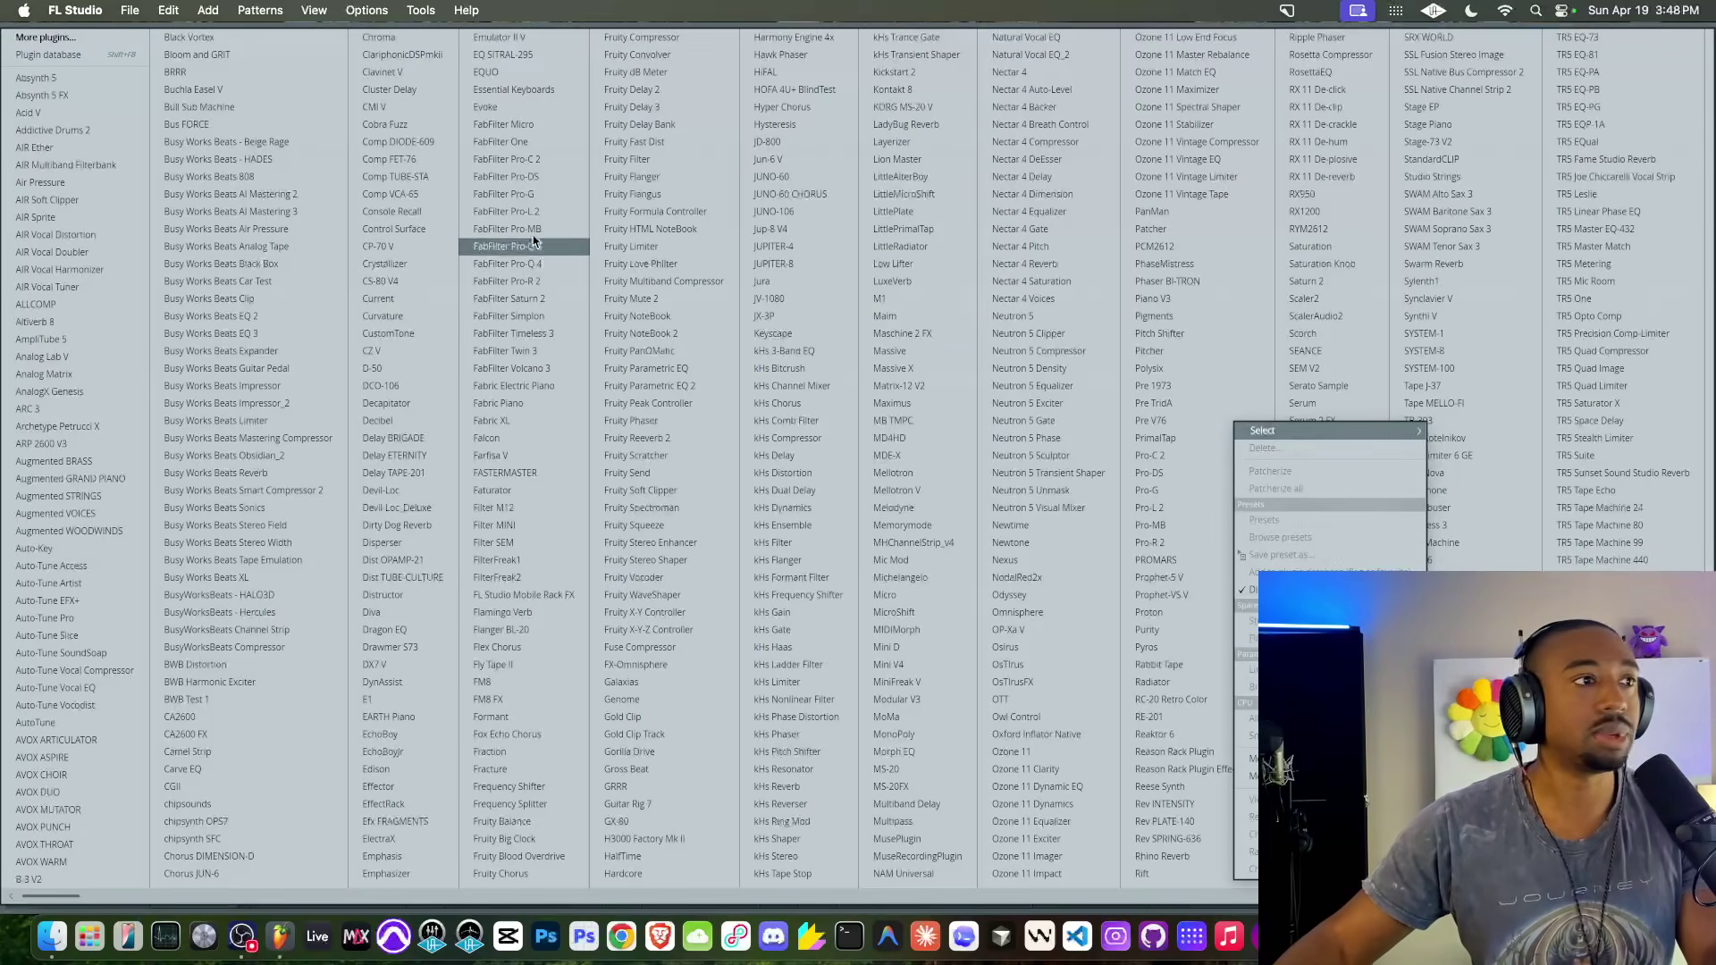
click(322, 219)
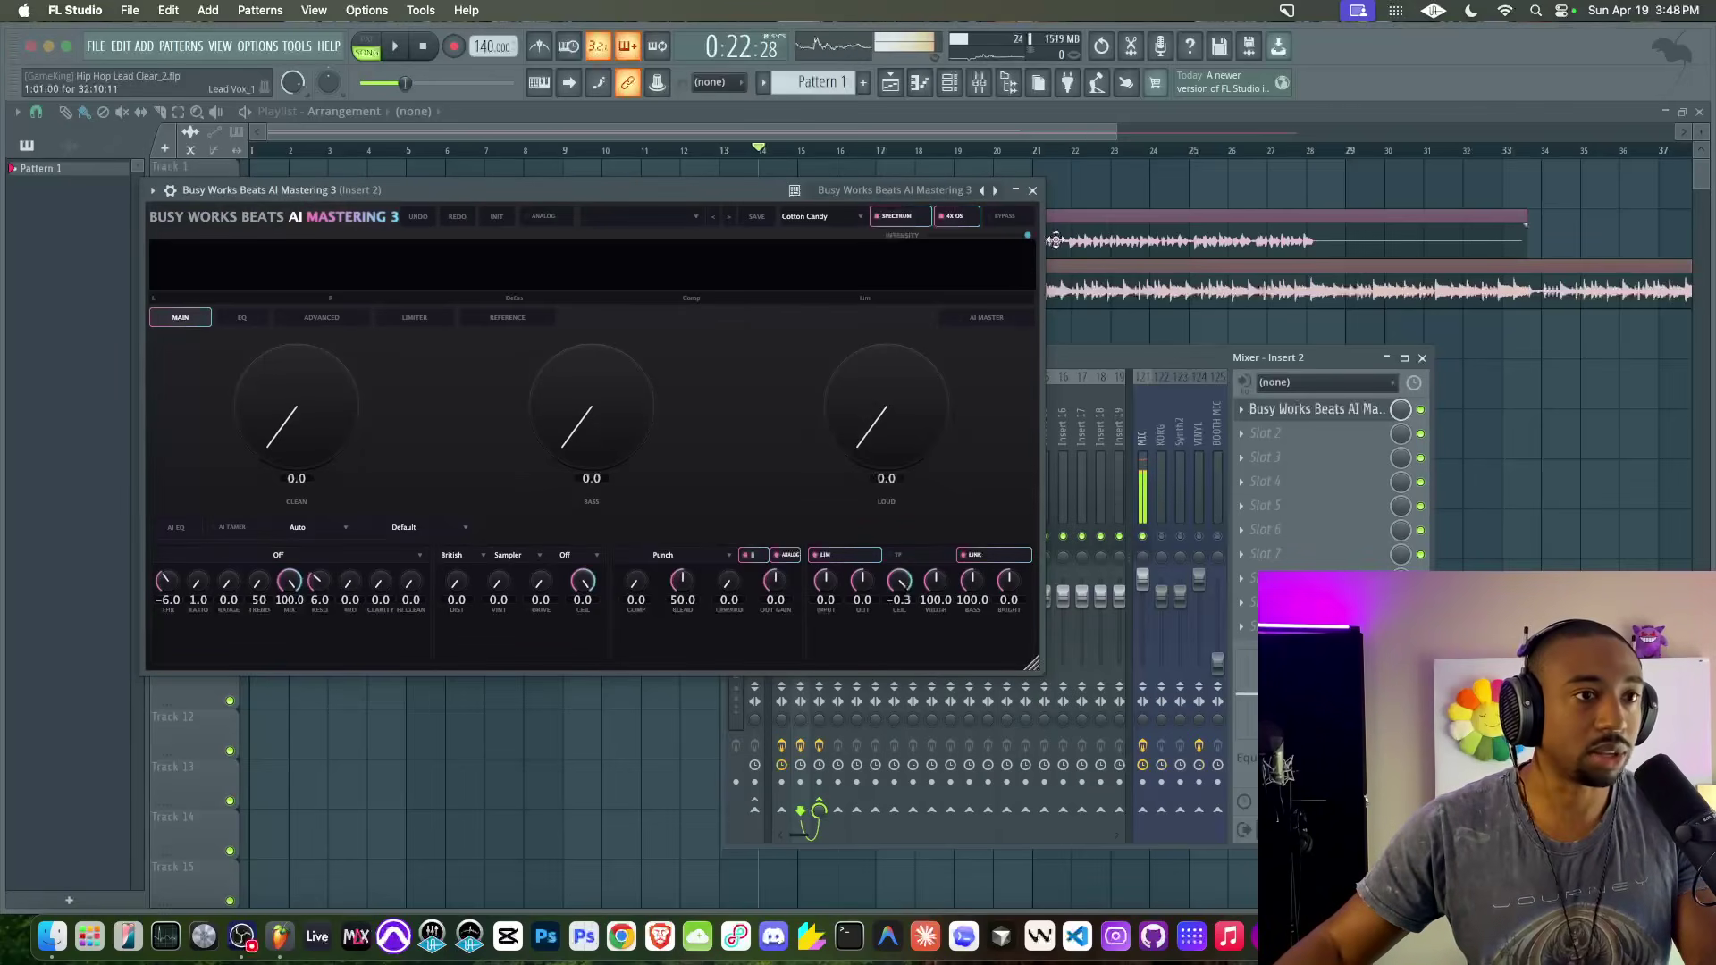
click(1033, 192)
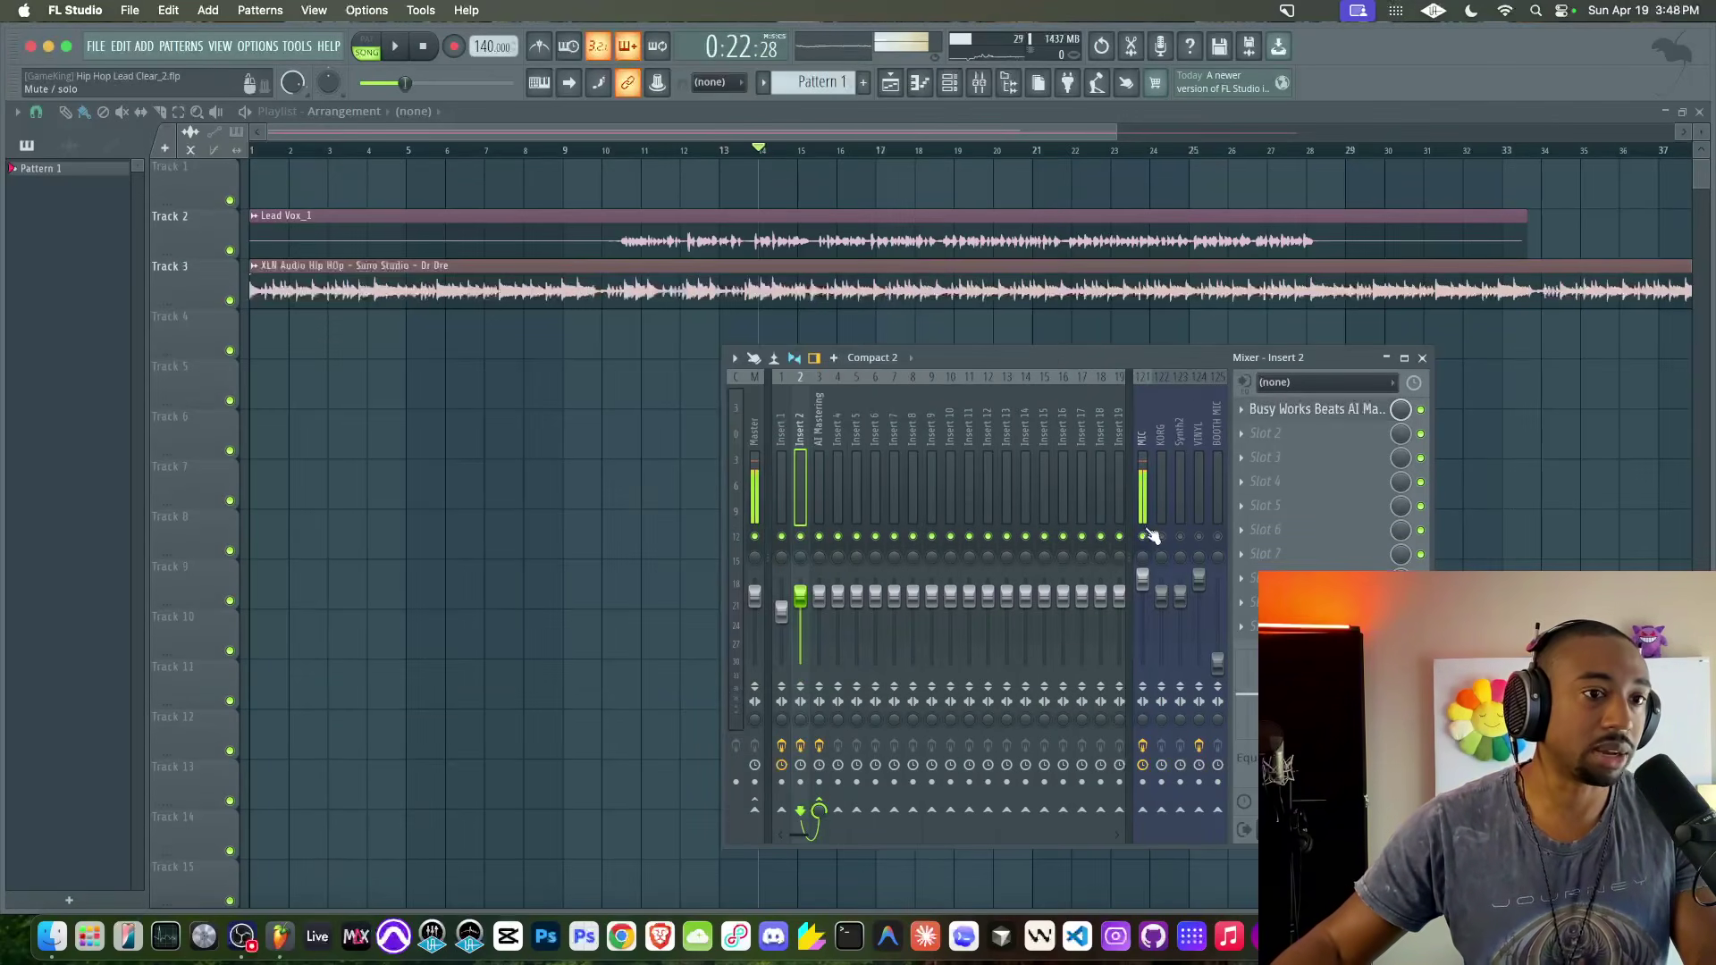
Switch from the AI Mastering track to Insert 2's AI Mastering 3 and set its Sampler vintage amount to 100 during playback.
click(824, 447)
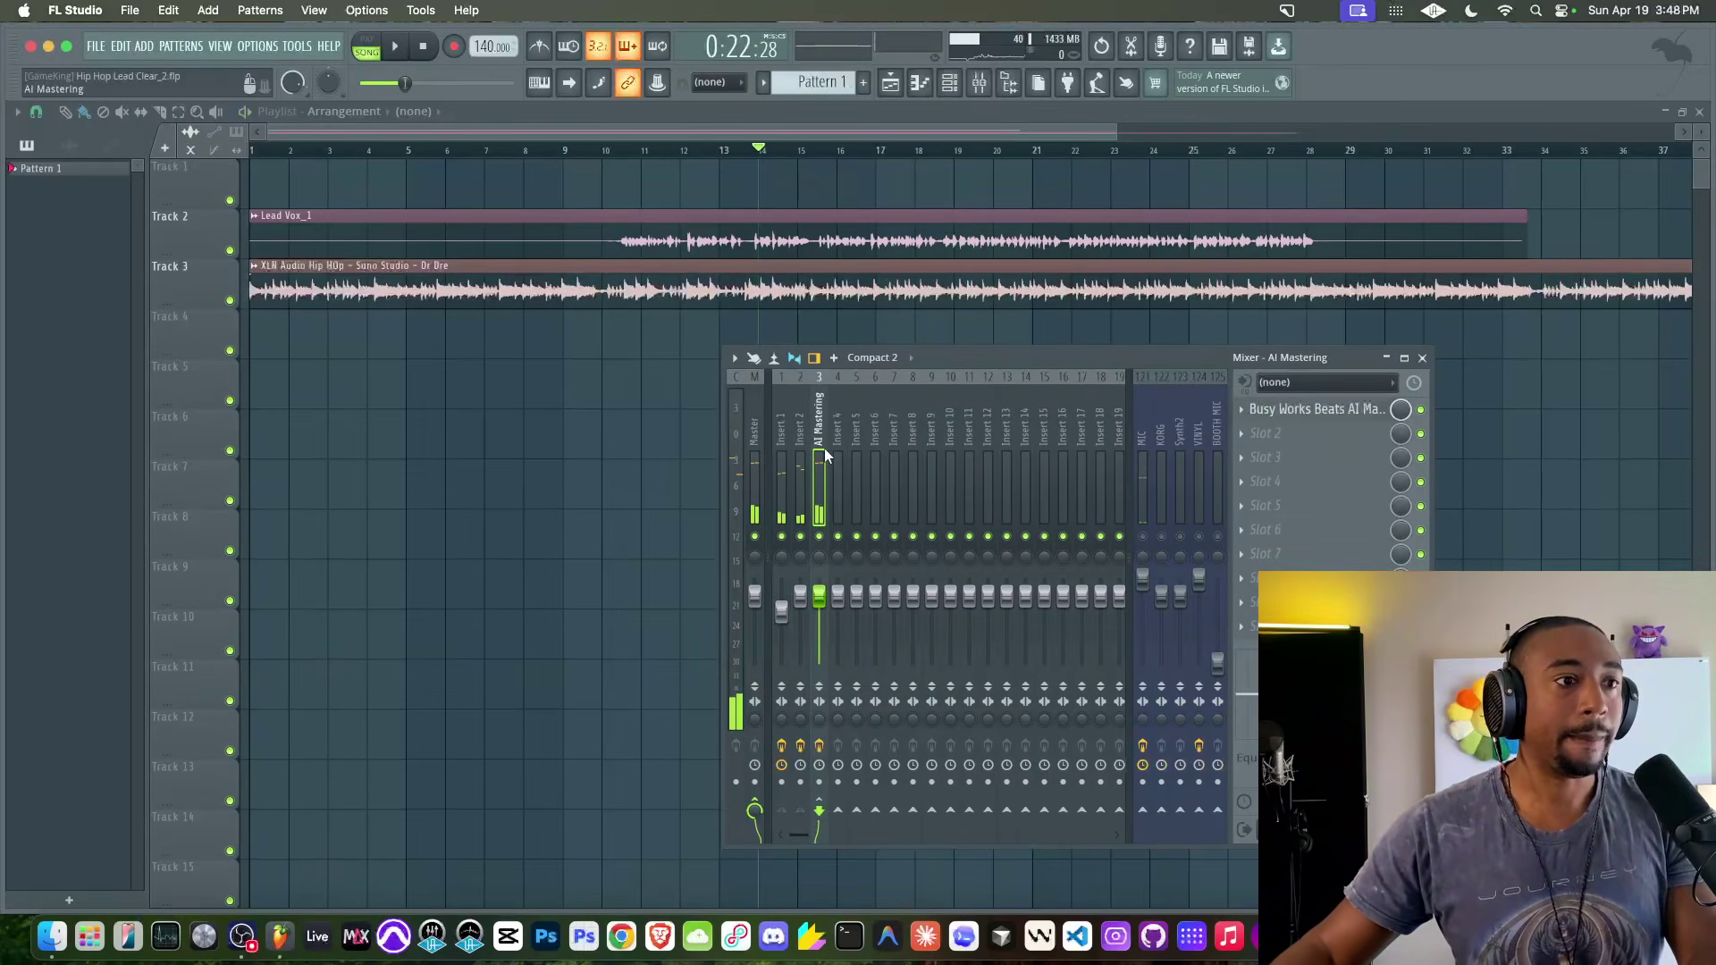
click(1288, 413)
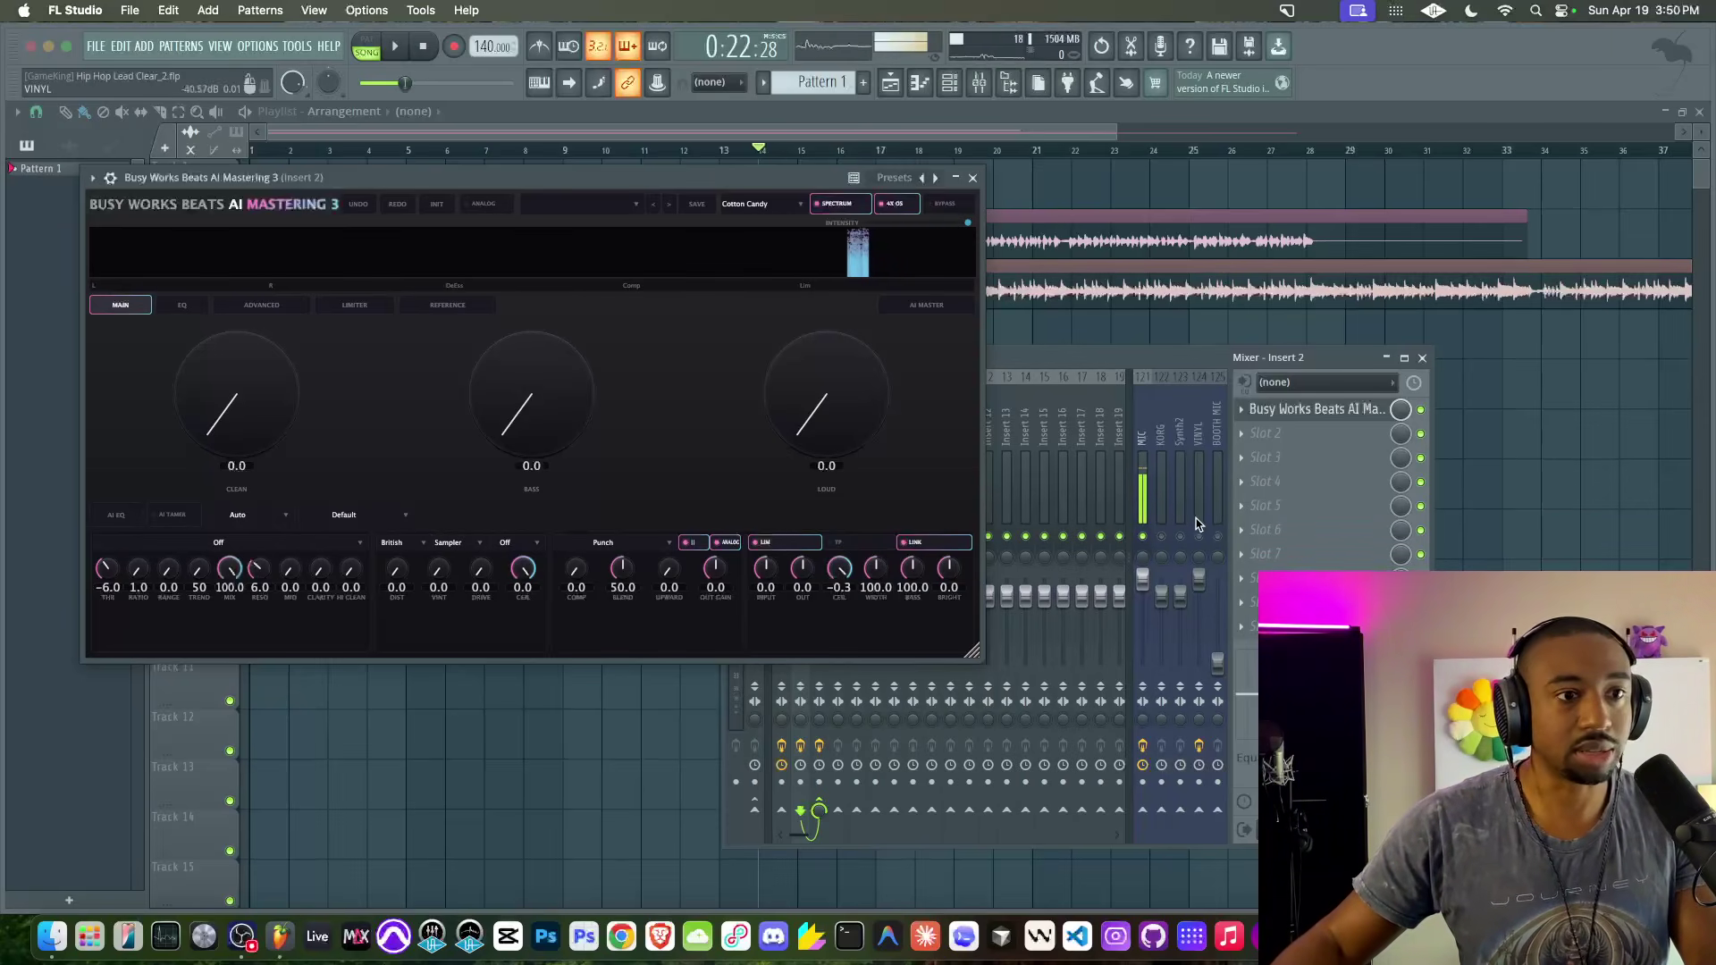
key(space)
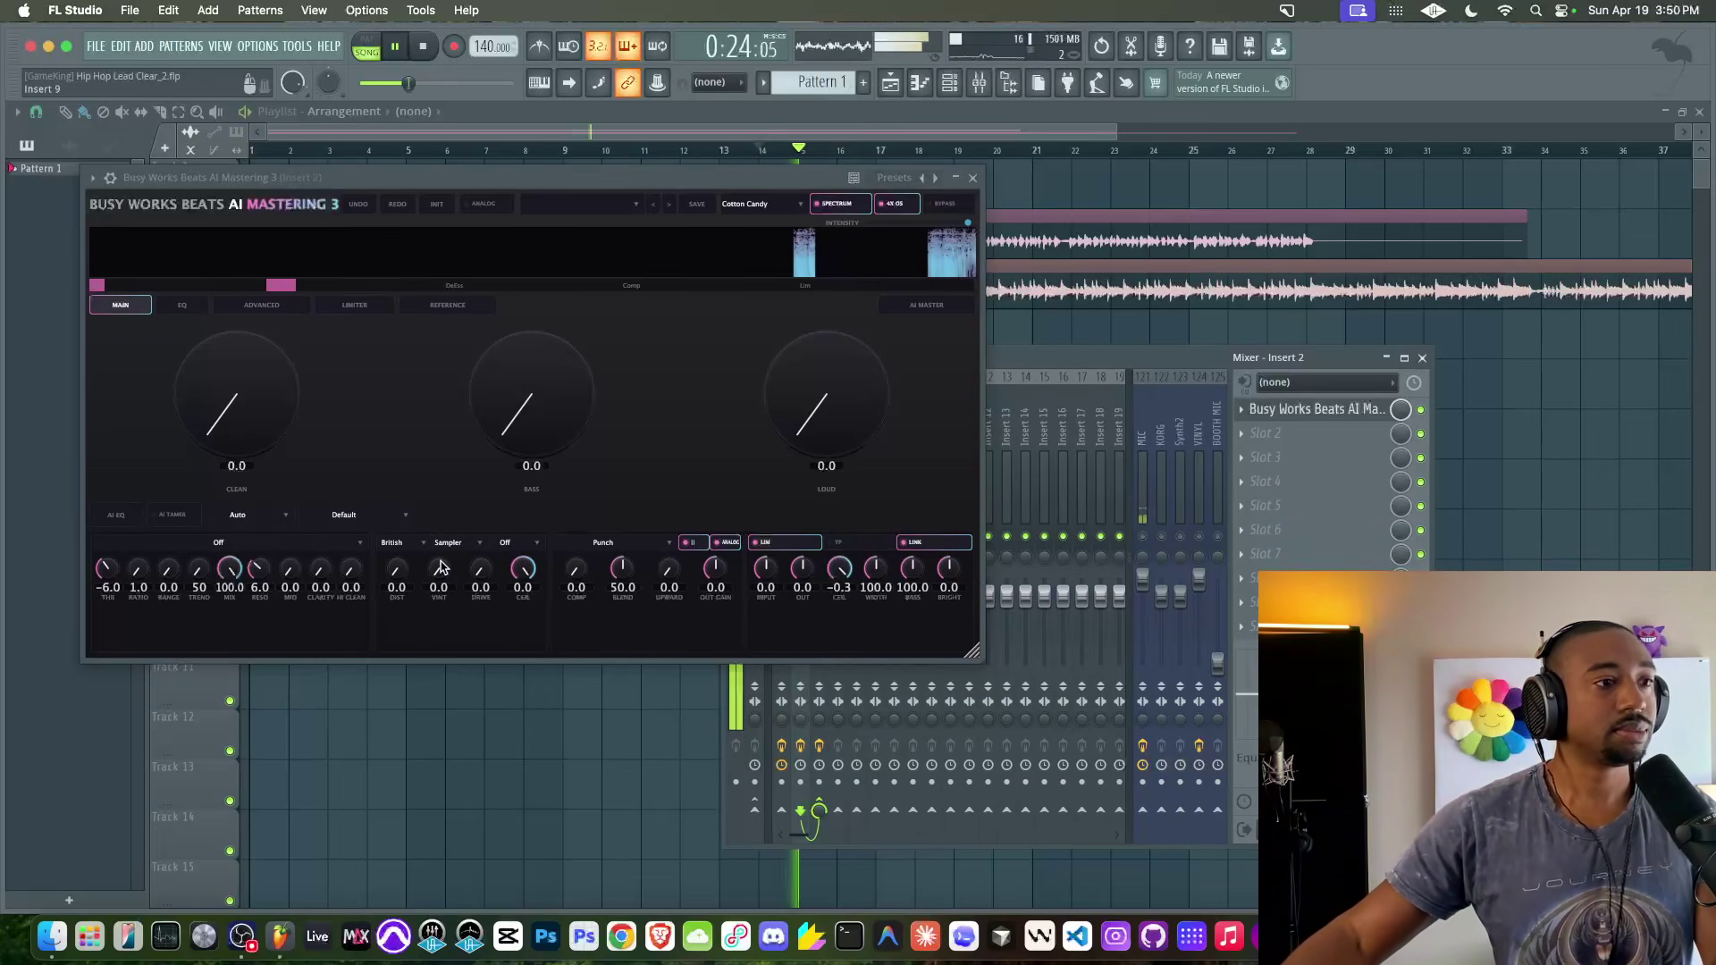
drag(441, 573, 459, 325)
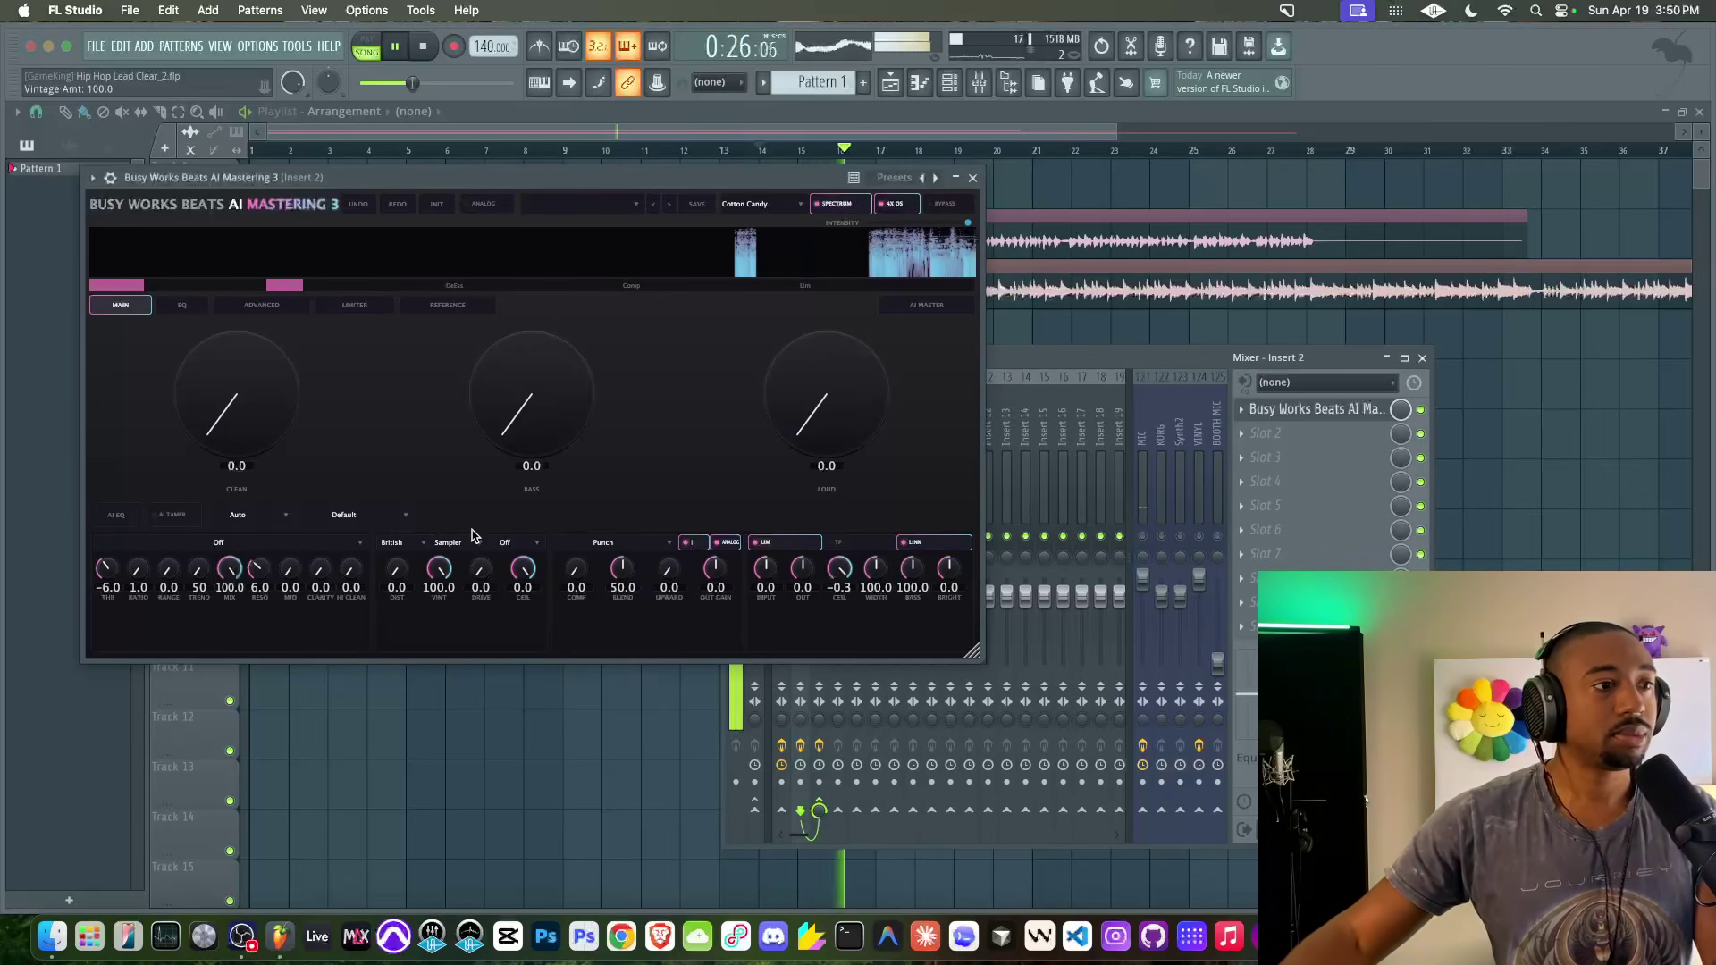
Set the distortion type of Insert 2's AI Mastering 3 to Reel with an amount of 47.
click(420, 543)
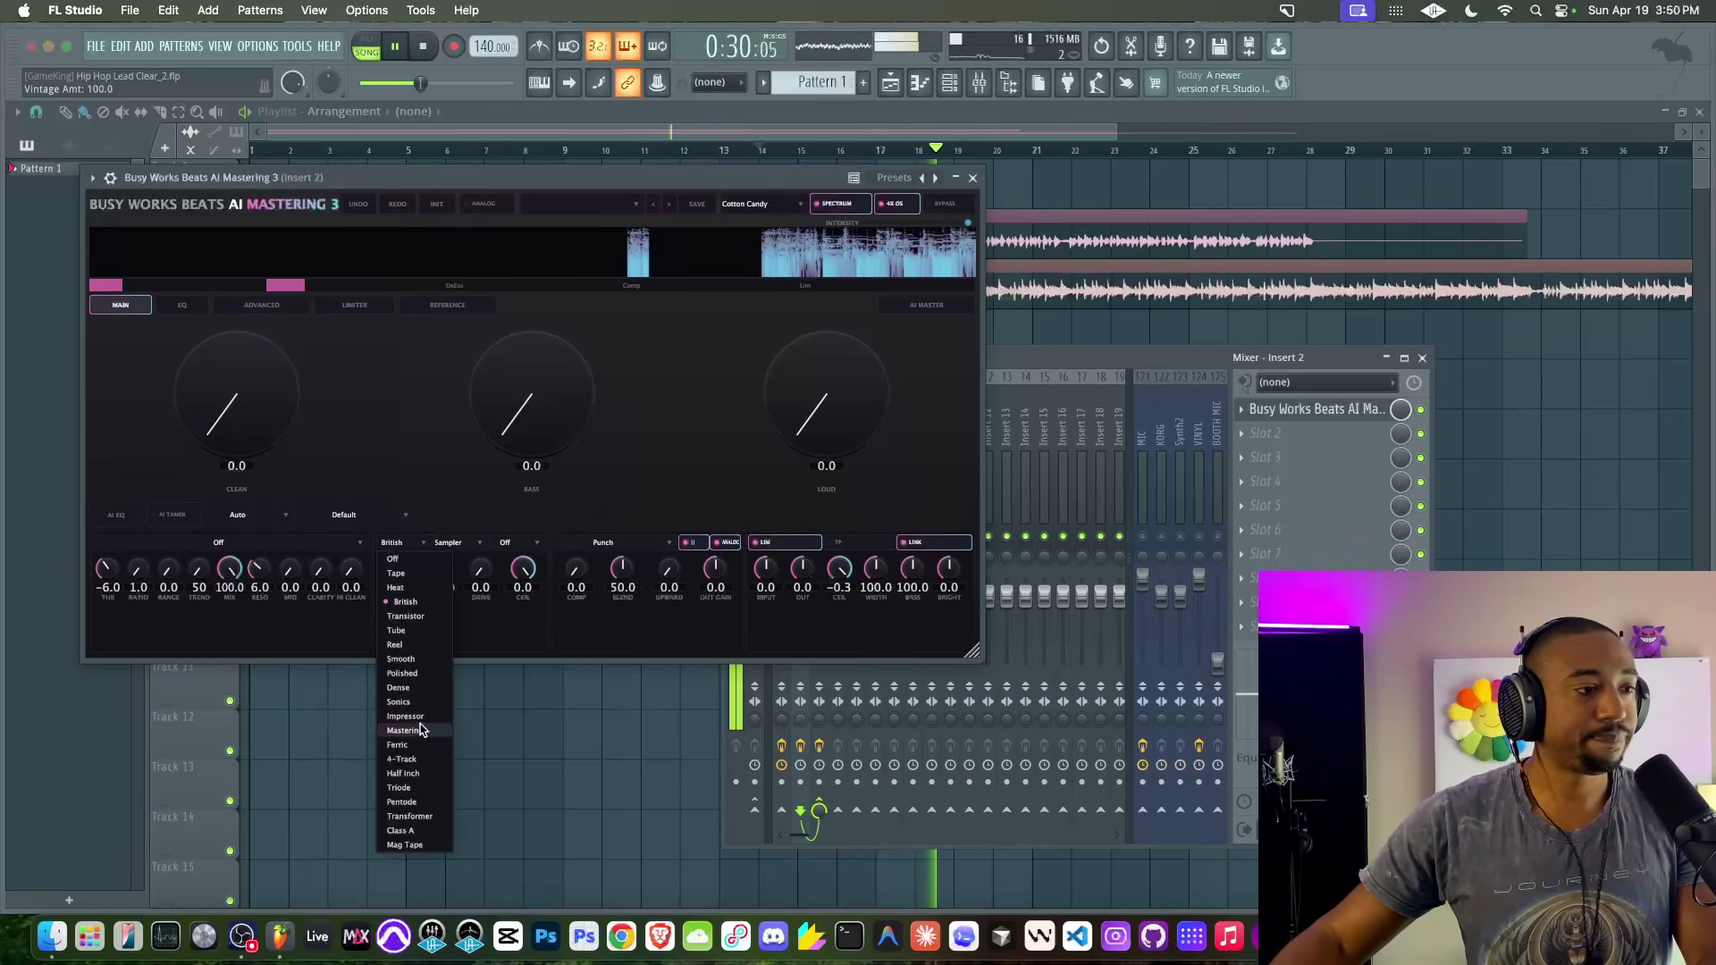
click(416, 645)
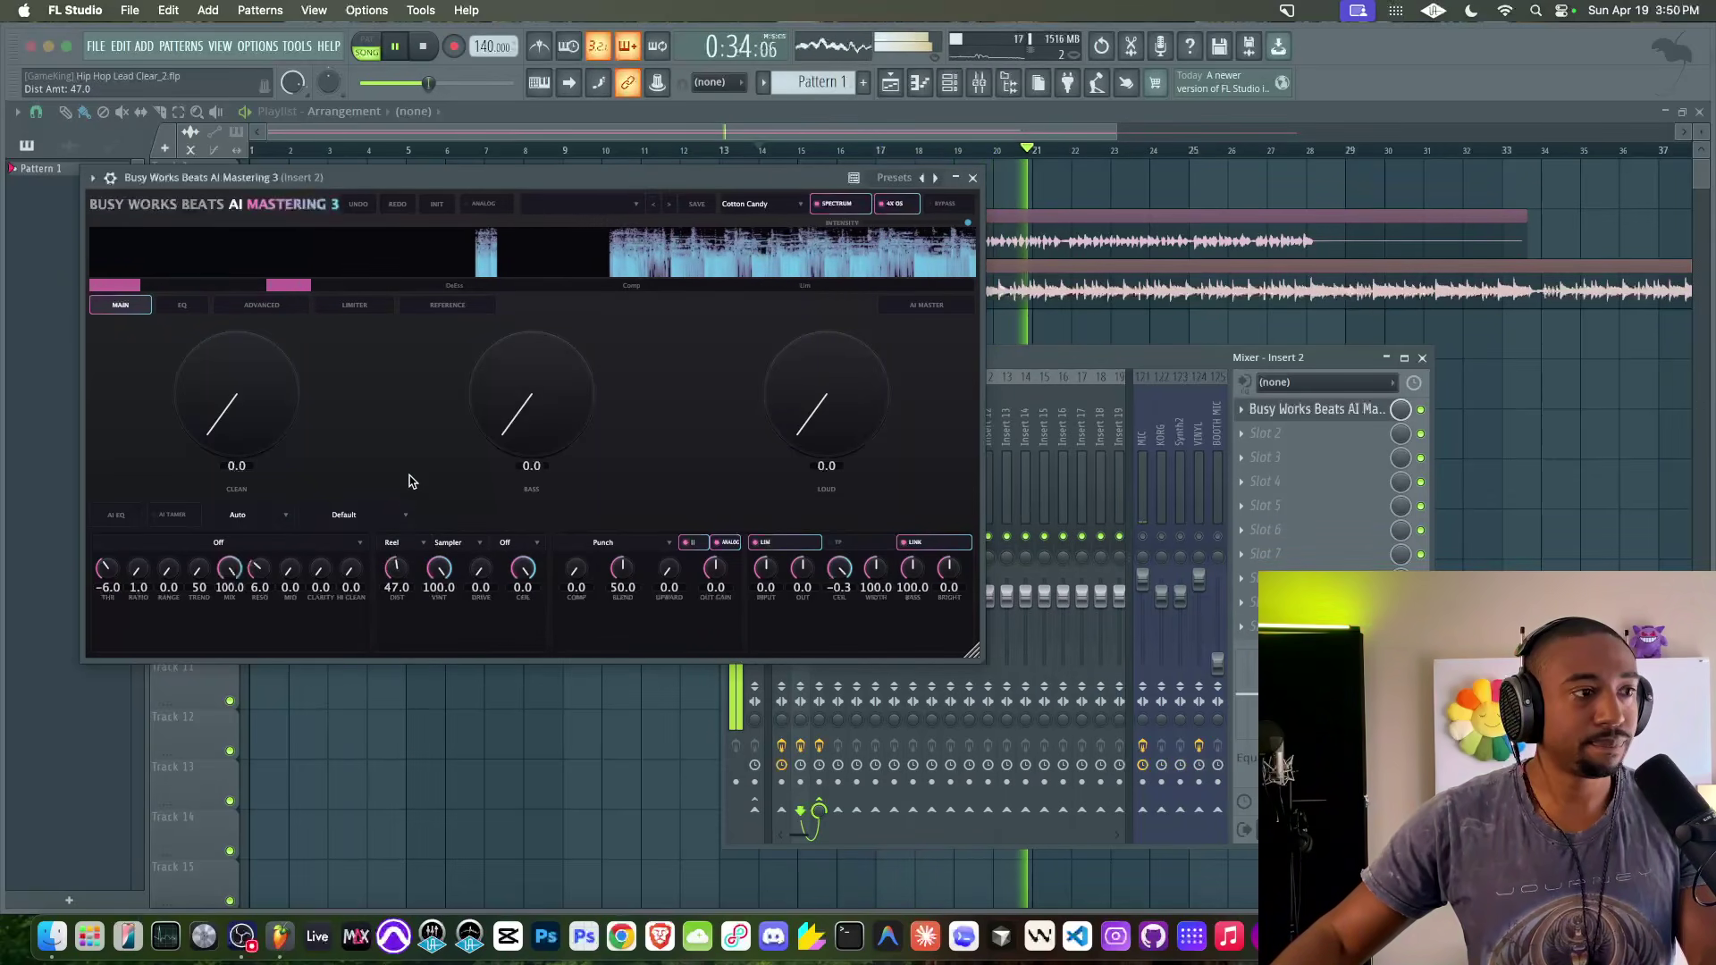
click(1143, 537)
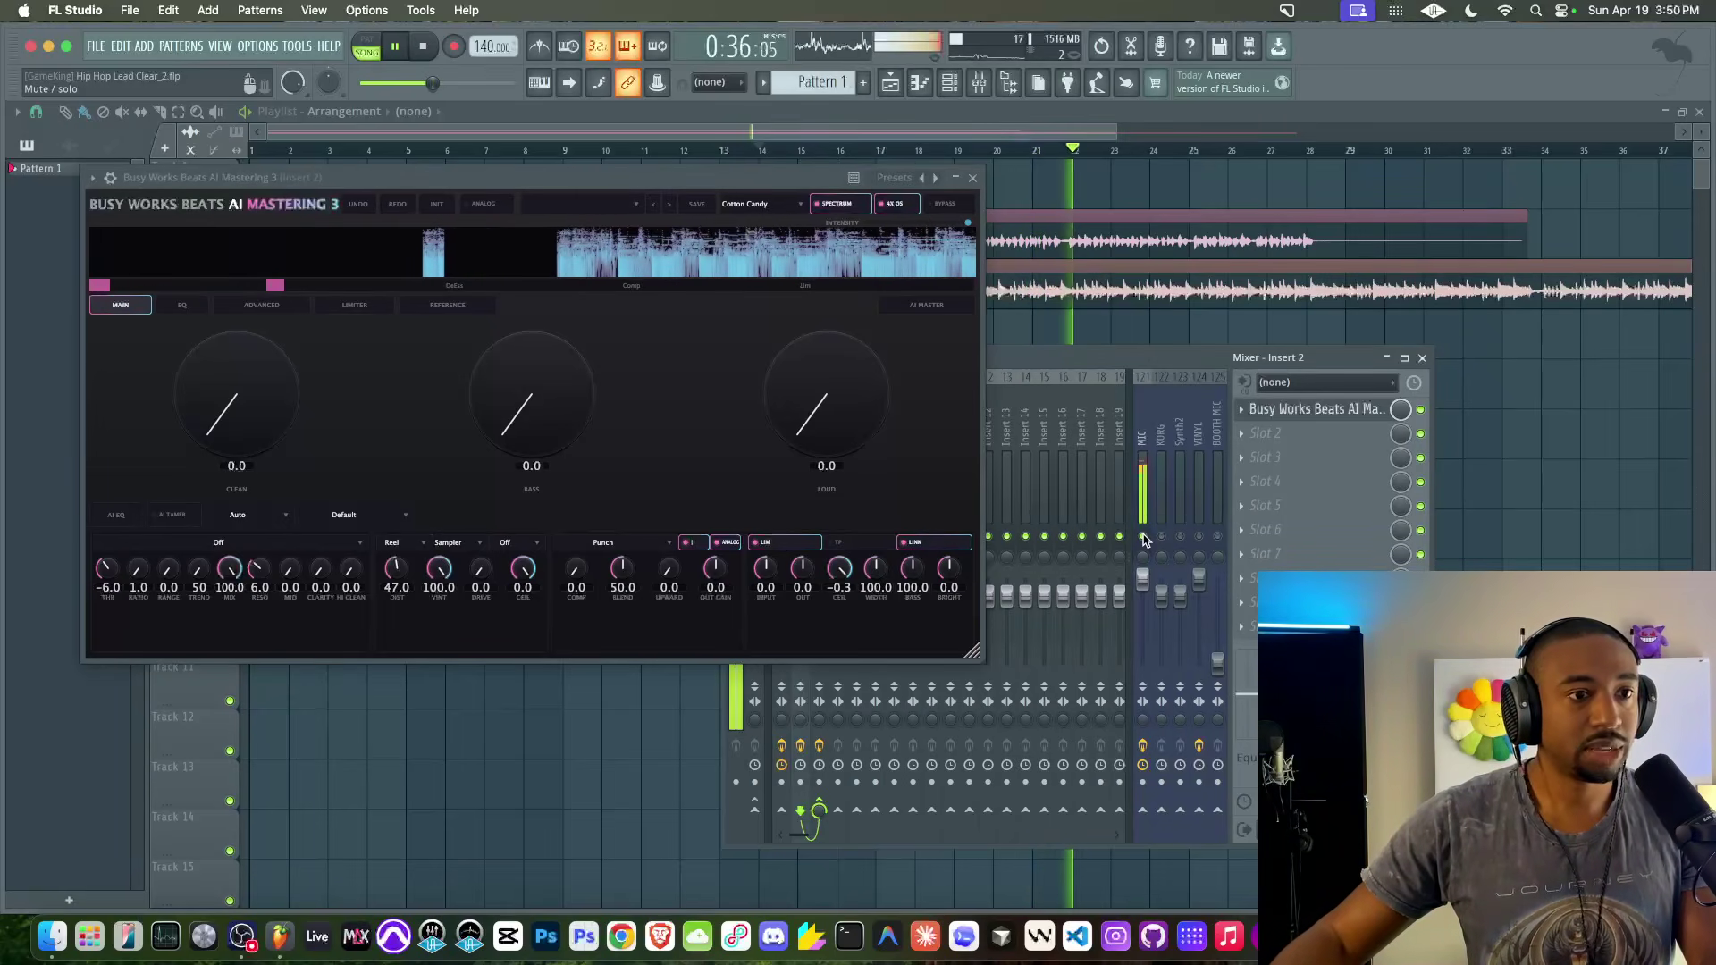
Reduce the Reel distortion amount to 41.5 and turn on Analog mode in Insert 2's AI Mastering 3.
click(397, 543)
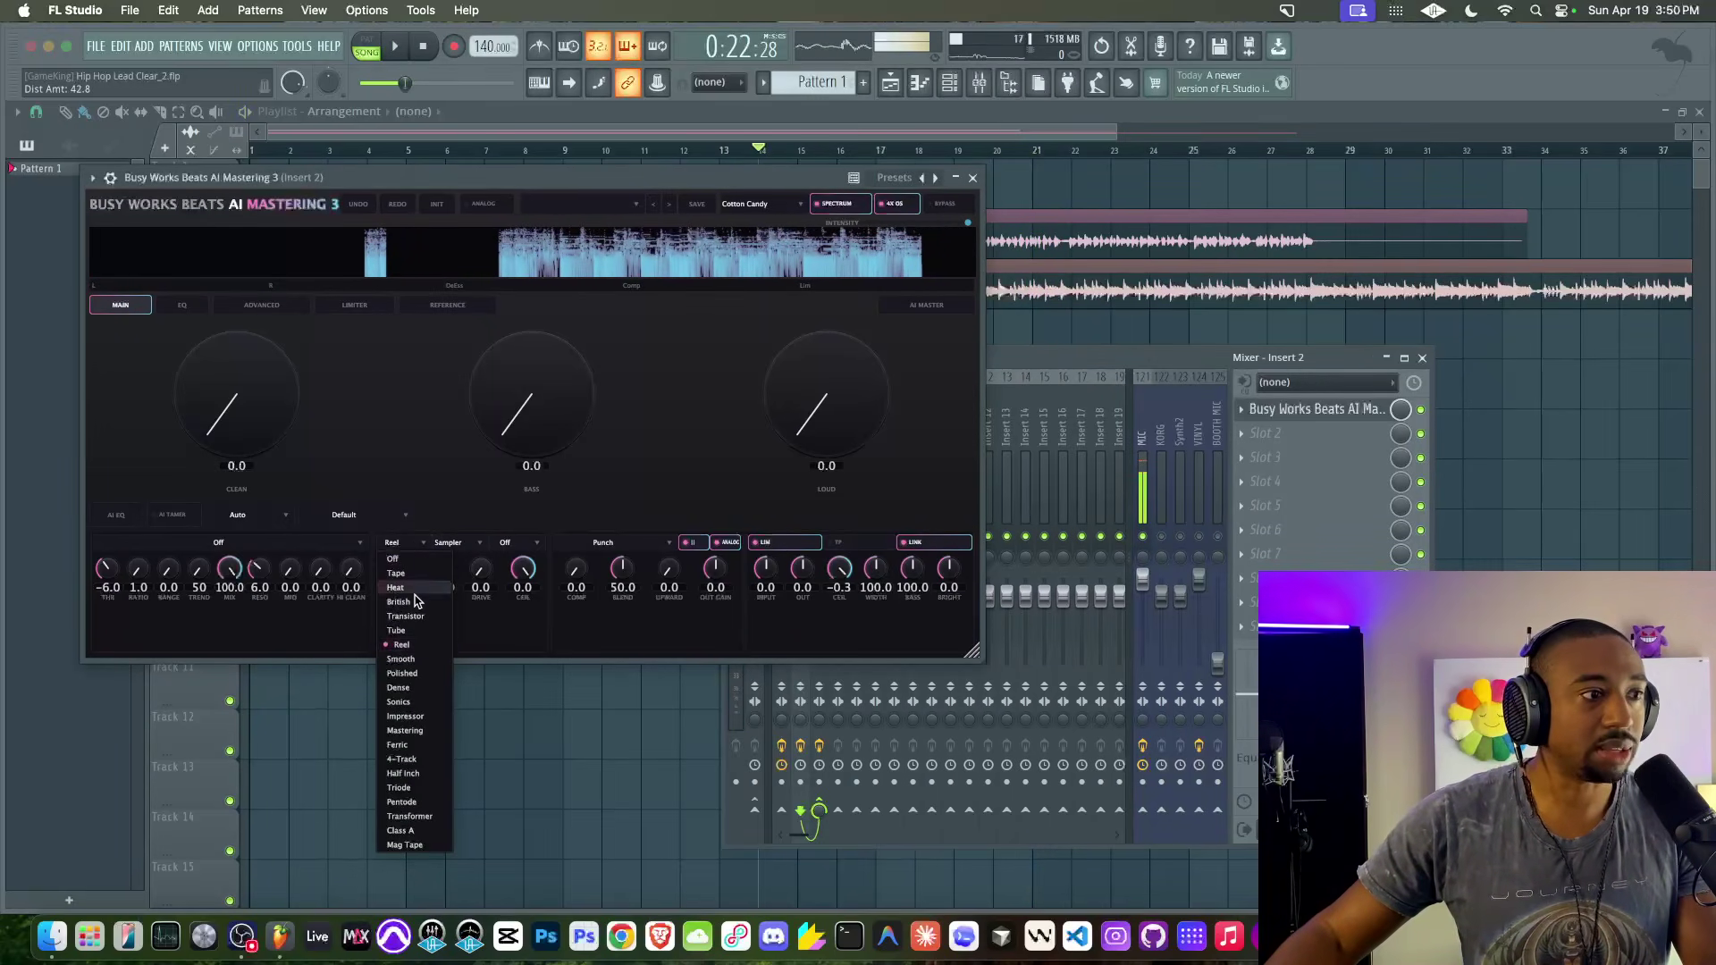
click(462, 644)
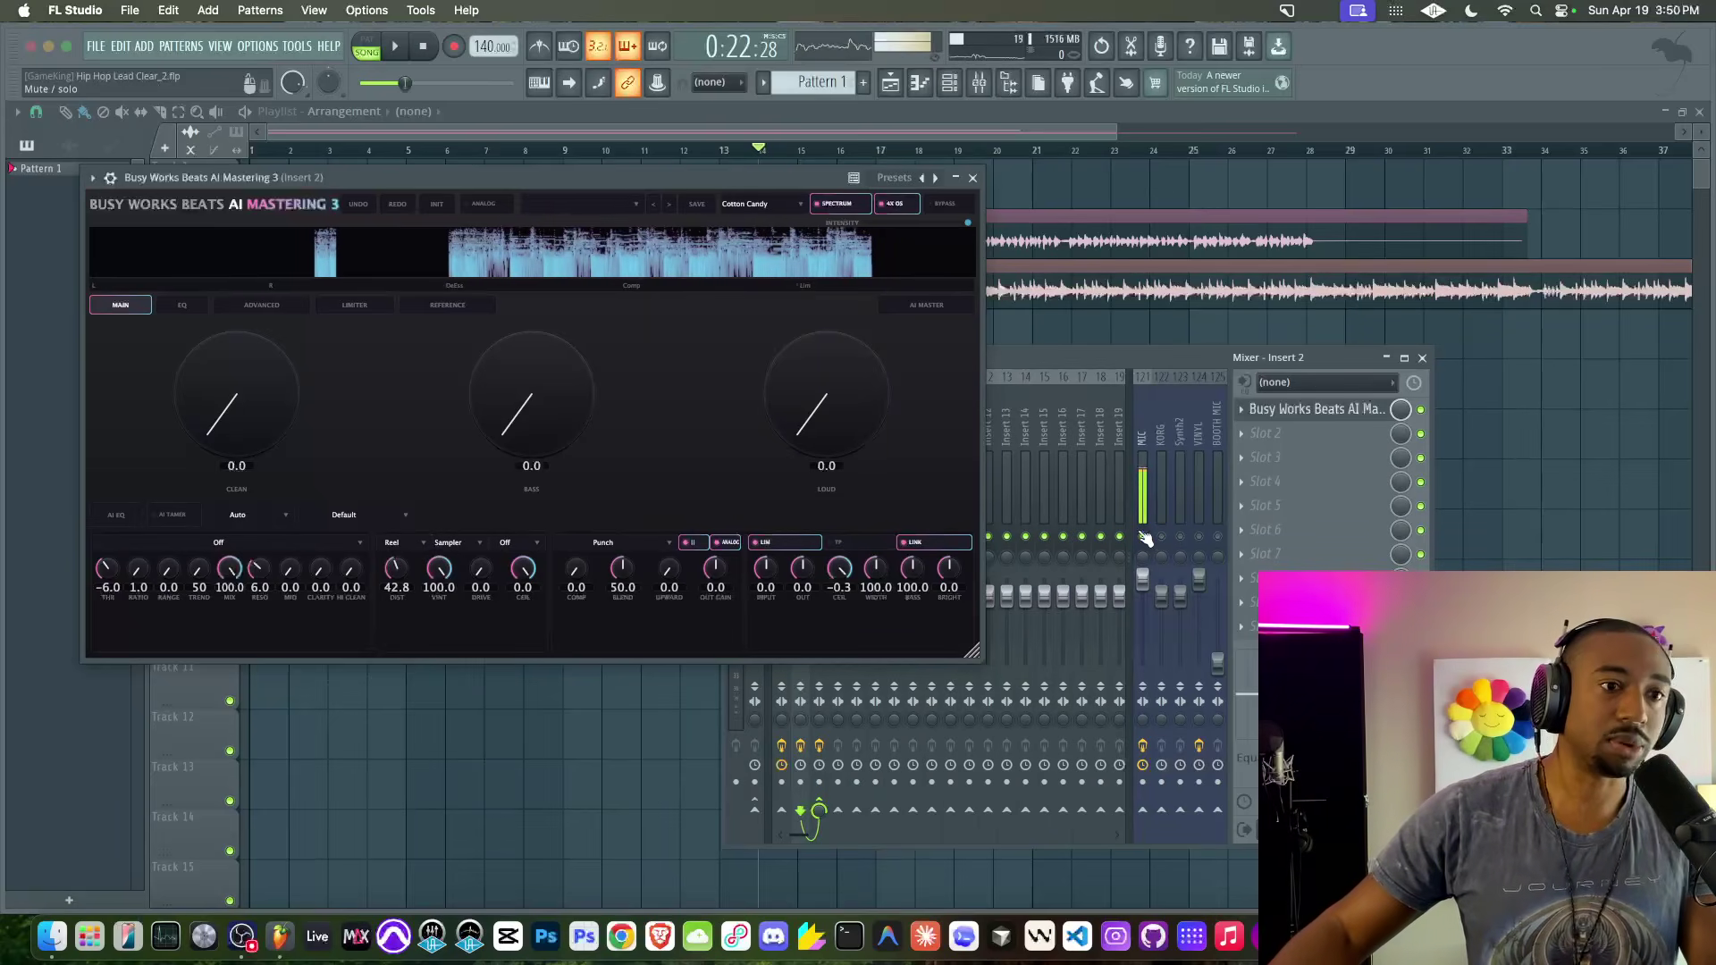
key(space)
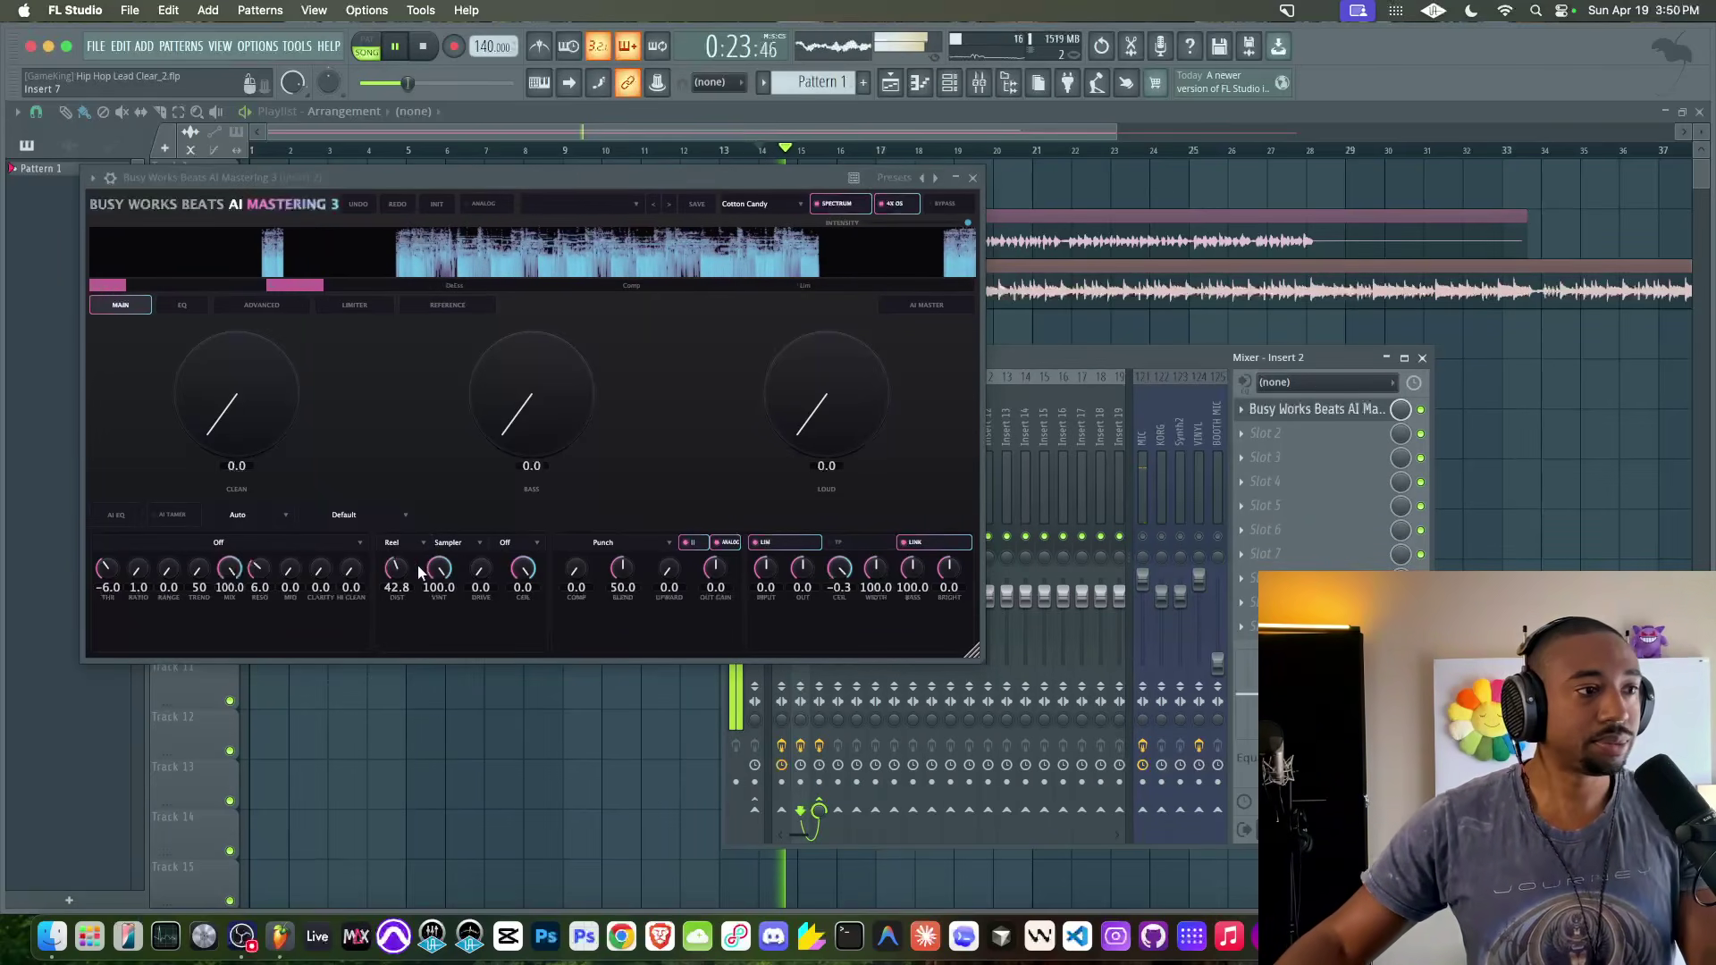
drag(423, 572, 408, 573)
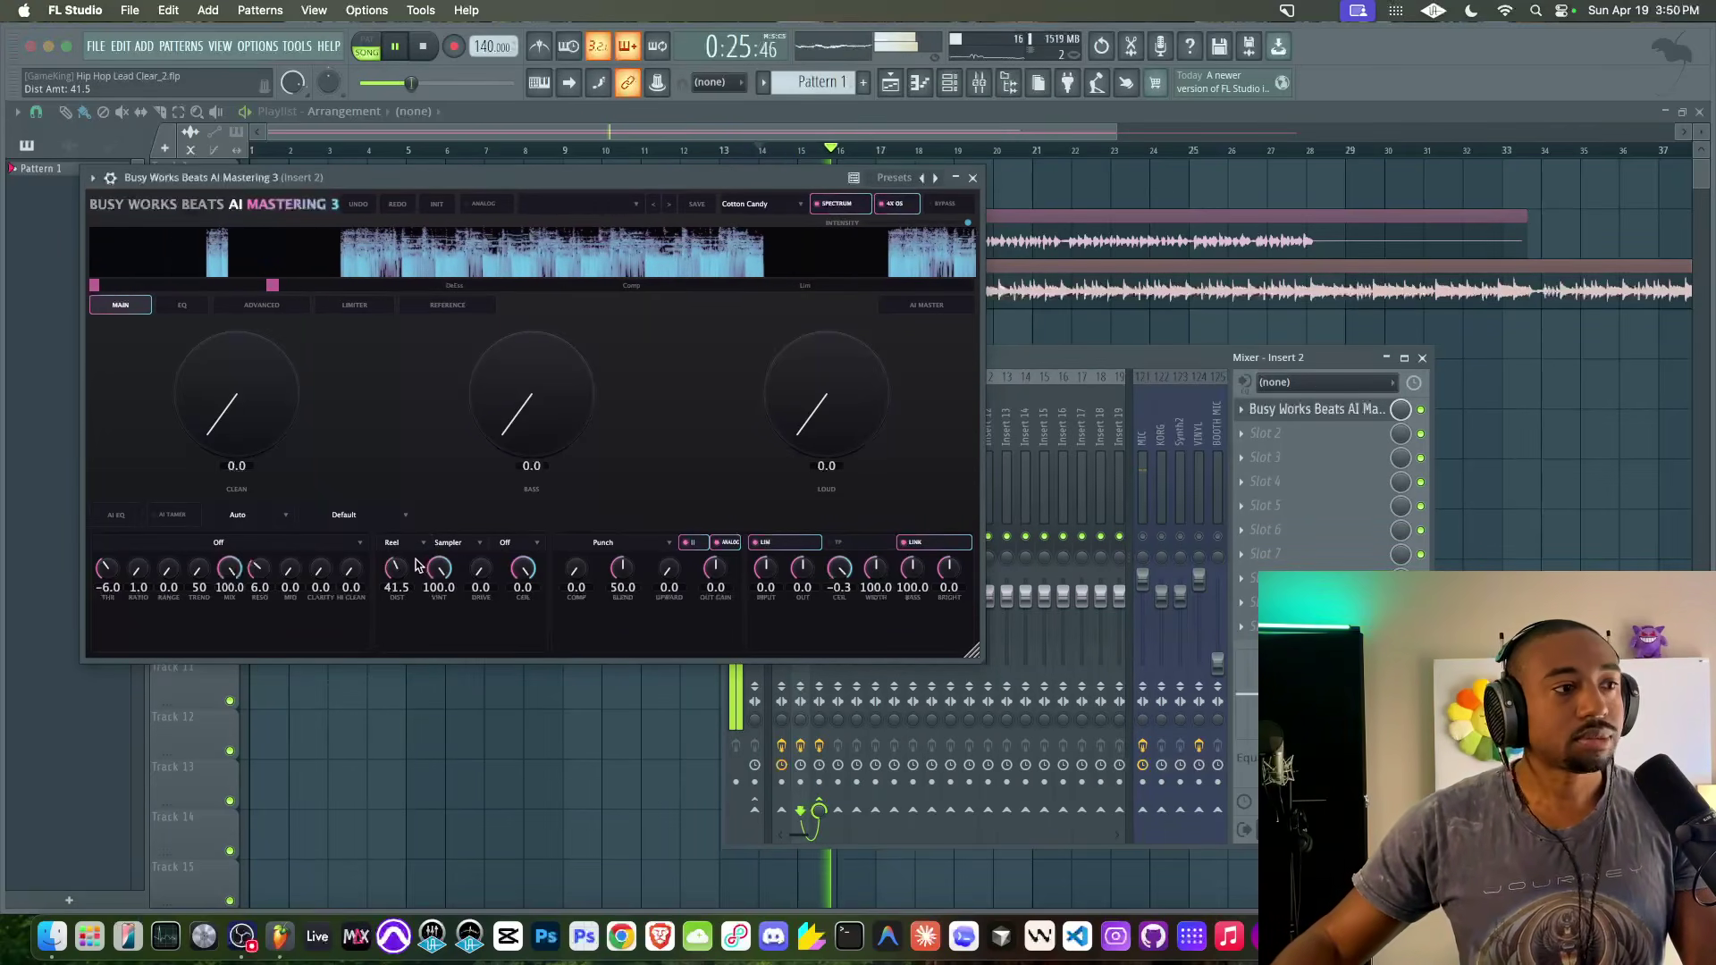
click(507, 211)
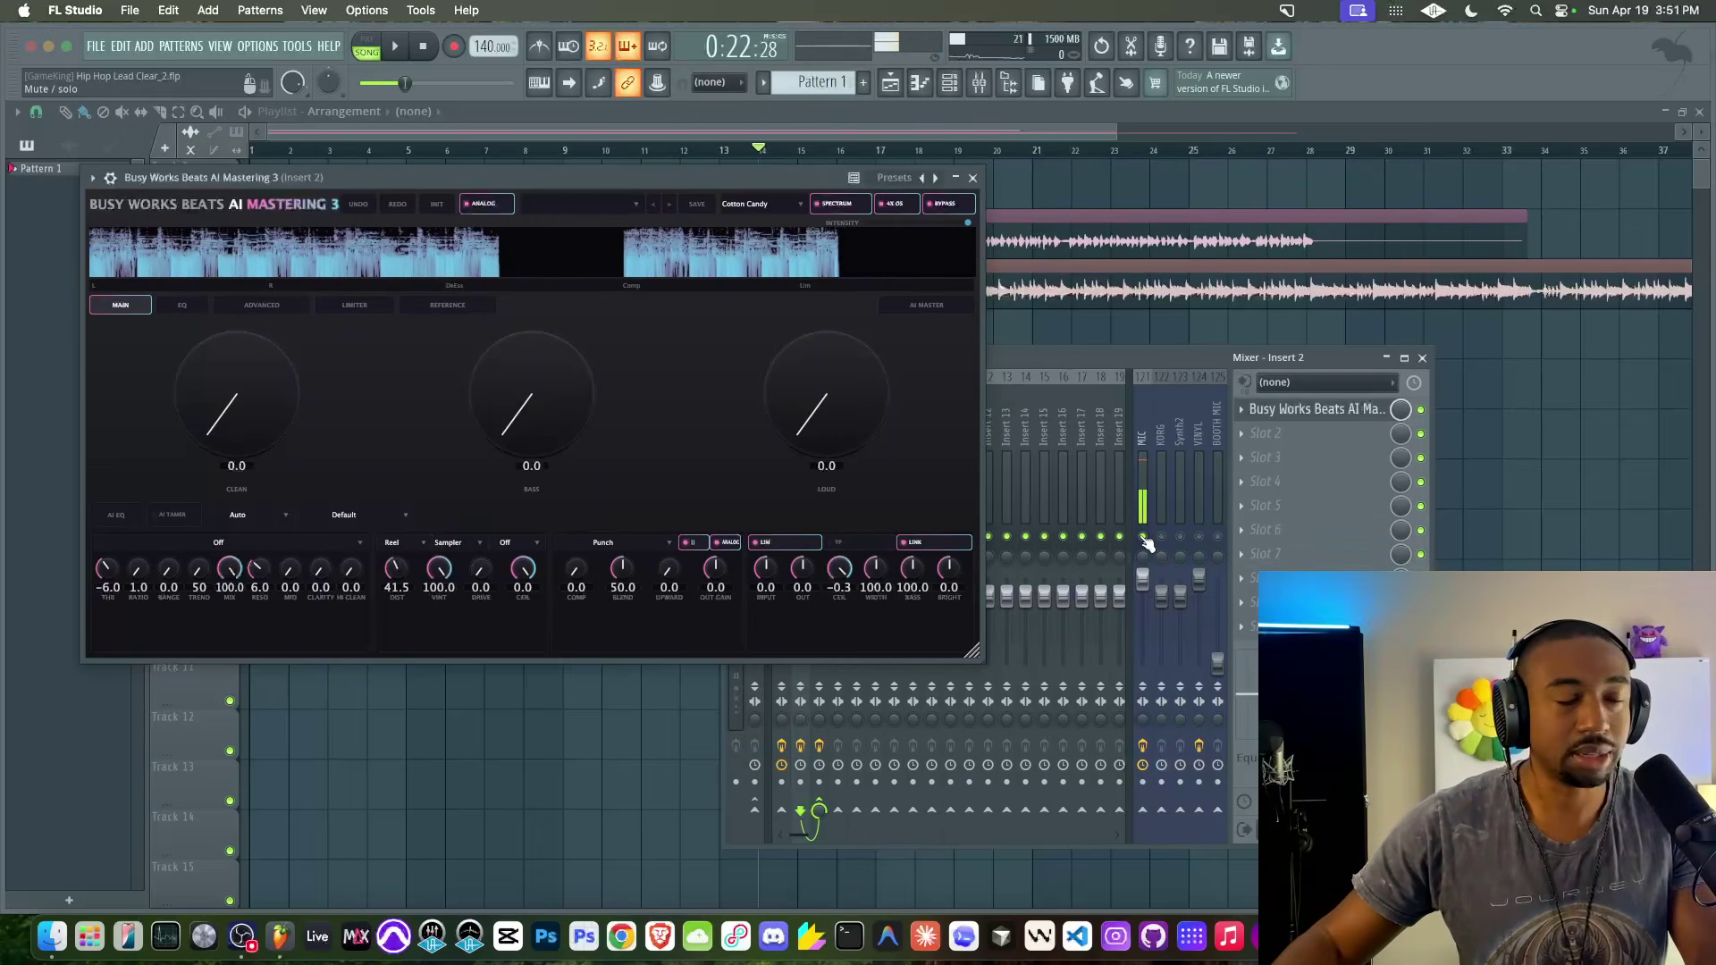
Play the mix with Insert 2's AI Mastering 3 bypassed and turn its bypass off.
key(space)
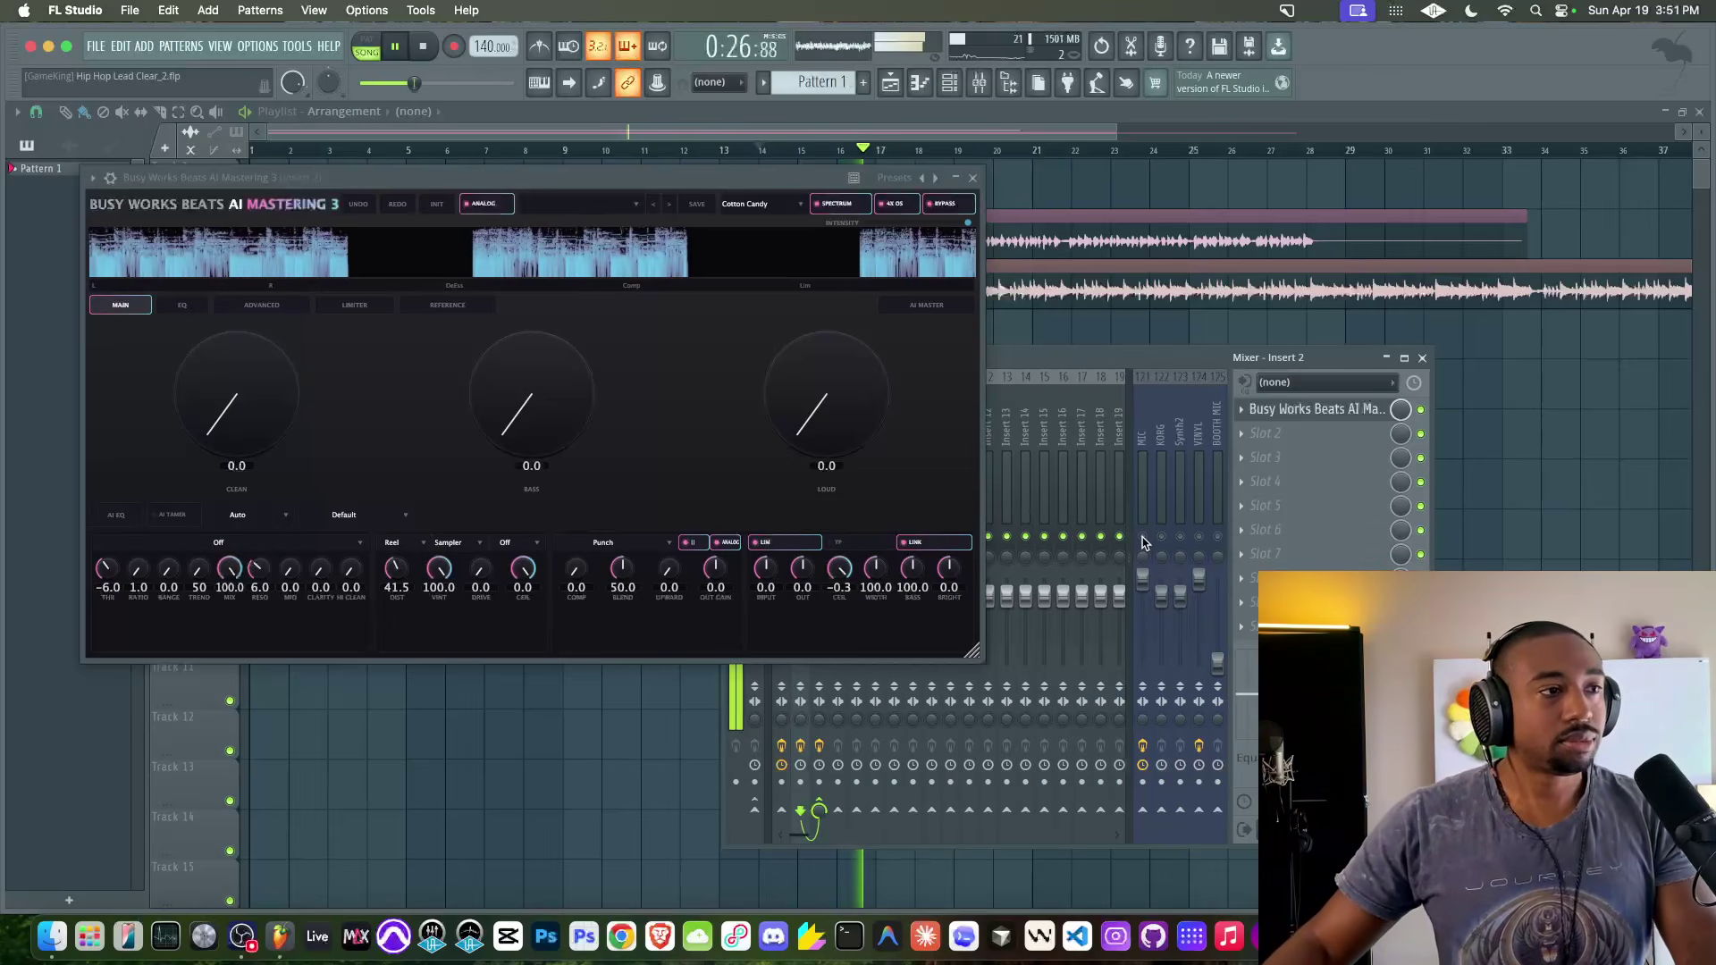
double_click(1026, 356)
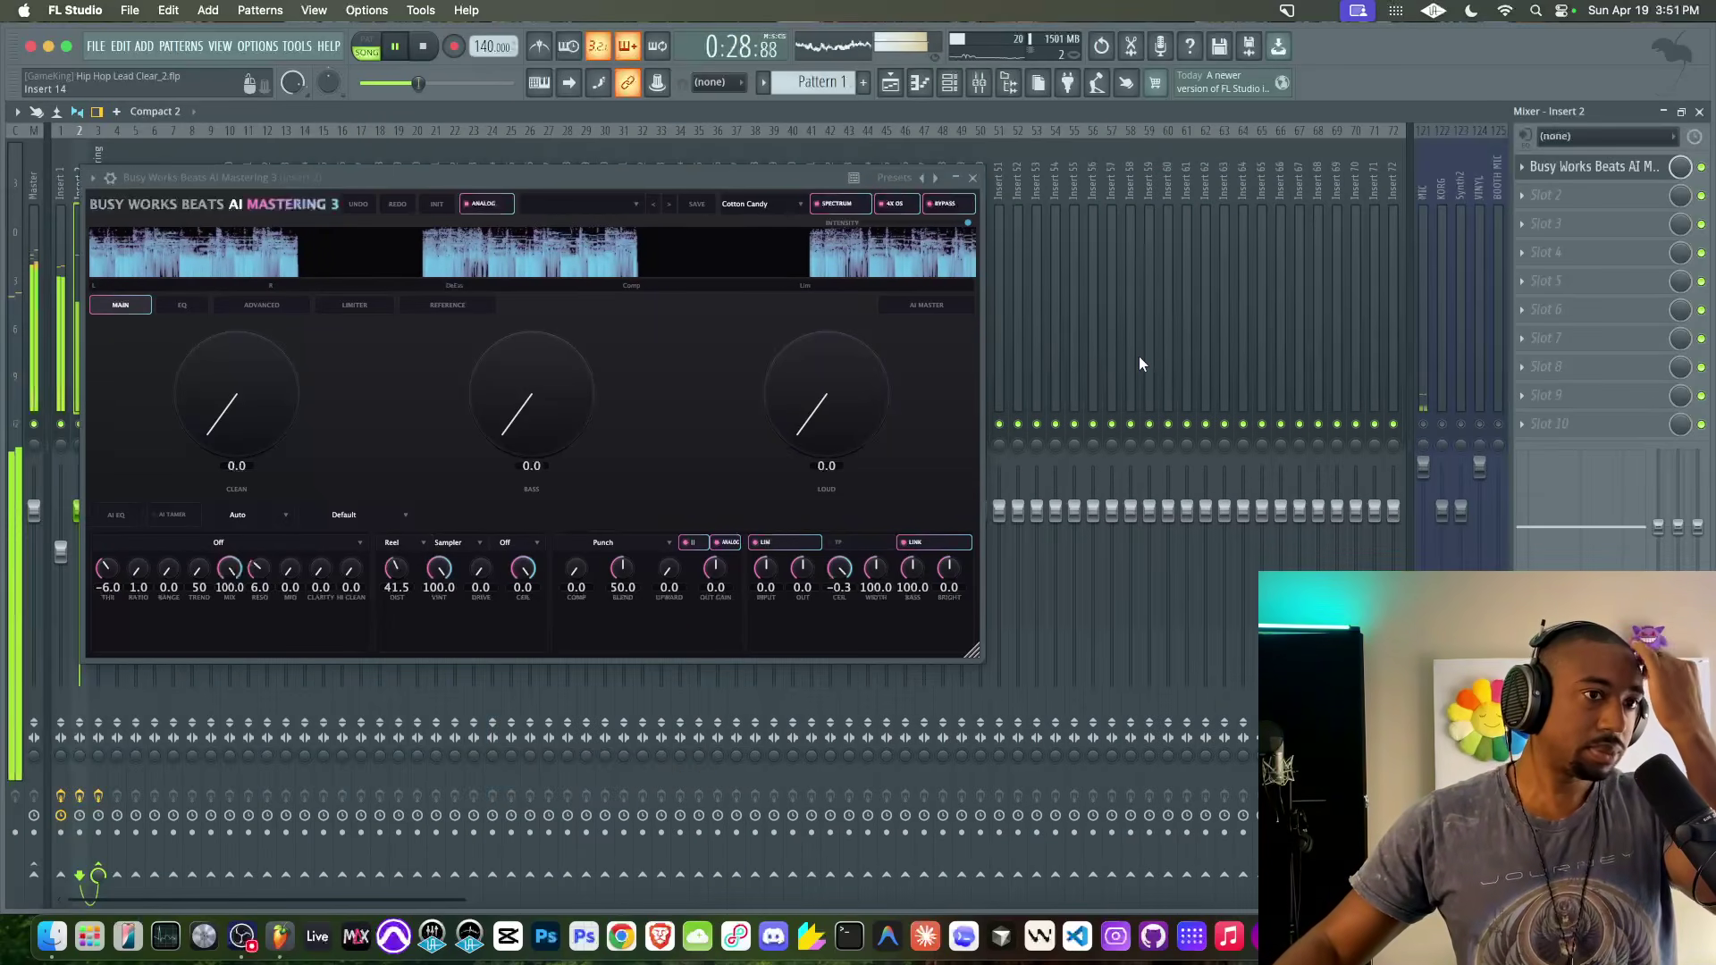
double_click(1048, 109)
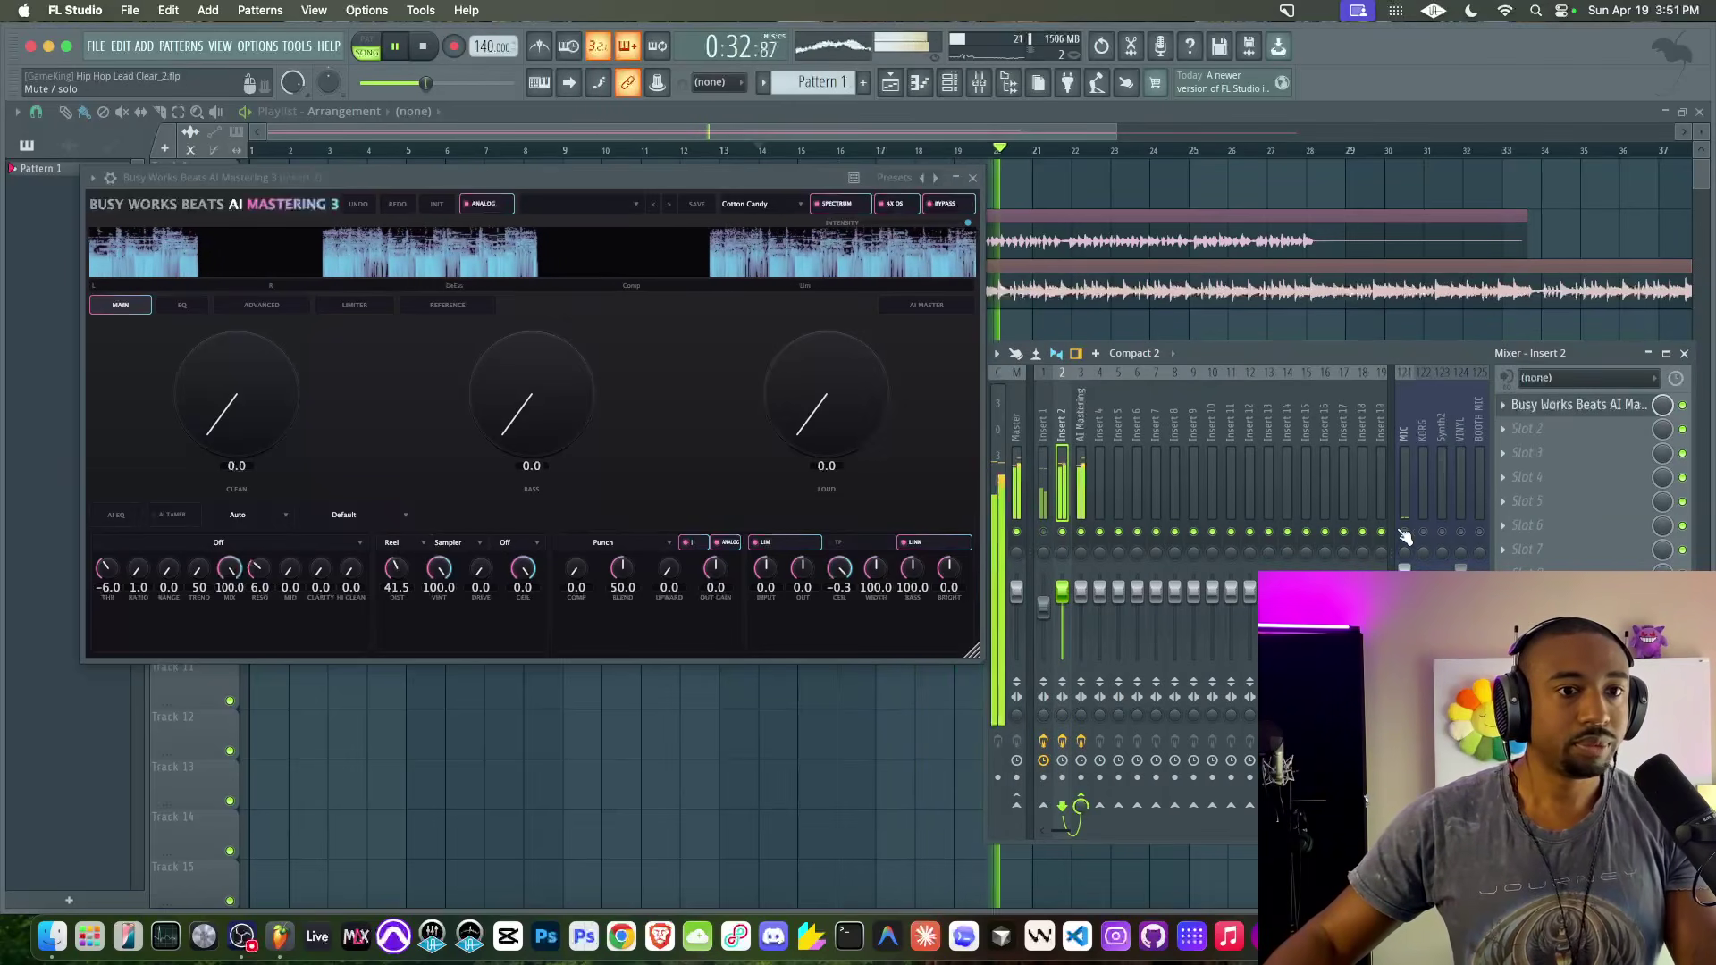
click(949, 208)
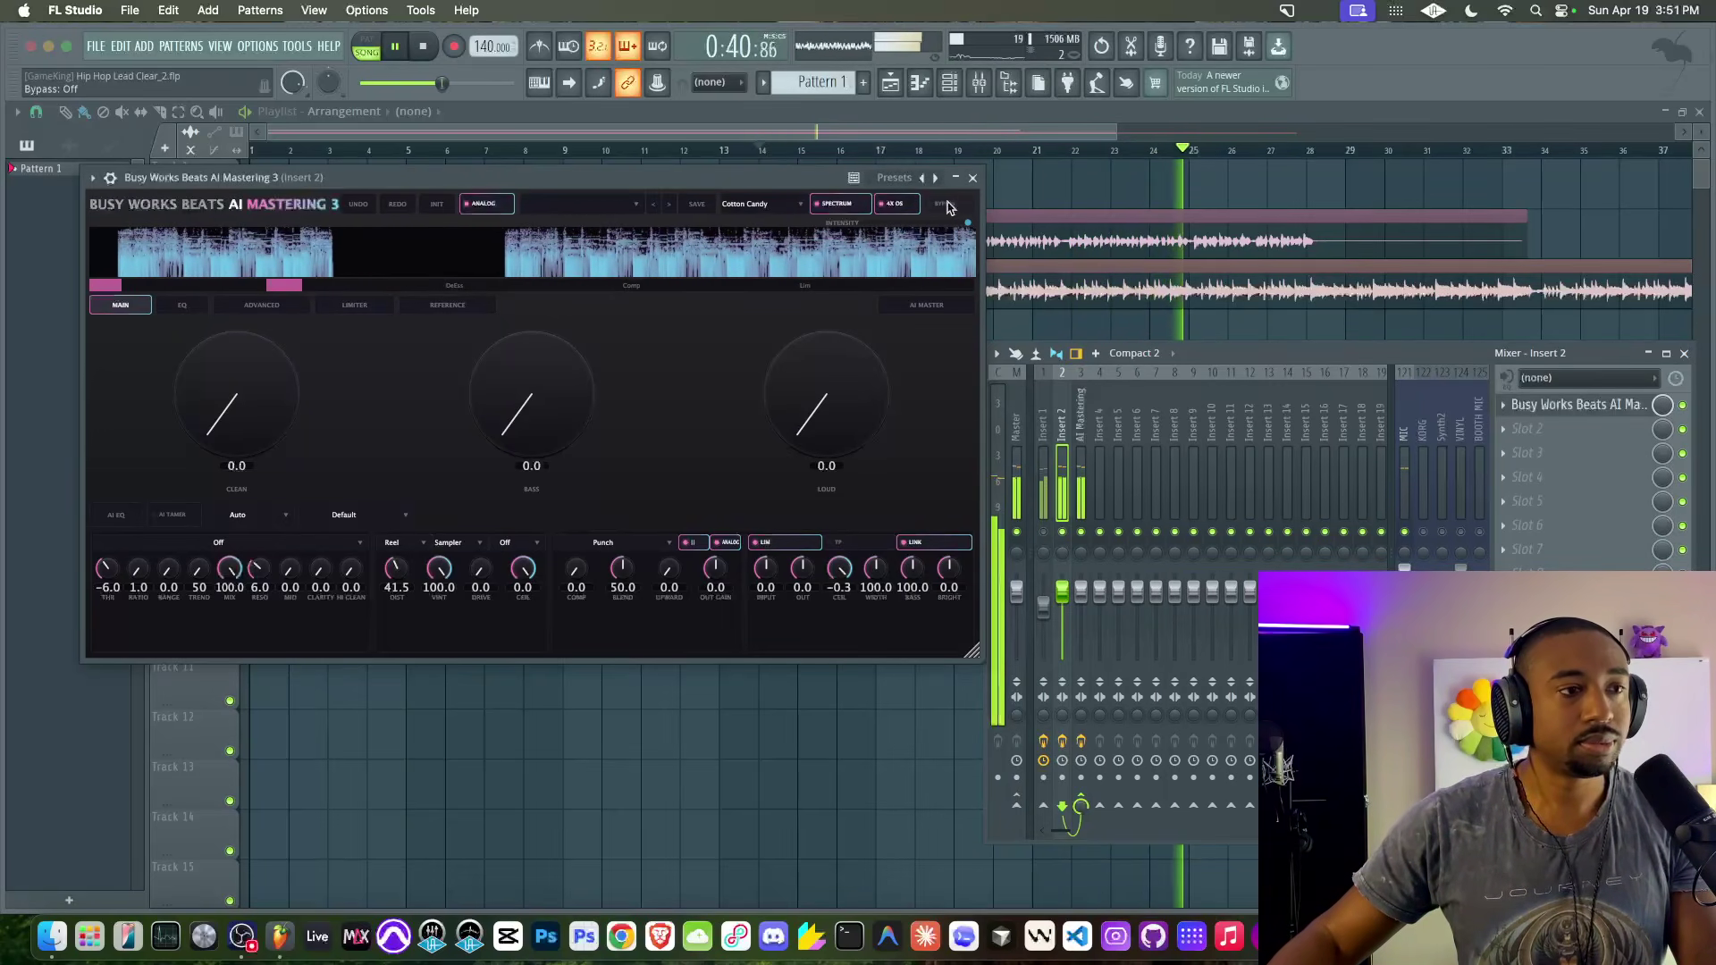
key(space)
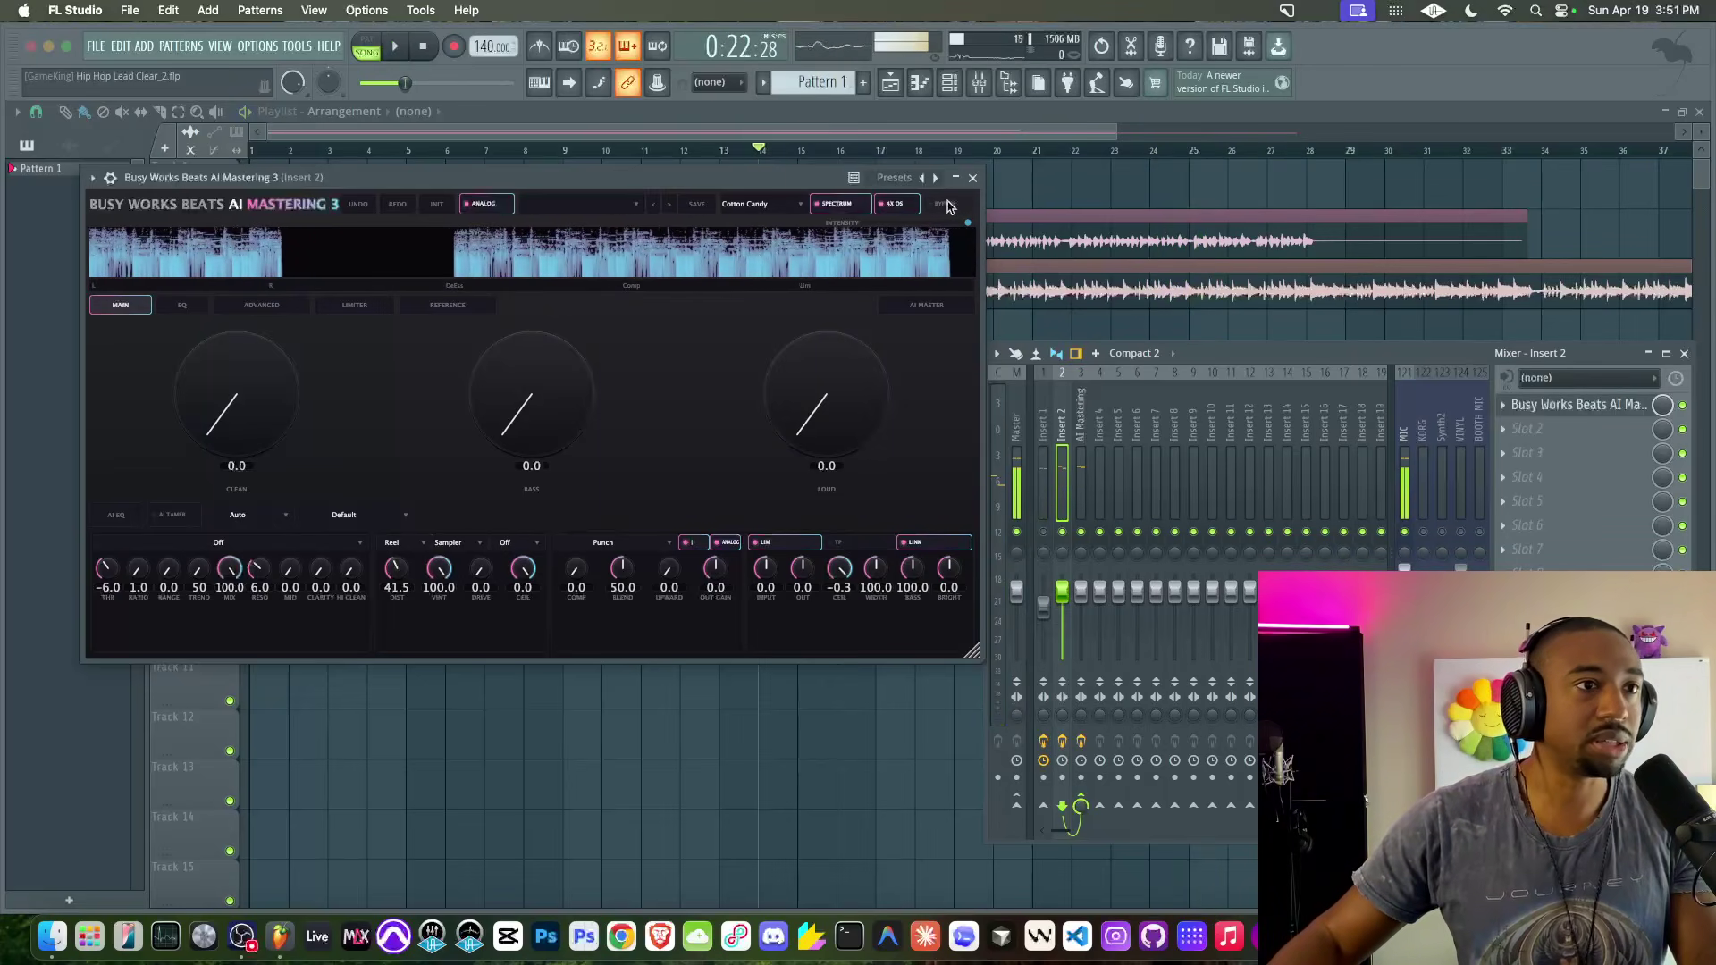
Compare the mix with Insert 2's AI Mastering 3 bypassed and active during playback, muting the MIC track while listening.
key(space)
click(949, 204)
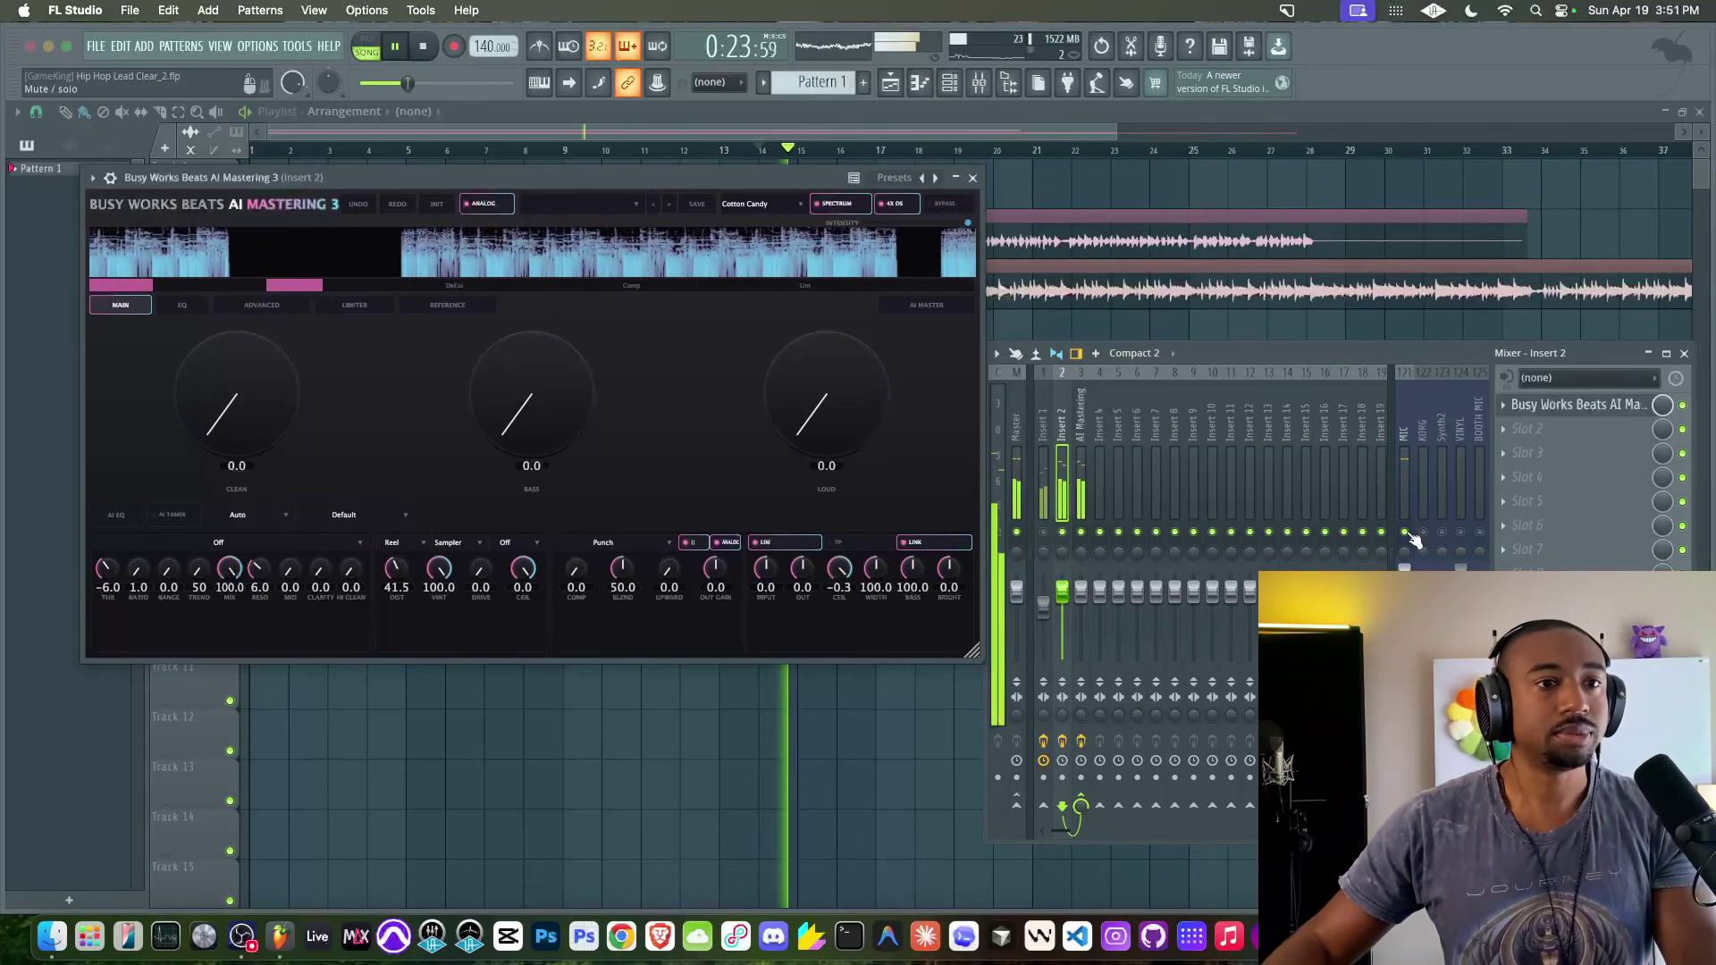
click(945, 204)
click(1403, 532)
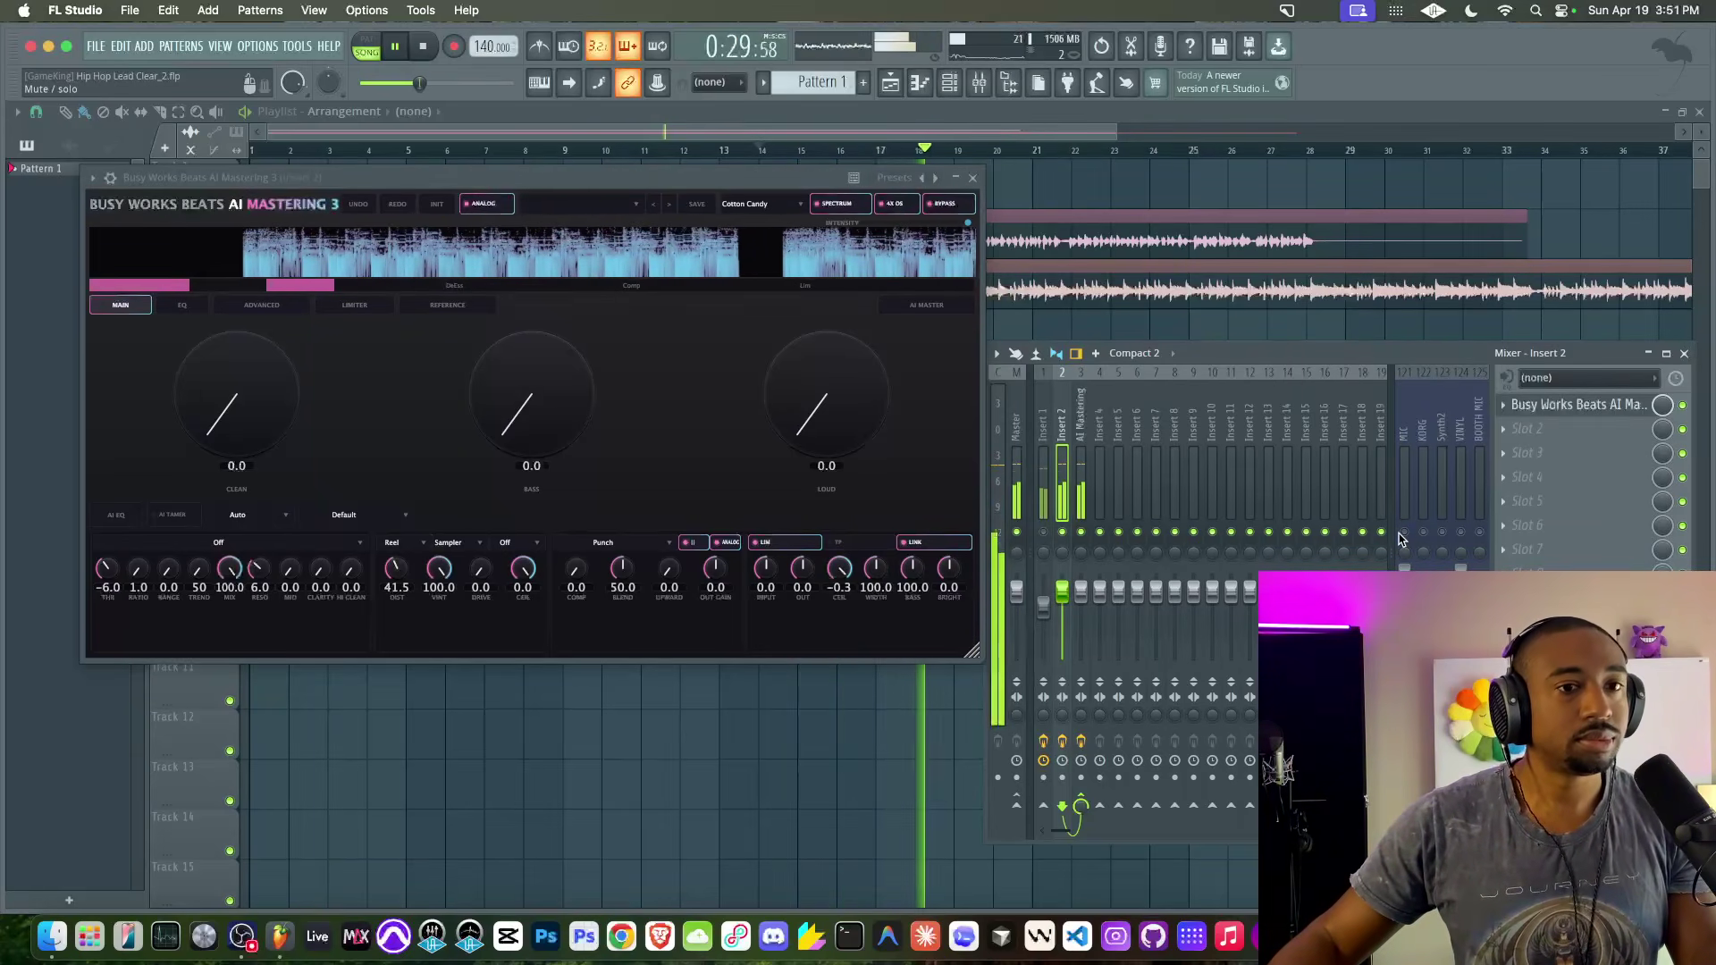
click(1400, 532)
click(945, 204)
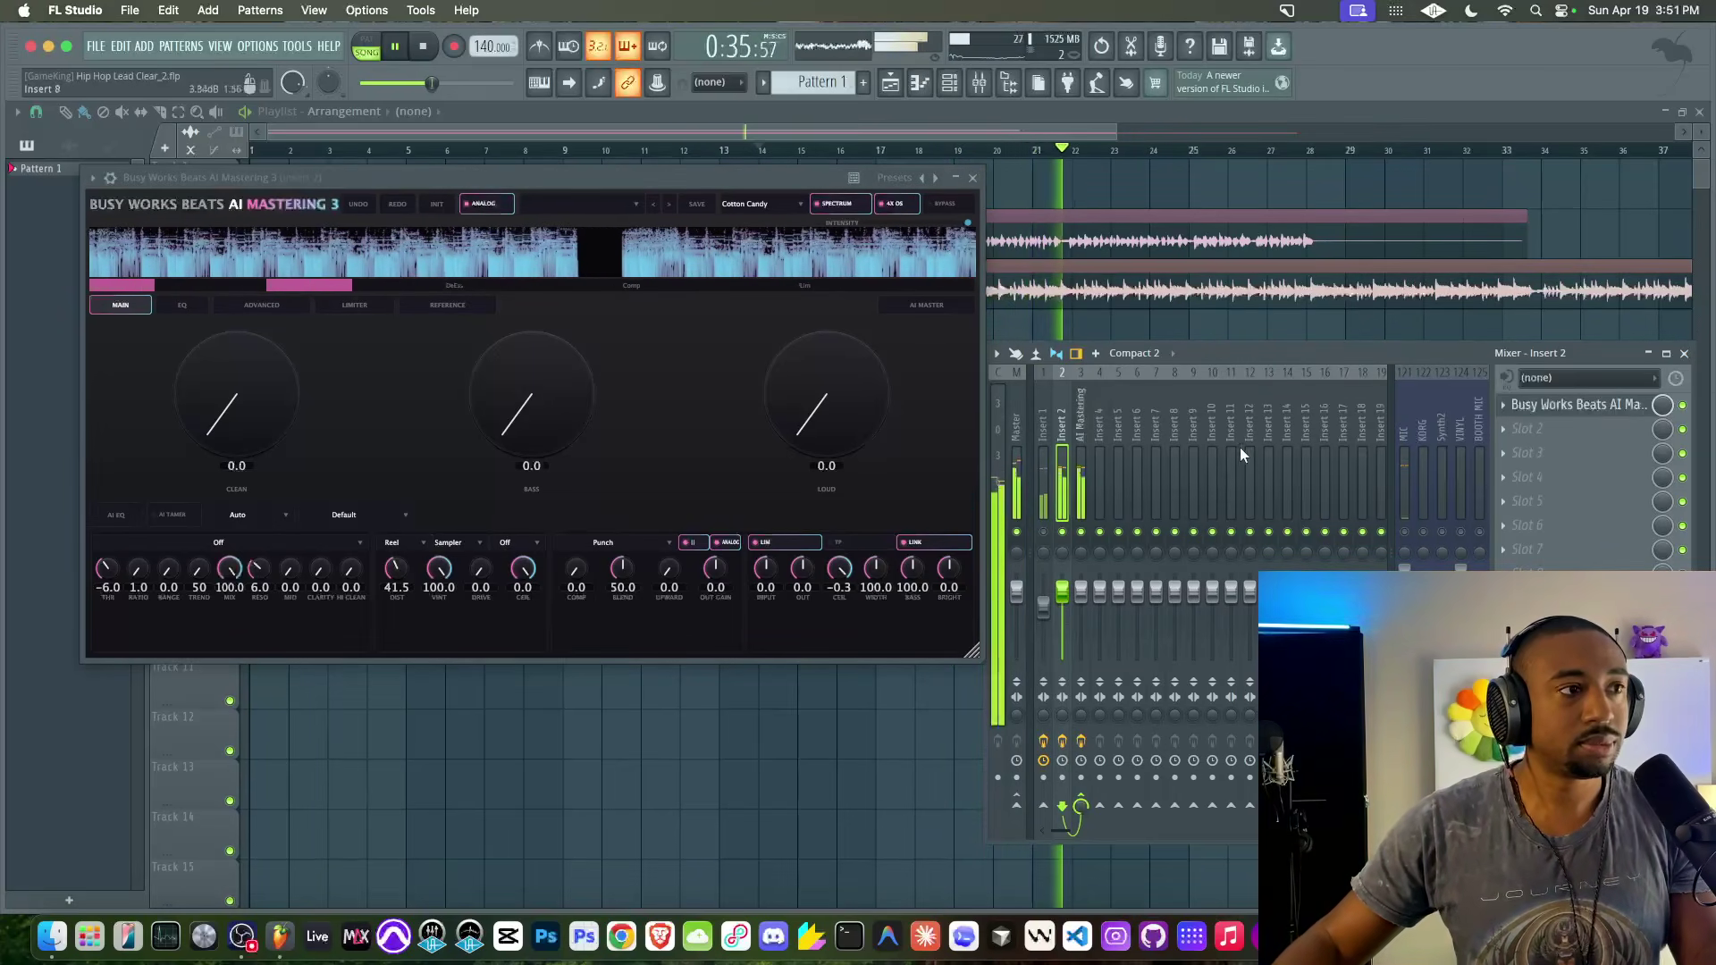
click(1405, 532)
key(space)
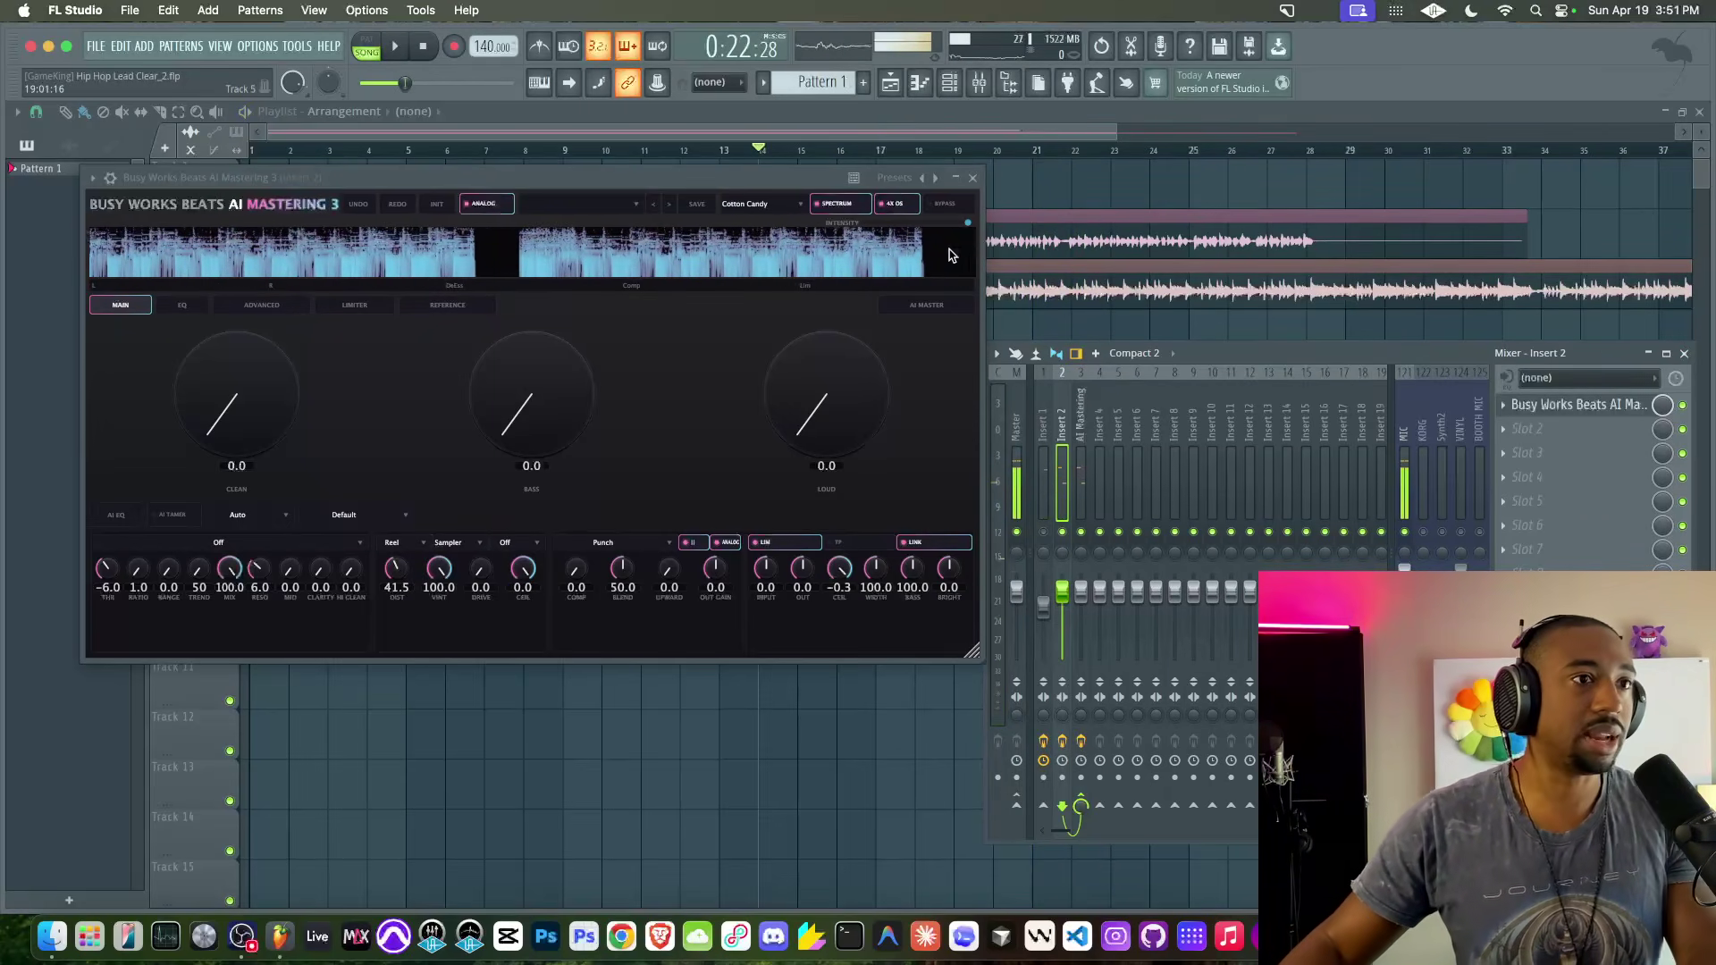
Reduce the Reel distortion amount to 24.2 and the Sampler vintage amount to 54.6 in Insert 2's AI Mastering 3.
key(Escape)
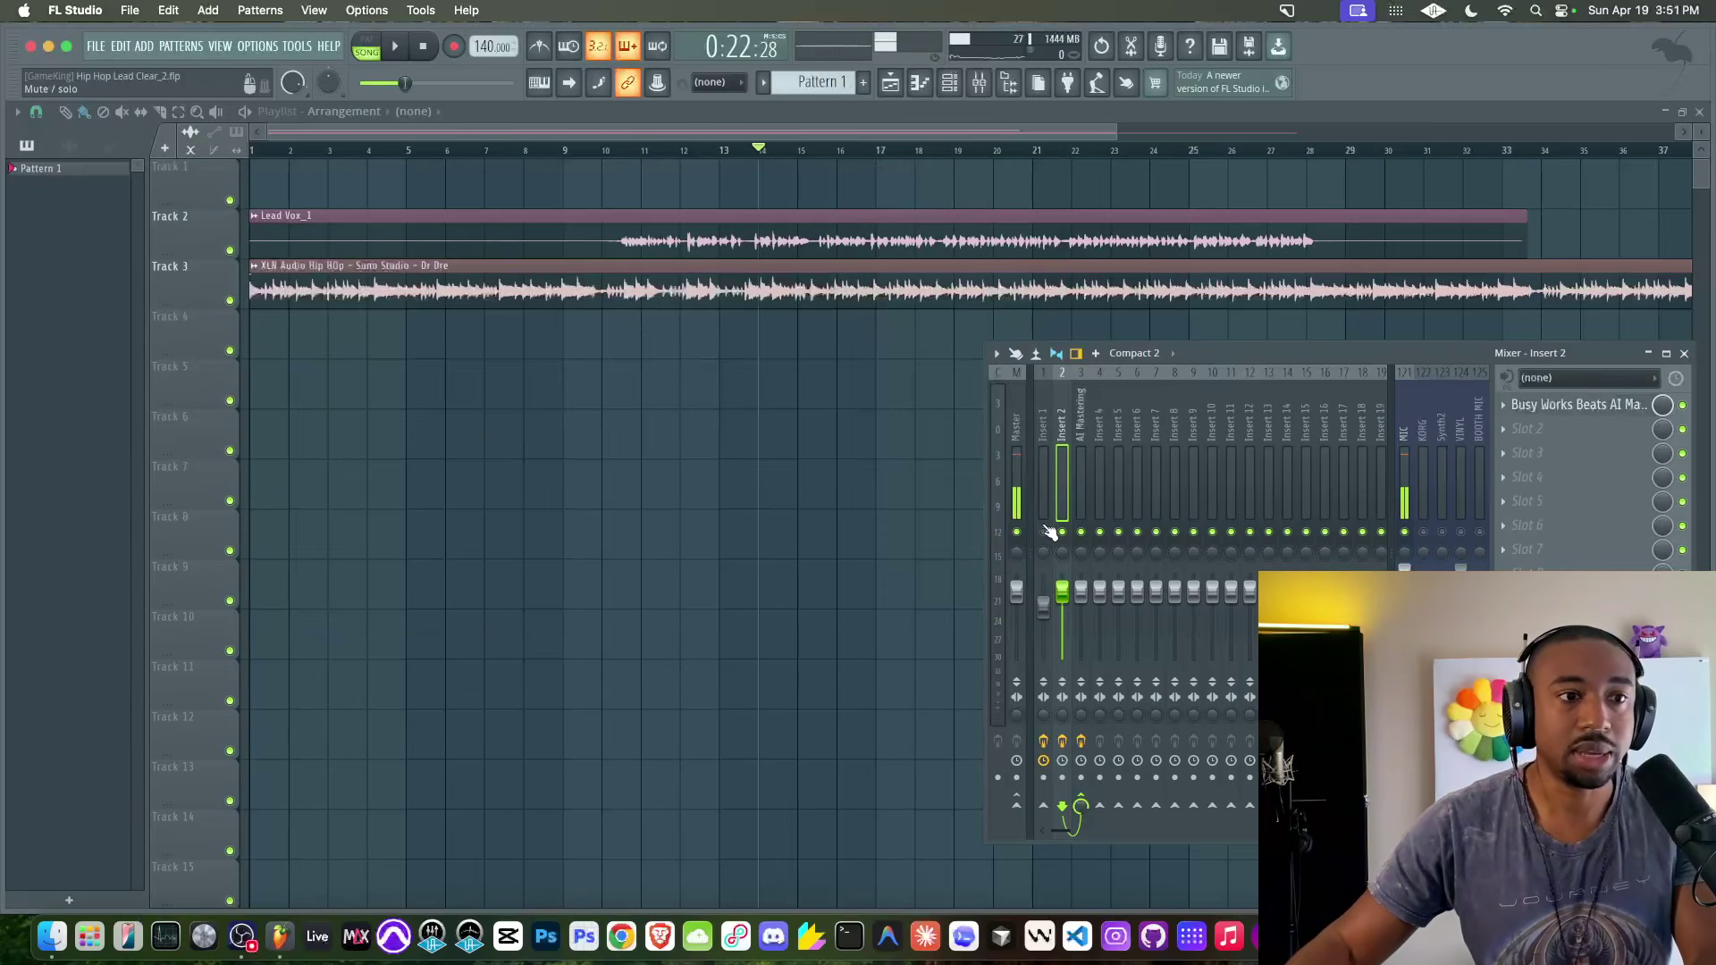
key(space)
key(space)
click(1557, 408)
drag(399, 570, 402, 596)
key(space)
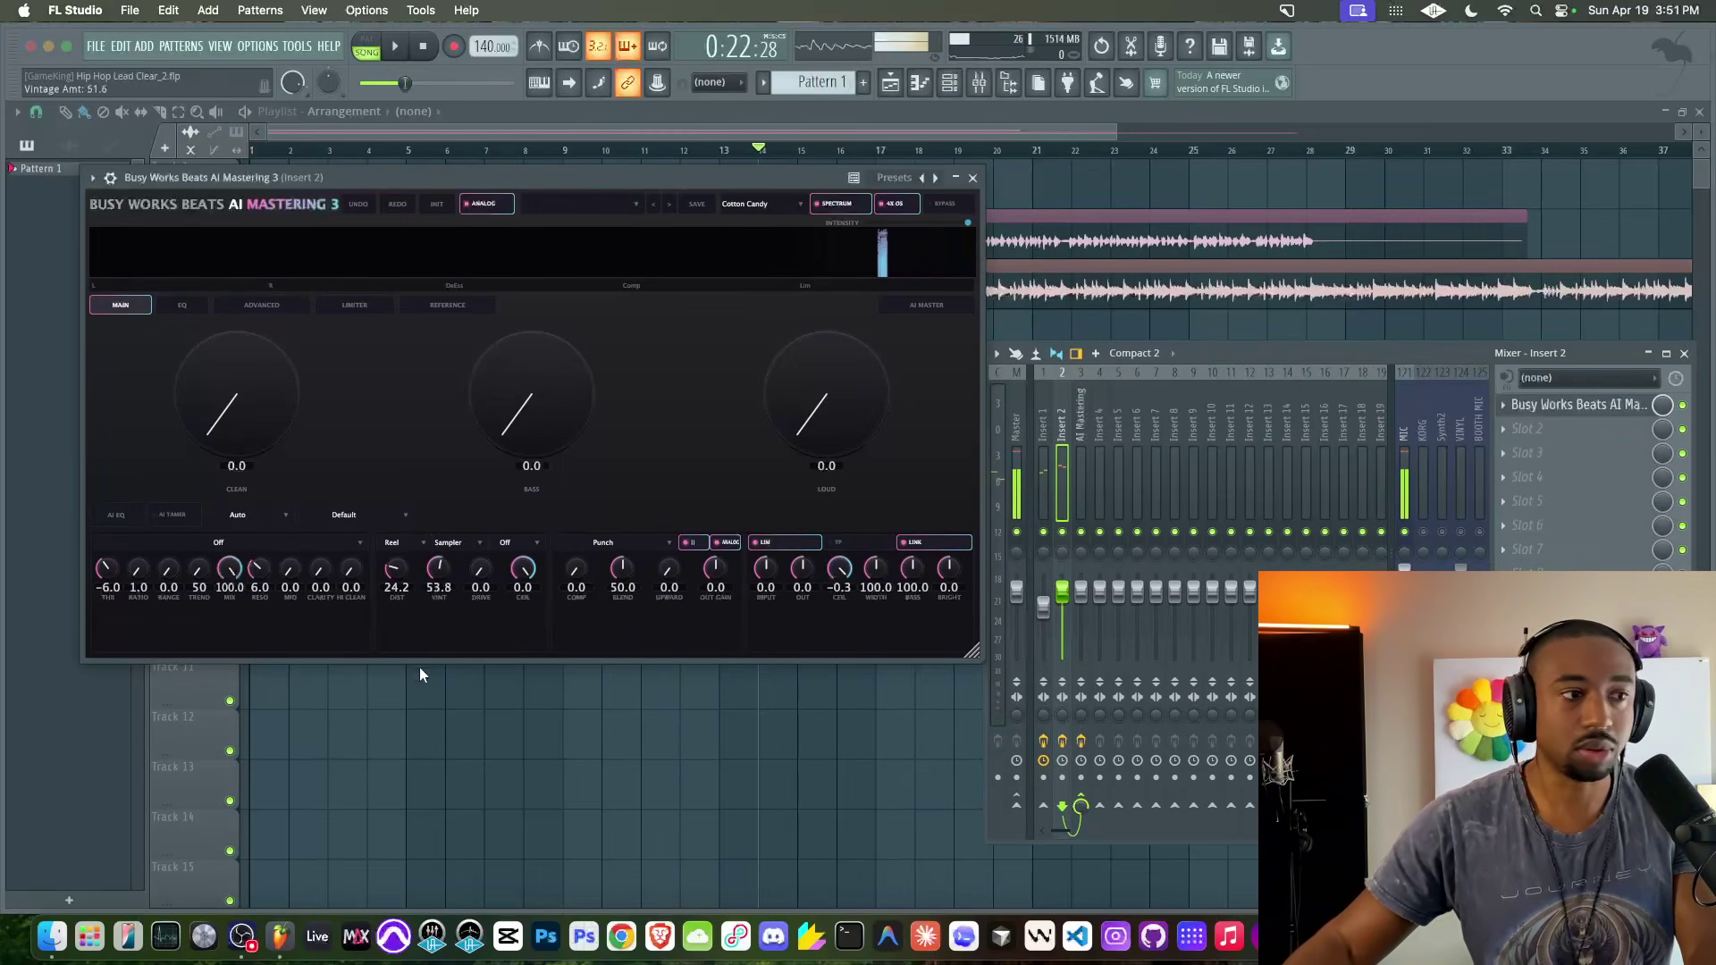
key(space)
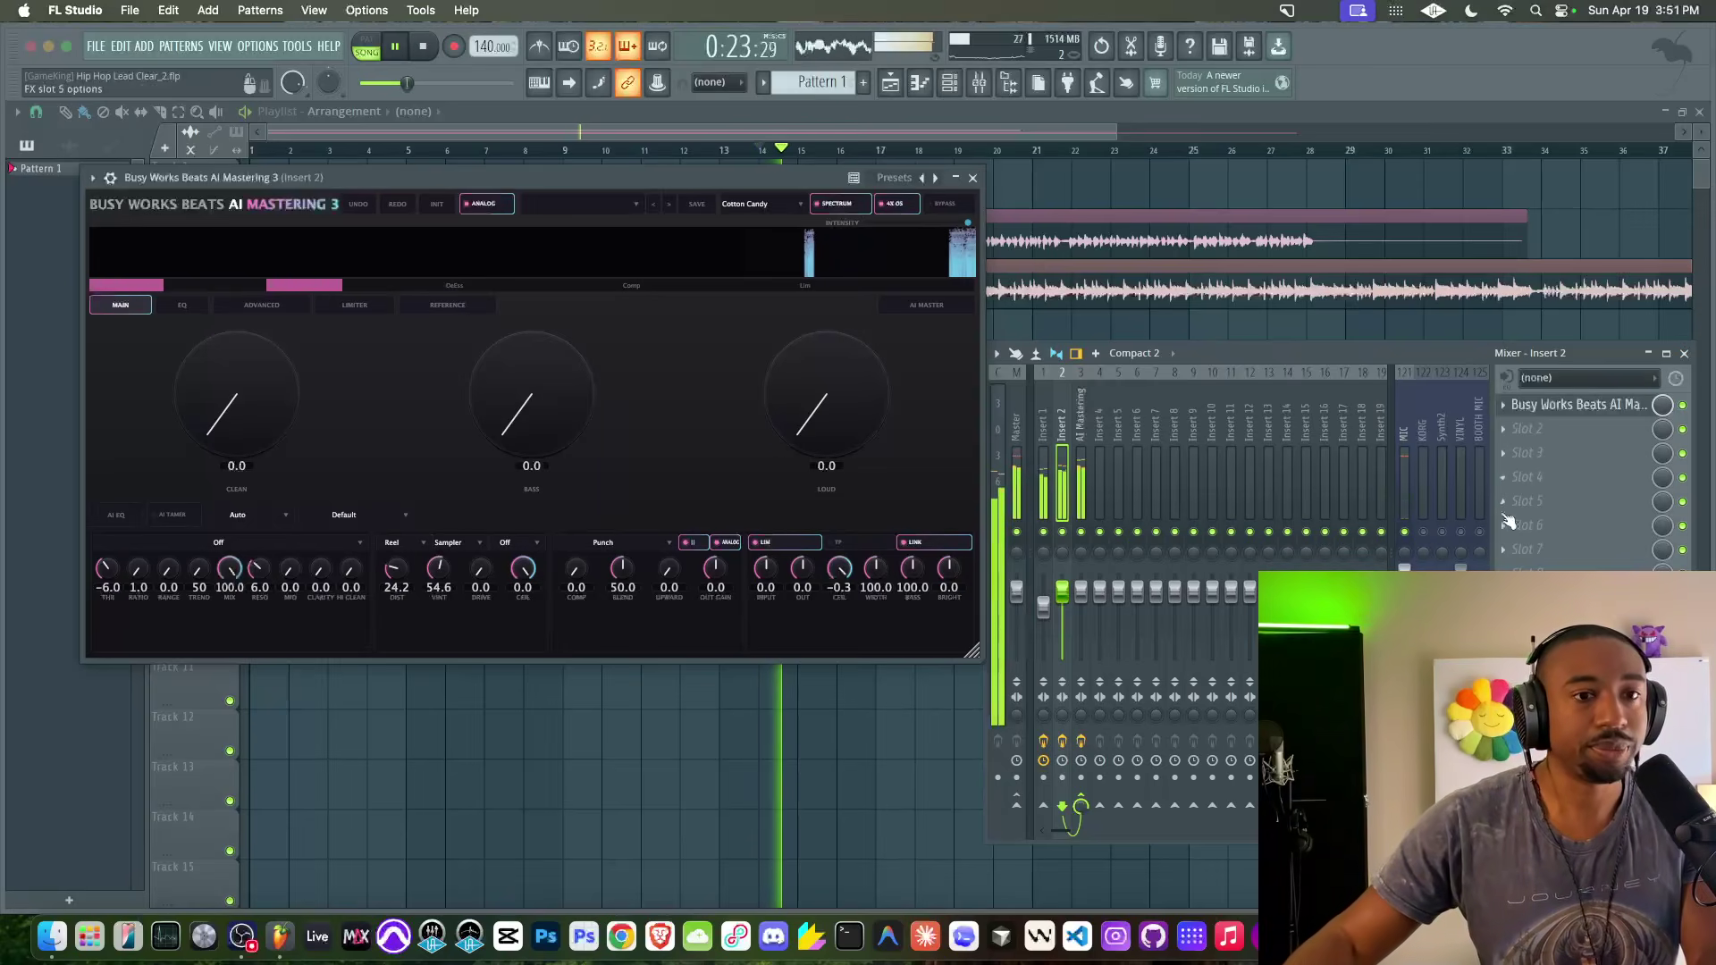
Close Insert 2's plugin window and open AI Mastering 3 on the AI Mastering track, listening to the mix.
click(1085, 472)
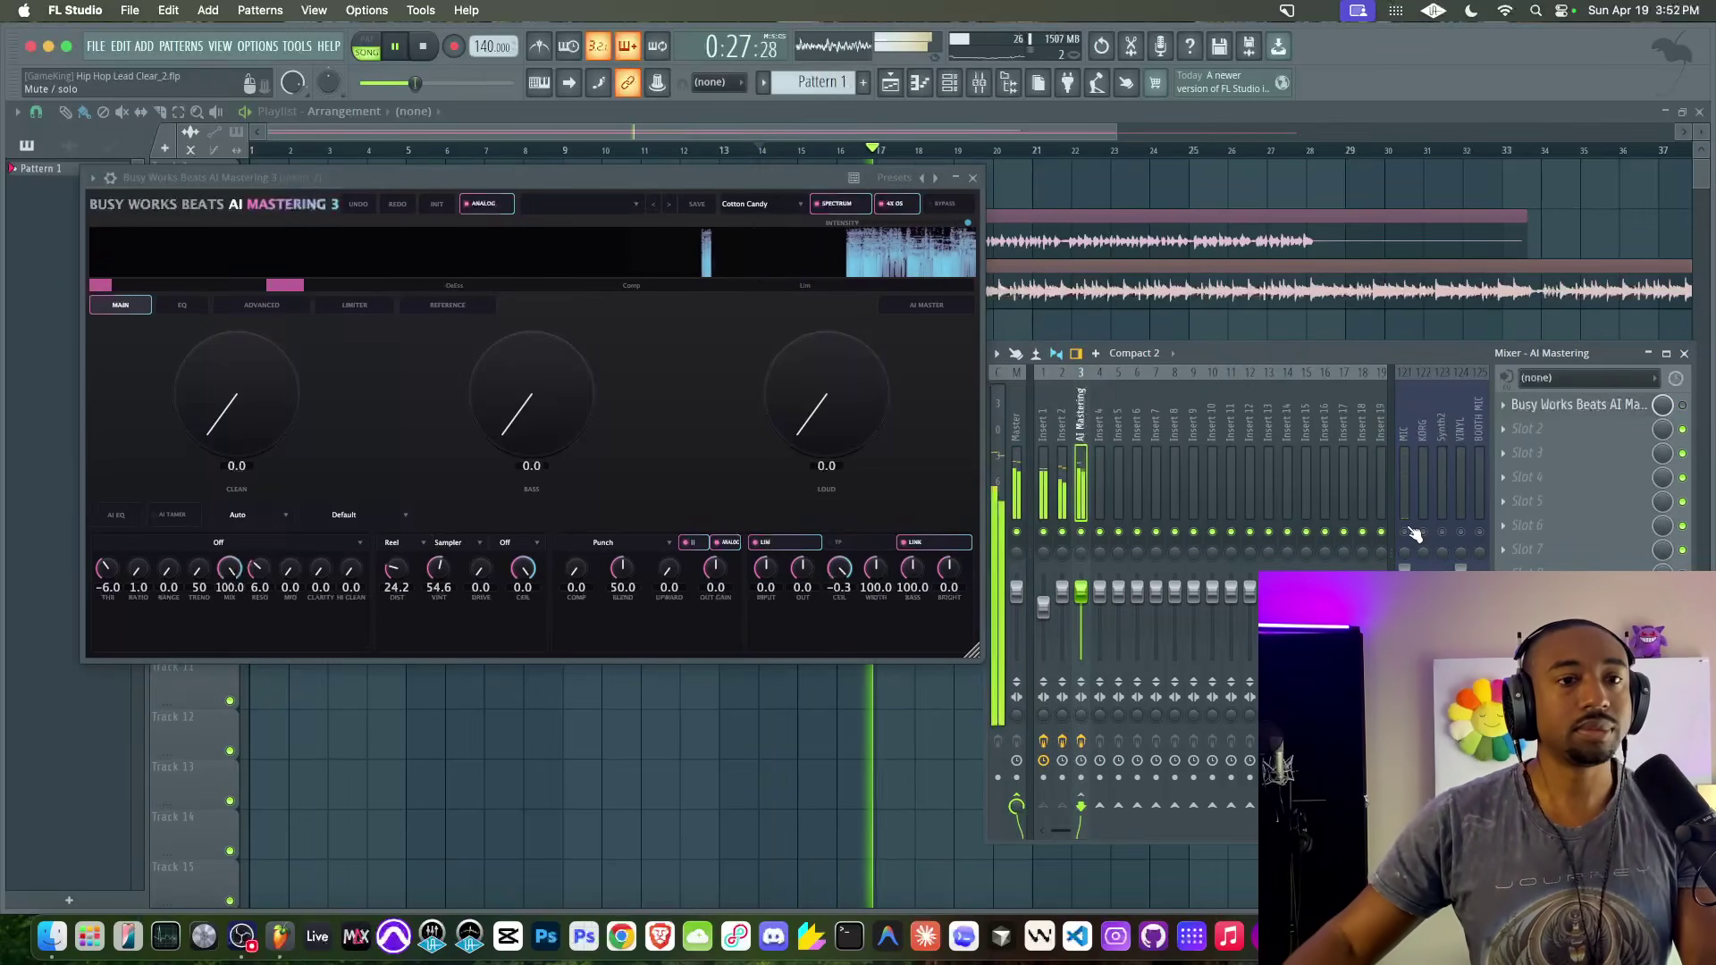
click(973, 177)
drag(1242, 362, 1098, 352)
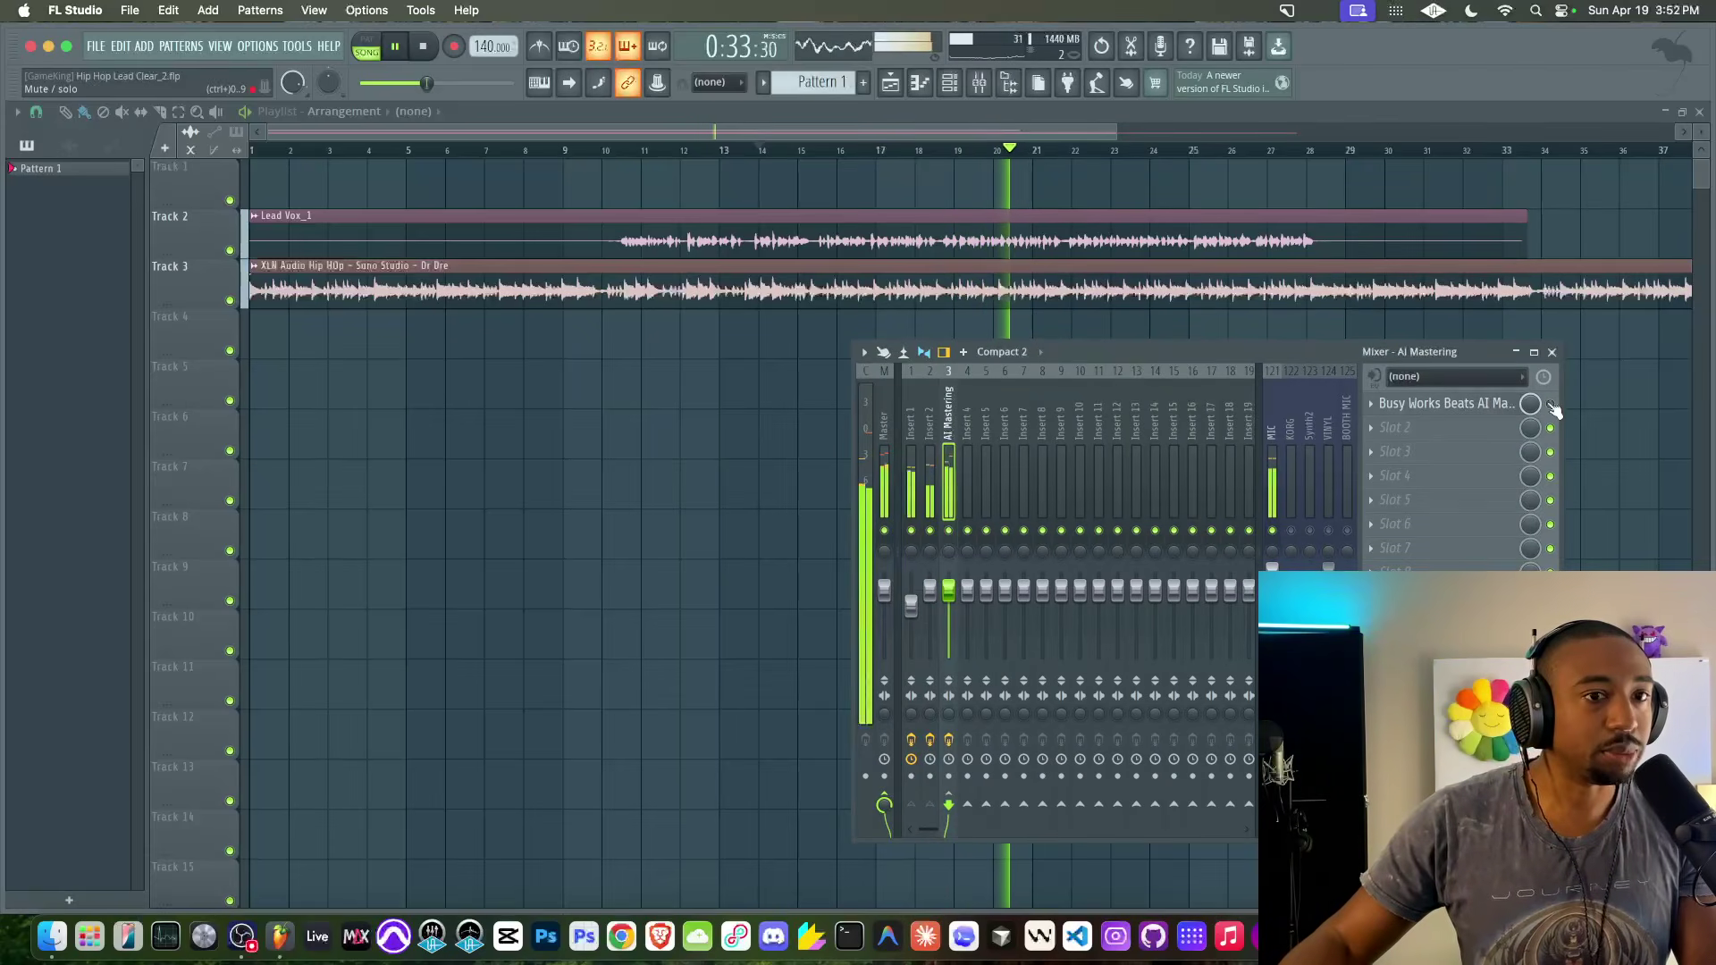
click(1430, 405)
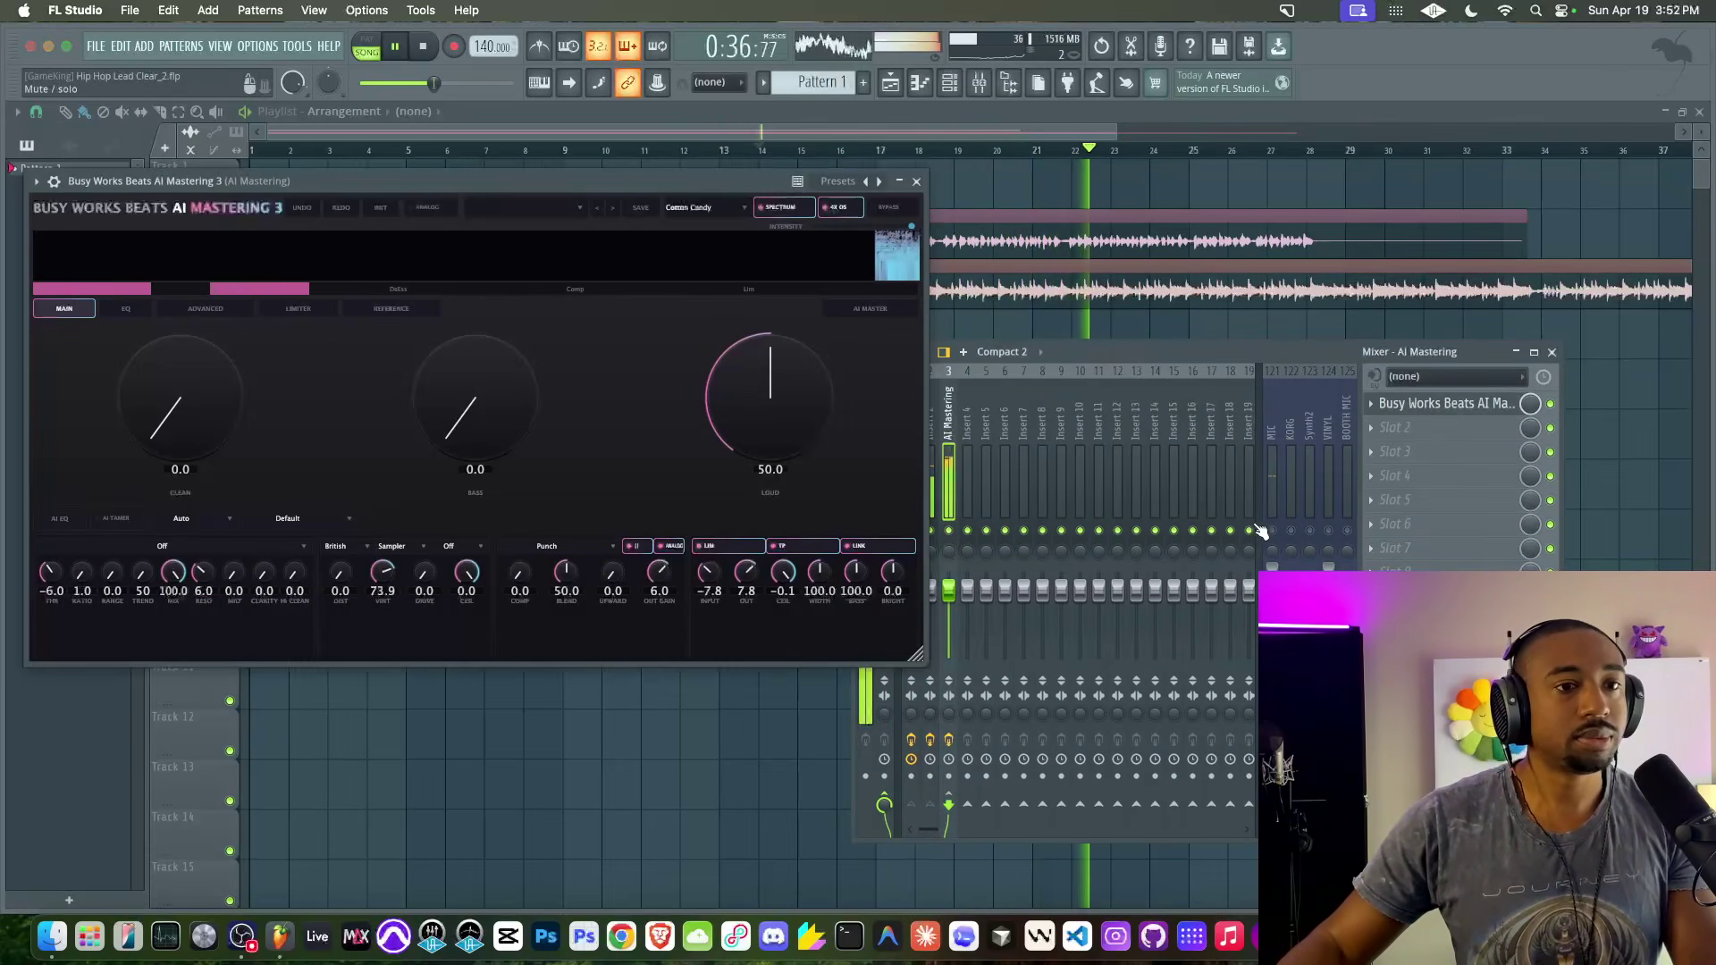
key(space)
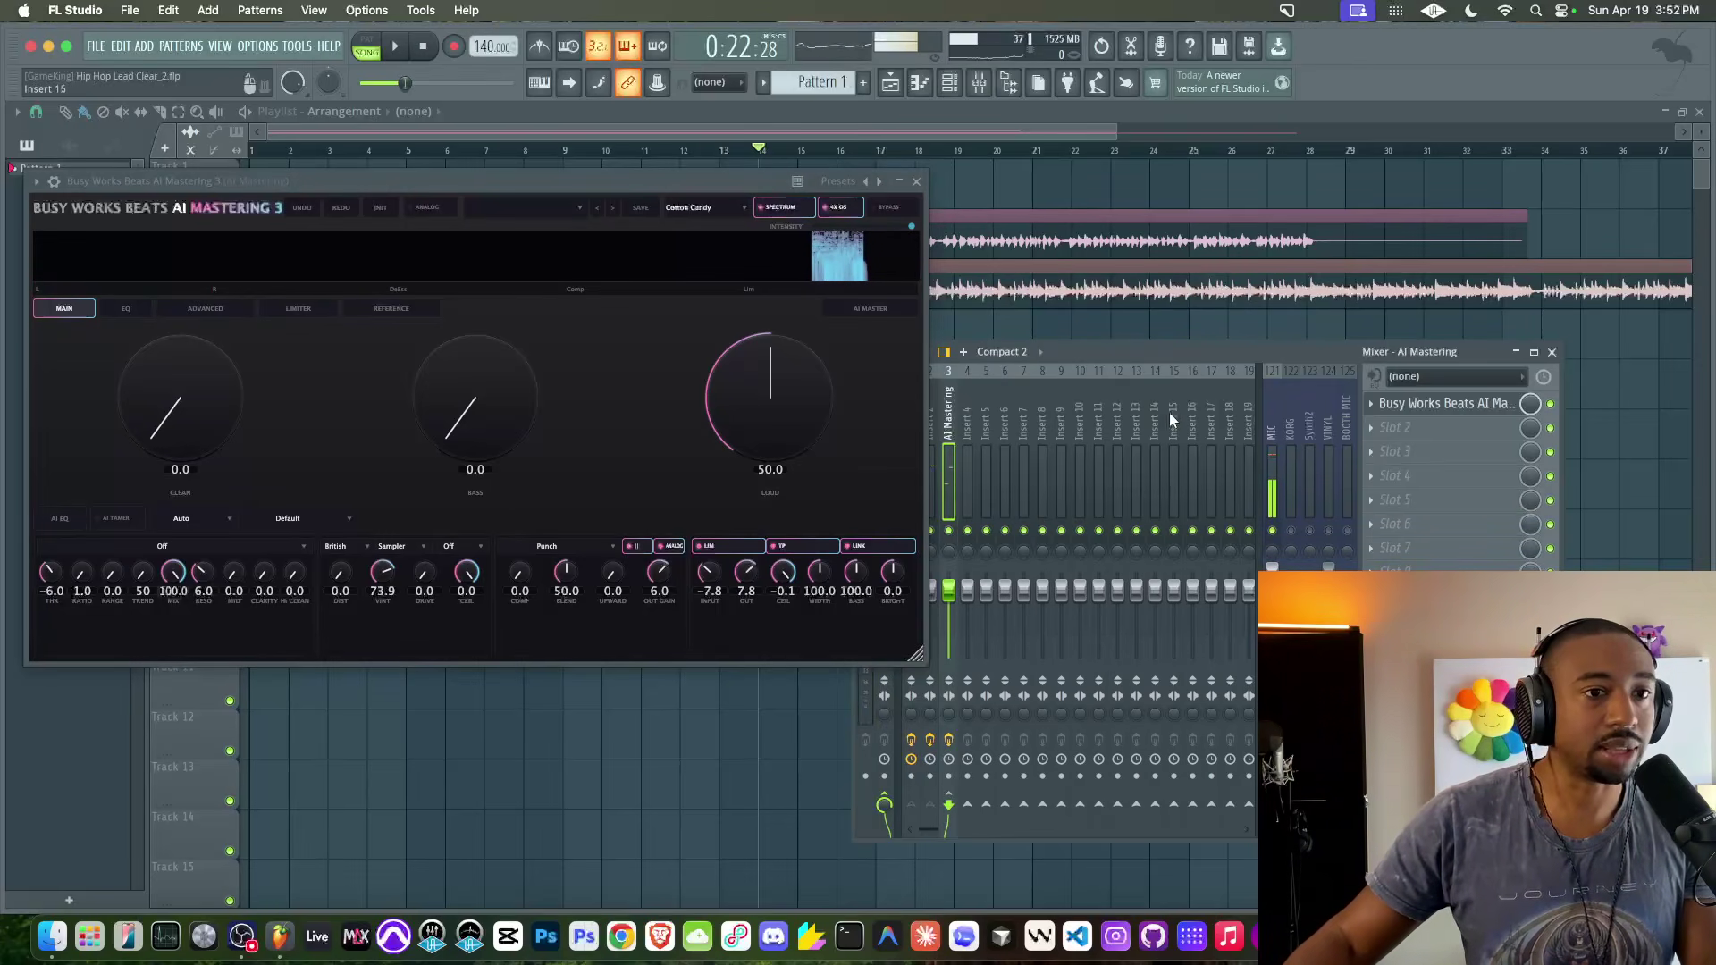
Lower the Out Gain of the AI Mastering track's AI Mastering 3 to 0.1 and play the mix.
click(870, 307)
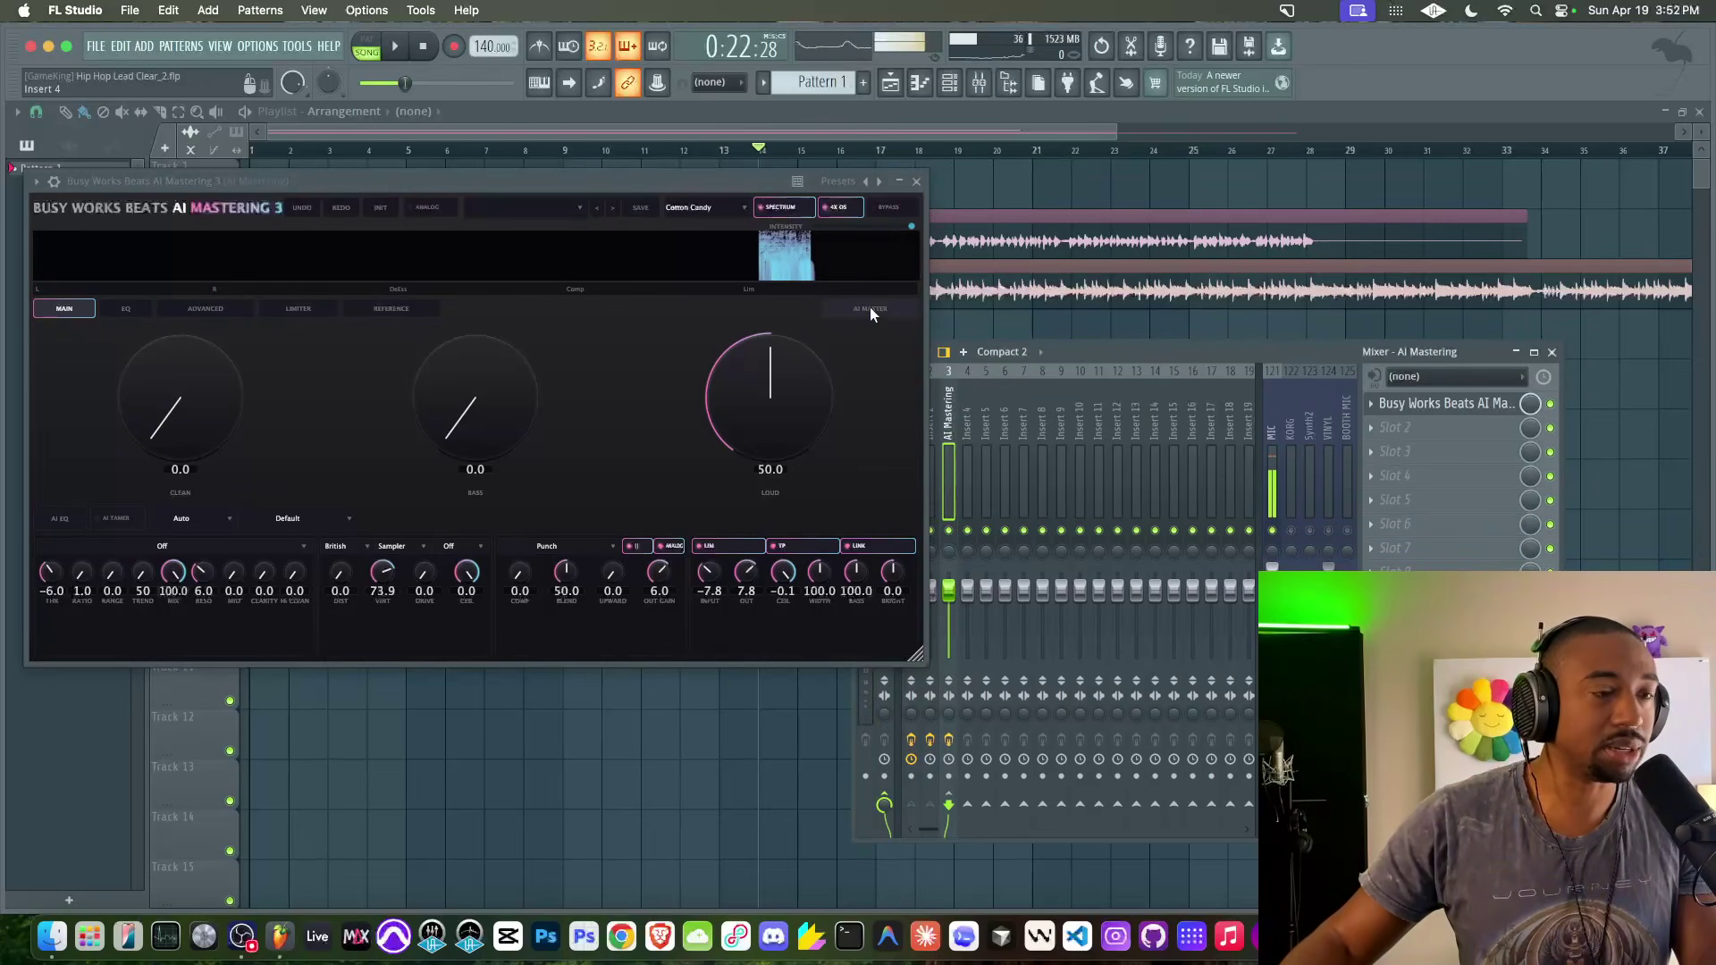
key(space)
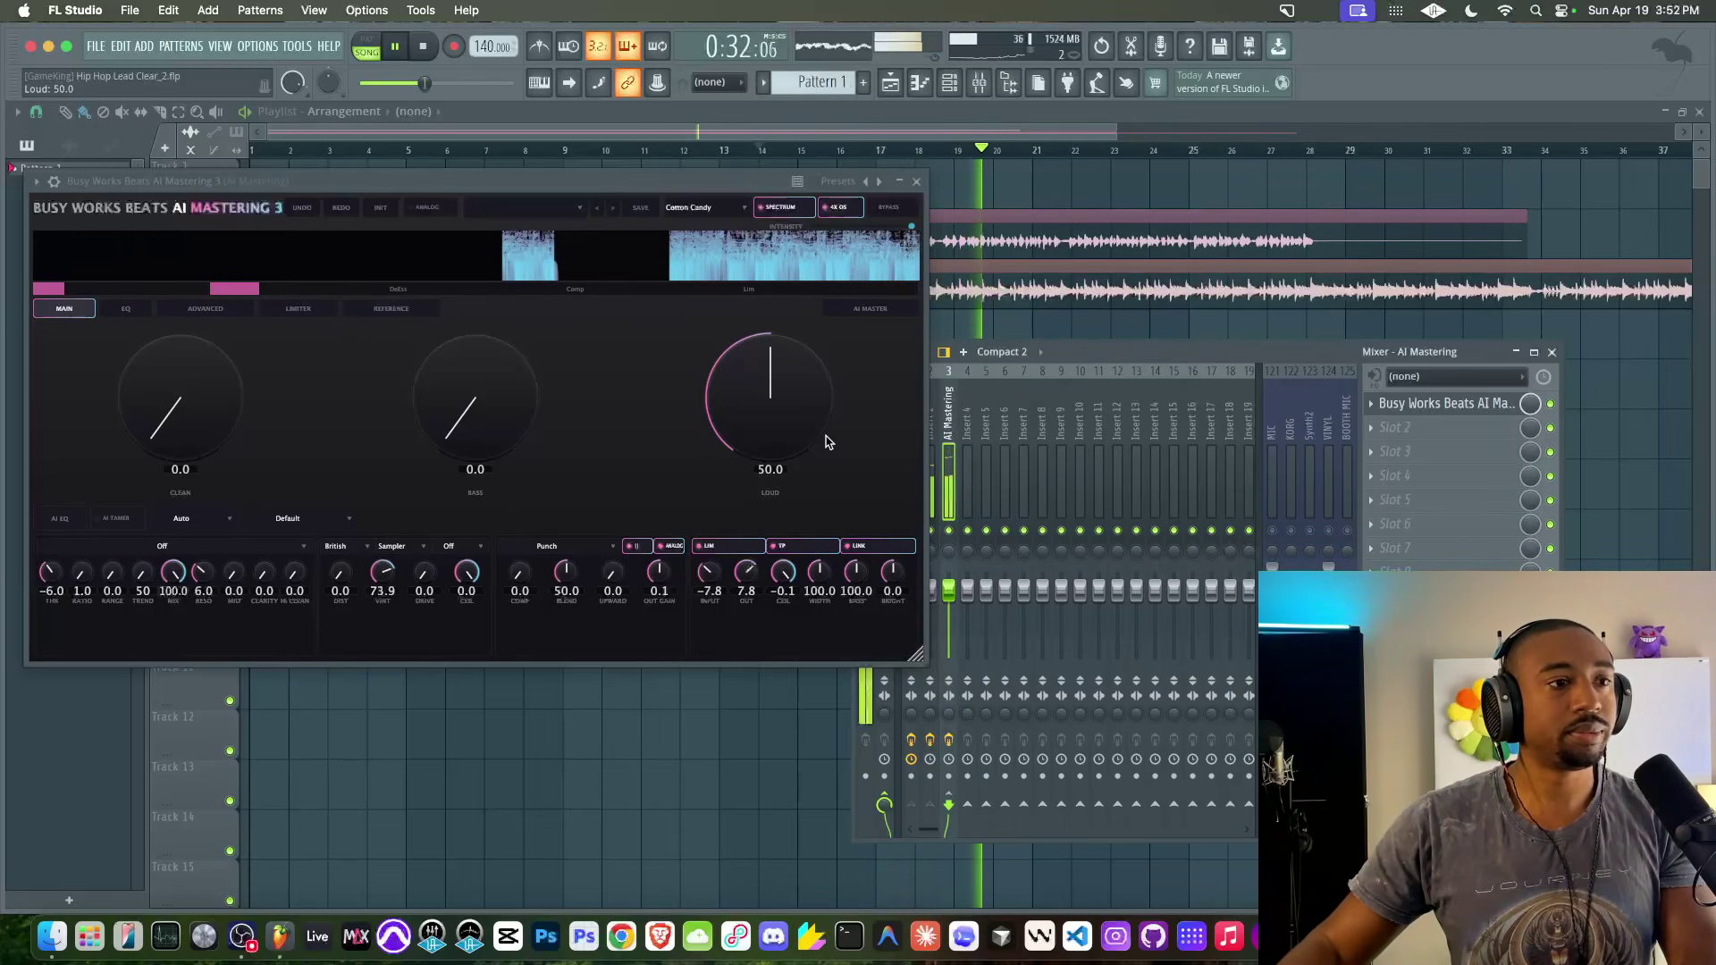
click(1272, 531)
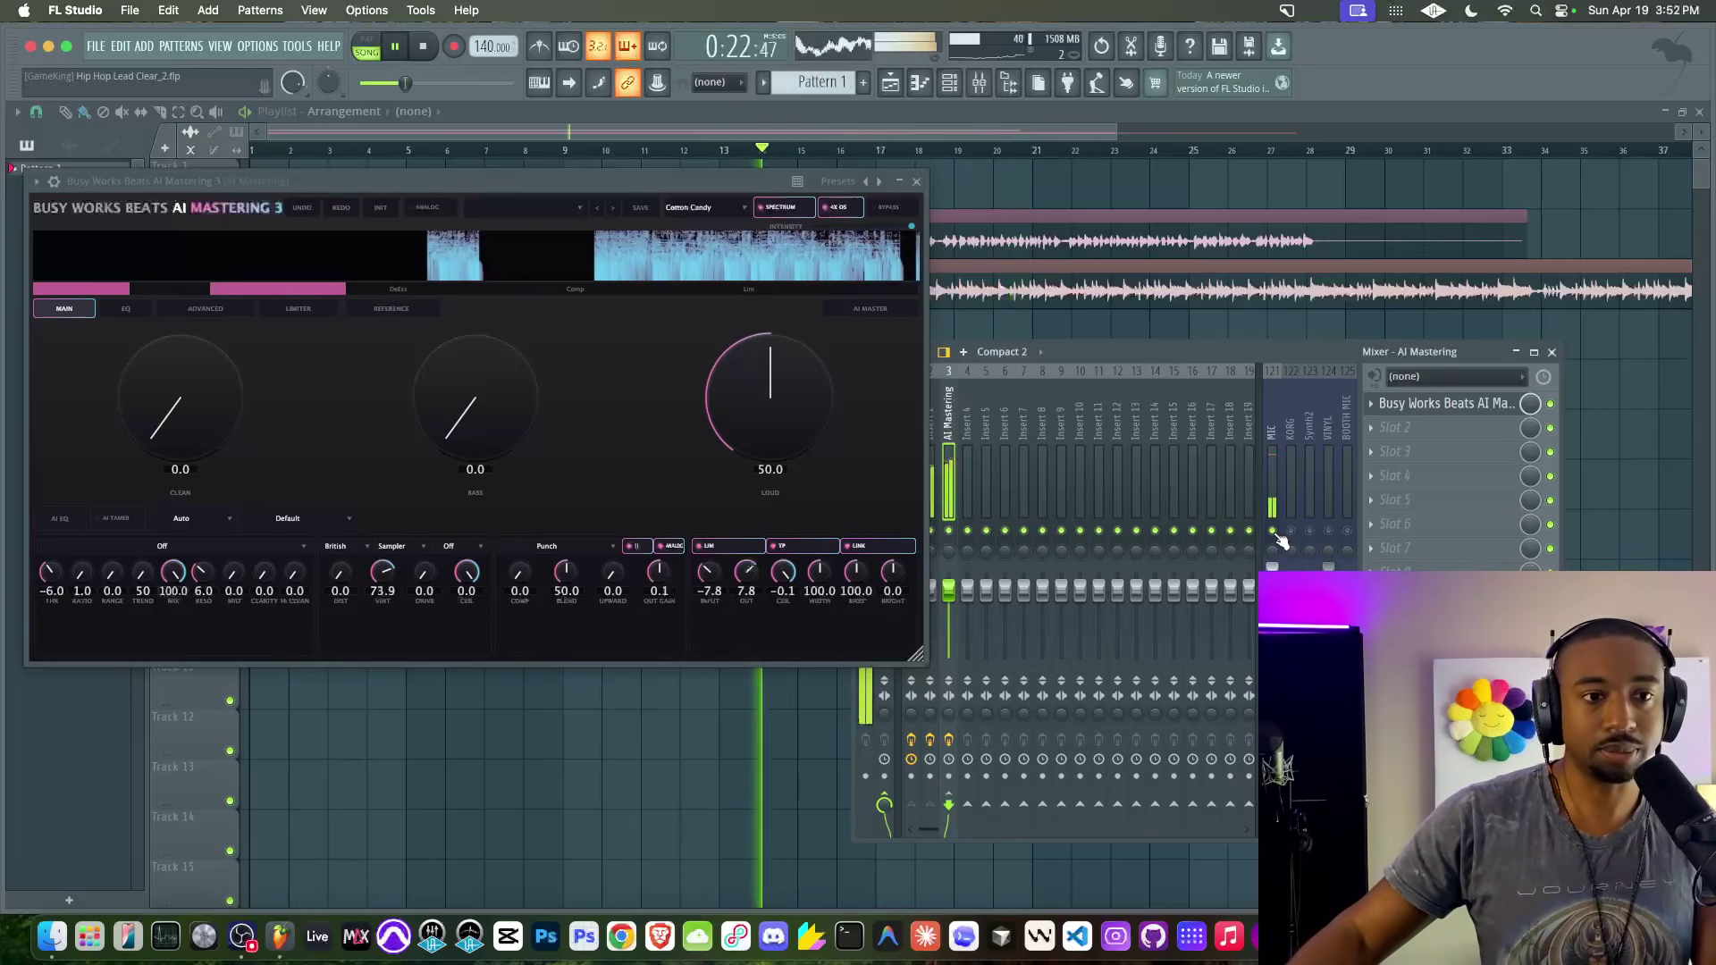
click(1272, 531)
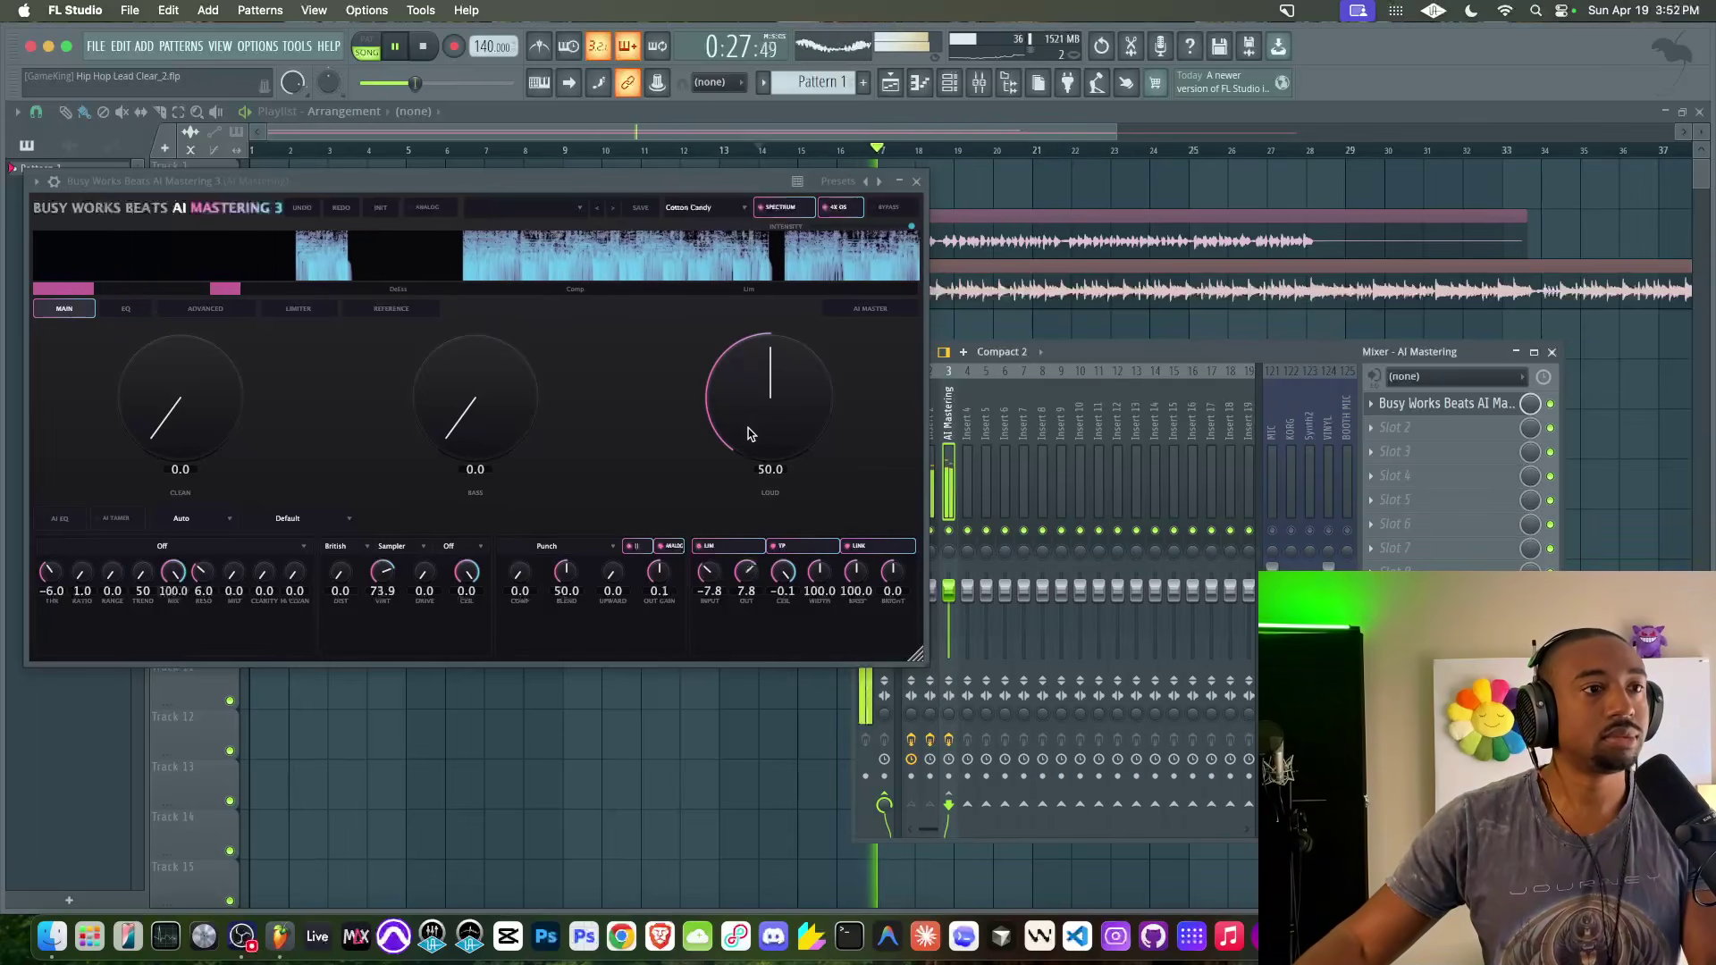
Raise Loud to 65.5 in the AI Mastering track's AI Mastering 3 and close its window.
drag(759, 387, 747, 398)
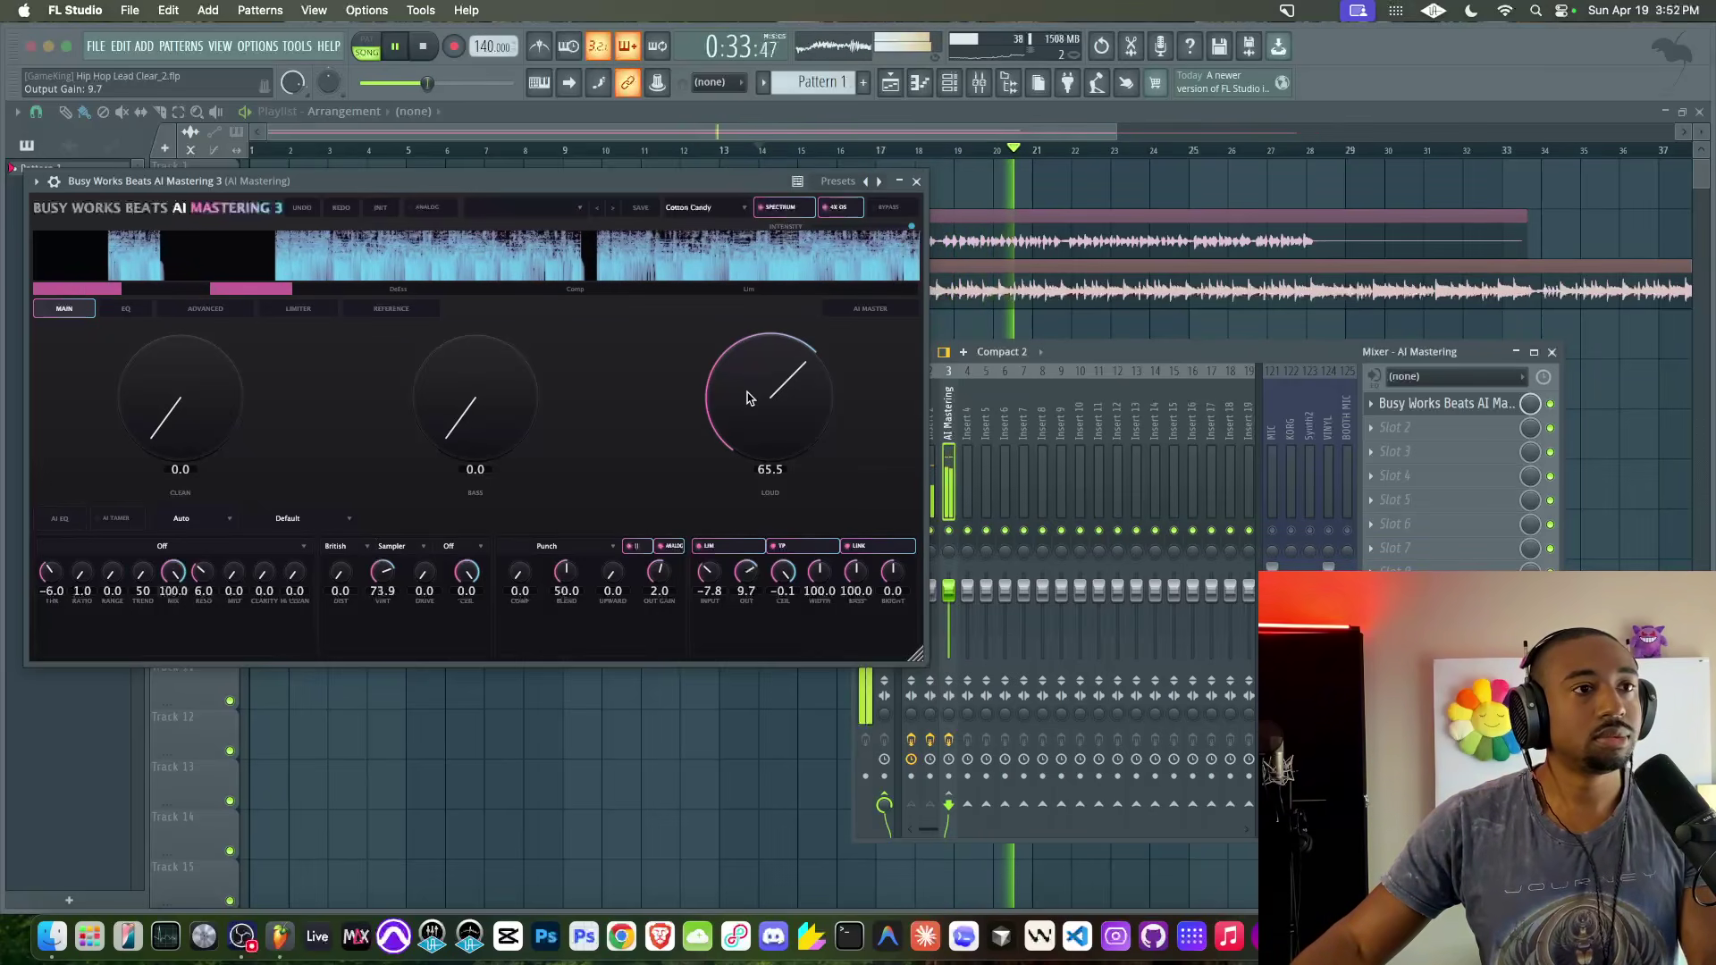
click(916, 181)
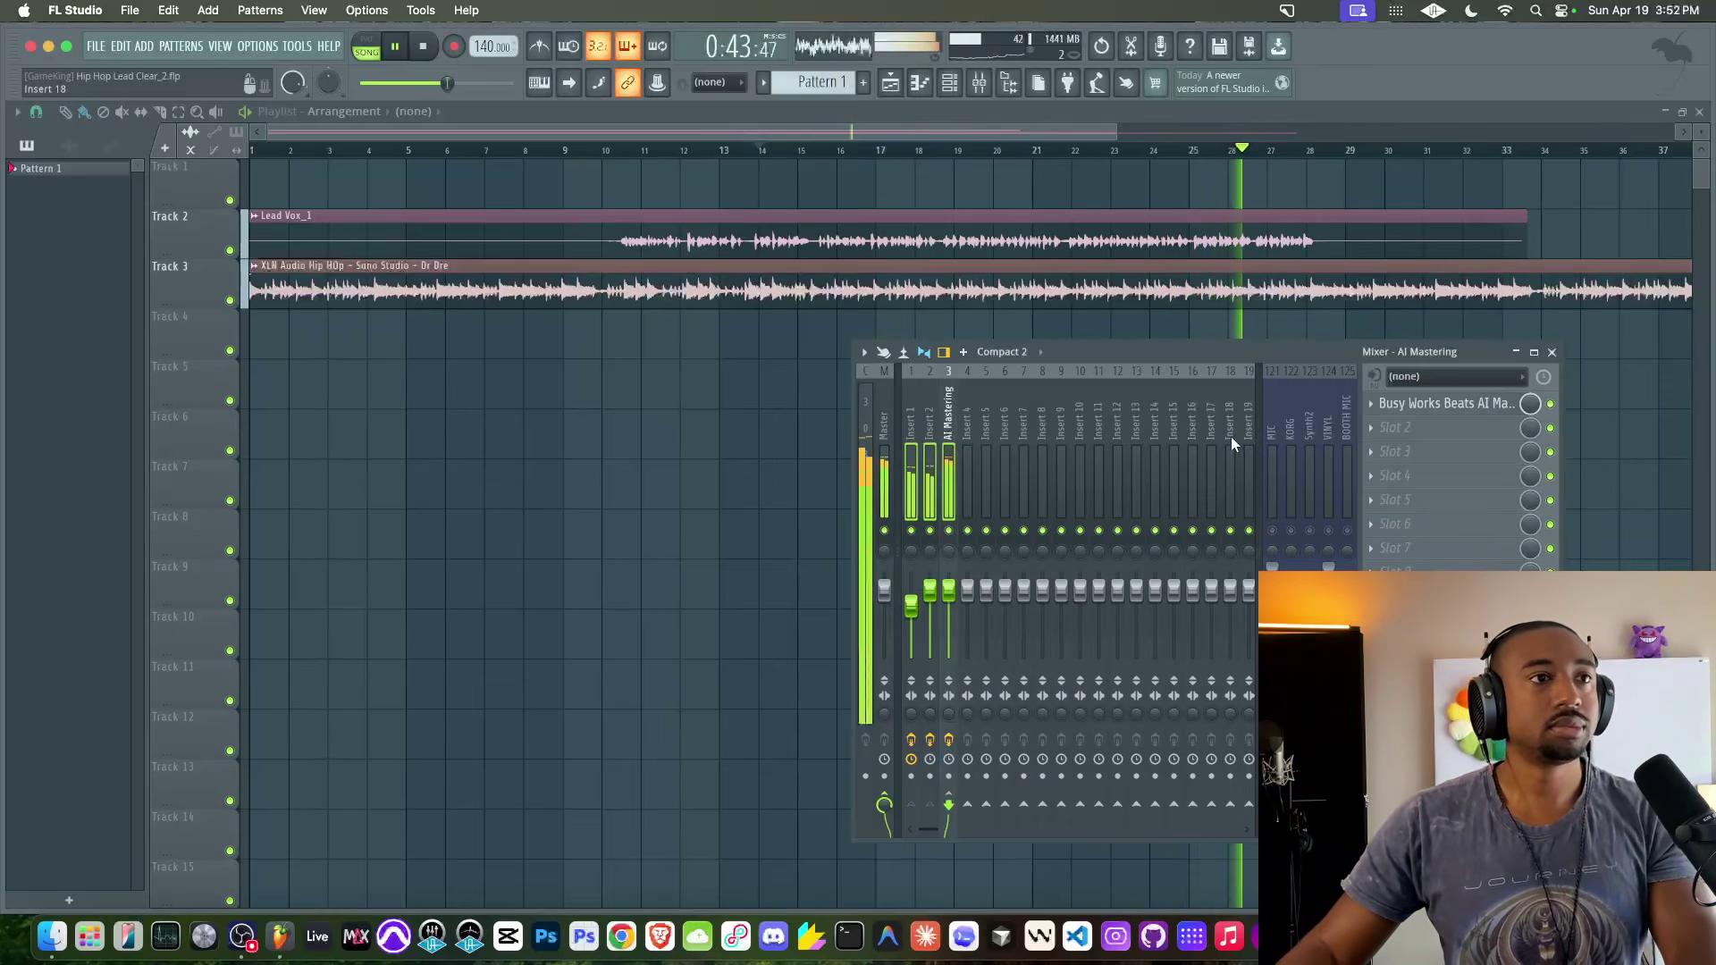
drag(1233, 351, 1086, 347)
key(space)
Reopen the AI Mastering track's AI Mastering 3, turn on reference listening and audition the master with the Consumer - Smartphone preset.
click(1296, 399)
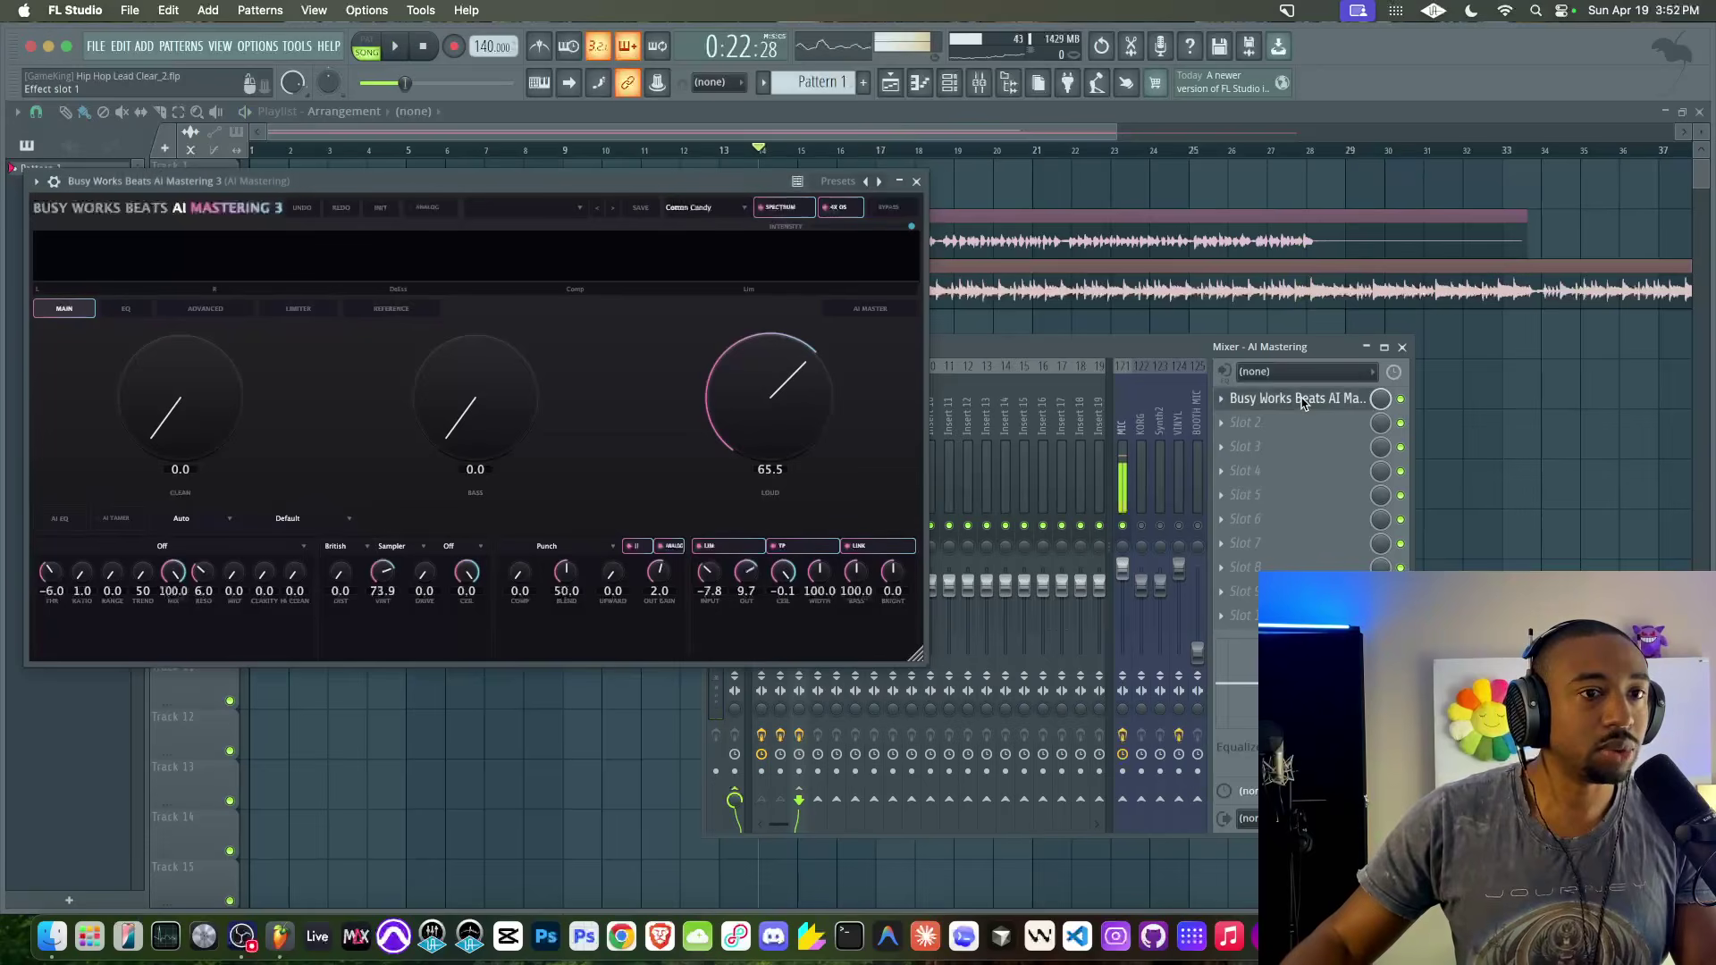
click(307, 309)
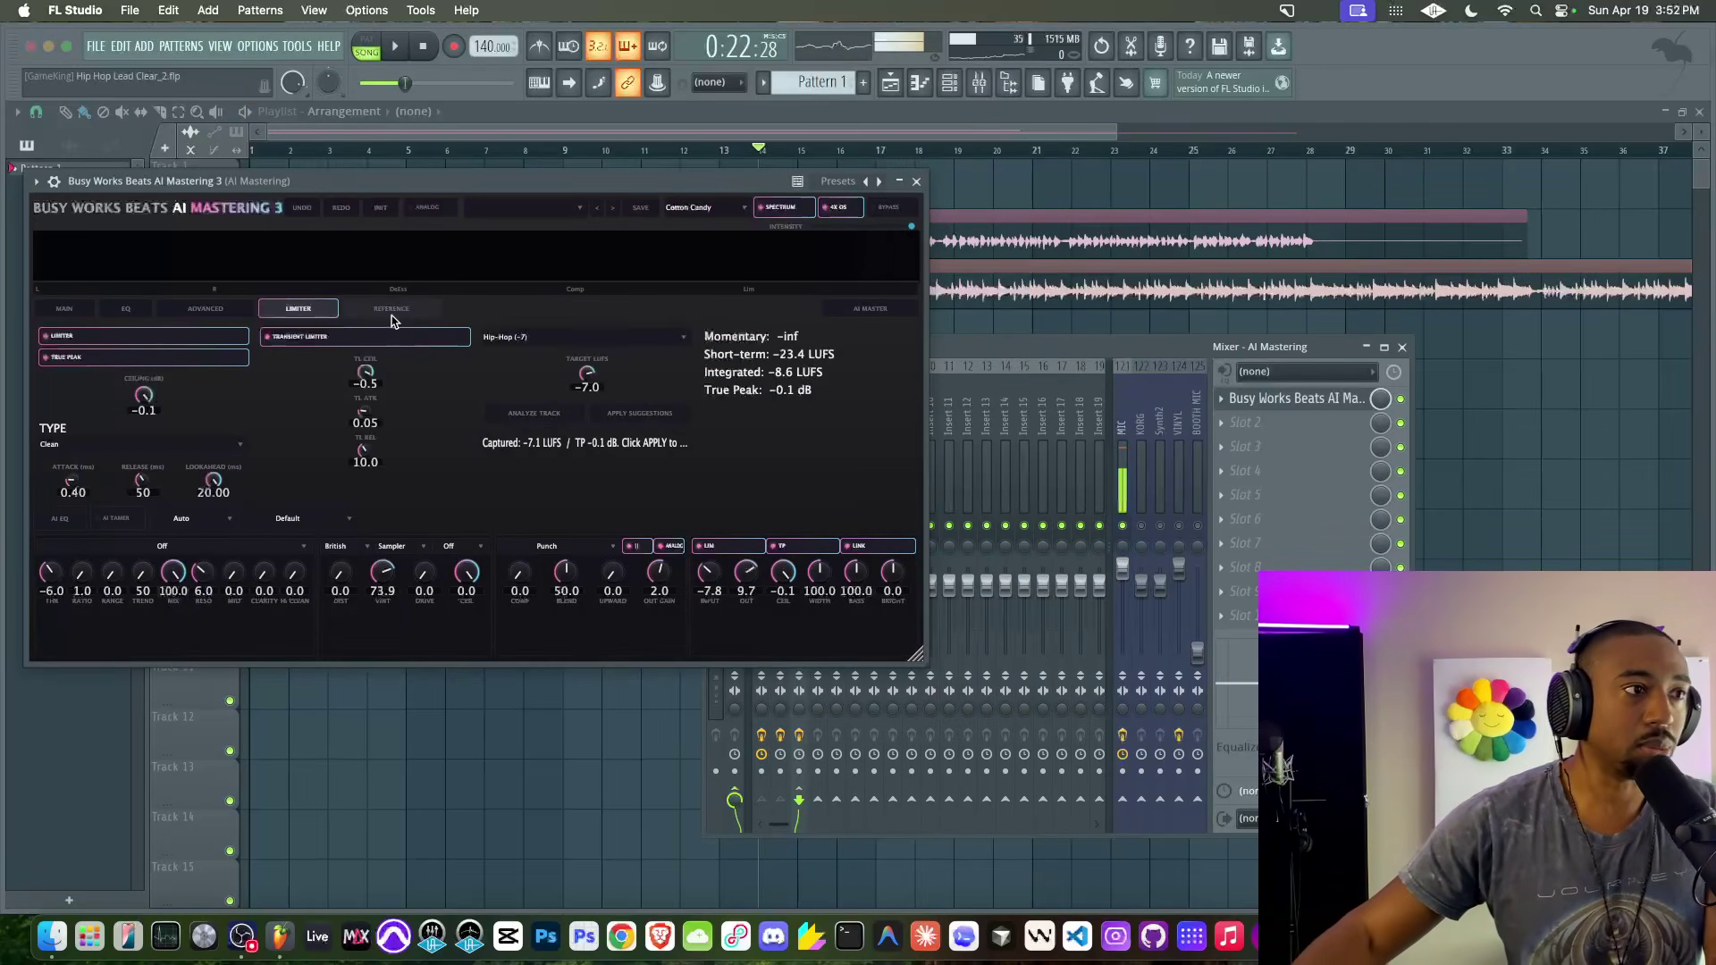
click(367, 312)
click(179, 380)
click(115, 345)
click(114, 345)
click(128, 381)
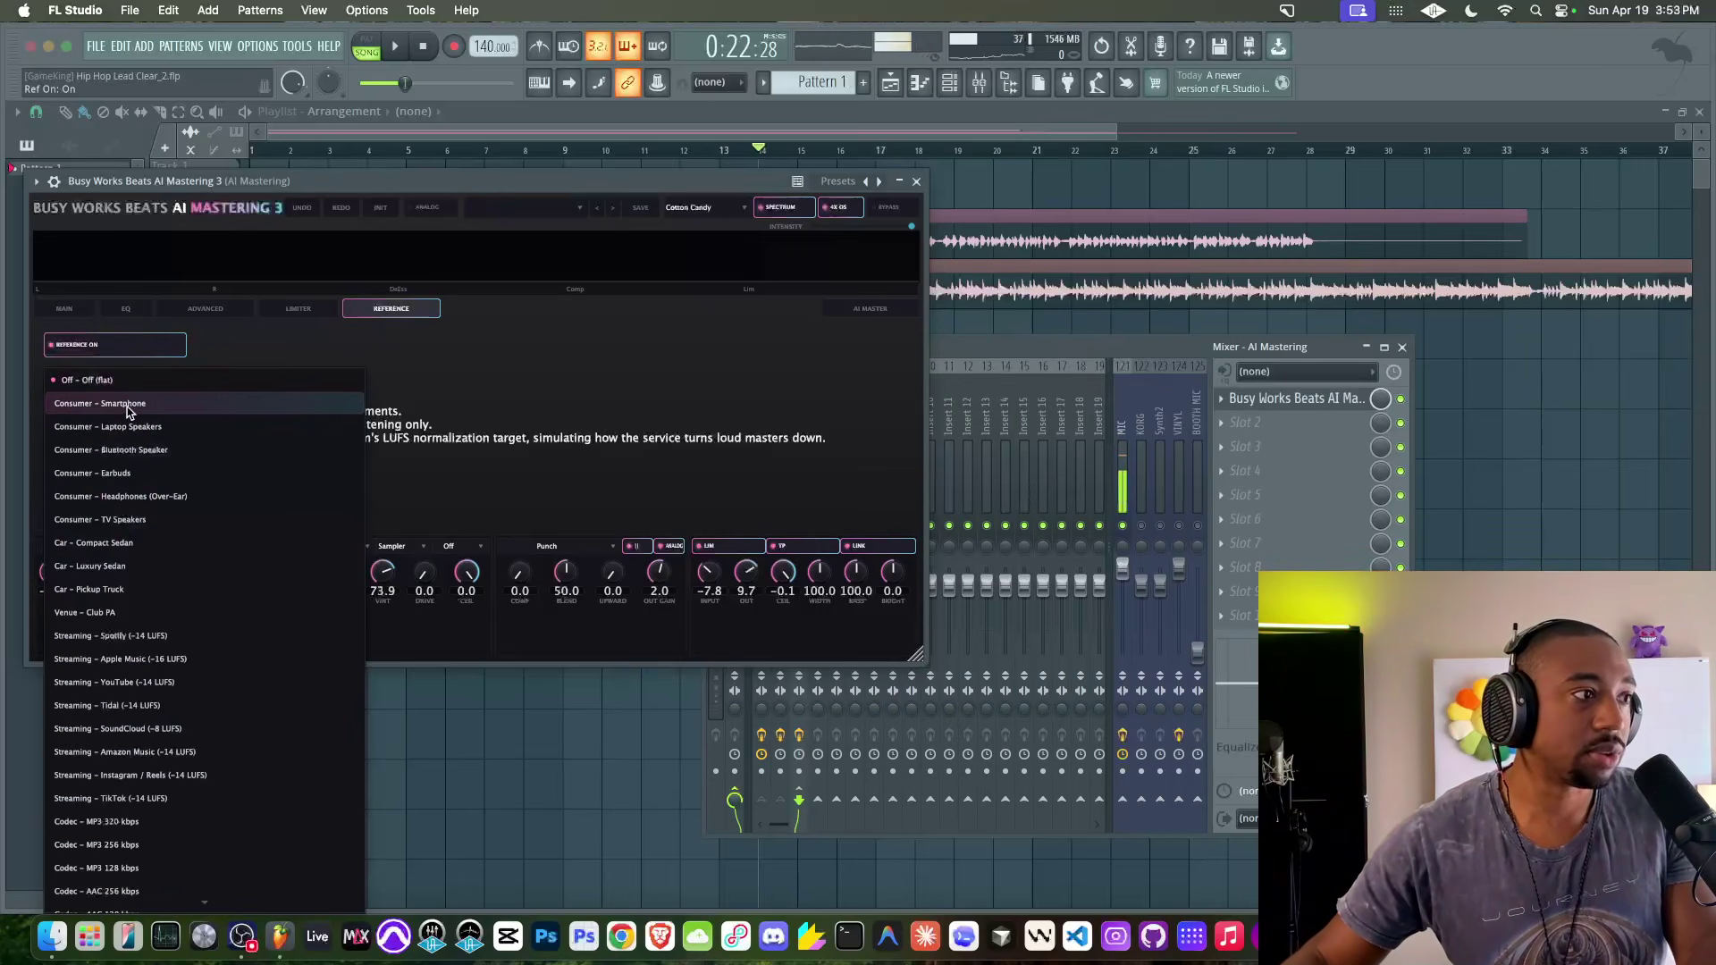
click(134, 406)
key(space)
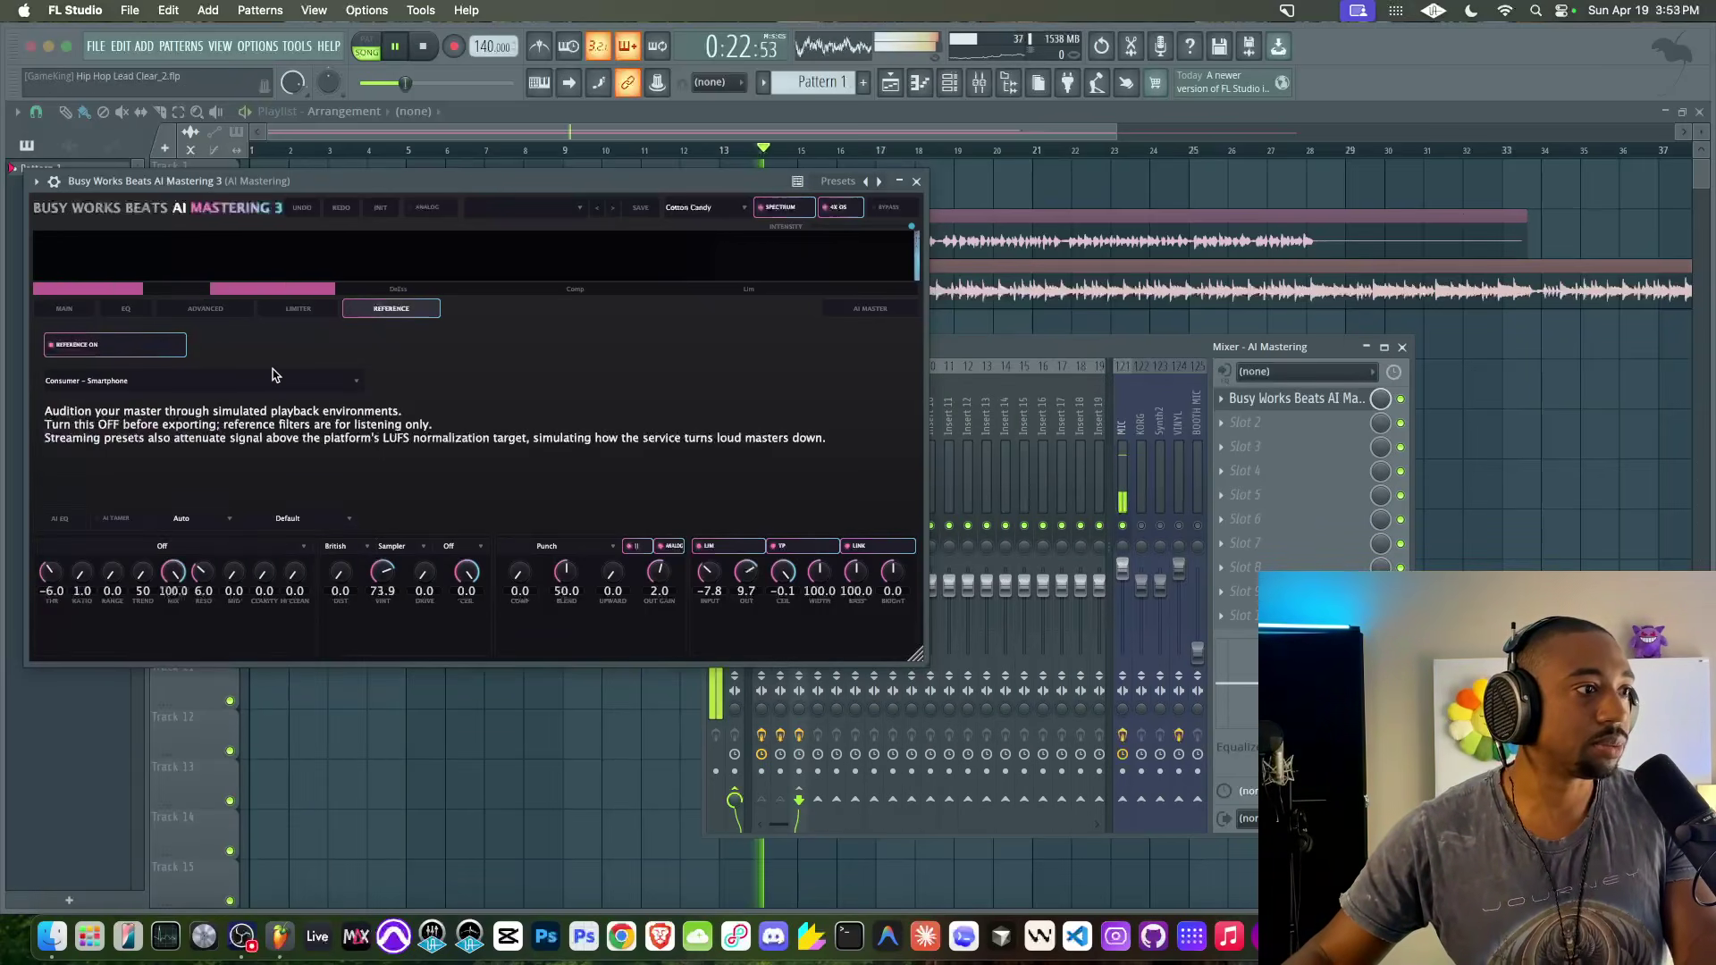
click(1123, 526)
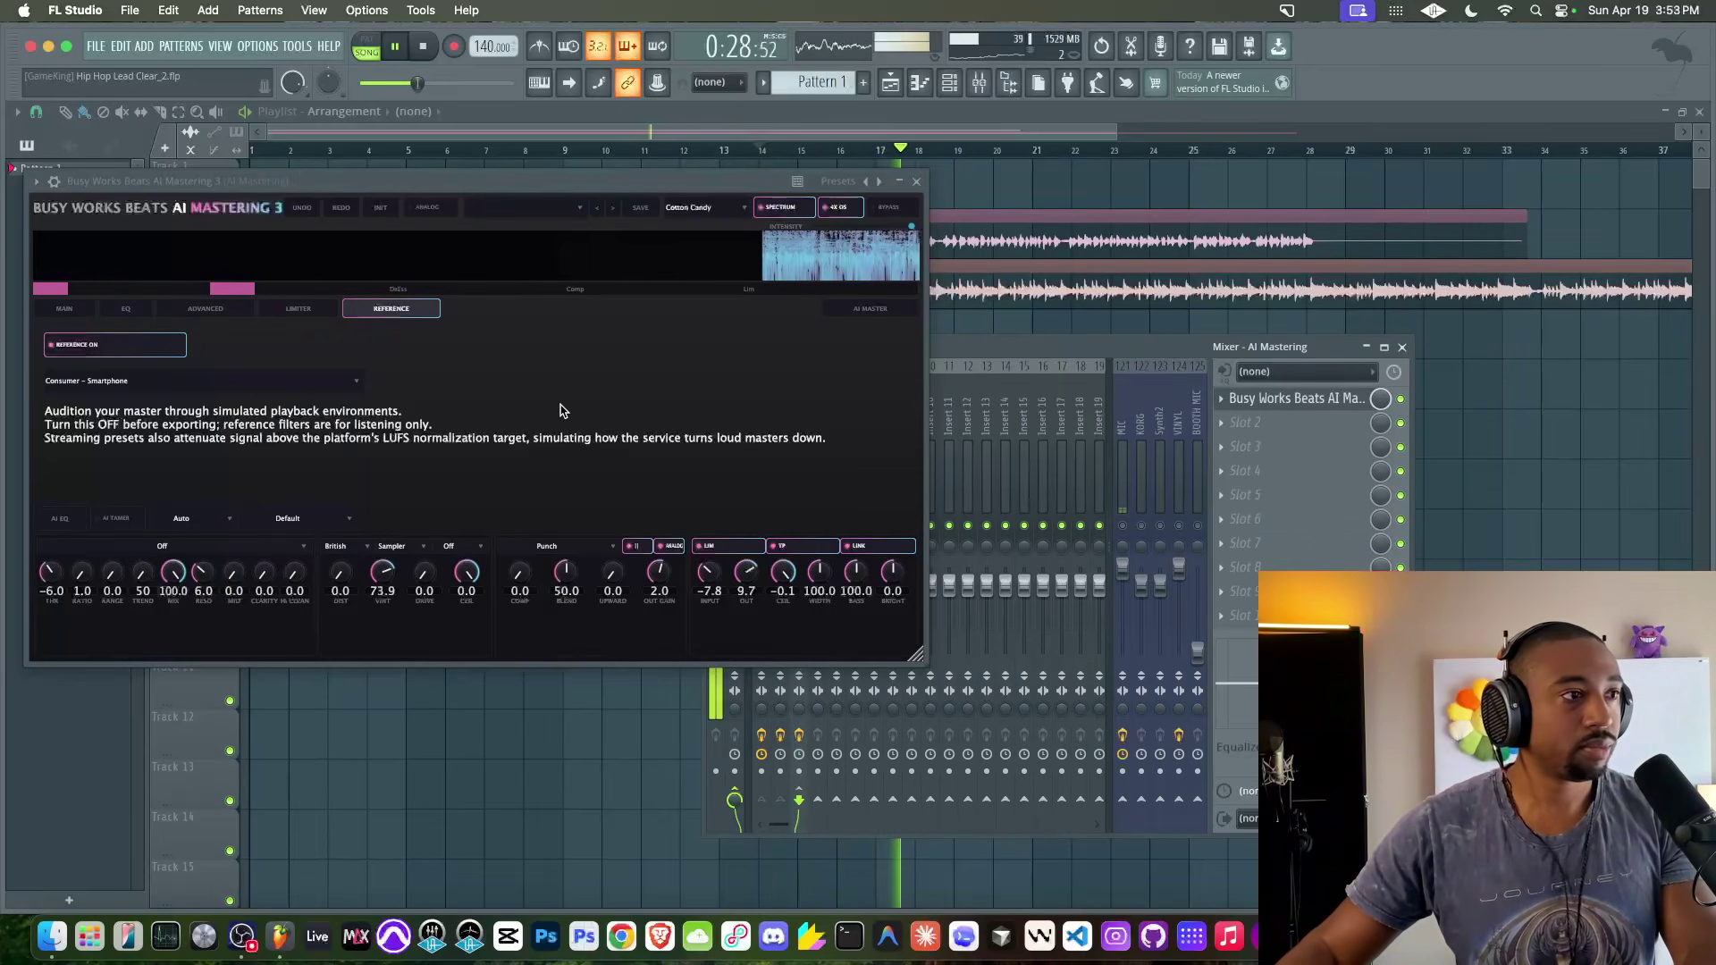
Audition the master through the Car - Compact Sedan and Streaming - Spotify (-14 LUFS) reference presets.
click(176, 379)
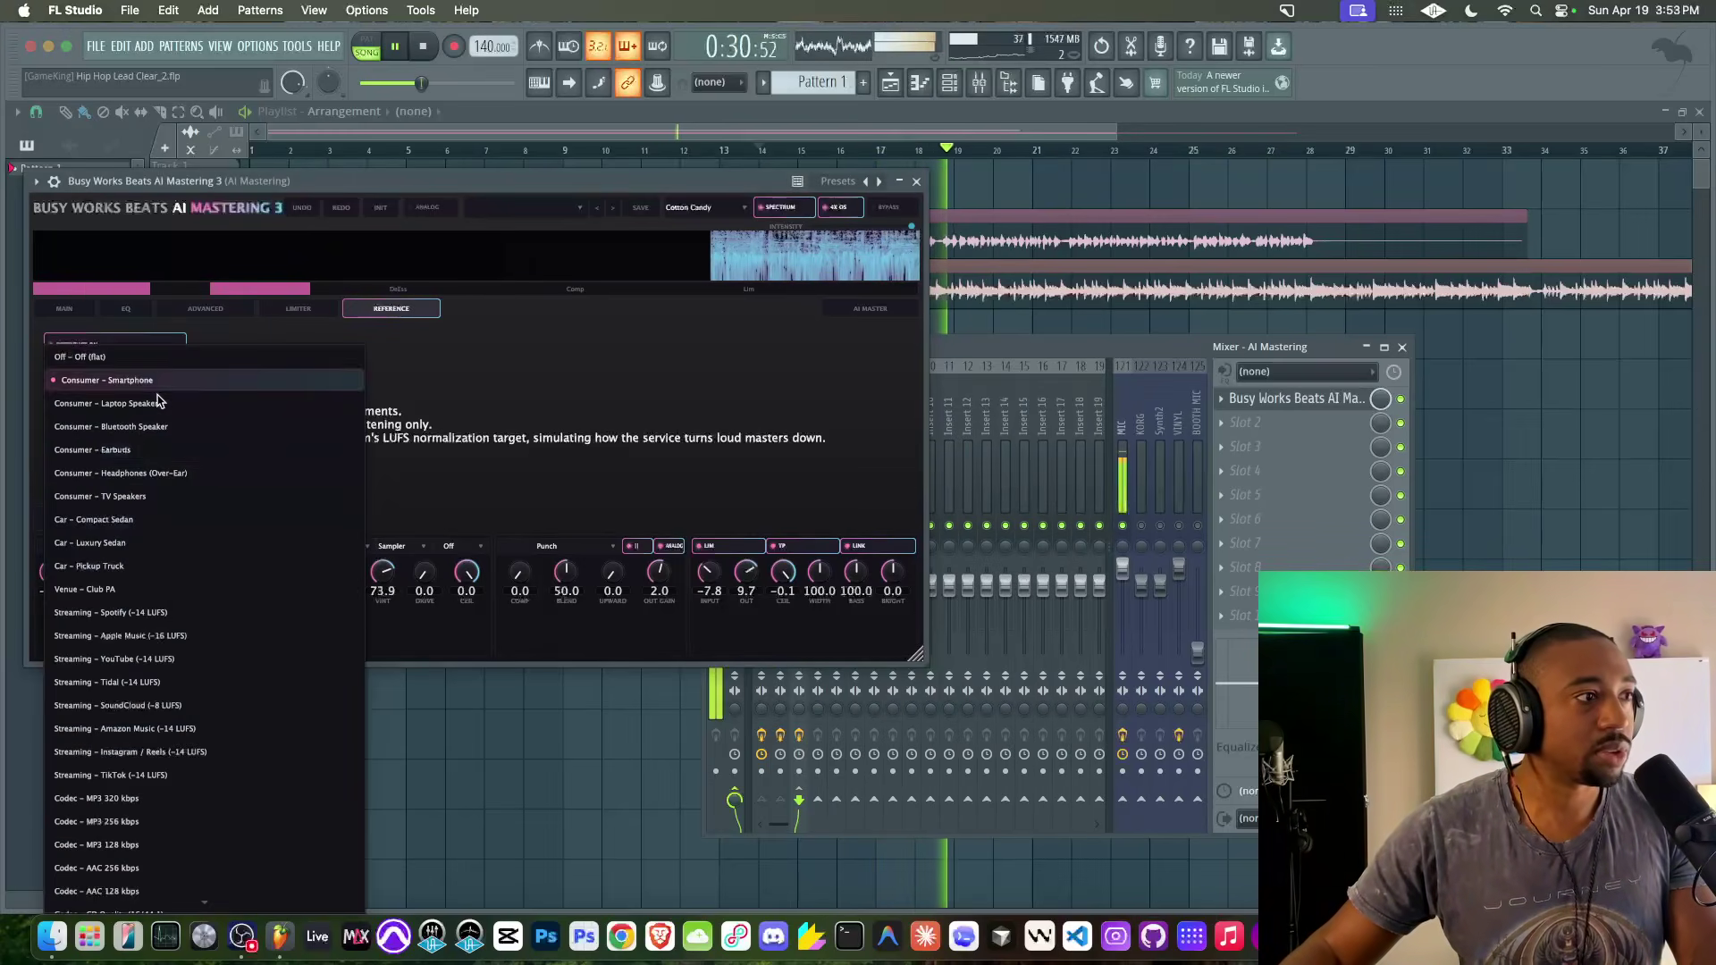
click(107, 728)
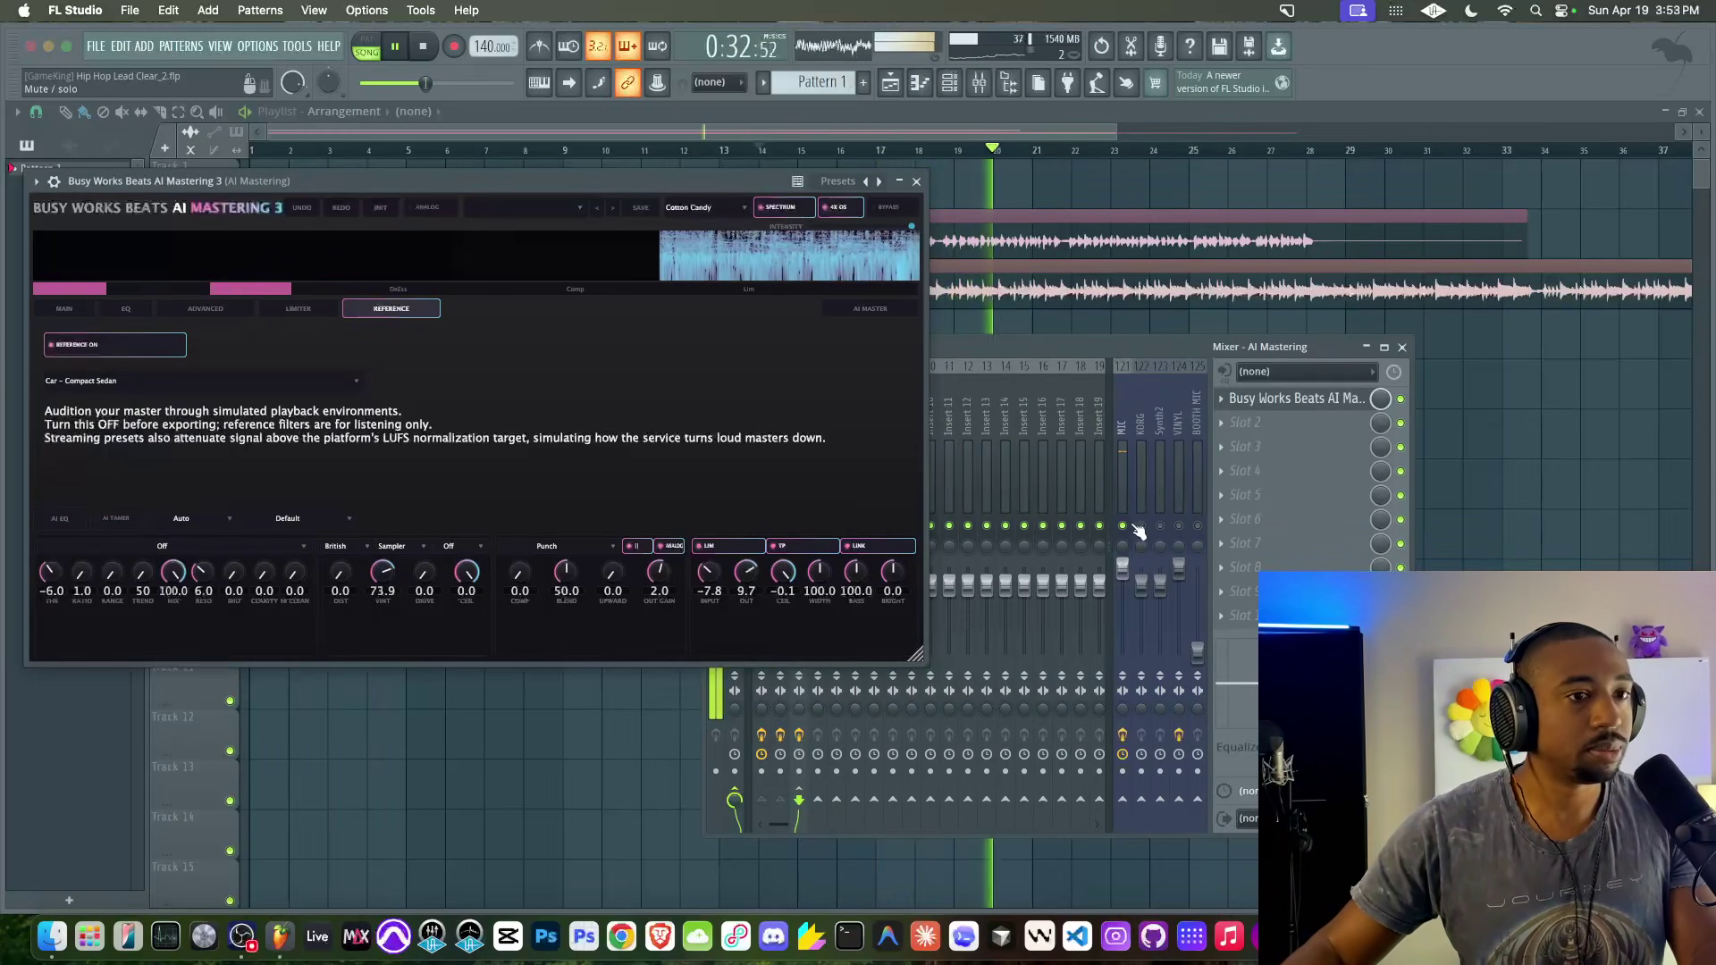
click(1124, 527)
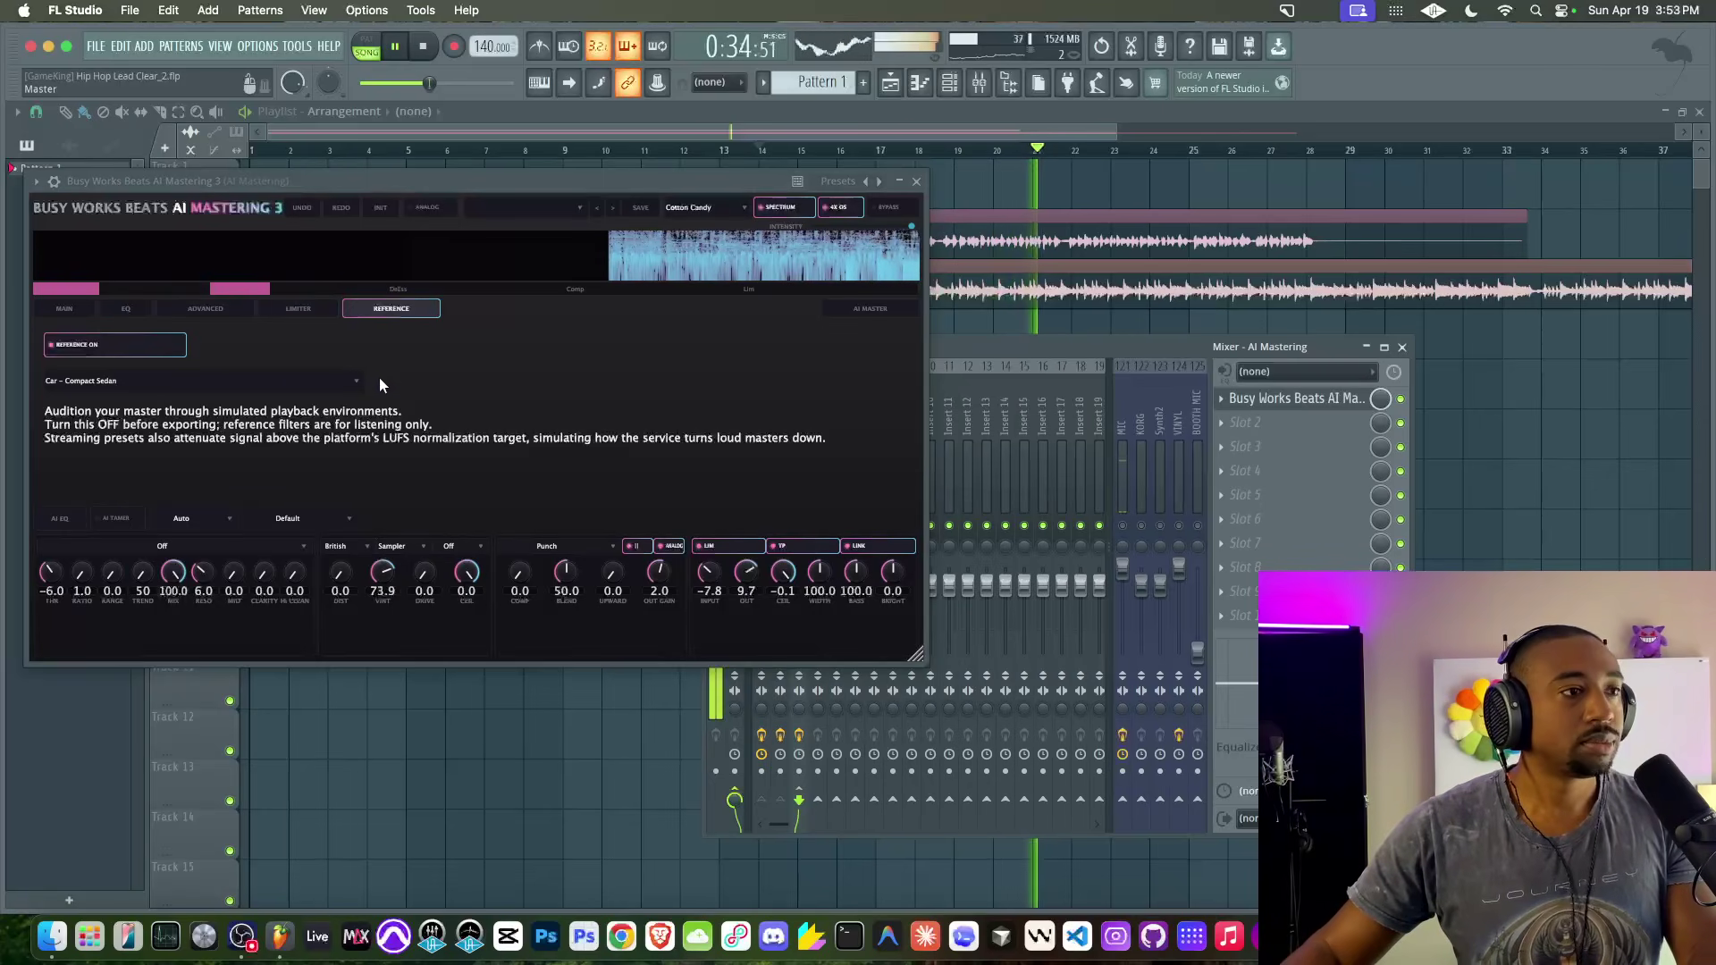
click(292, 381)
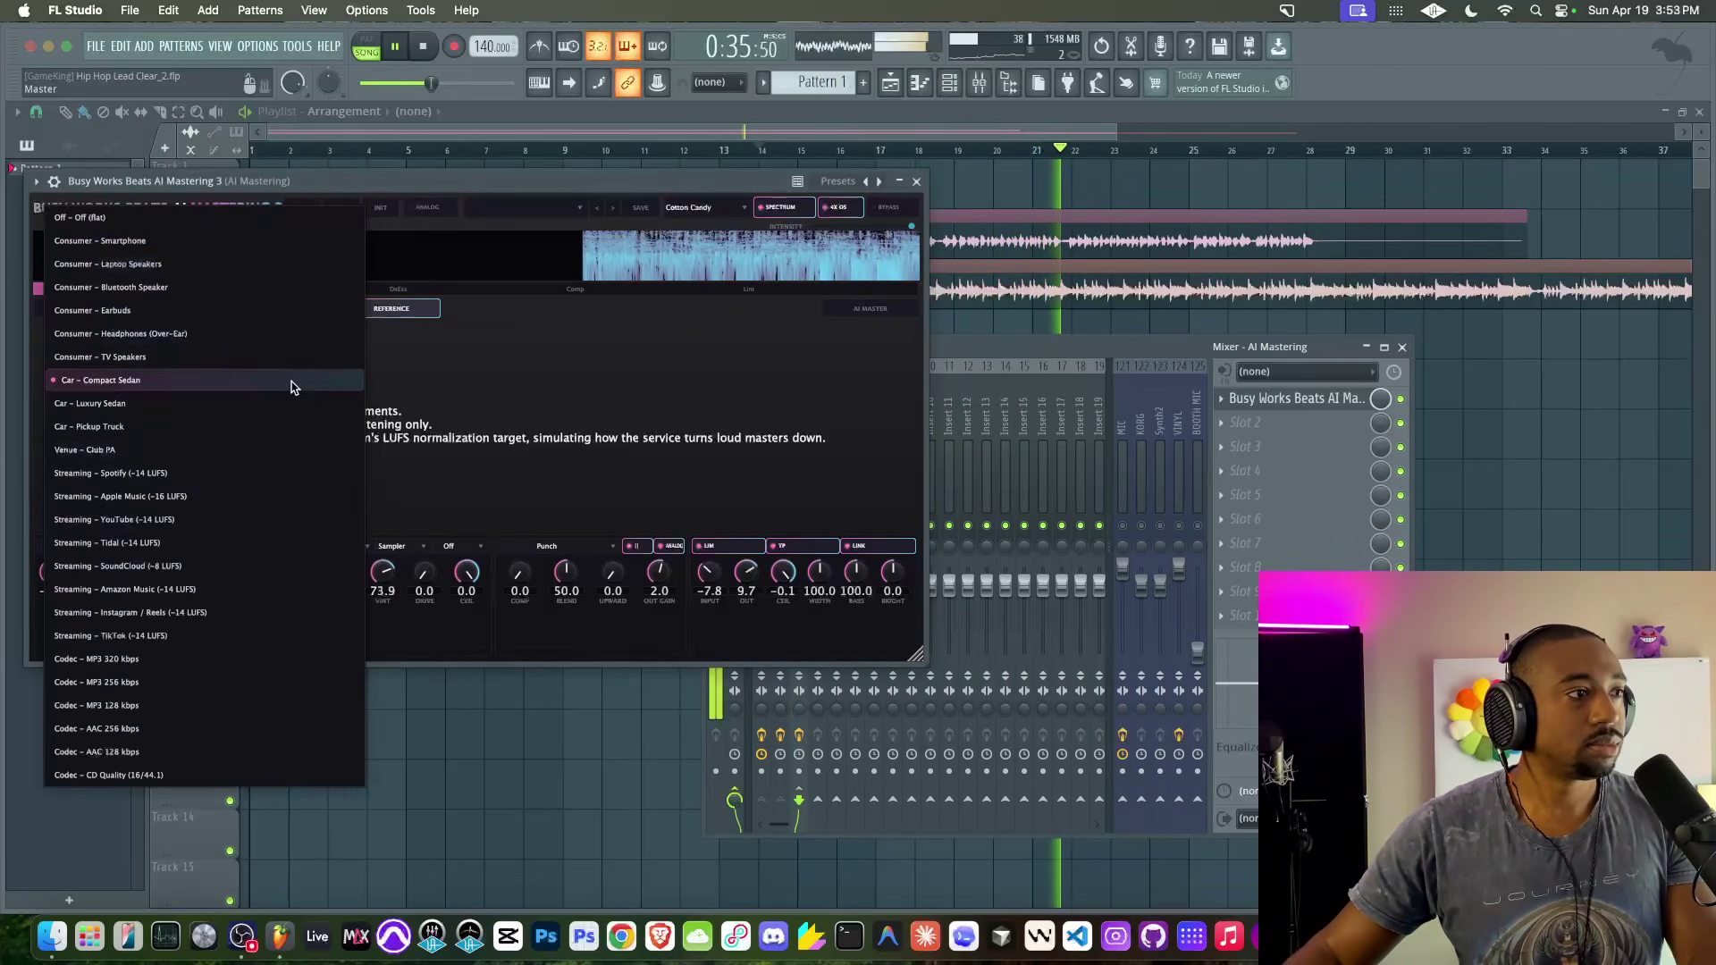
click(270, 473)
click(1125, 526)
key(space)
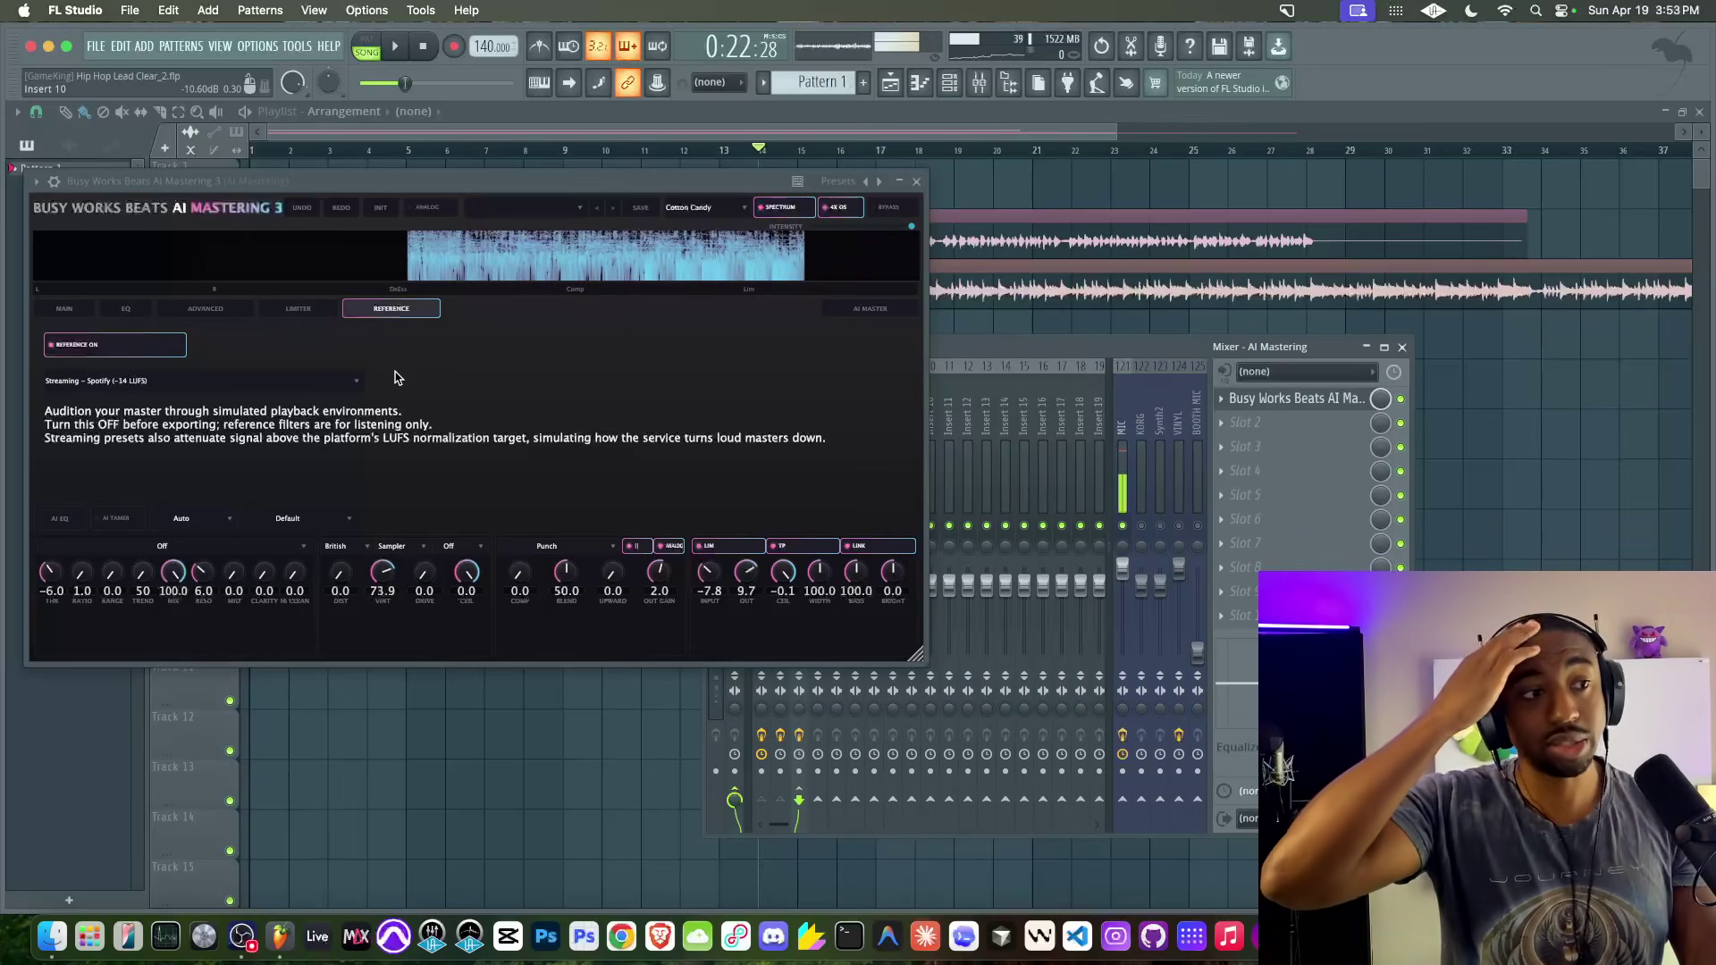
Switch the reference preset to Codec - MP3 320 kbps and audition the master.
key(space)
click(260, 380)
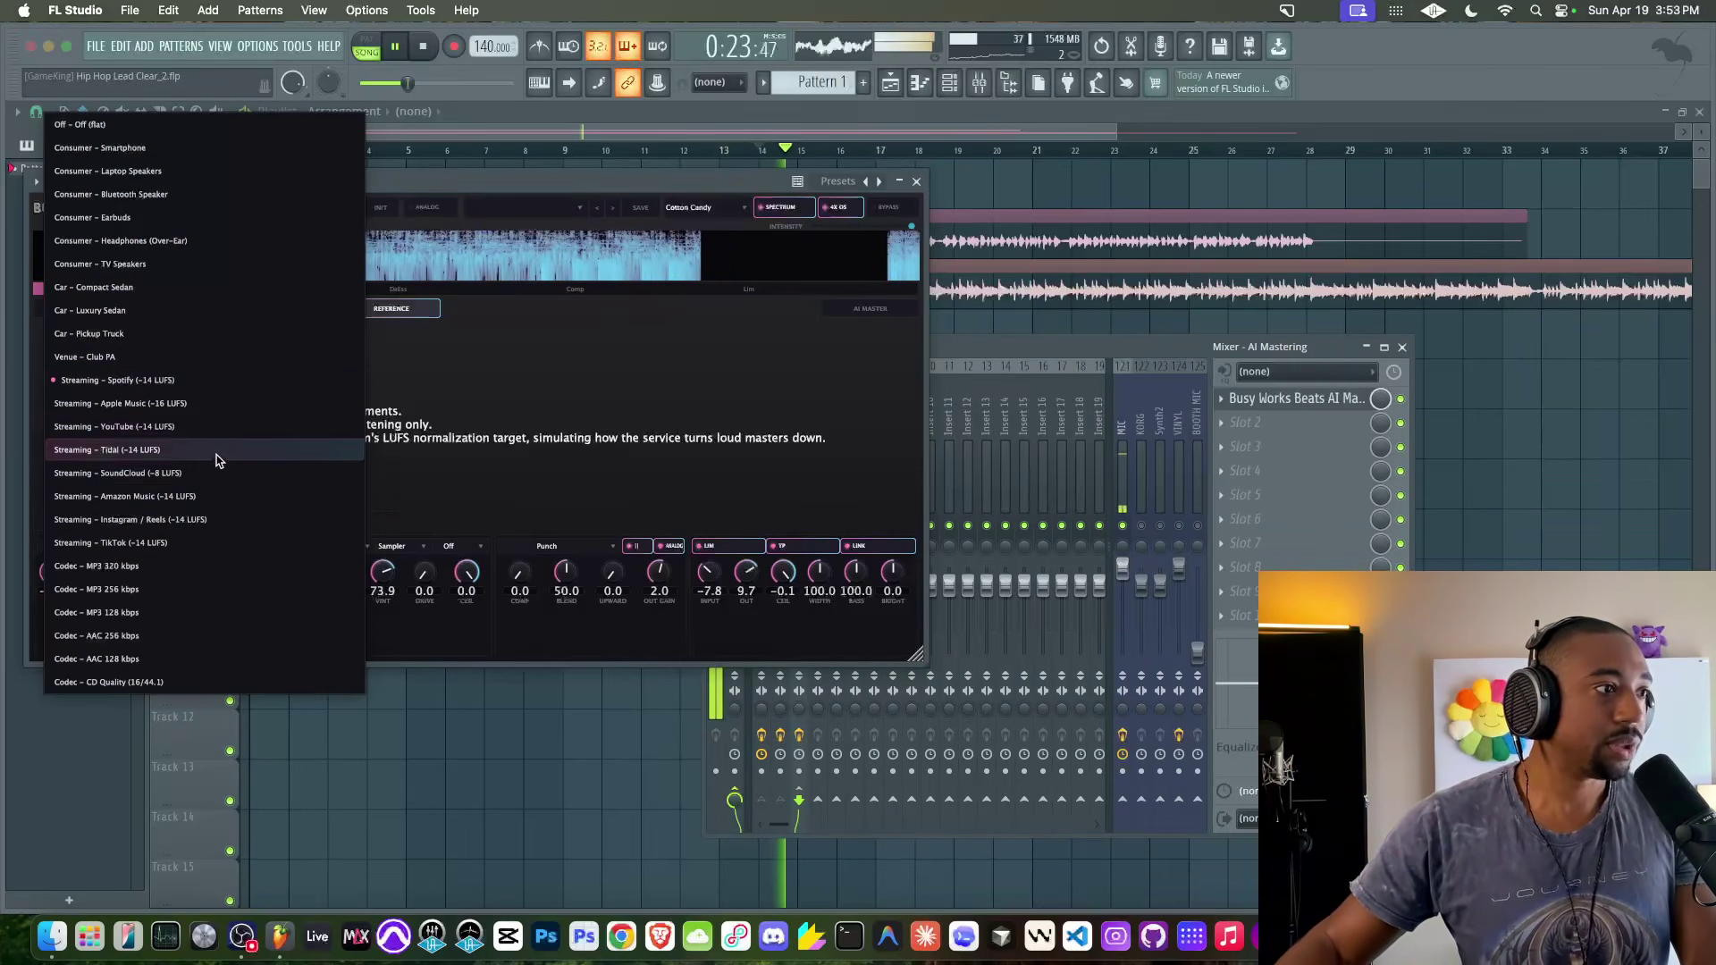
click(179, 566)
key(space)
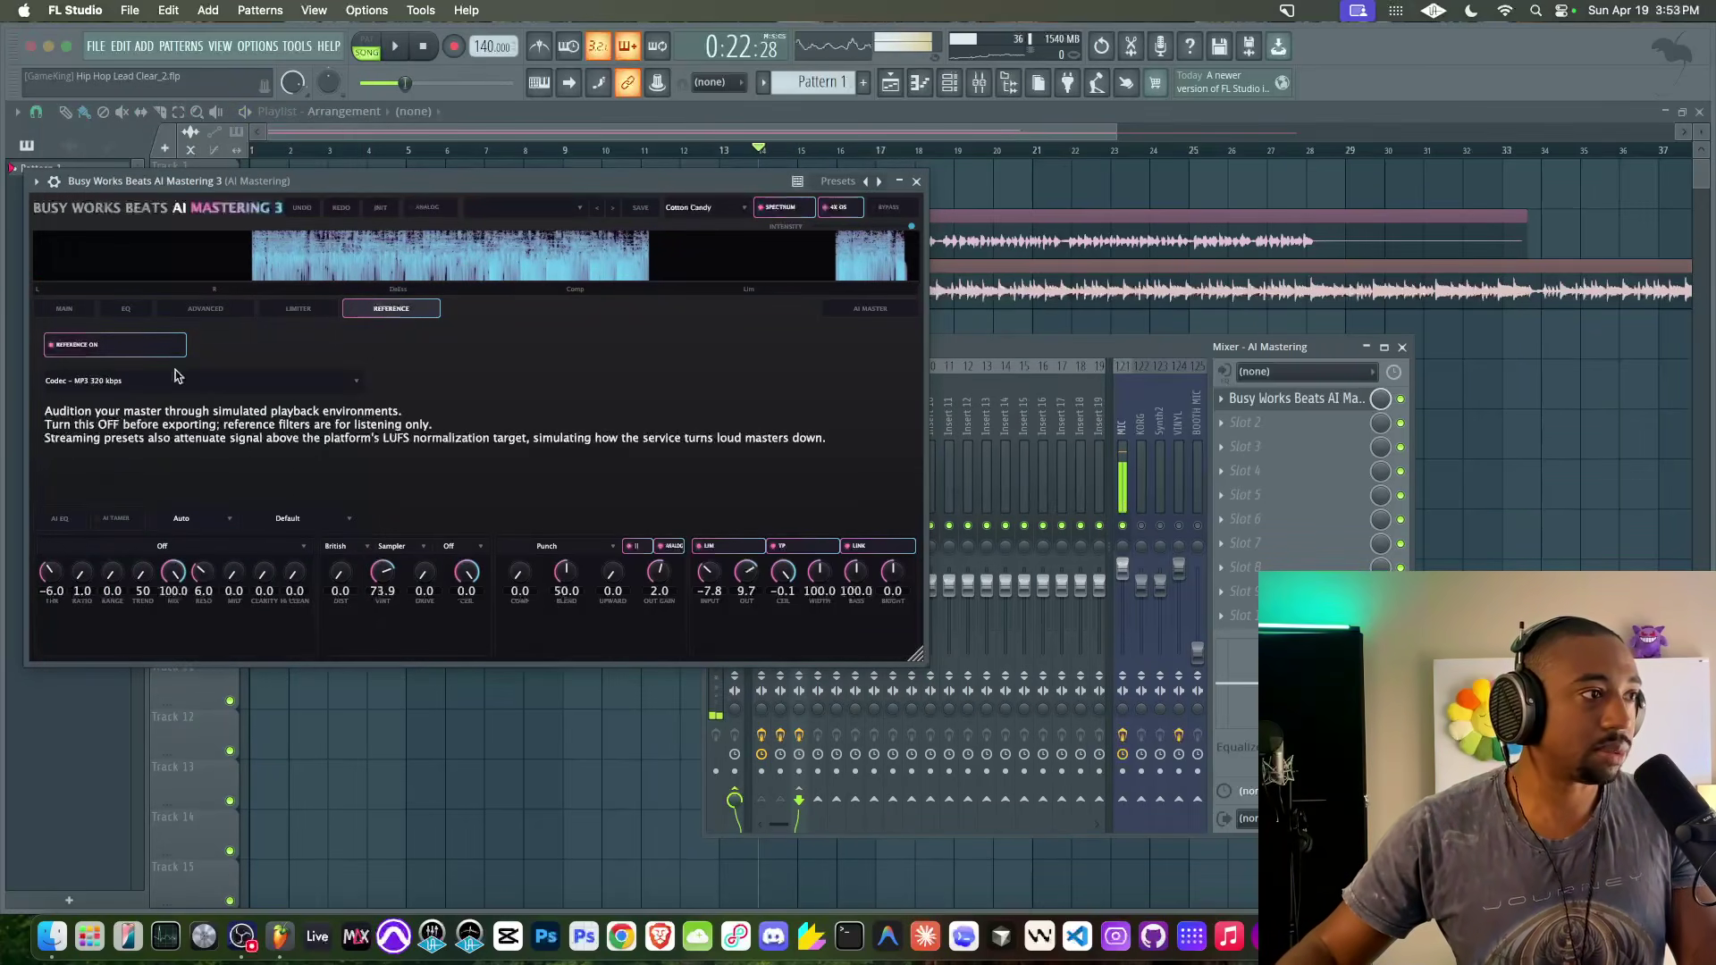
key(space)
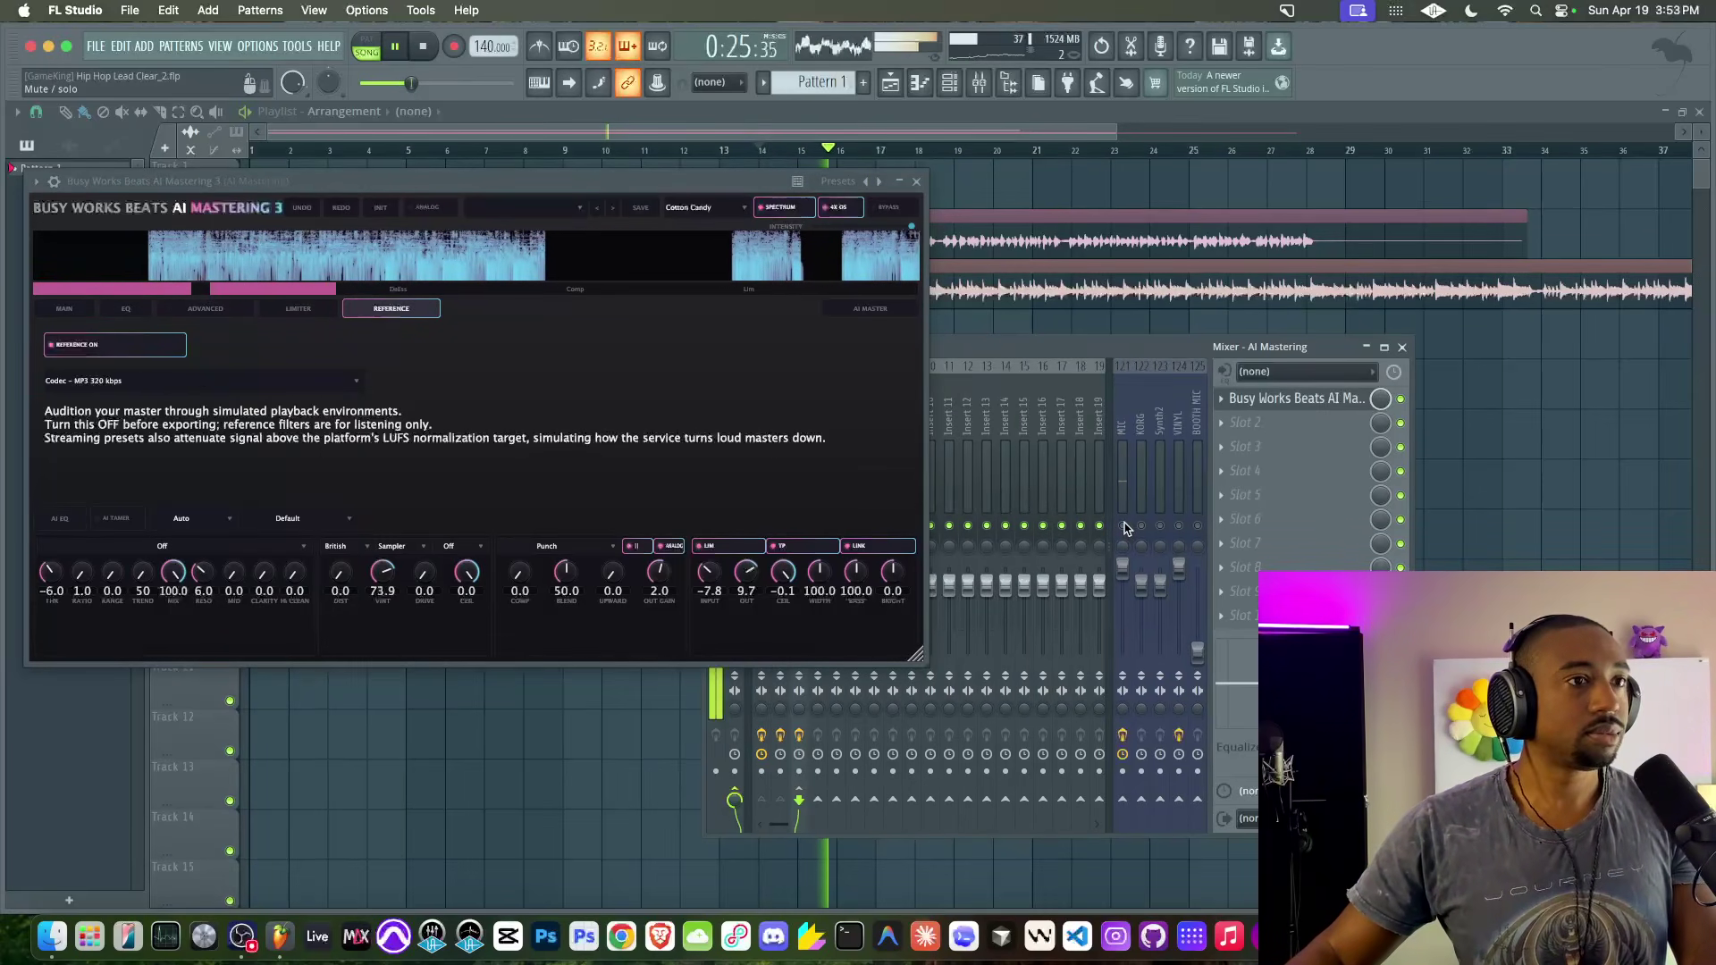
Stop playback and turn off reference listening in the AI Mastering track's AI Mastering 3.
key(space)
click(148, 352)
click(197, 380)
click(222, 379)
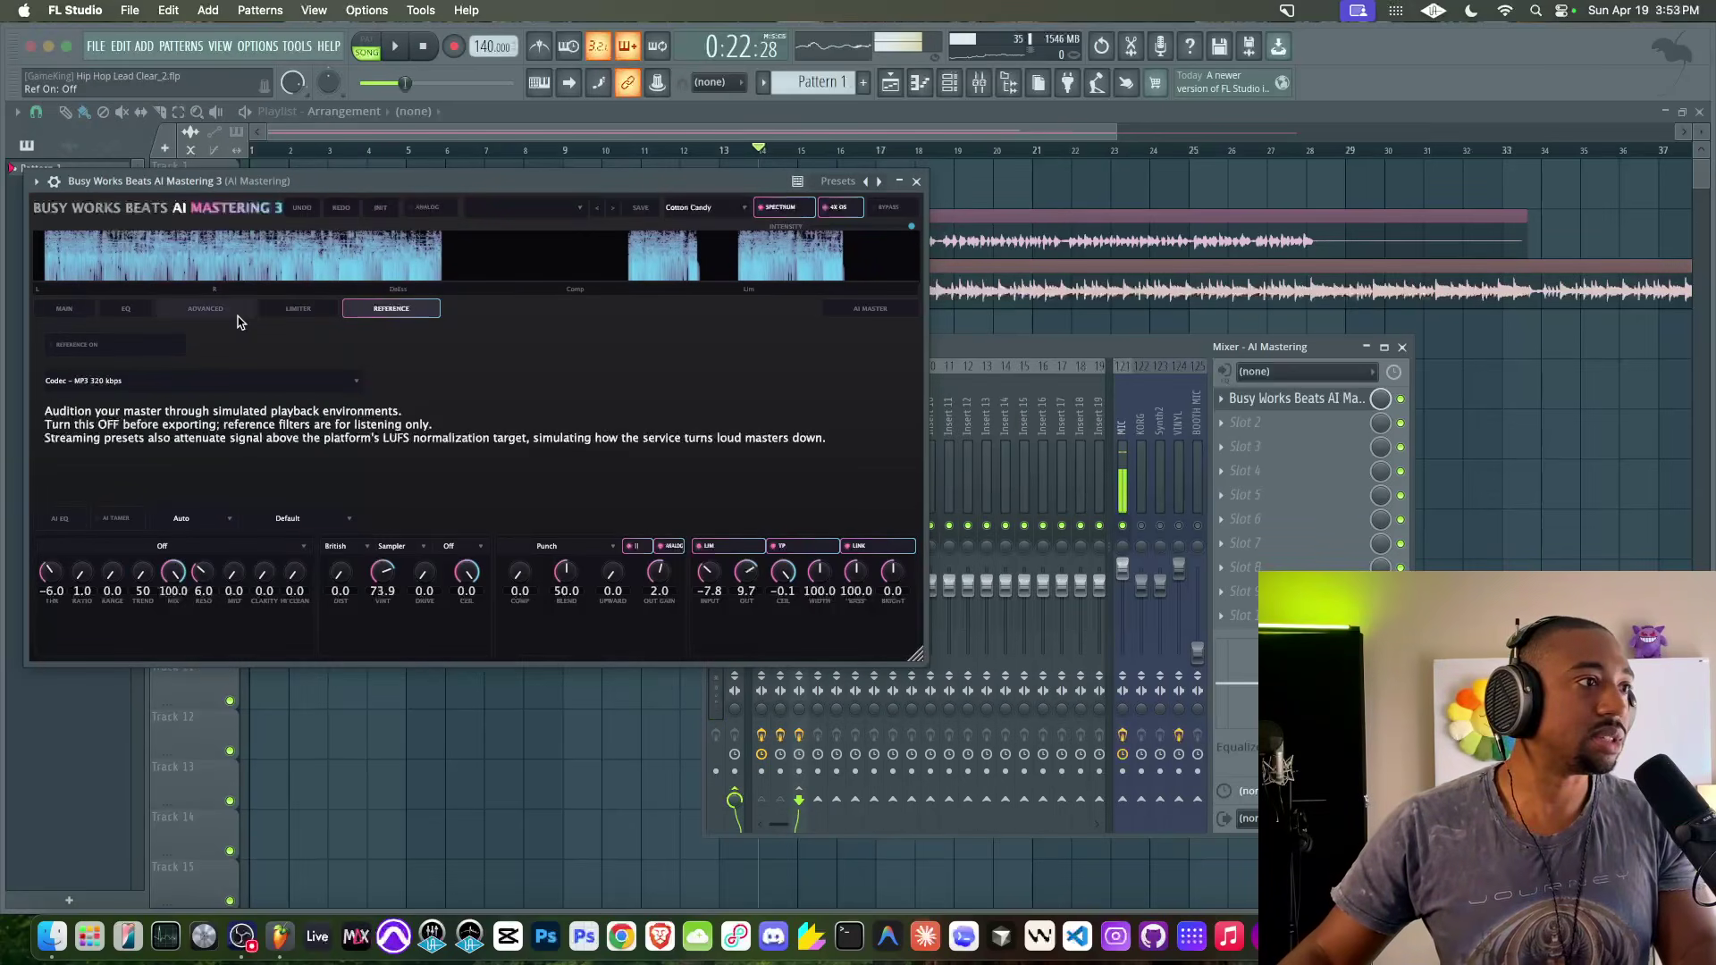
Review the Advanced, Limiter and EQ settings of the AI Mastering track's AI Mastering 3 and return to the Main controls.
click(197, 311)
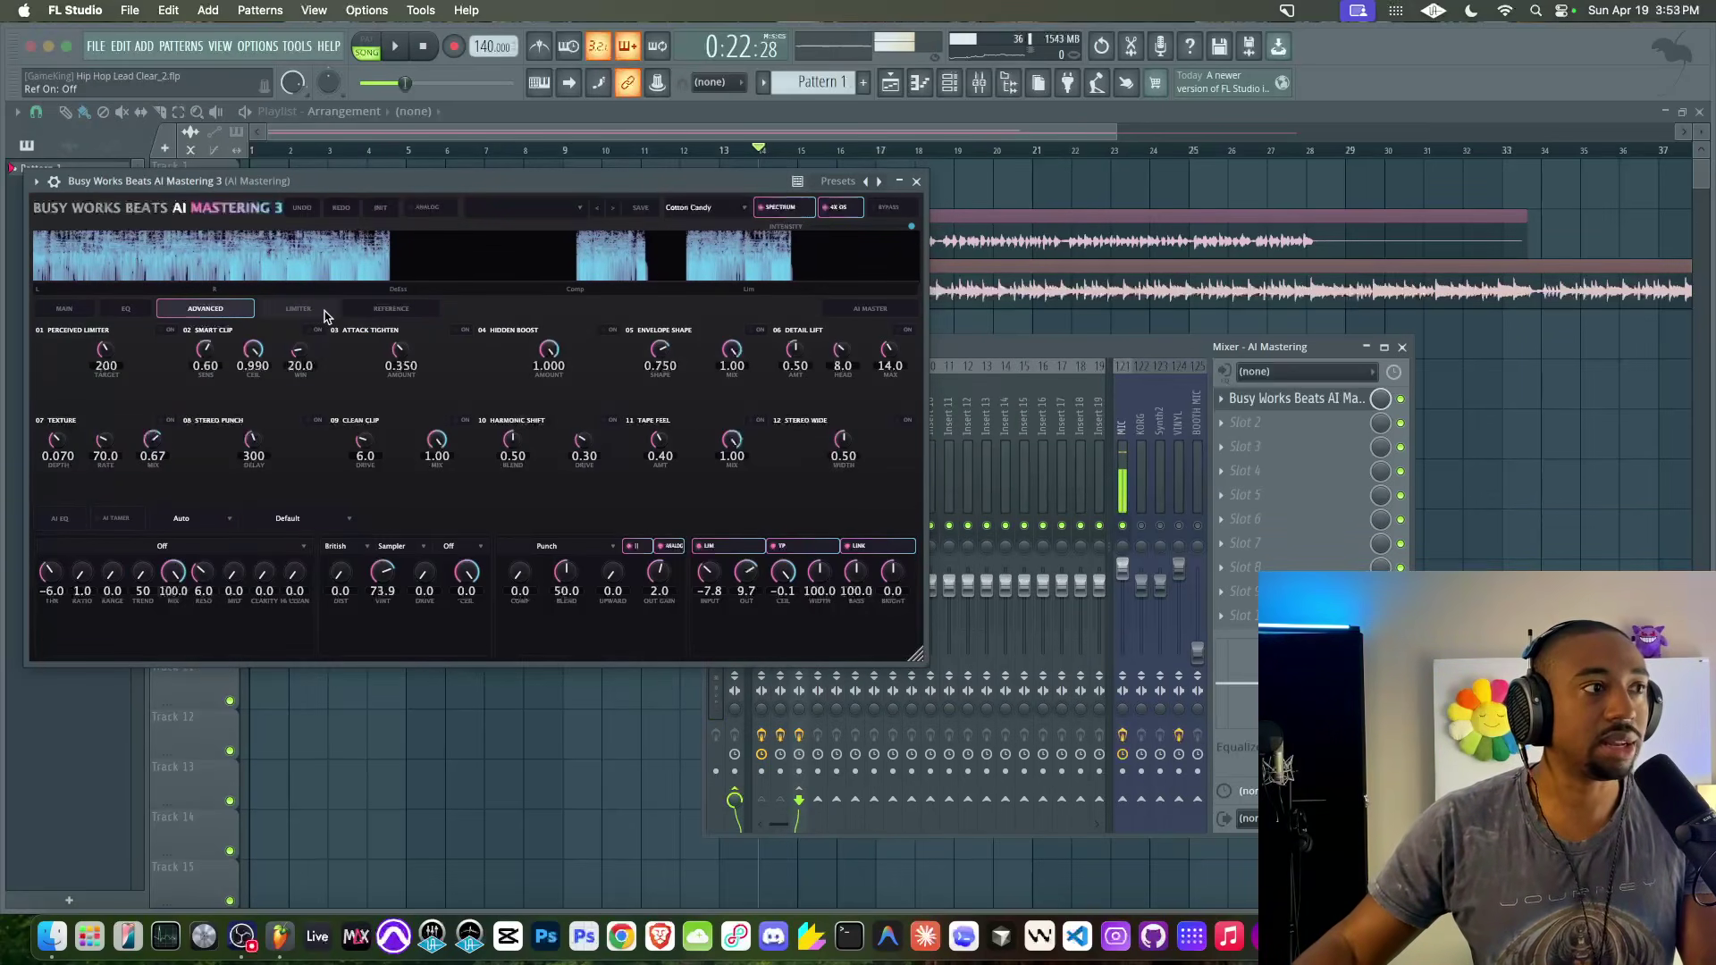
click(268, 309)
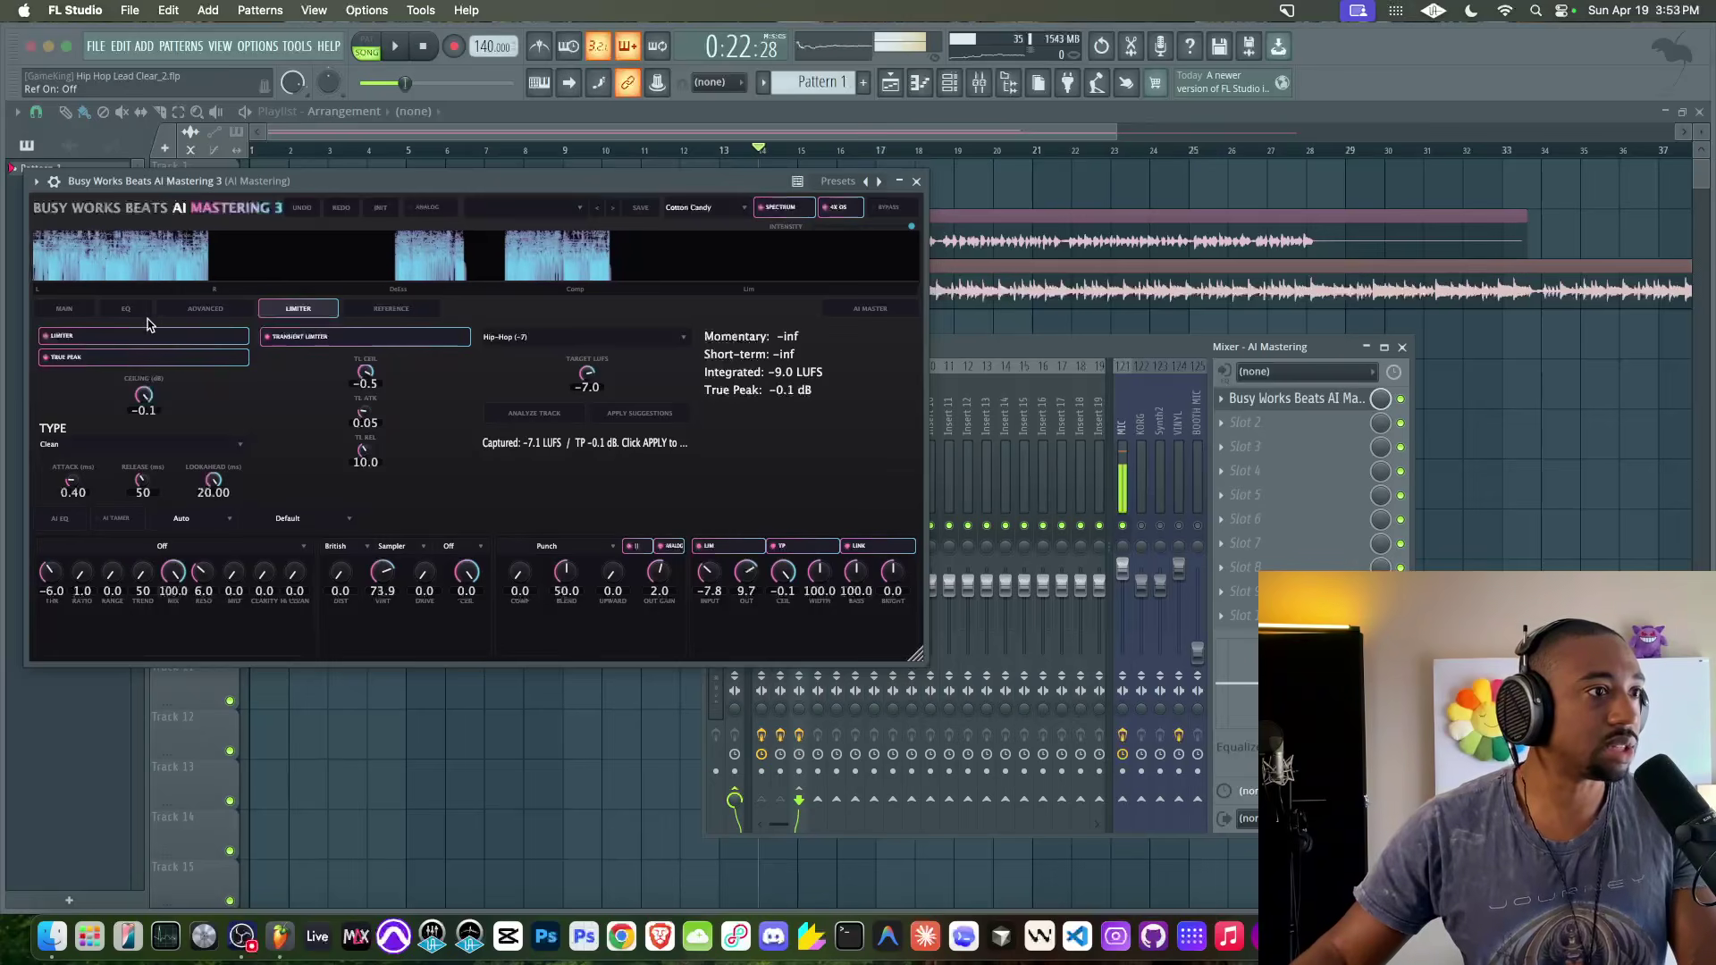
click(226, 312)
click(134, 309)
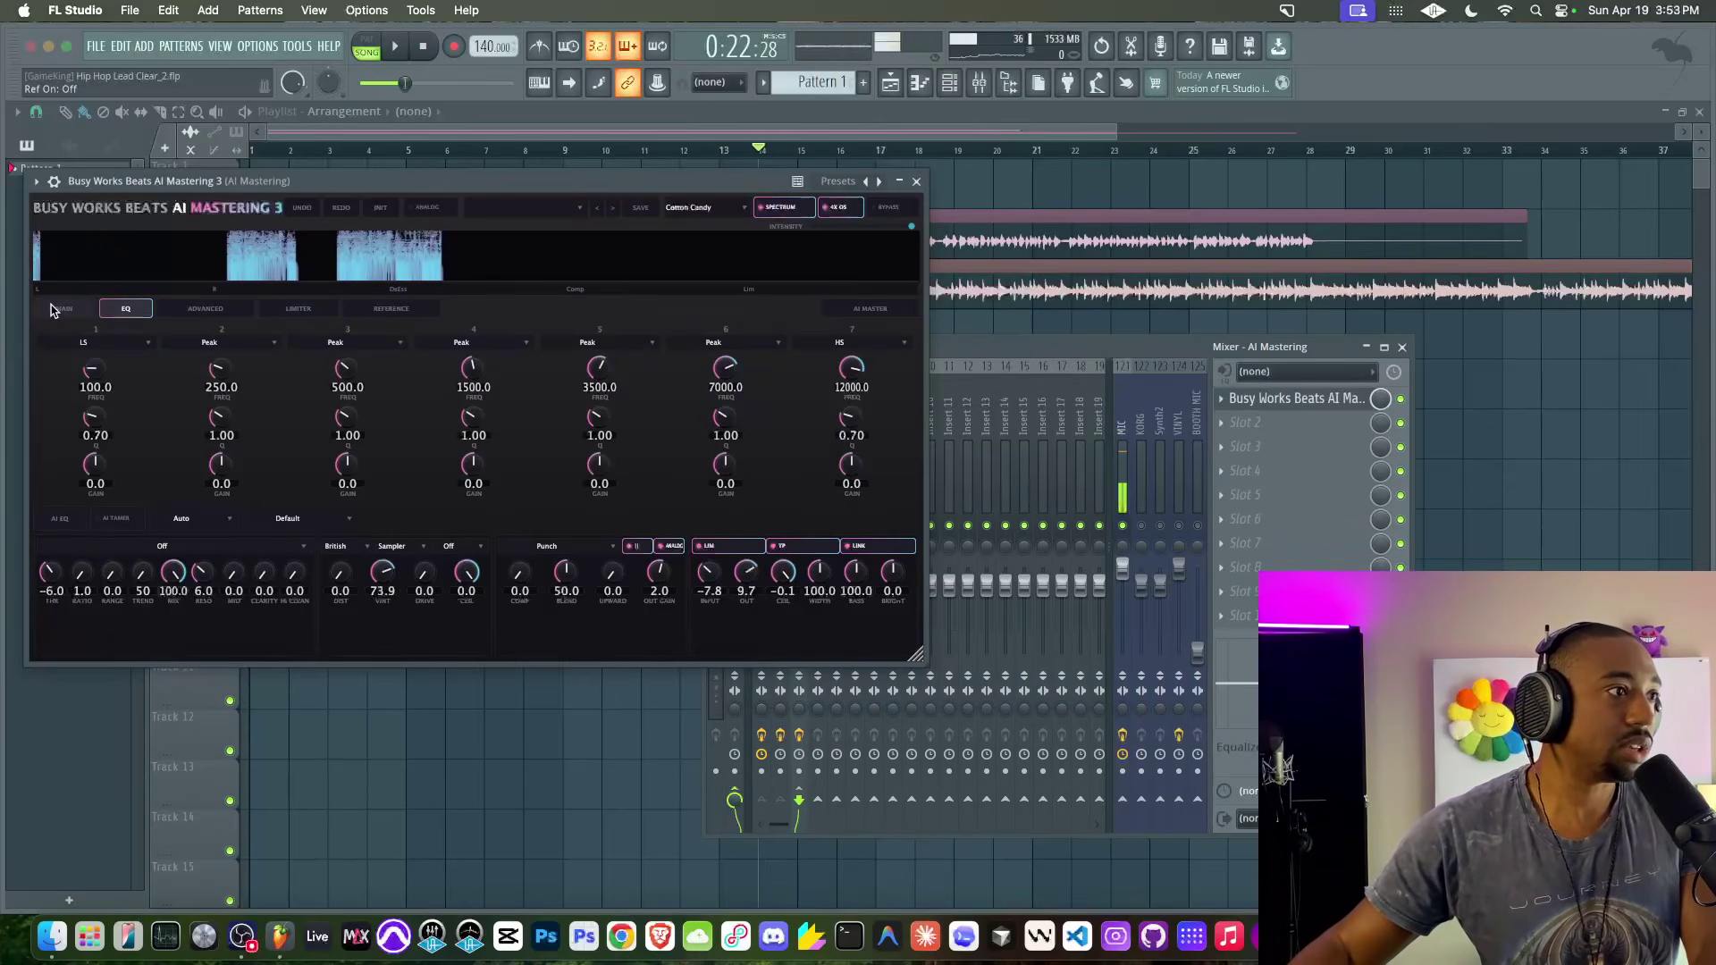
click(59, 308)
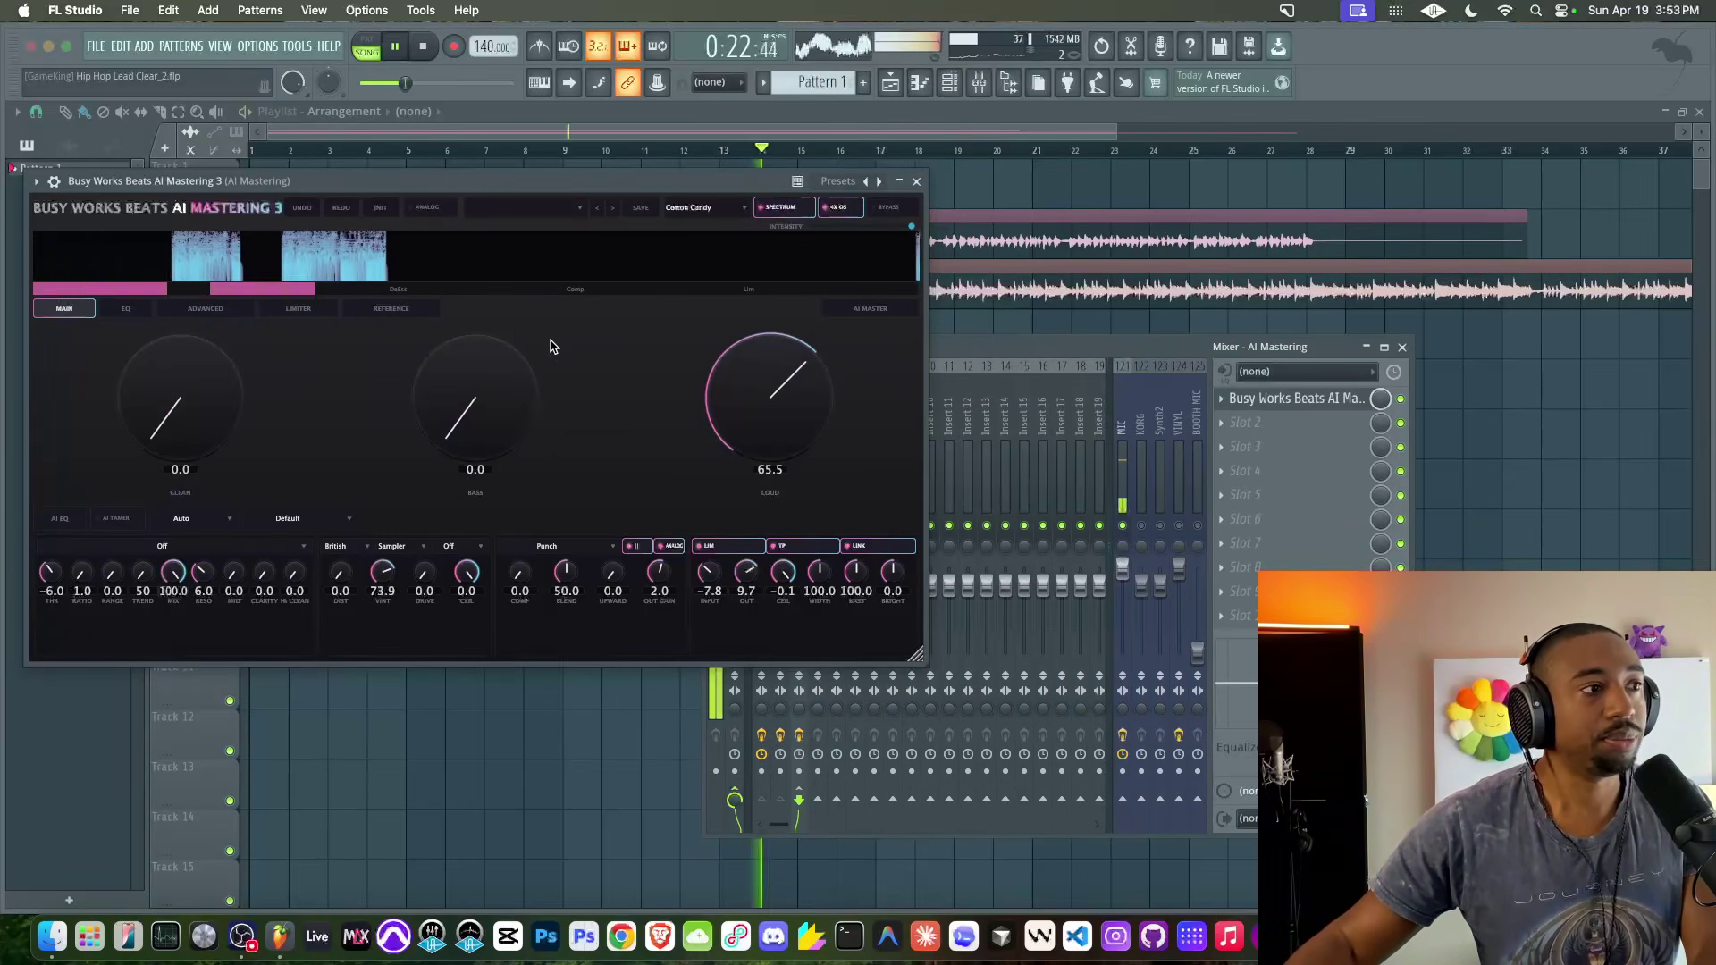